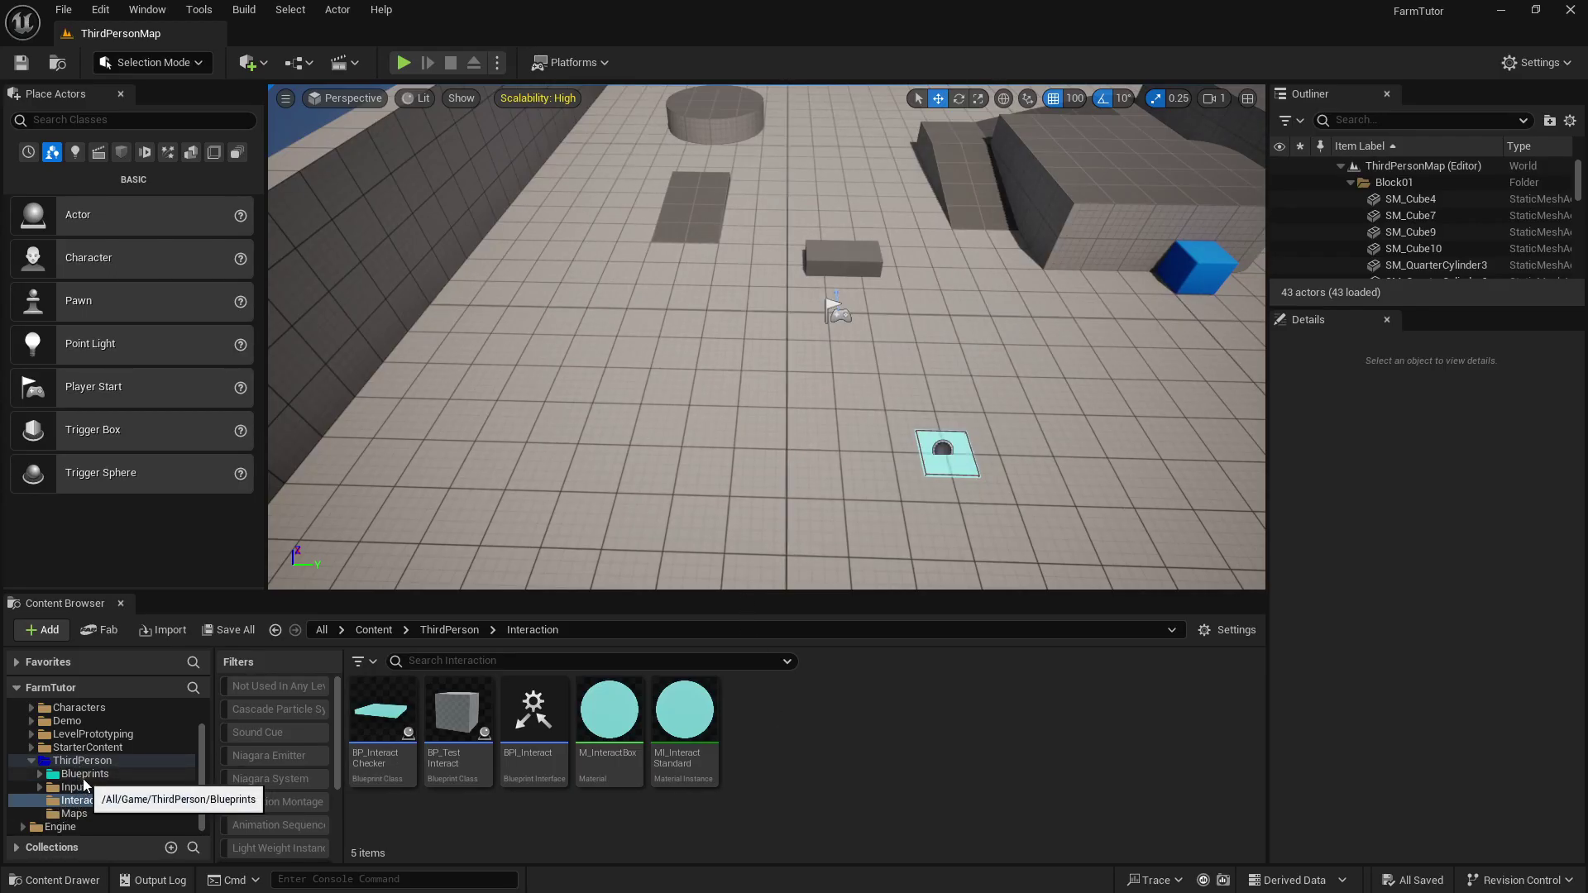
Create a folder named ItemData inside Interaction and open it.
{"action": "left_click", "coordinate": [84, 775]}
{"action": "left_click", "coordinate": [116, 801]}
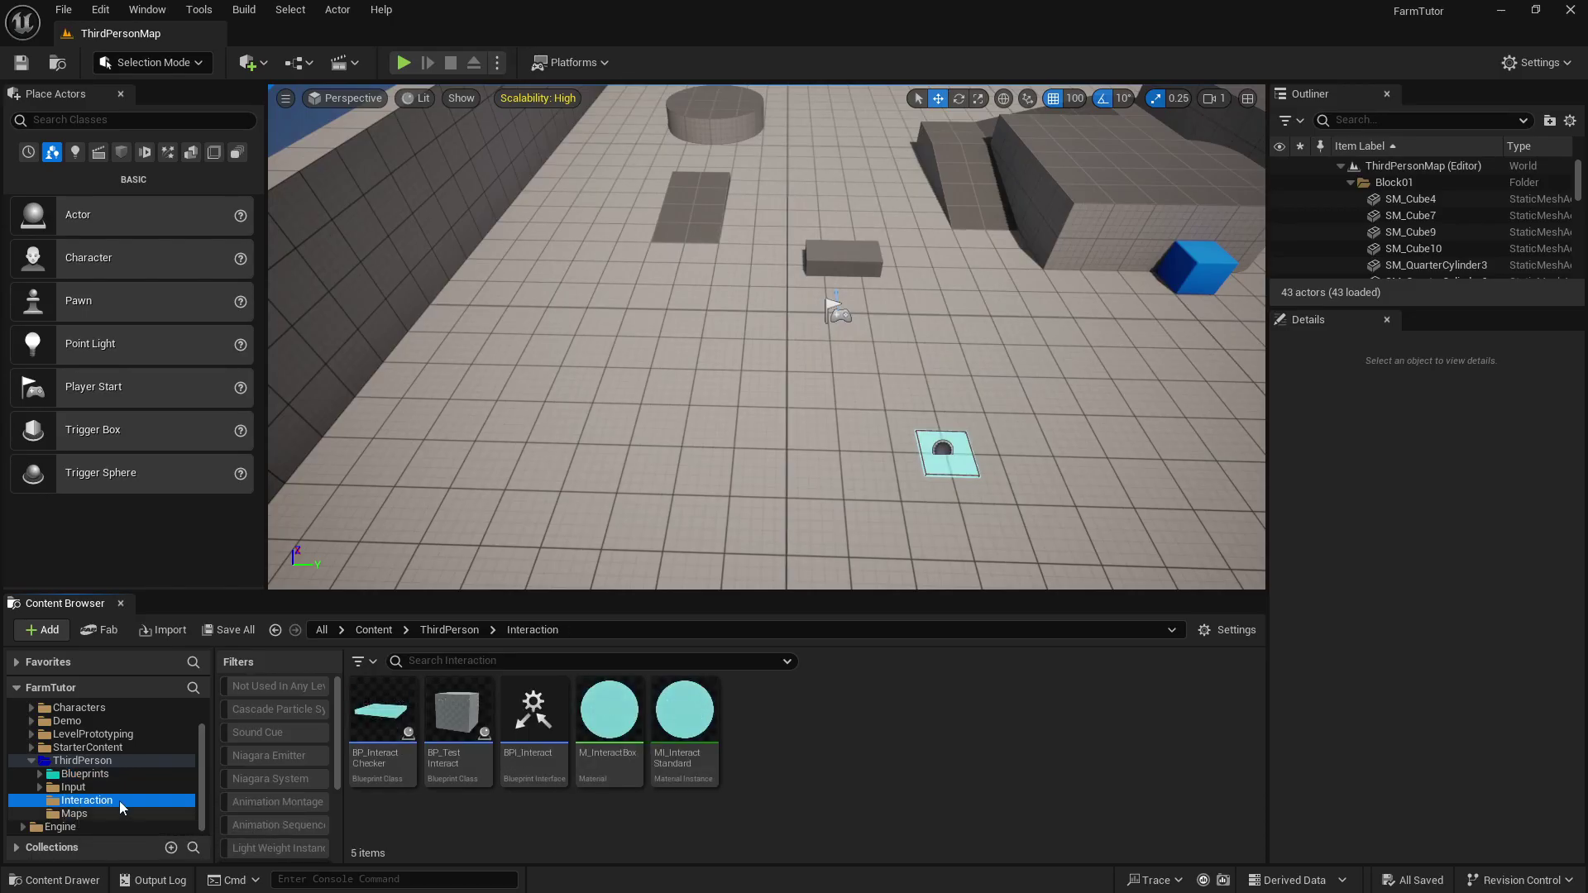
{"action": "right_click", "coordinate": [809, 737]}
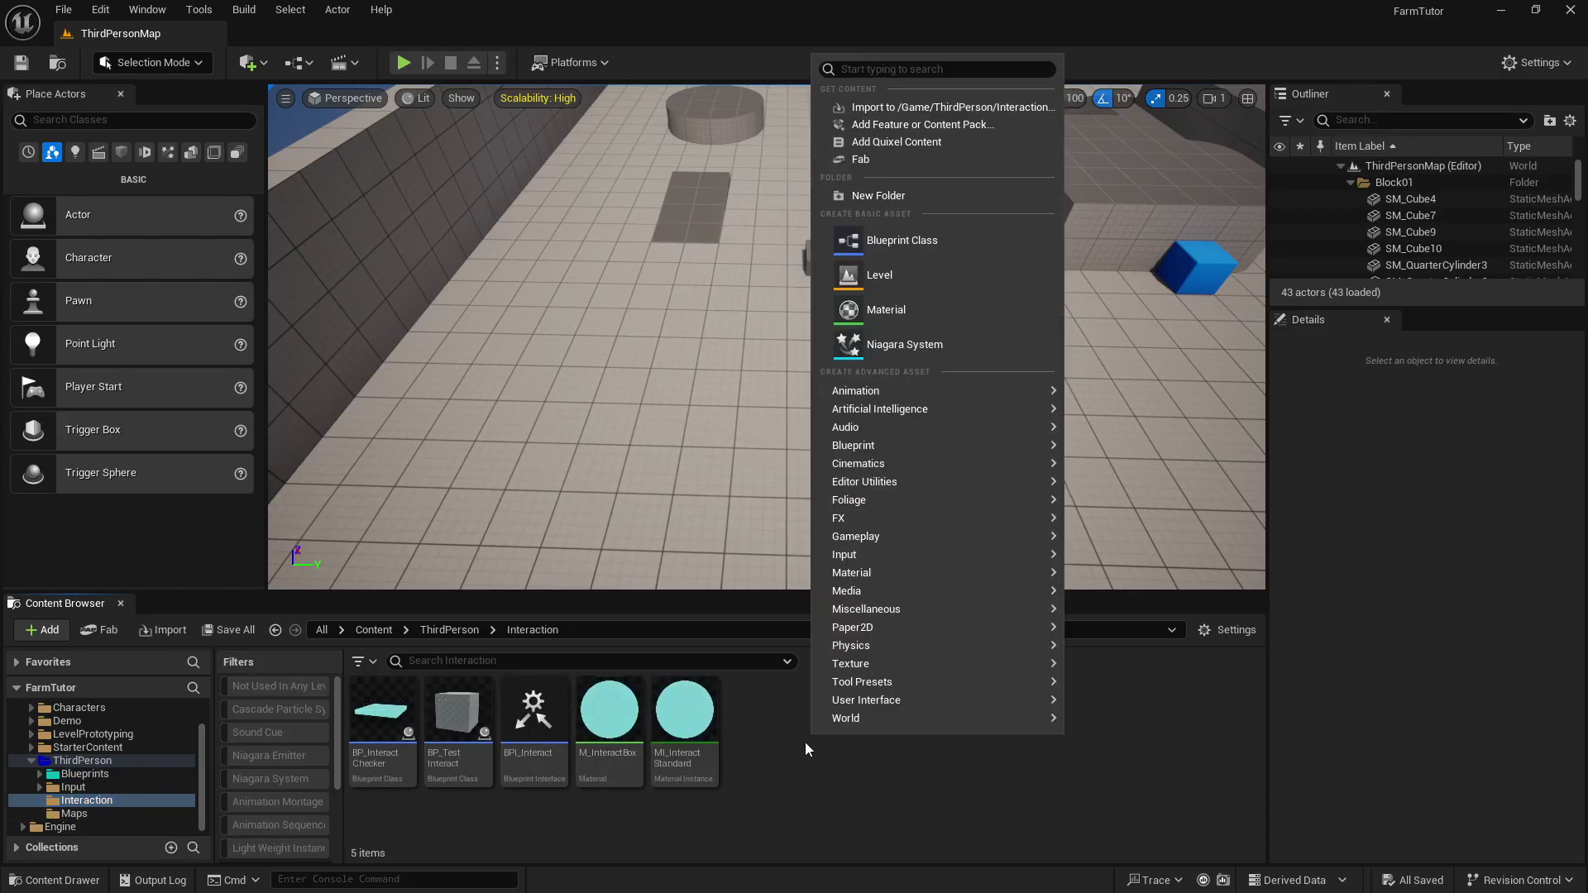
{"action": "left_click", "coordinate": [894, 198]}
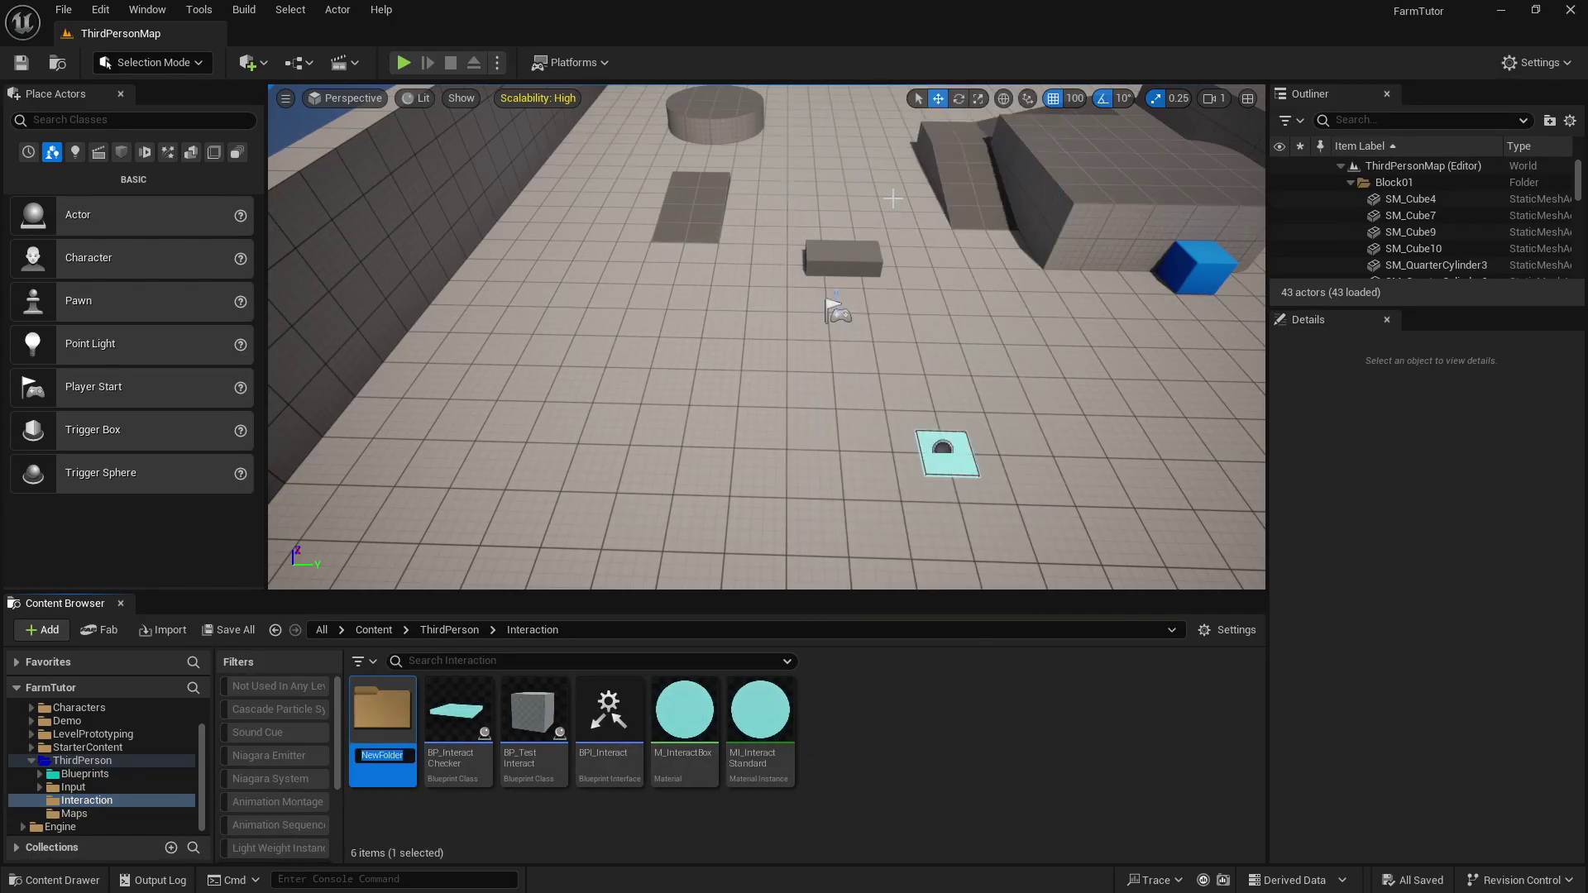
{"action": "type", "text": "ItemData"}
{"action": "key", "text": "Return"}
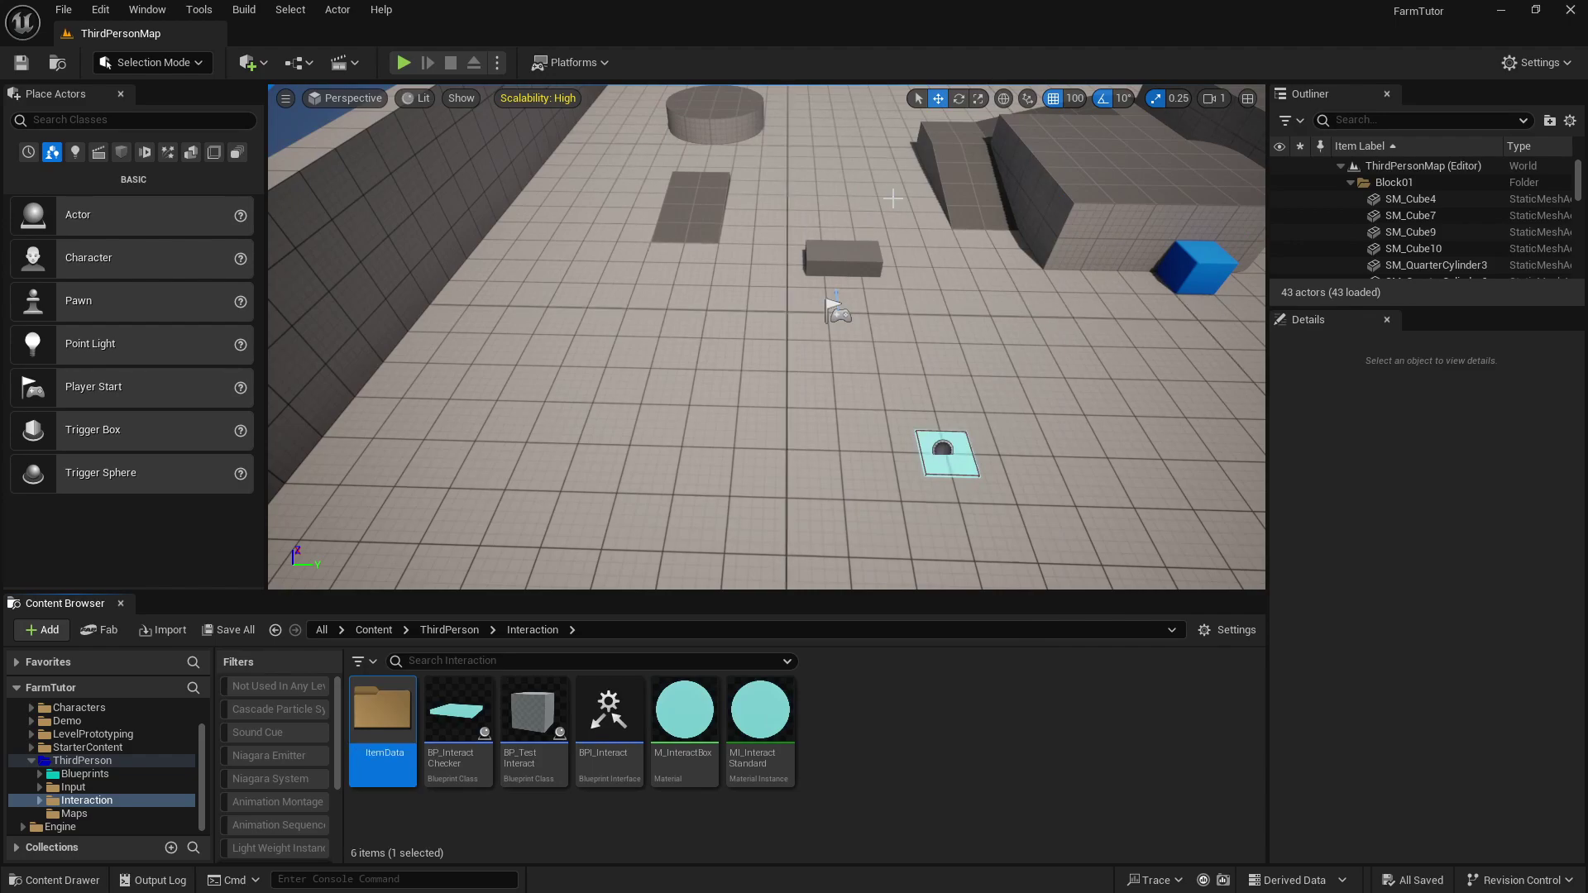
{"action": "double_click", "coordinate": [362, 730]}
Add a Blueprint enumeration asset named E_ItemID to ItemData.
{"action": "right_click", "coordinate": [394, 727]}
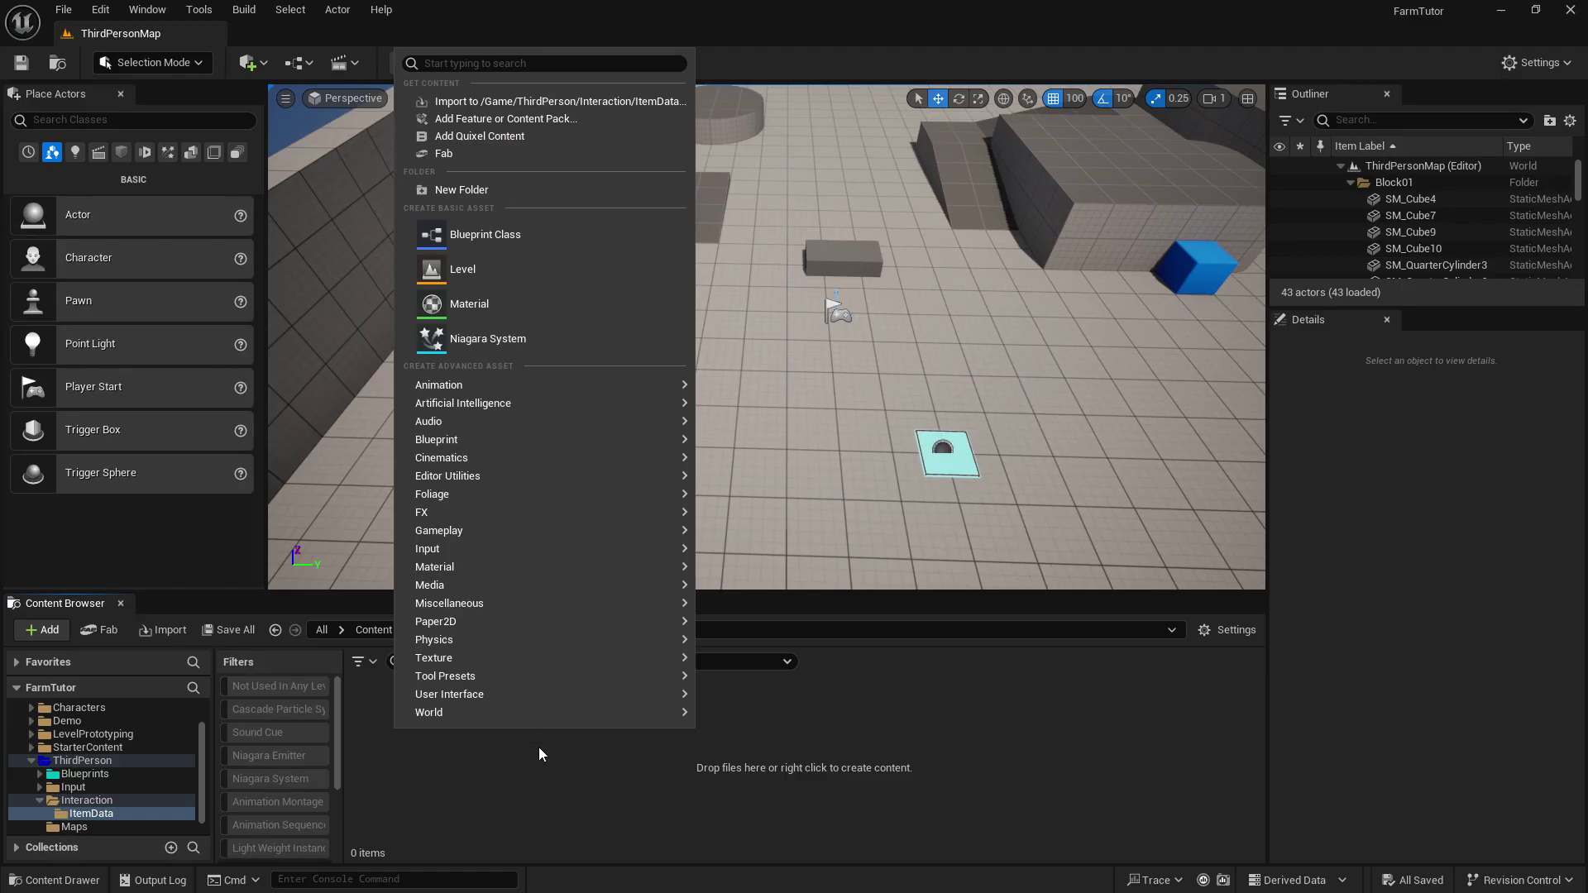
{"action": "mouse_move", "coordinate": [461, 442]}
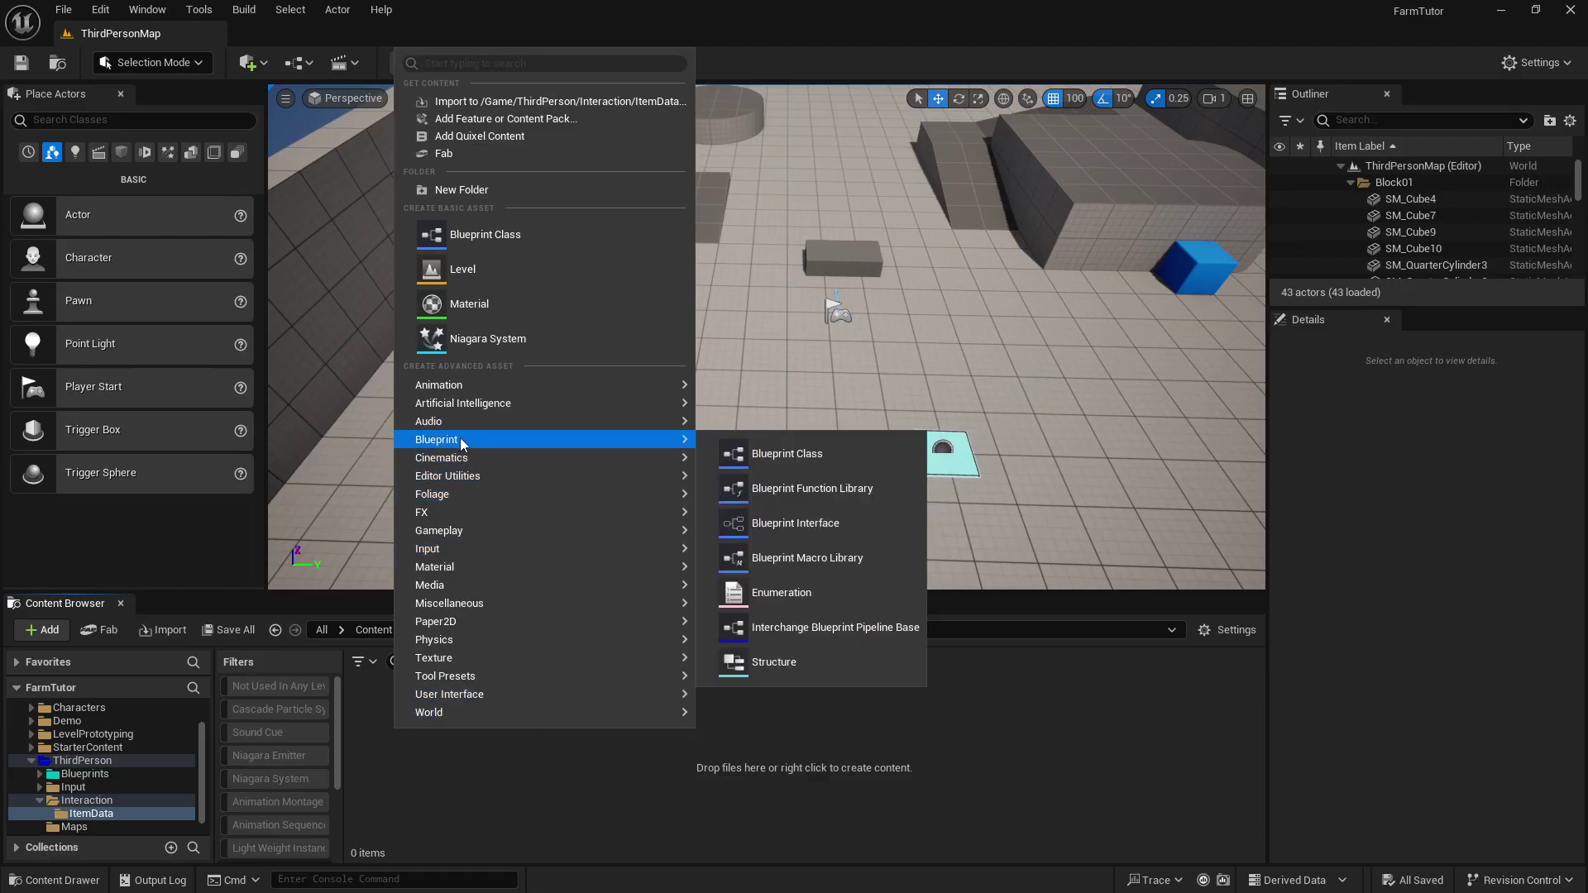
{"action": "left_click", "coordinate": [772, 593]}
{"action": "type", "text": "E_ItemID"}
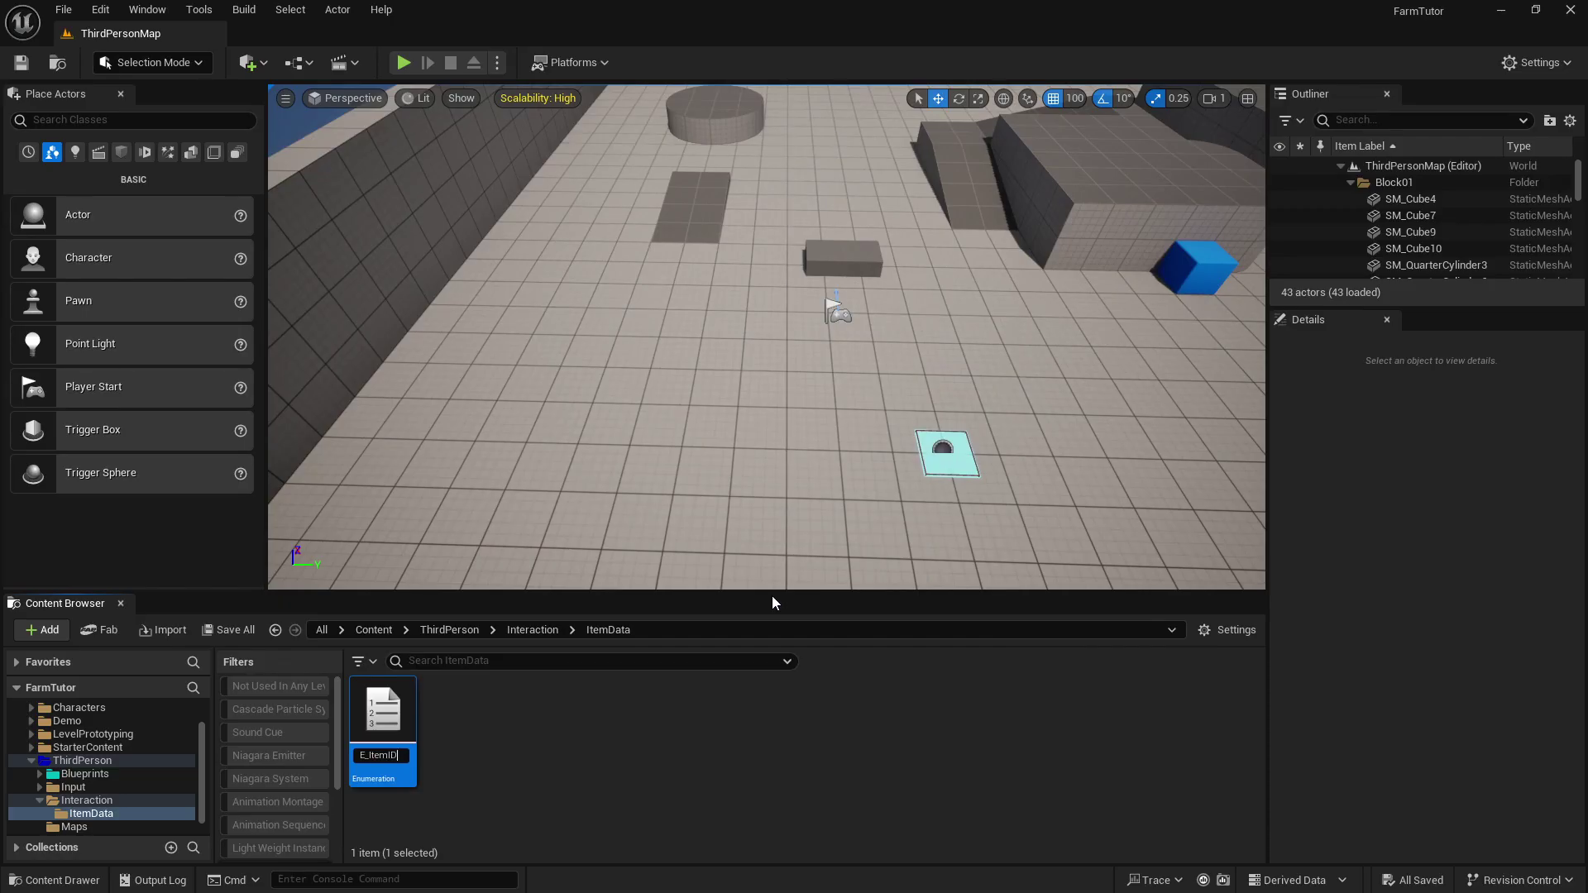
{"action": "key", "text": "Return"}
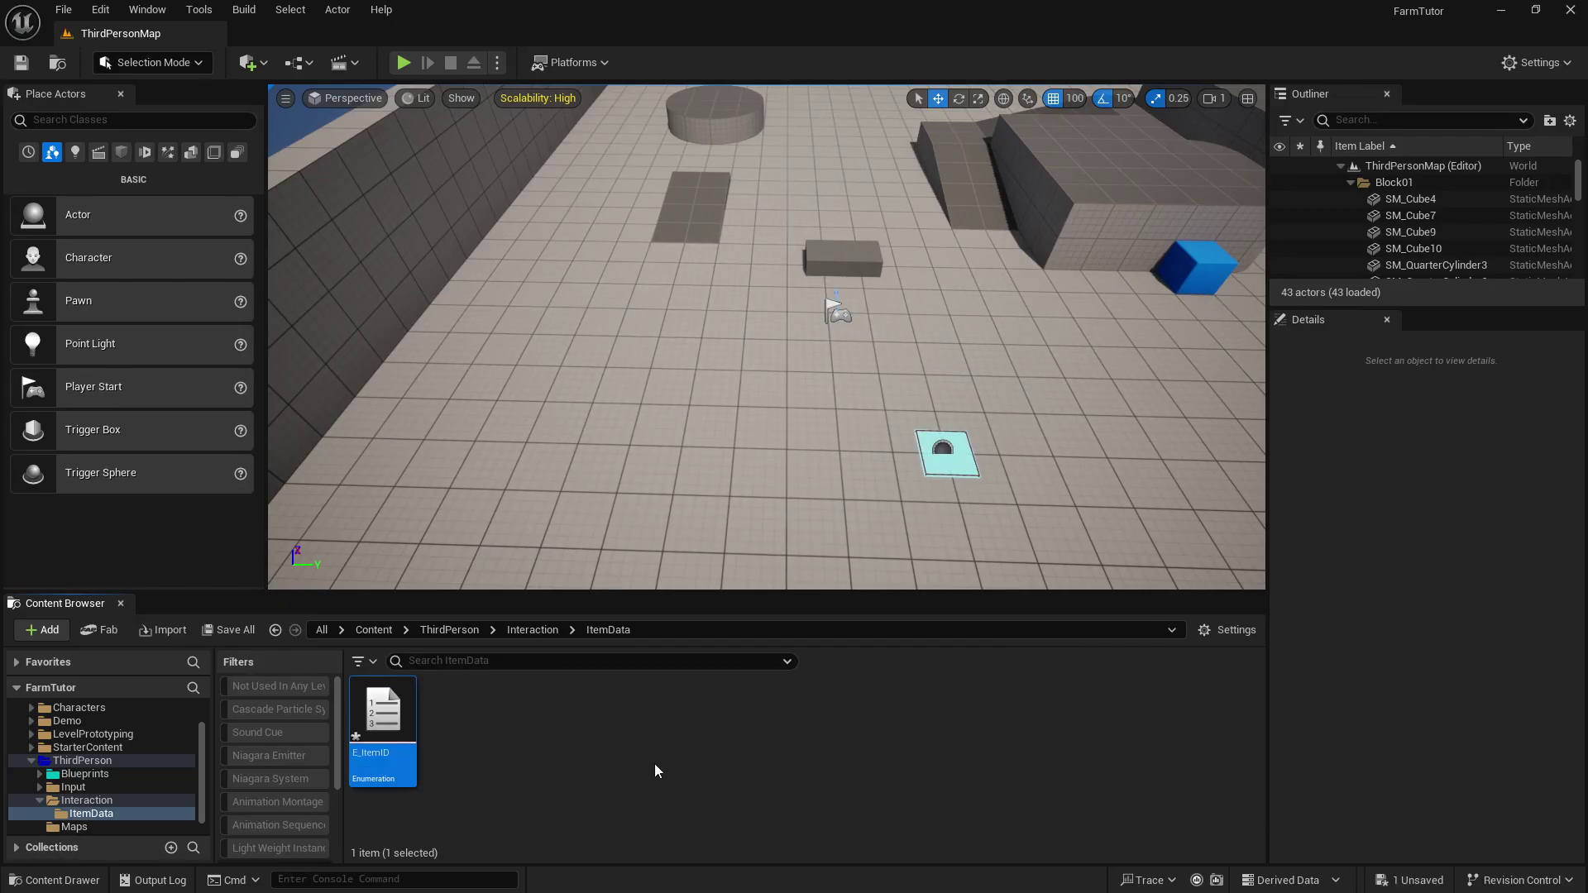
Give E_ItemID a single enumerator with the display name Blank.
{"action": "double_click", "coordinate": [400, 737]}
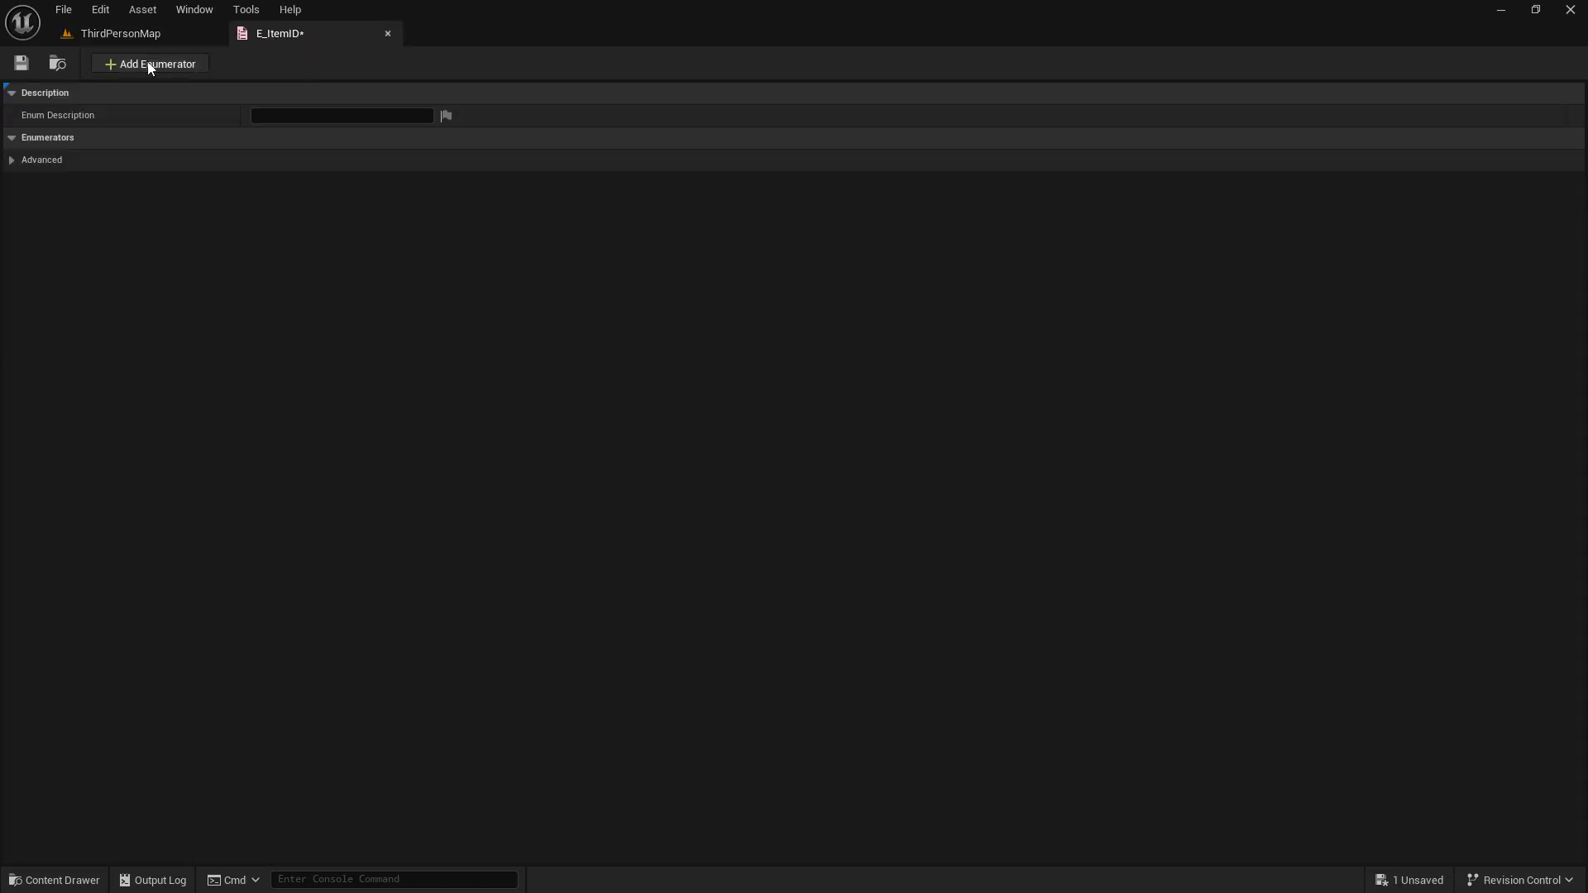
{"action": "left_click", "coordinate": [149, 63]}
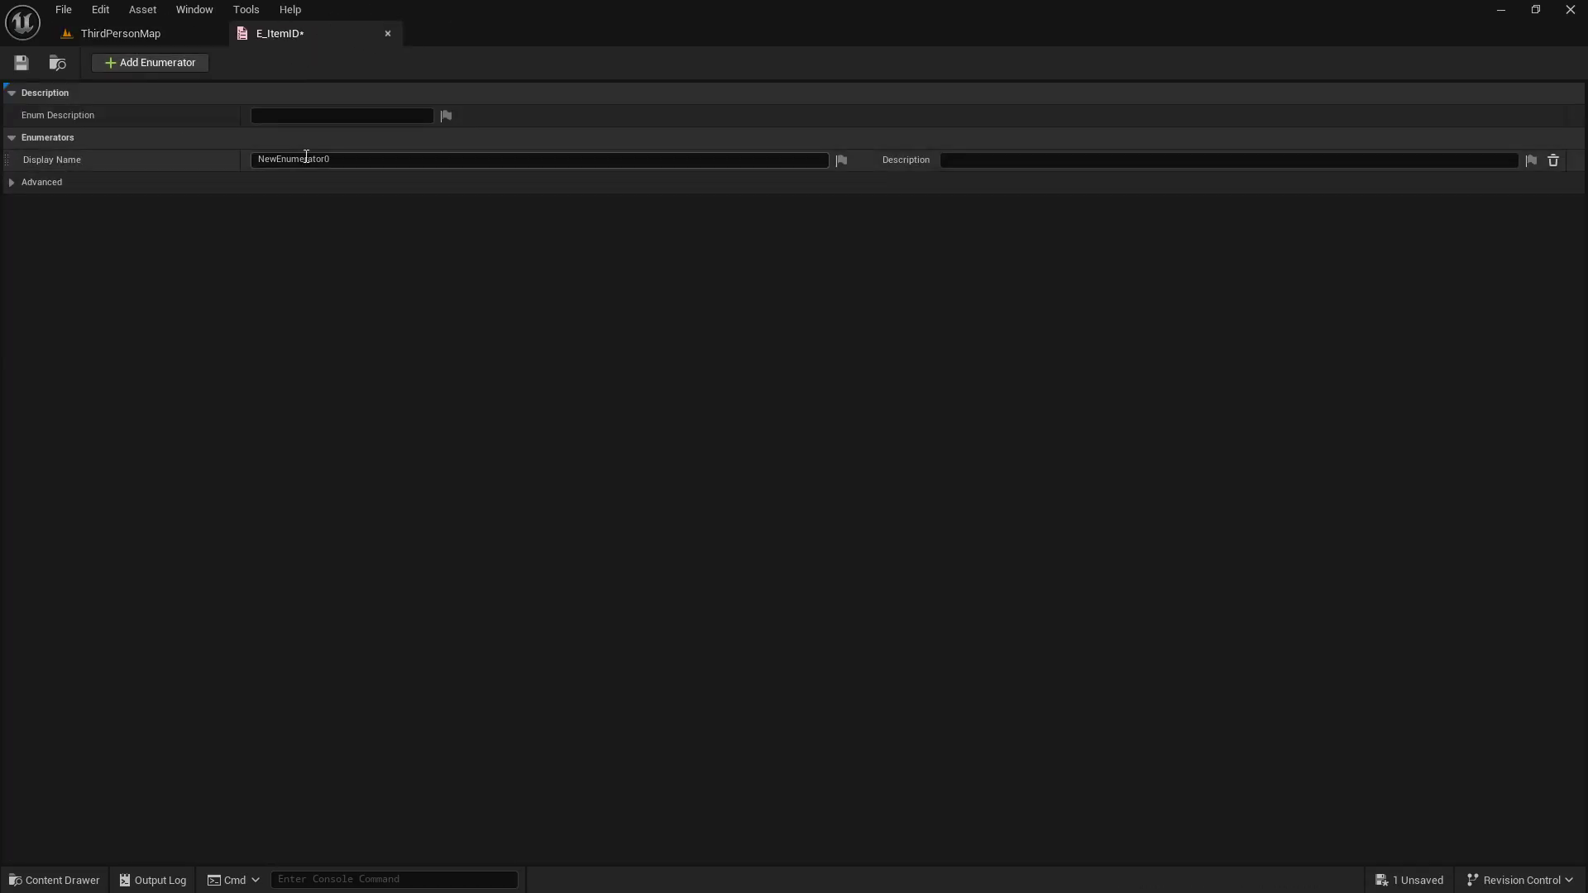
{"action": "left_click", "coordinate": [369, 158]}
{"action": "type", "text": "Blank"}
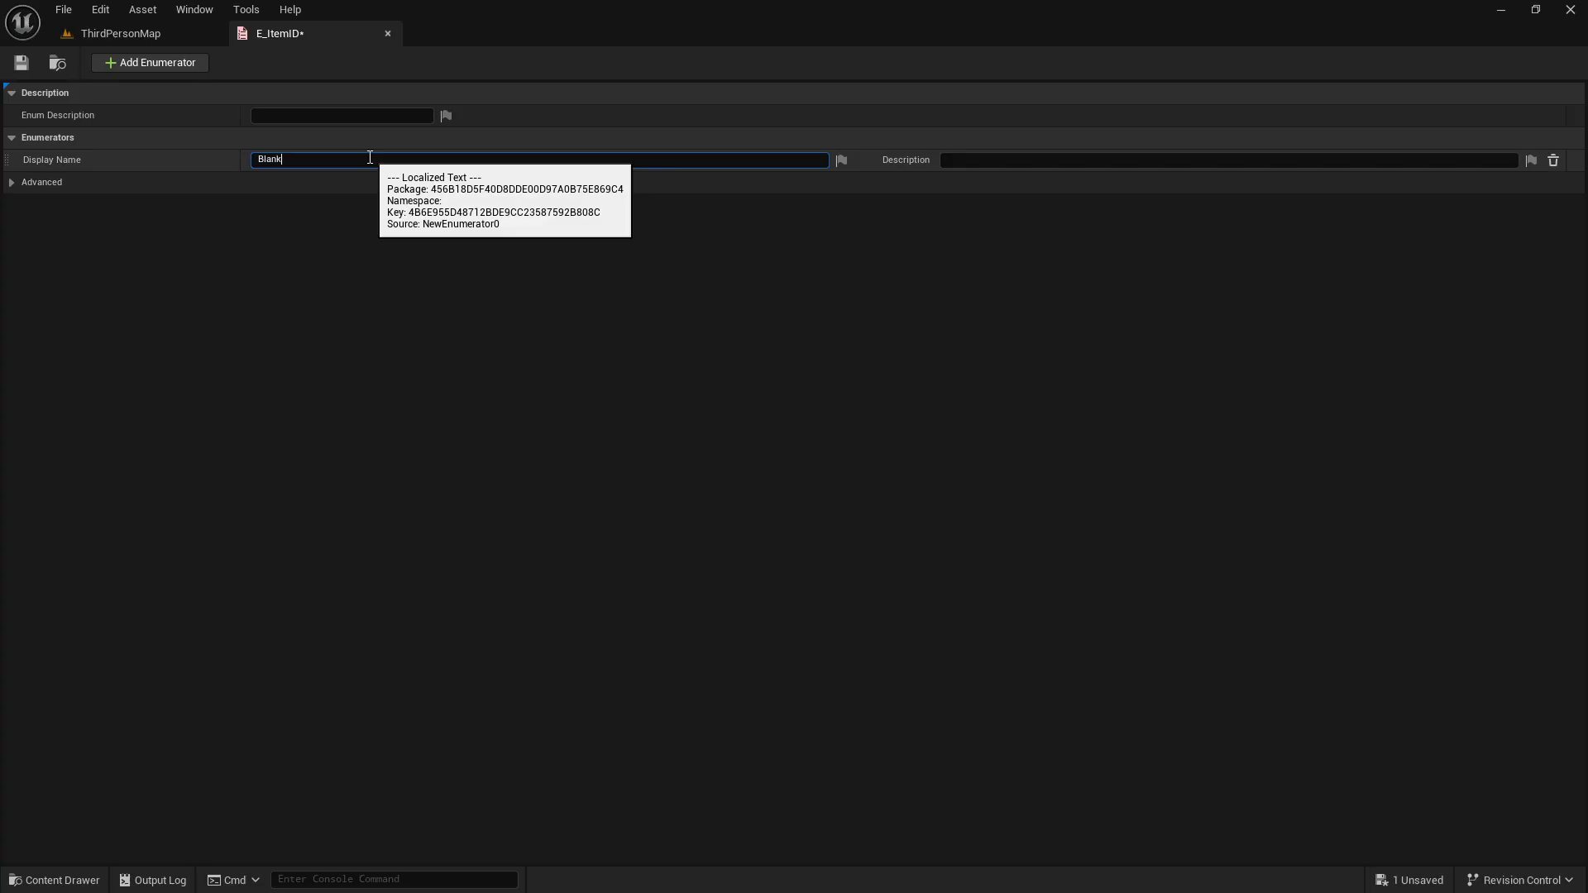
{"action": "key", "text": "Return"}
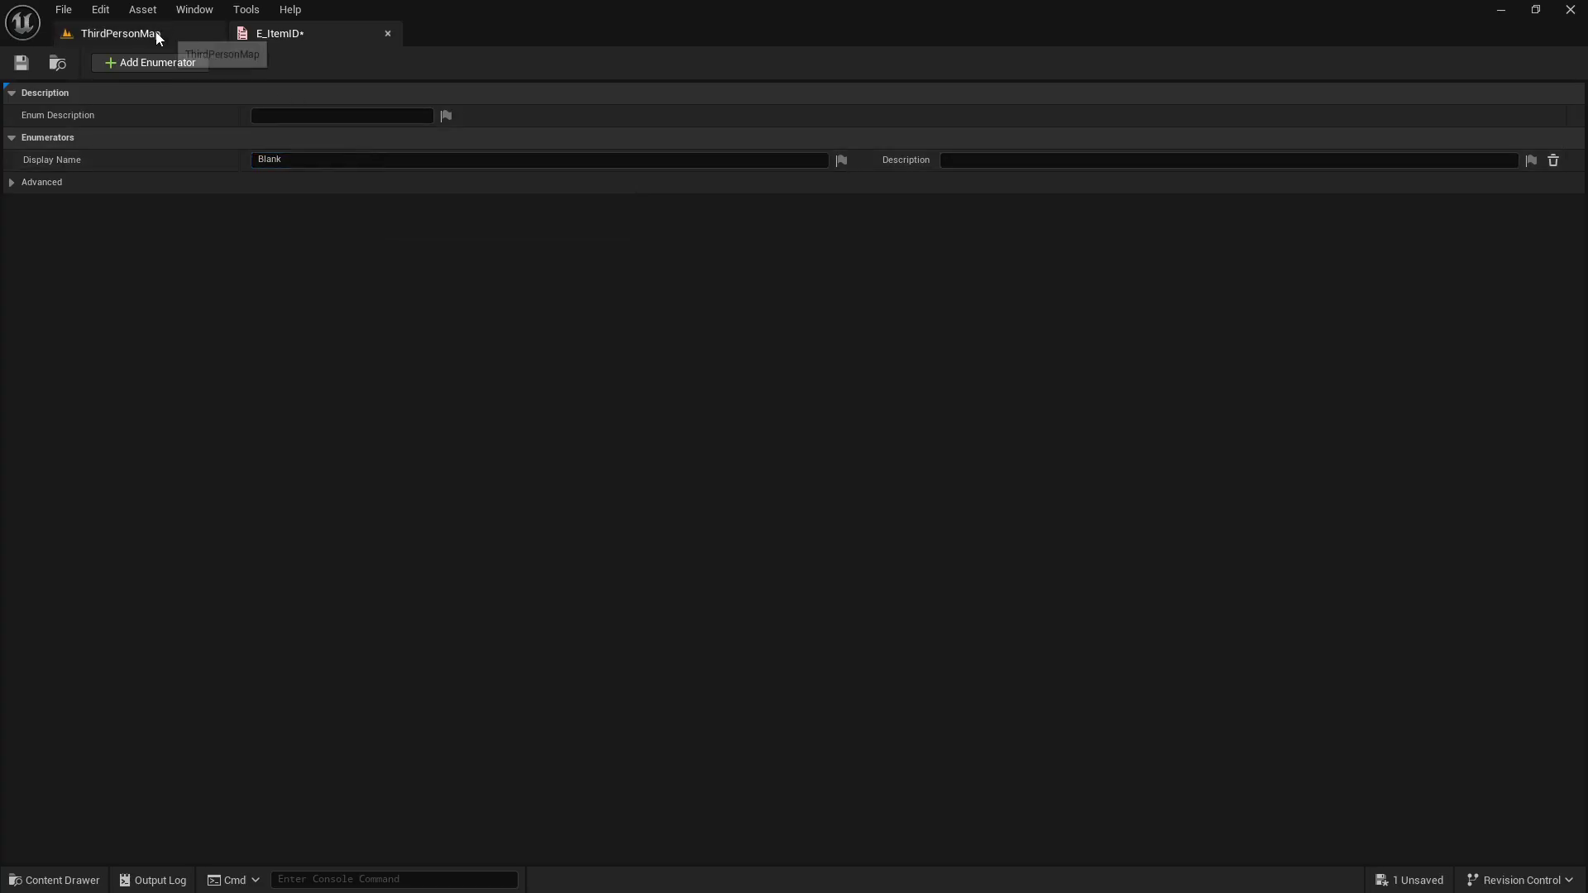
Back in the level editor, create an E_ItemType enumeration in ItemData and open it.
{"action": "left_click", "coordinate": [134, 34]}
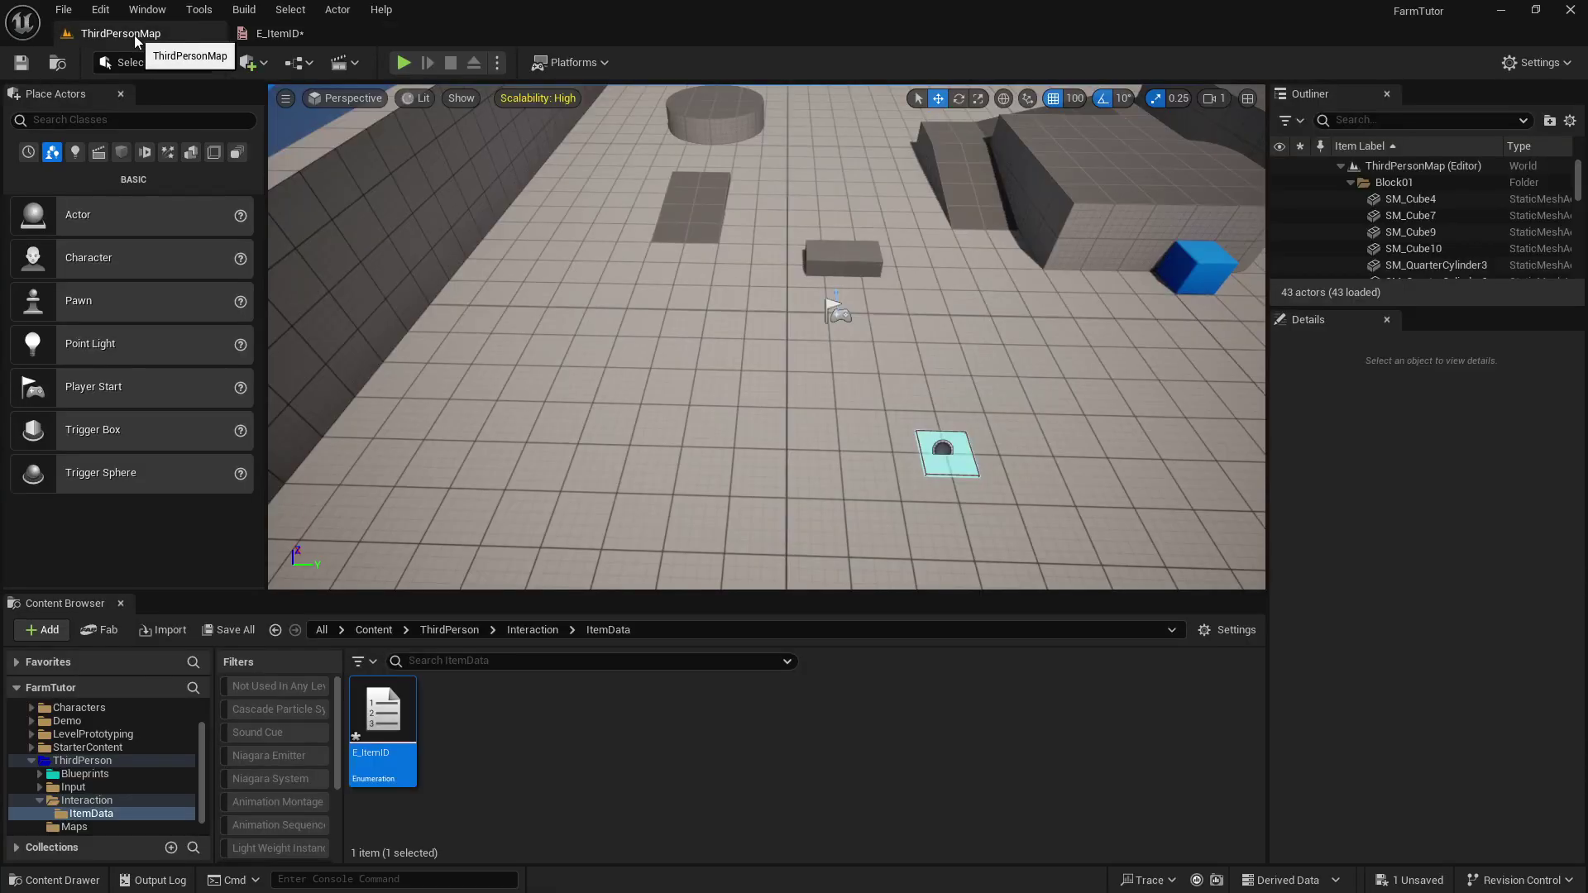
{"action": "right_click", "coordinate": [444, 709]}
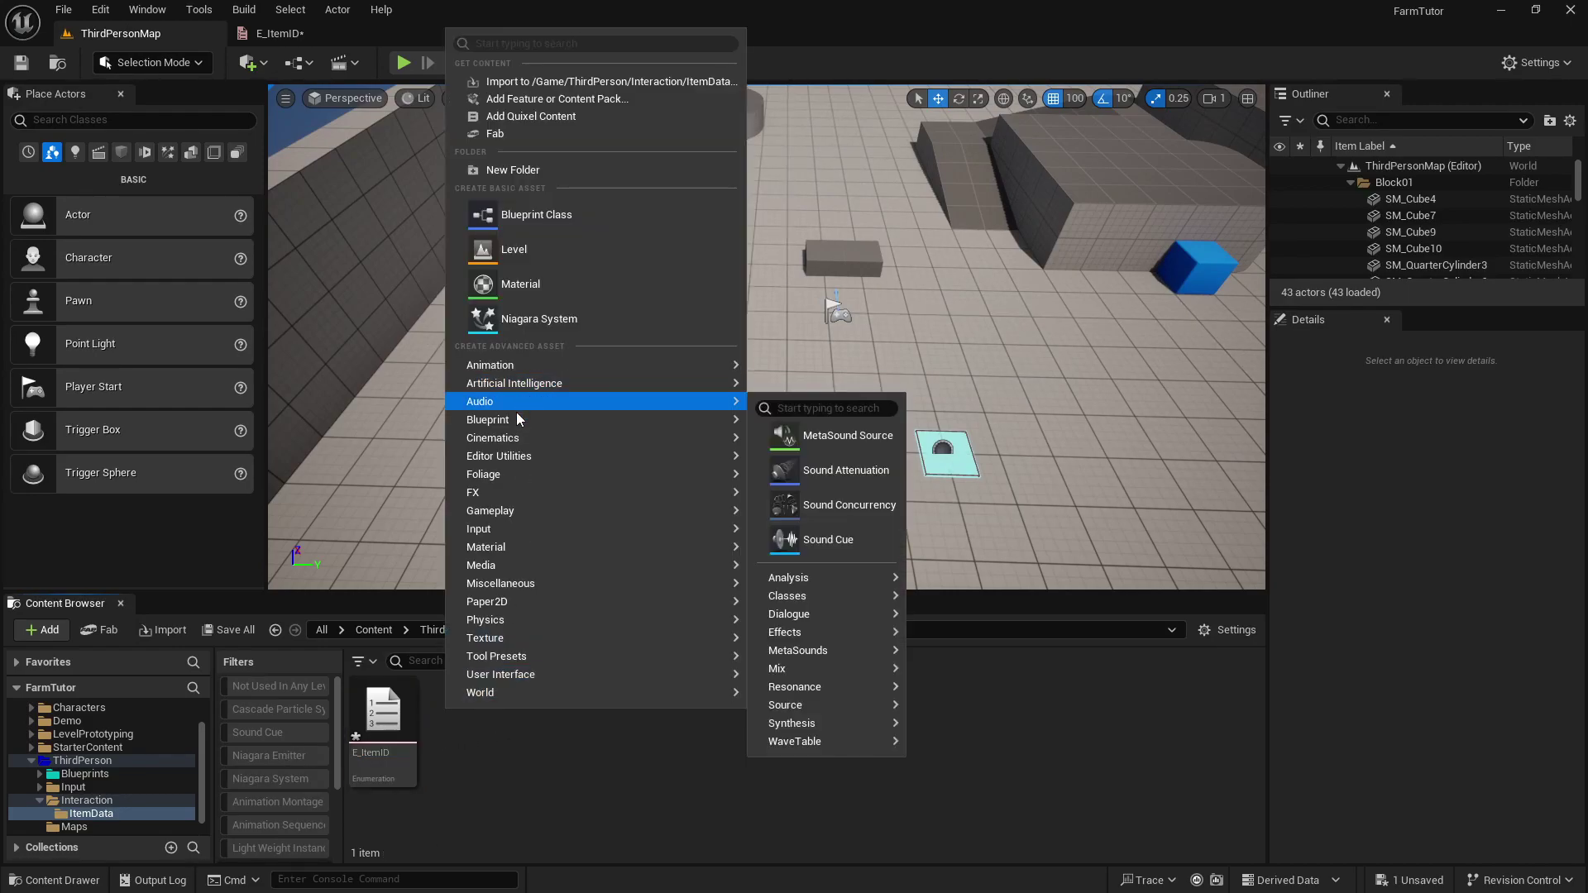
{"action": "mouse_move", "coordinate": [579, 419]}
{"action": "left_click", "coordinate": [892, 589]}
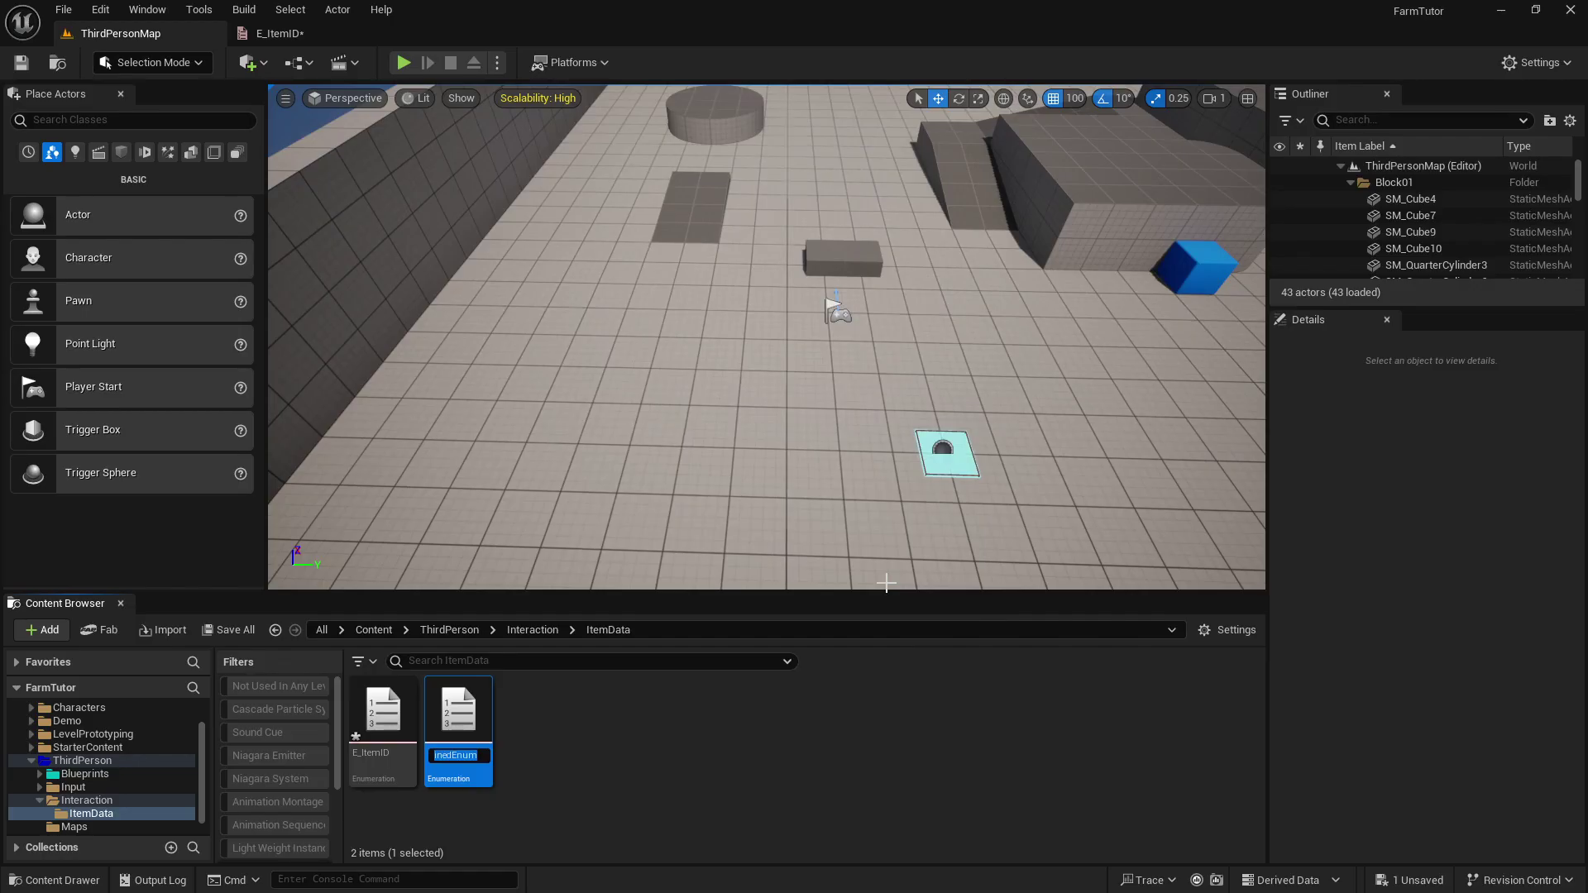
{"action": "type", "text": "E_ItemType"}
{"action": "key", "text": "Return"}
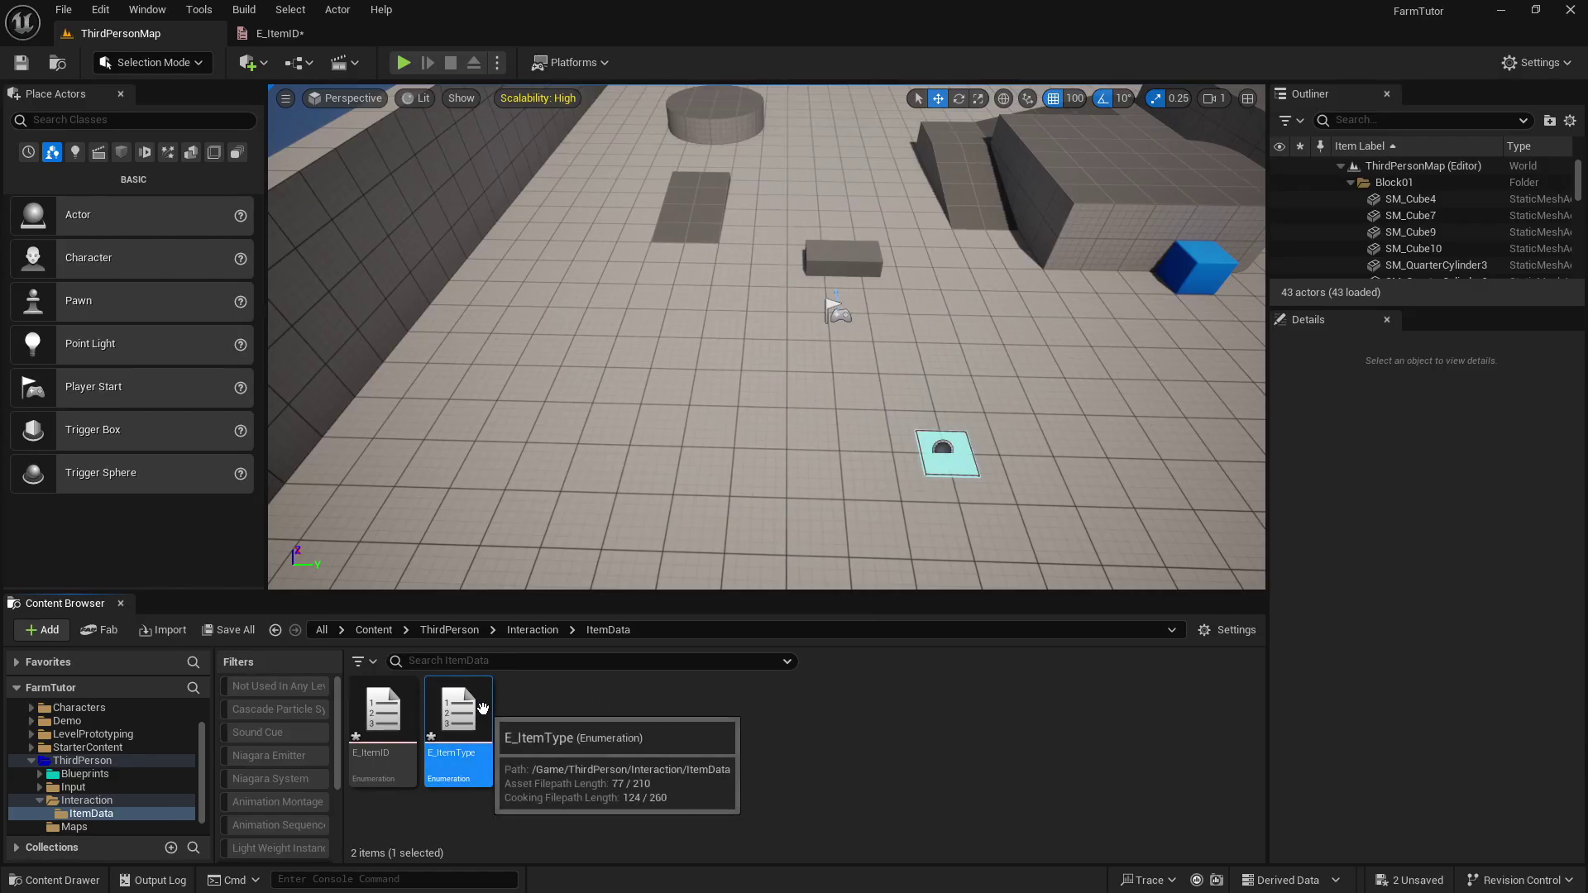
{"action": "double_click", "coordinate": [468, 745]}
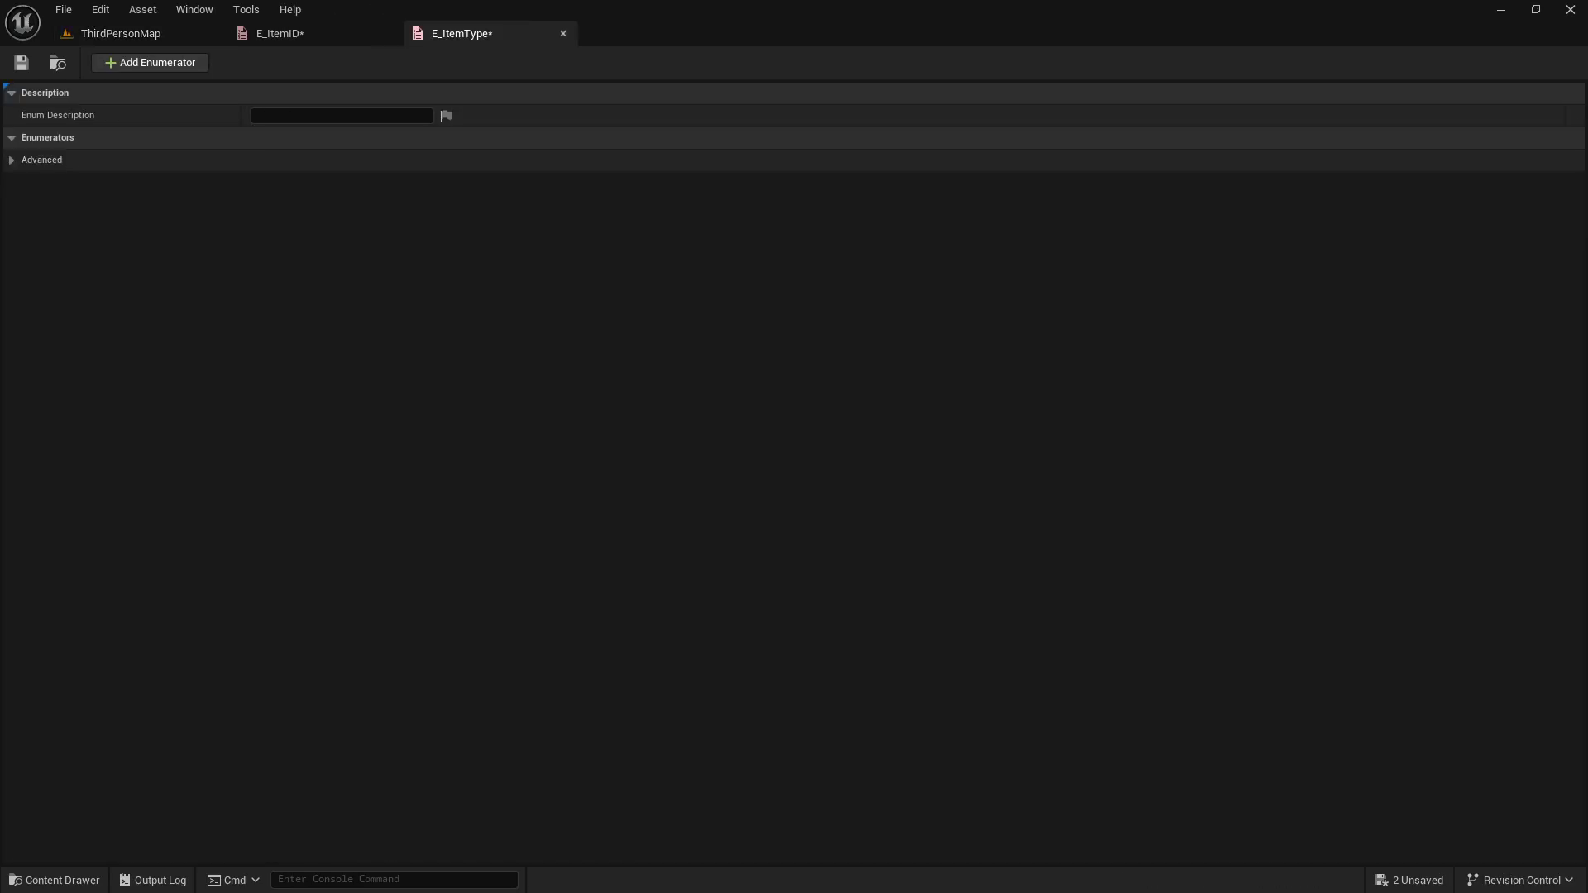
Add eight enumerator entries to E_ItemType.
{"action": "left_click", "coordinate": [157, 65]}
{"action": "left_click", "coordinate": [157, 65]}
{"action": "left_click", "coordinate": [157, 65]}
{"action": "left_click", "coordinate": [157, 64]}
{"action": "left_click", "coordinate": [157, 64]}
{"action": "left_click", "coordinate": [157, 64]}
{"action": "left_click", "coordinate": [158, 64]}
{"action": "left_click", "coordinate": [157, 64]}
Name the first three entries Health, Stamina and Weapon.
{"action": "left_click", "coordinate": [341, 158]}
{"action": "type", "text": "Health"}
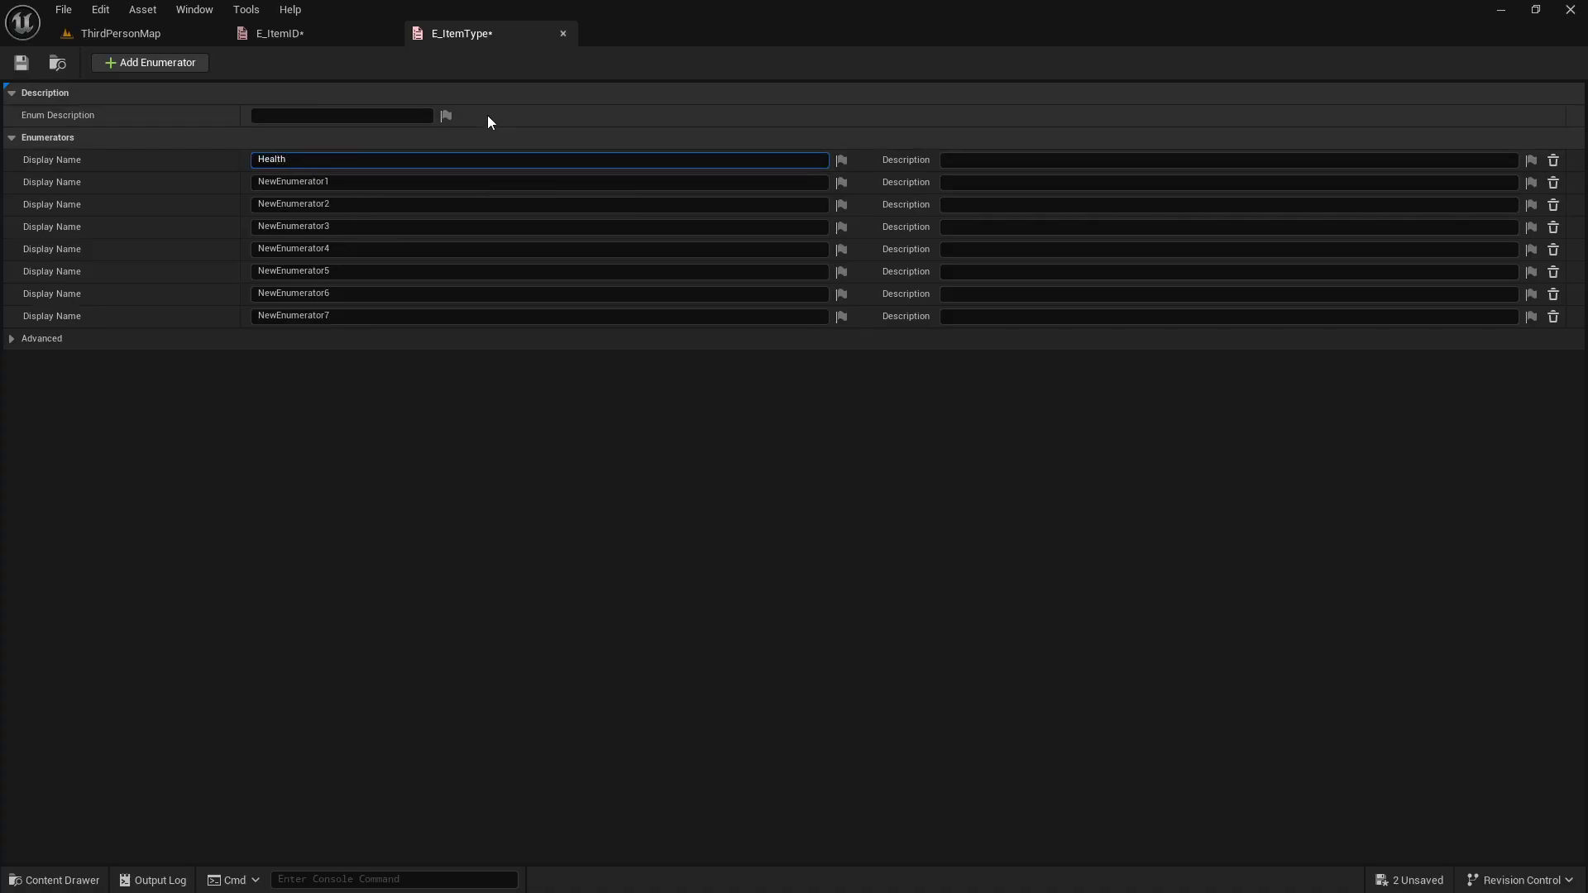
{"action": "left_click", "coordinate": [432, 181]}
{"action": "left_click", "coordinate": [432, 182]}
{"action": "key", "text": "ctrl+a"}
{"action": "type", "text": "Stamina"}
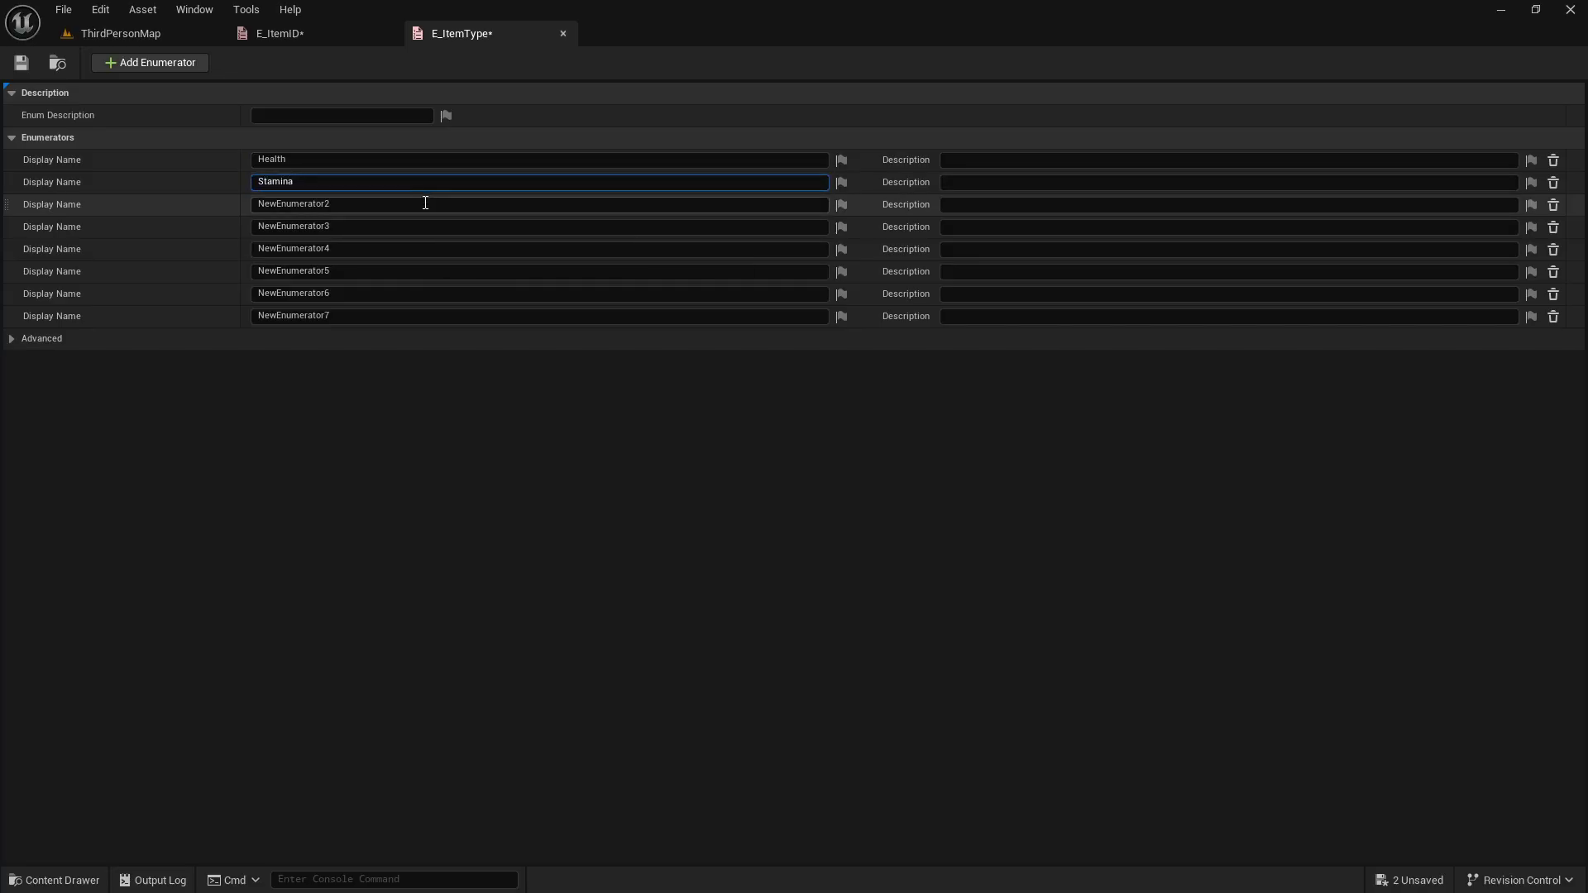
{"action": "left_click", "coordinate": [426, 203]}
{"action": "type", "text": "Weap"}
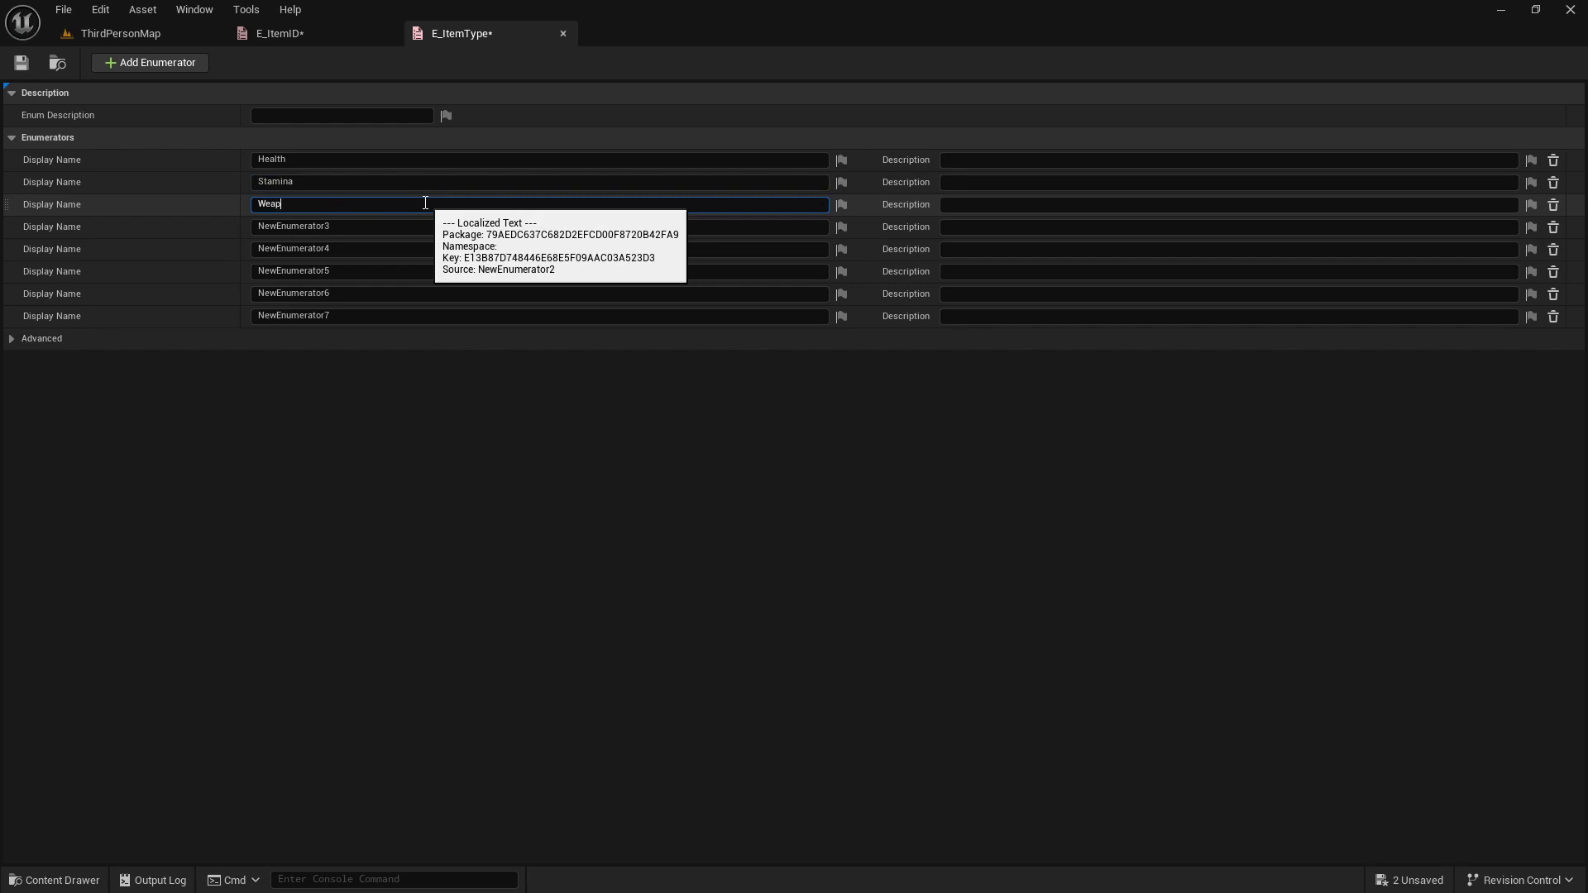
{"action": "type", "text": "ons"}
{"action": "key", "text": "BackSpace"}
Name the remaining five entries Tool, Seed, Prop, Reagent and Food.
{"action": "left_click", "coordinate": [389, 227]}
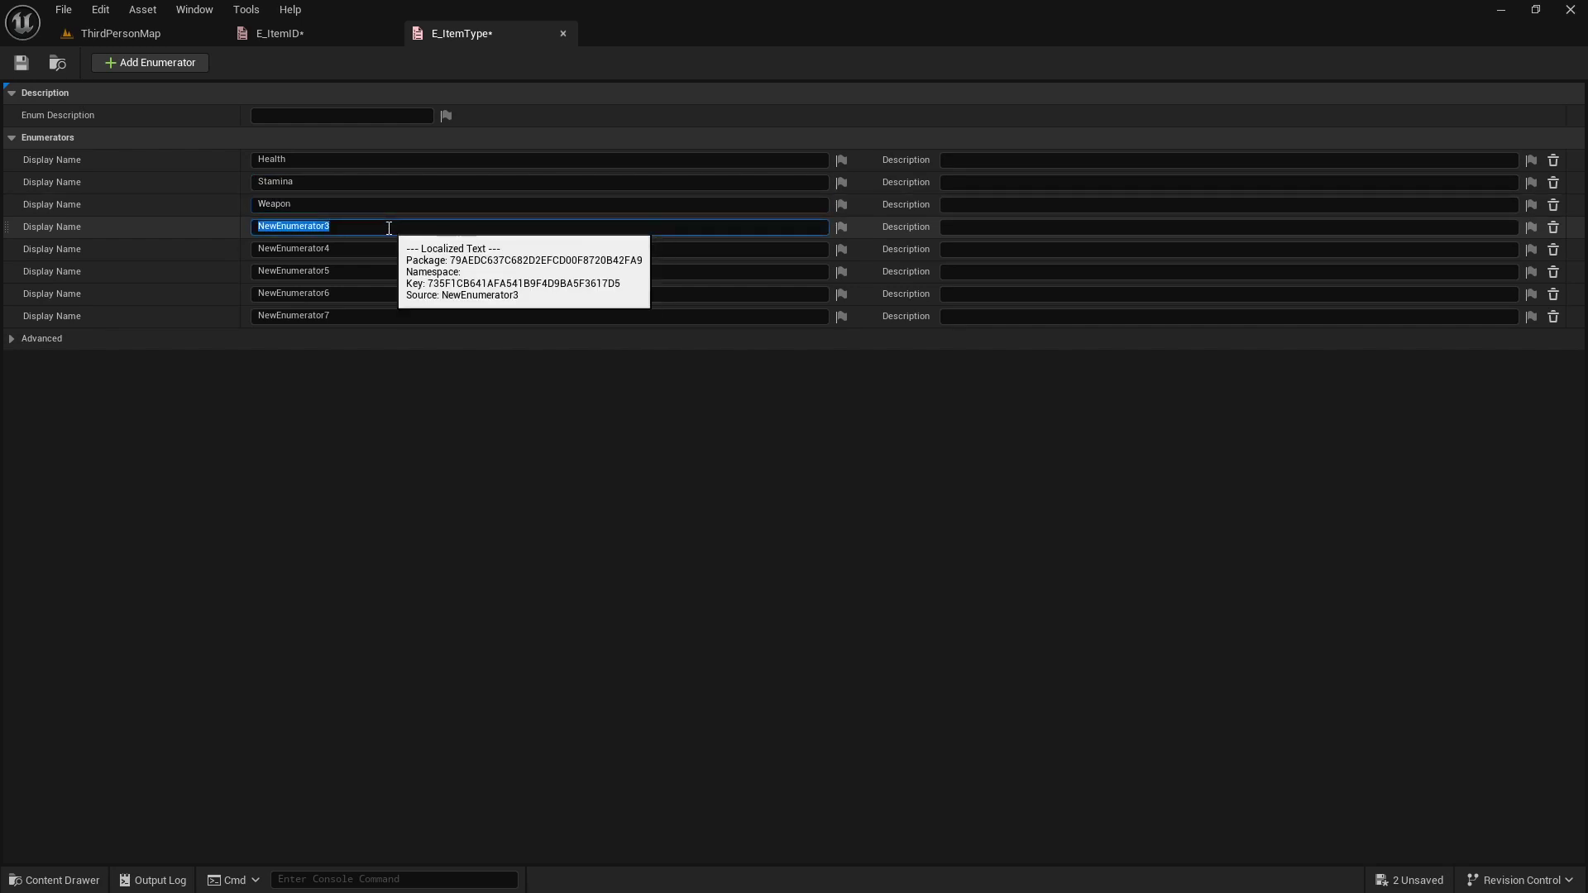
{"action": "type", "text": "Tool"}
{"action": "left_click", "coordinate": [371, 251]}
{"action": "type", "text": "Seed"}
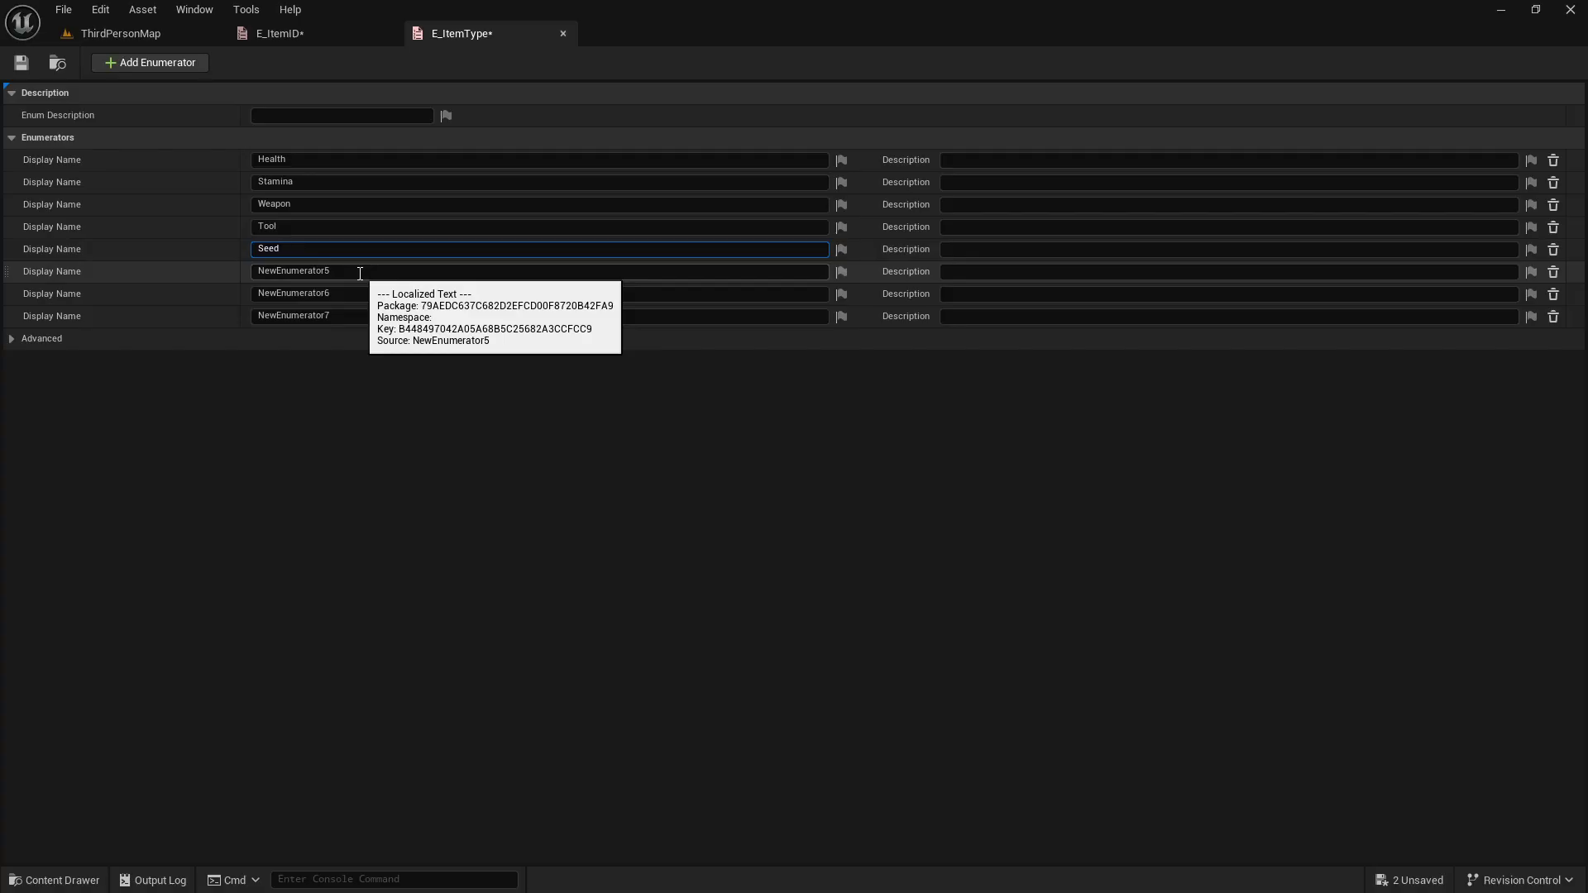
{"action": "left_click", "coordinate": [360, 273]}
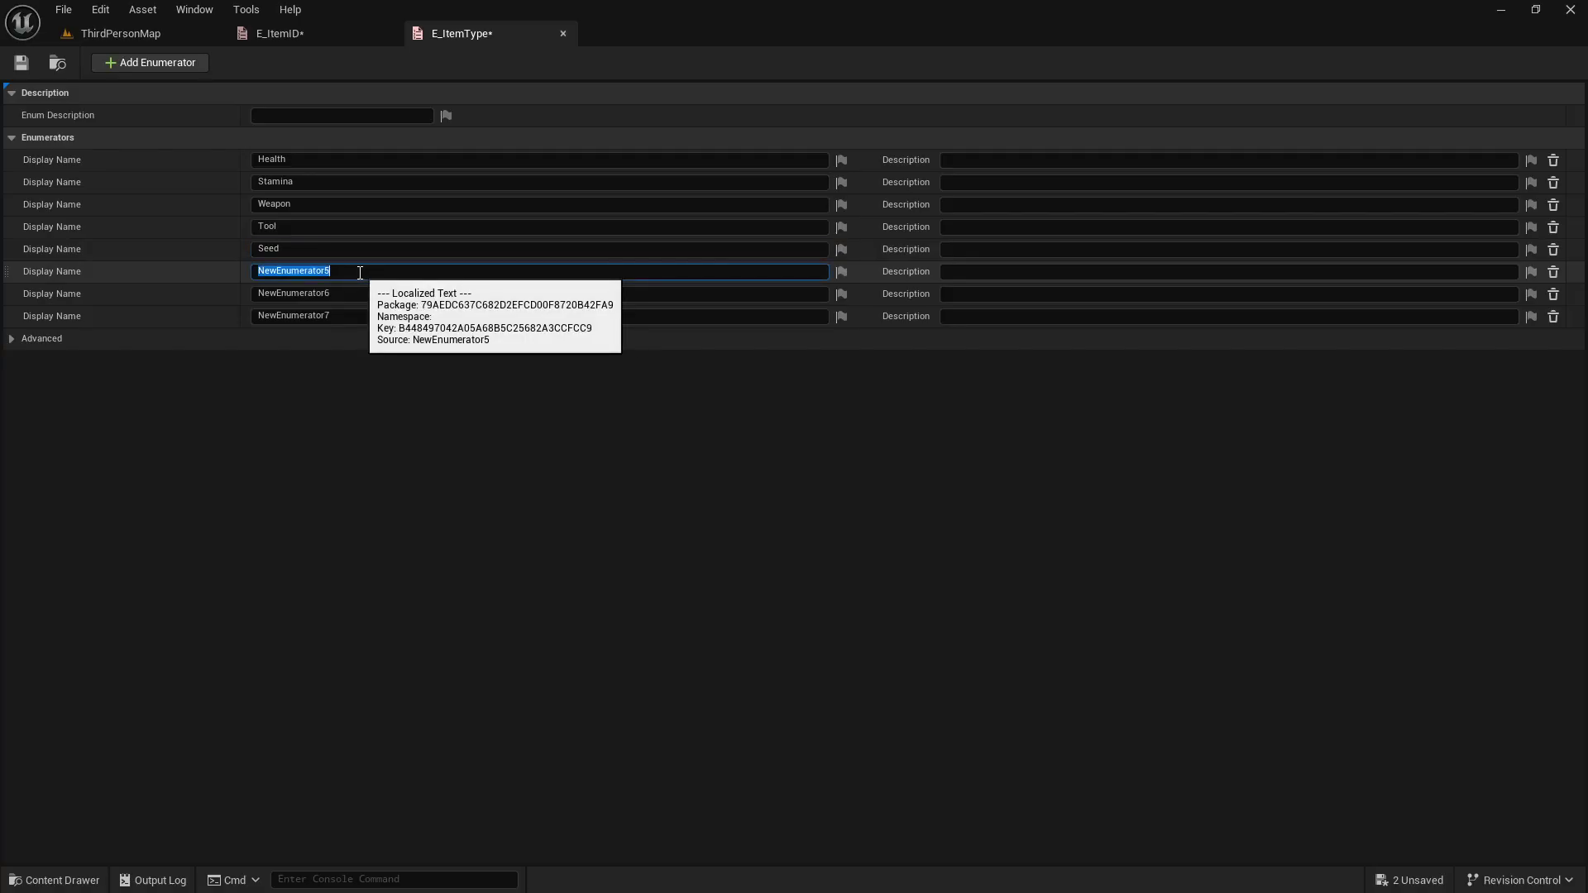
{"action": "type", "text": "Prop"}
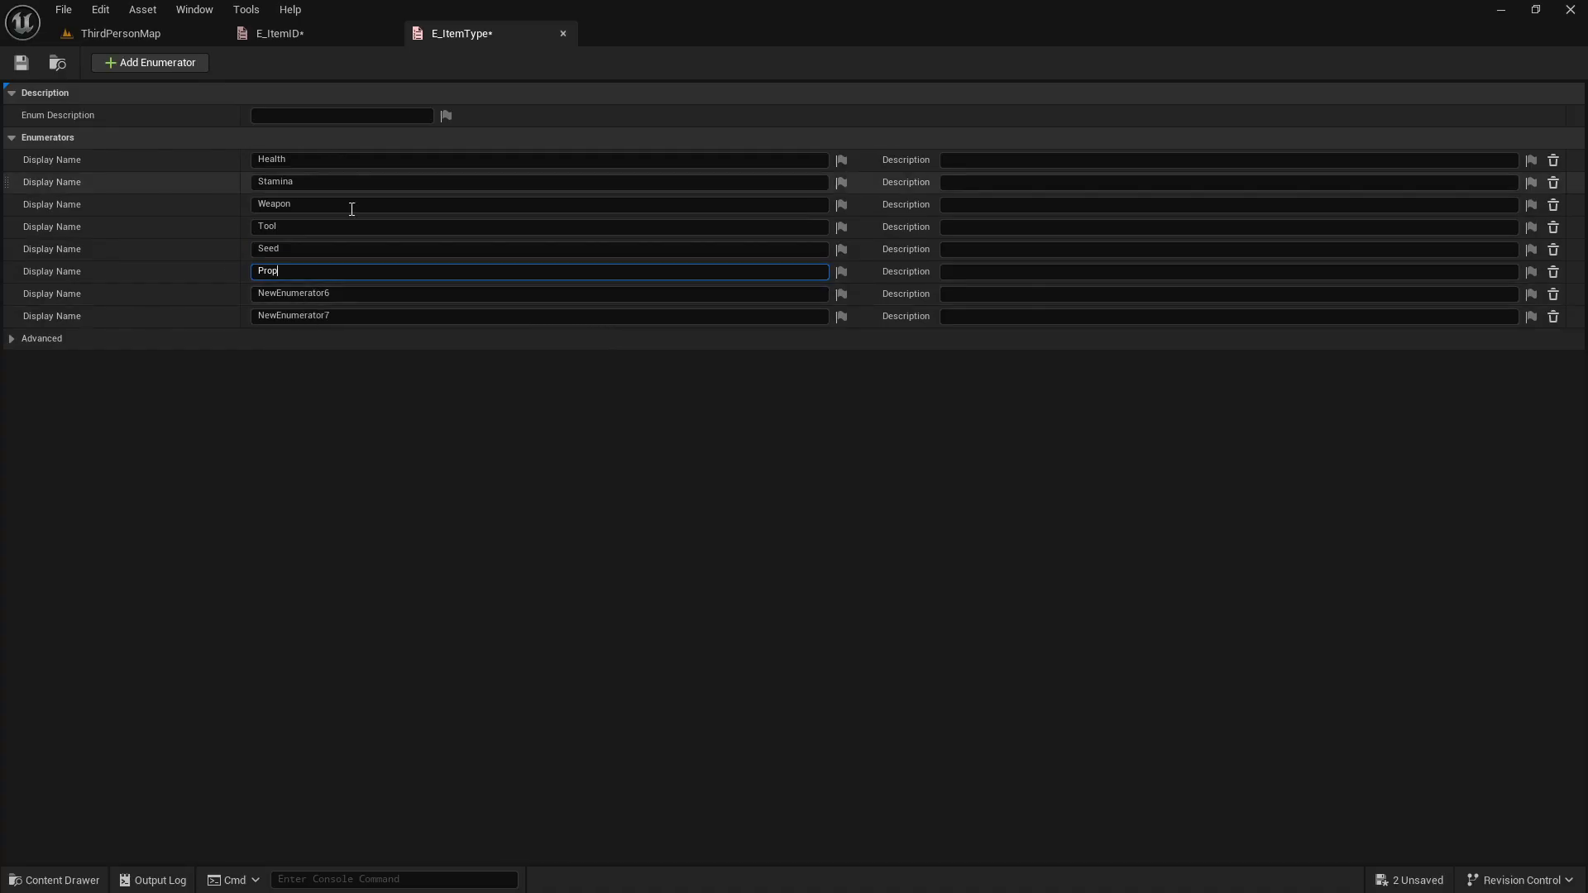
{"action": "left_click", "coordinate": [359, 294]}
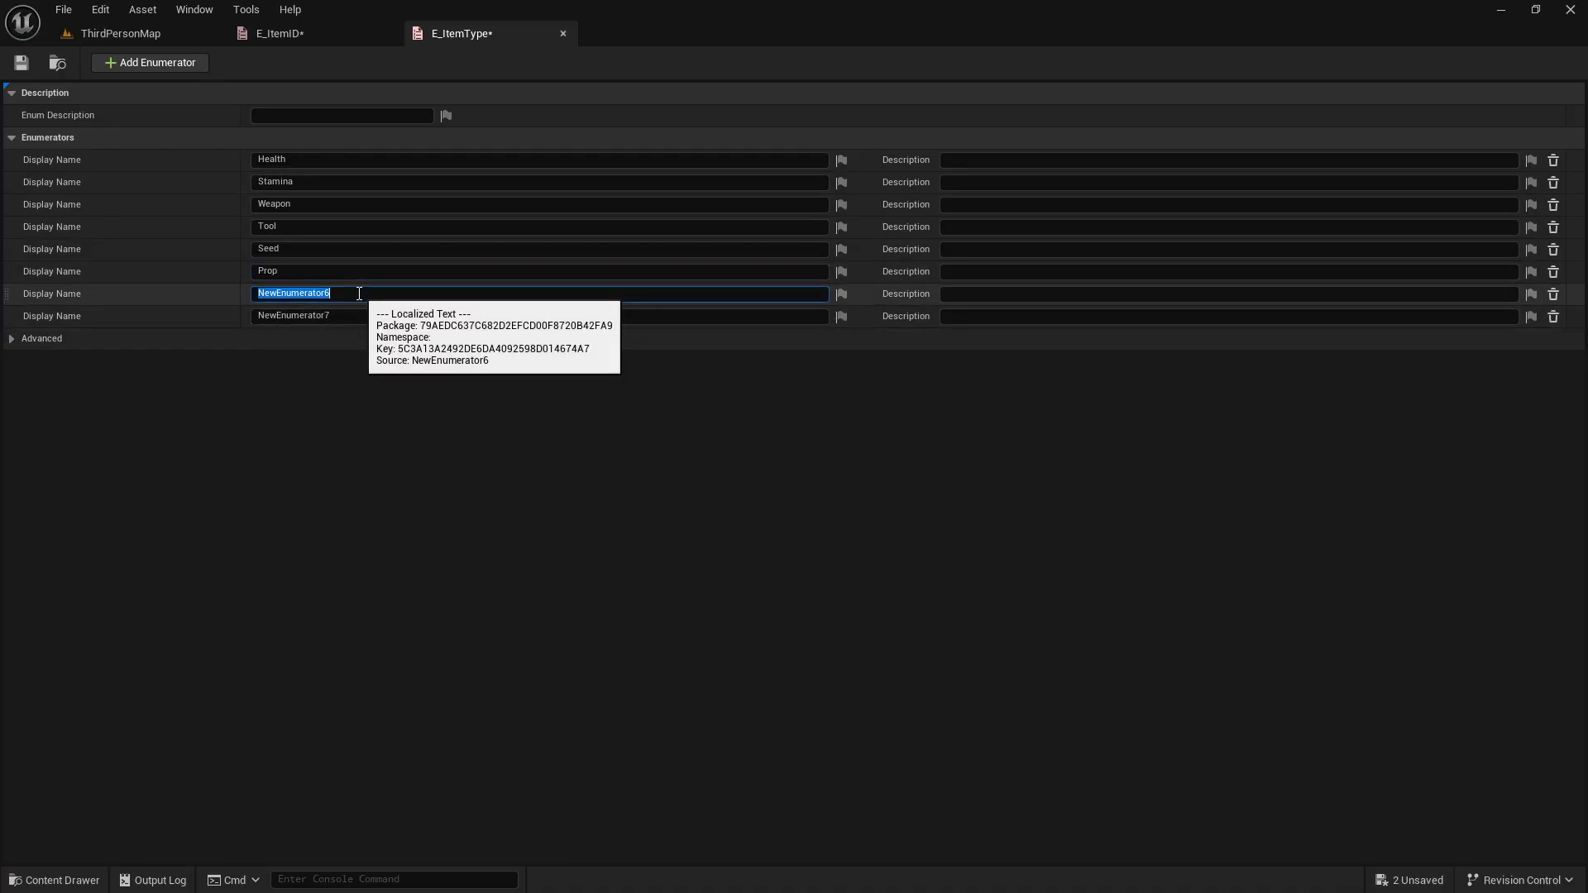
{"action": "type", "text": "Reagent"}
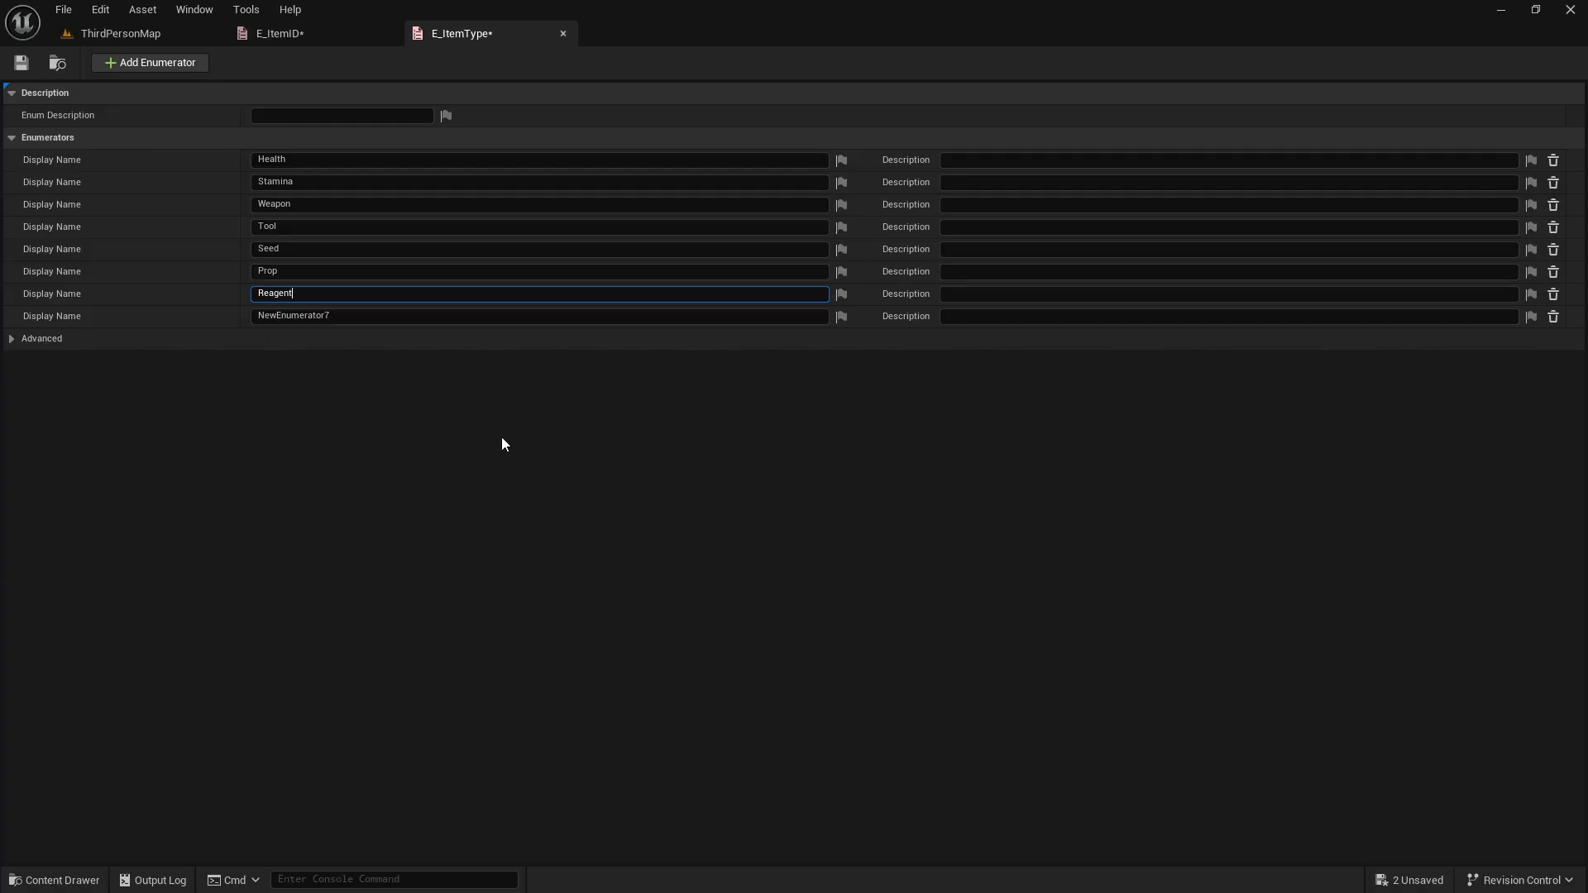
{"action": "left_click", "coordinate": [341, 317]}
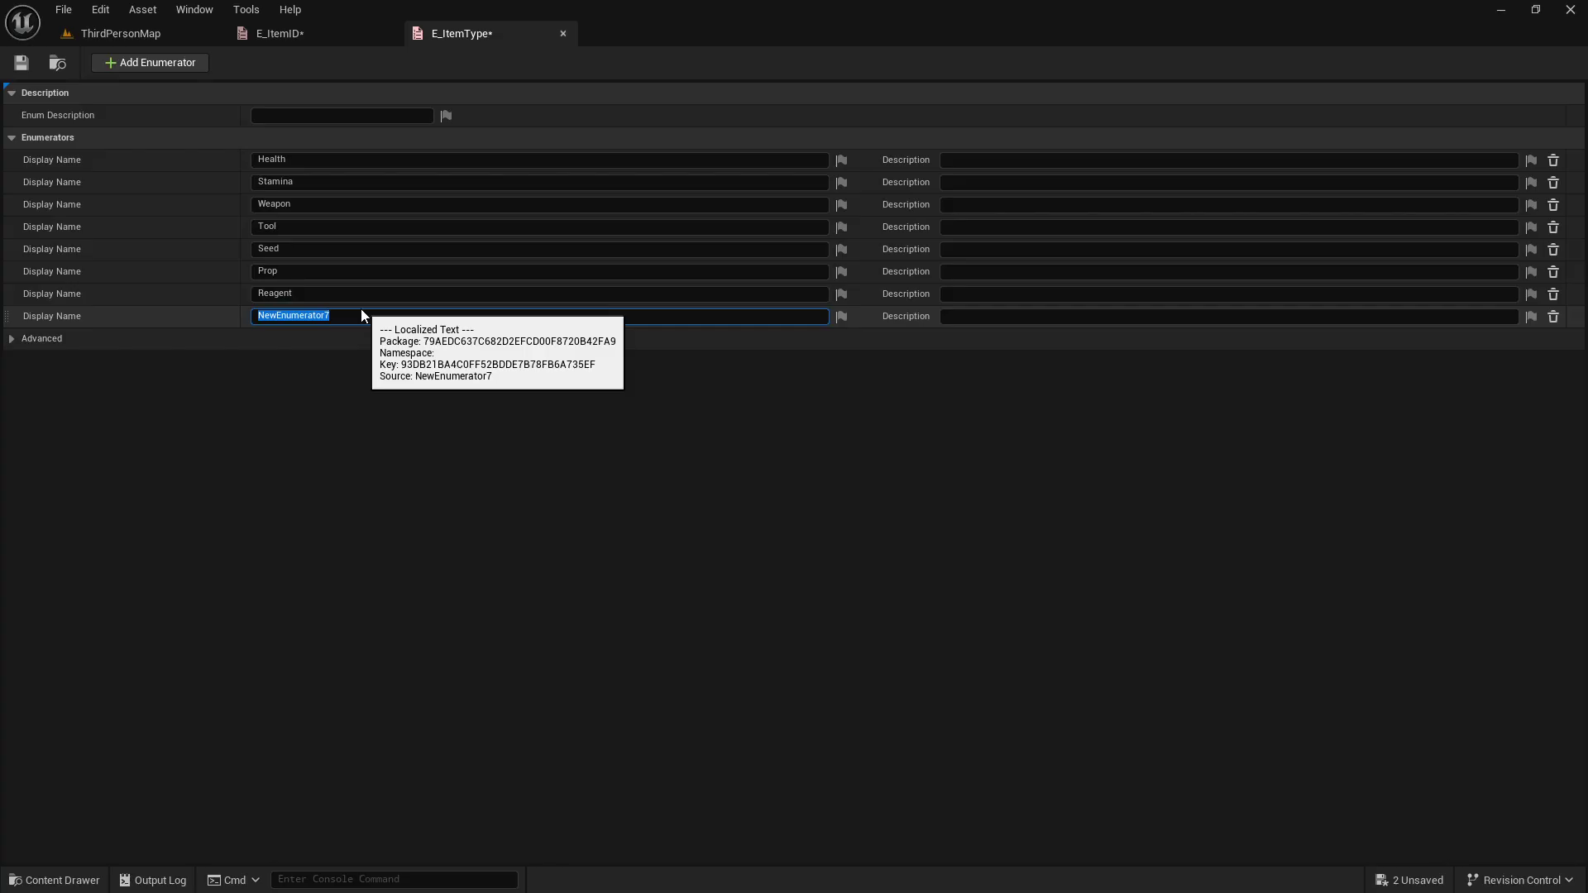
{"action": "type", "text": "Food"}
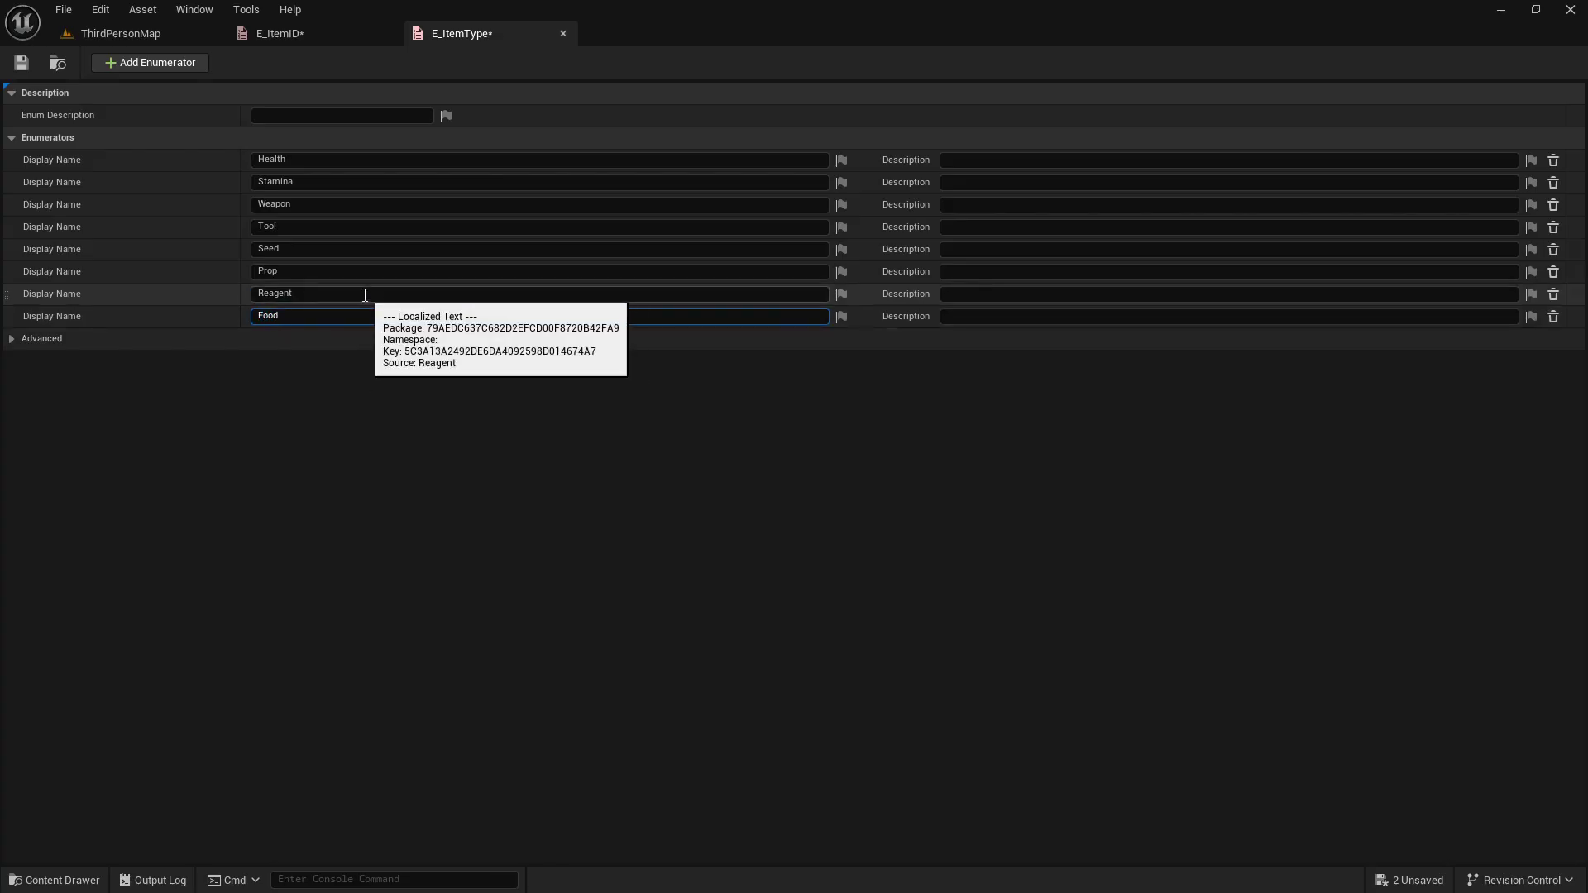
{"action": "left_click", "coordinate": [324, 396]}
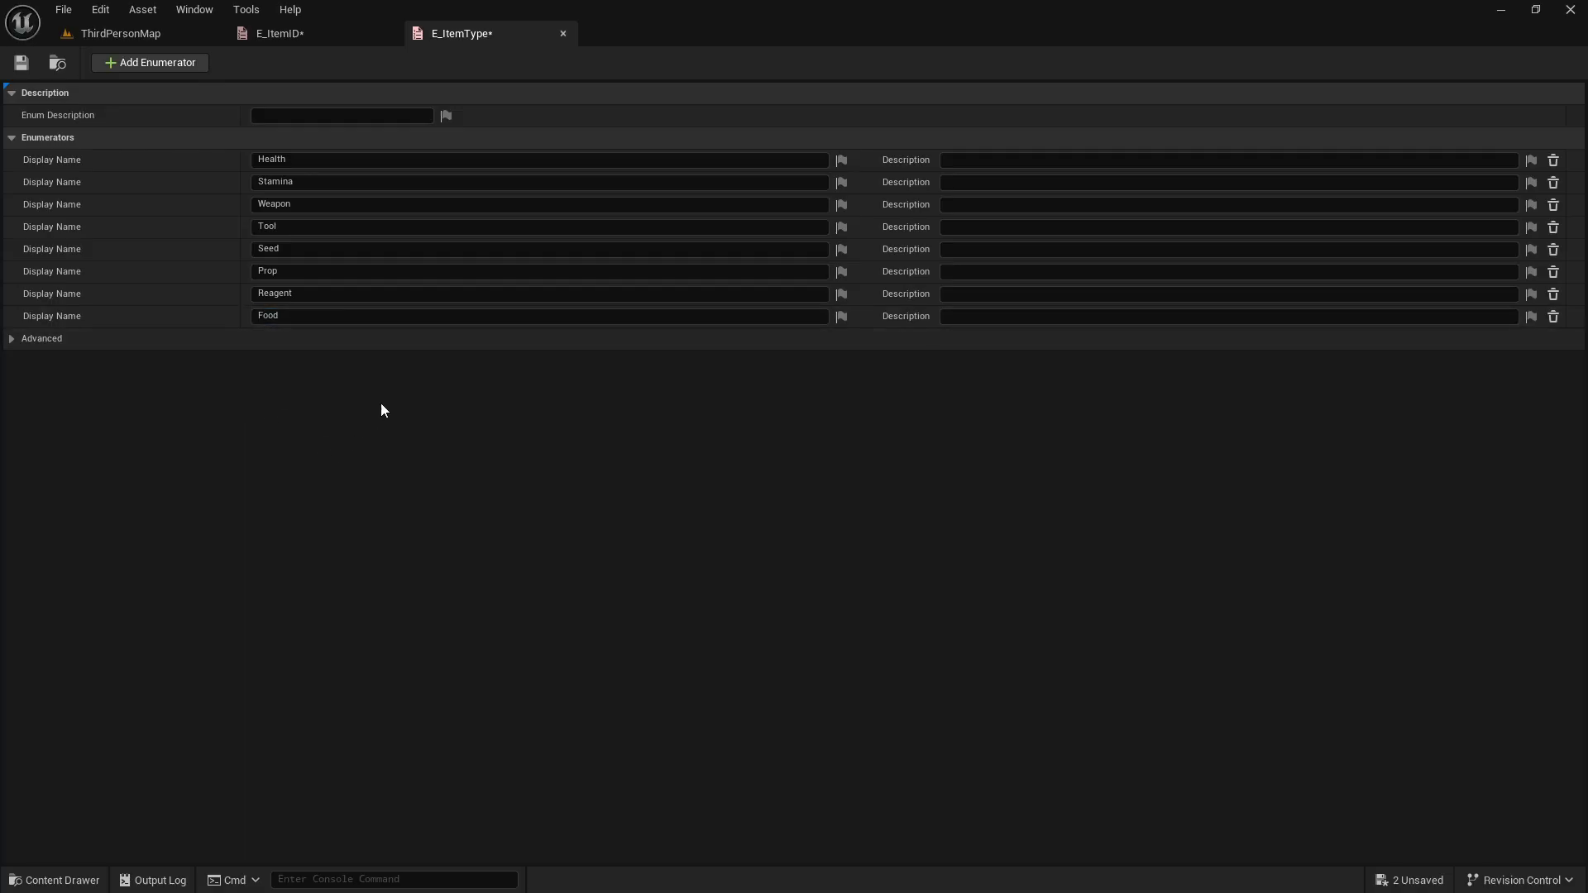
From ThirdPersonMap, add a Blueprint Structure asset named S_ItemInfo to ItemData.
{"action": "left_click", "coordinate": [129, 35]}
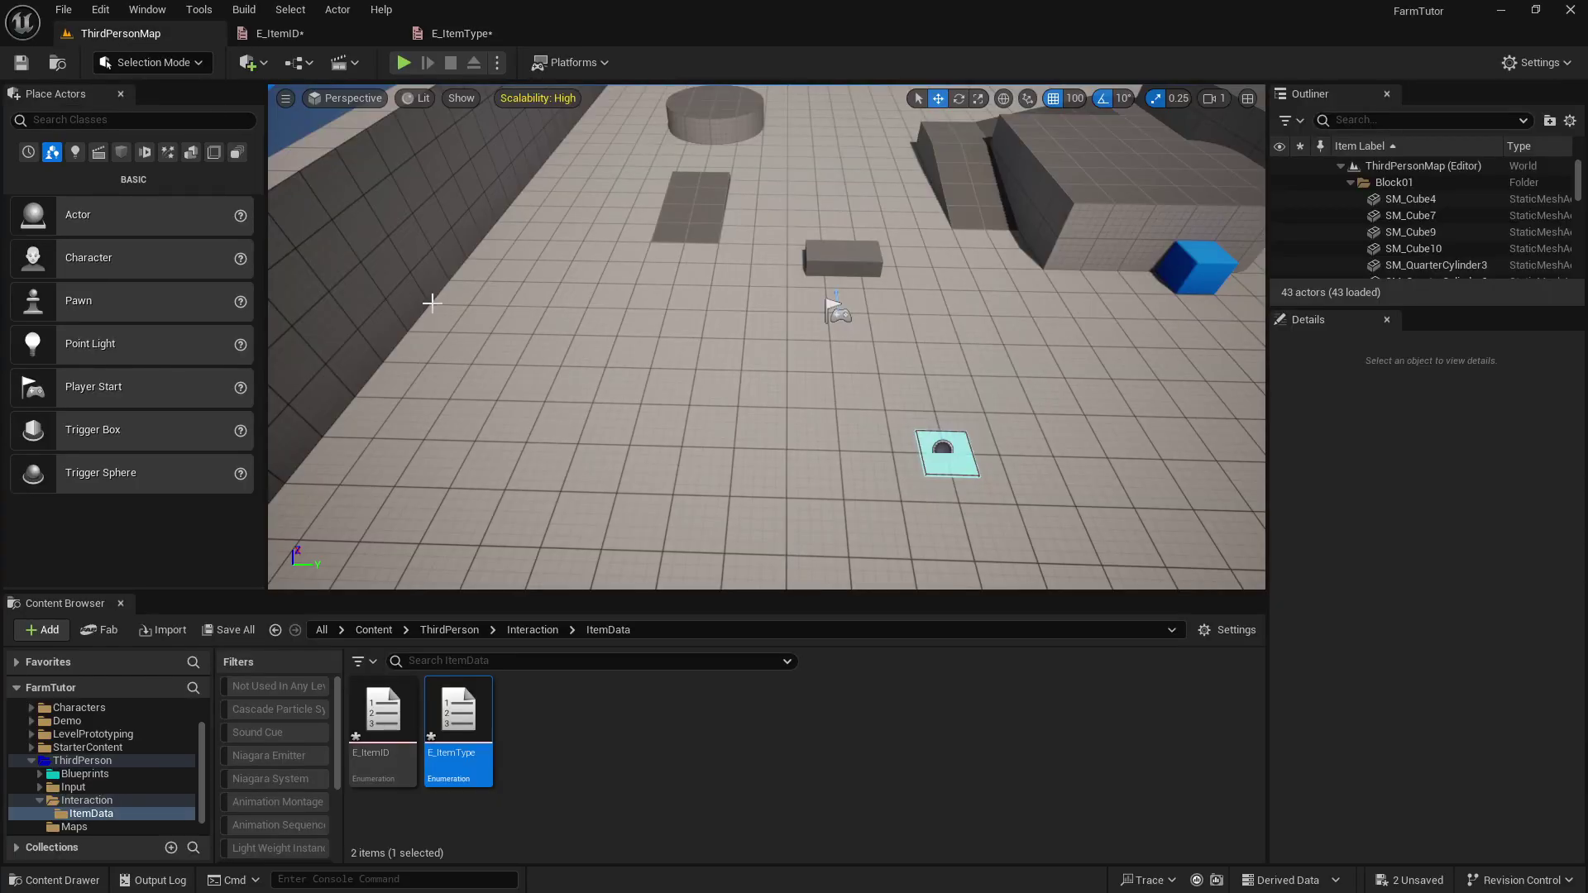
{"action": "right_click", "coordinate": [591, 738]}
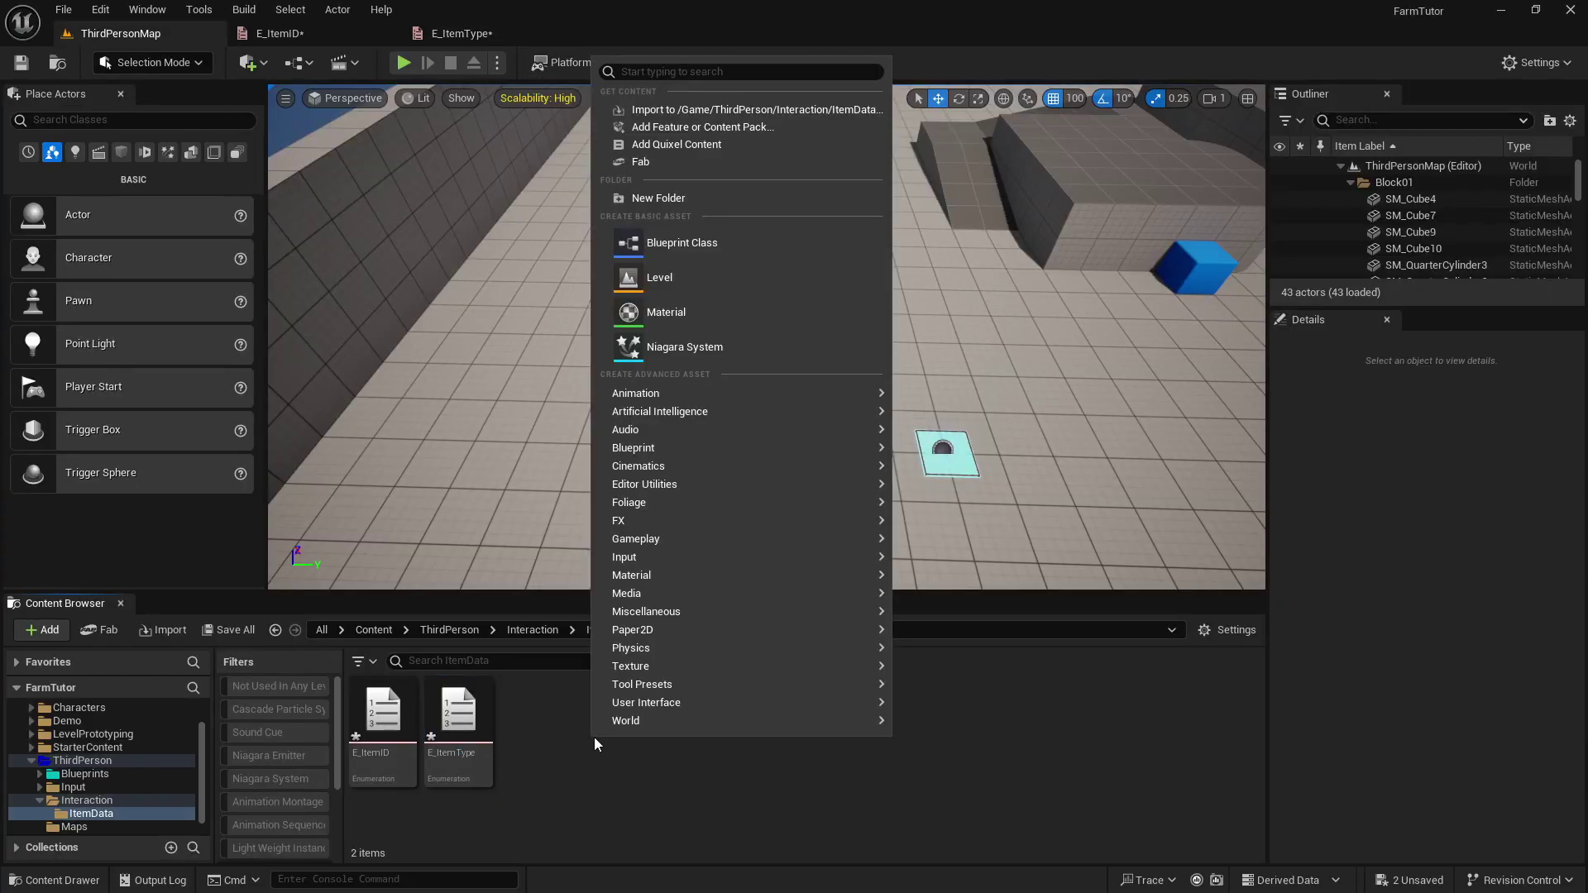
{"action": "mouse_move", "coordinate": [642, 450]}
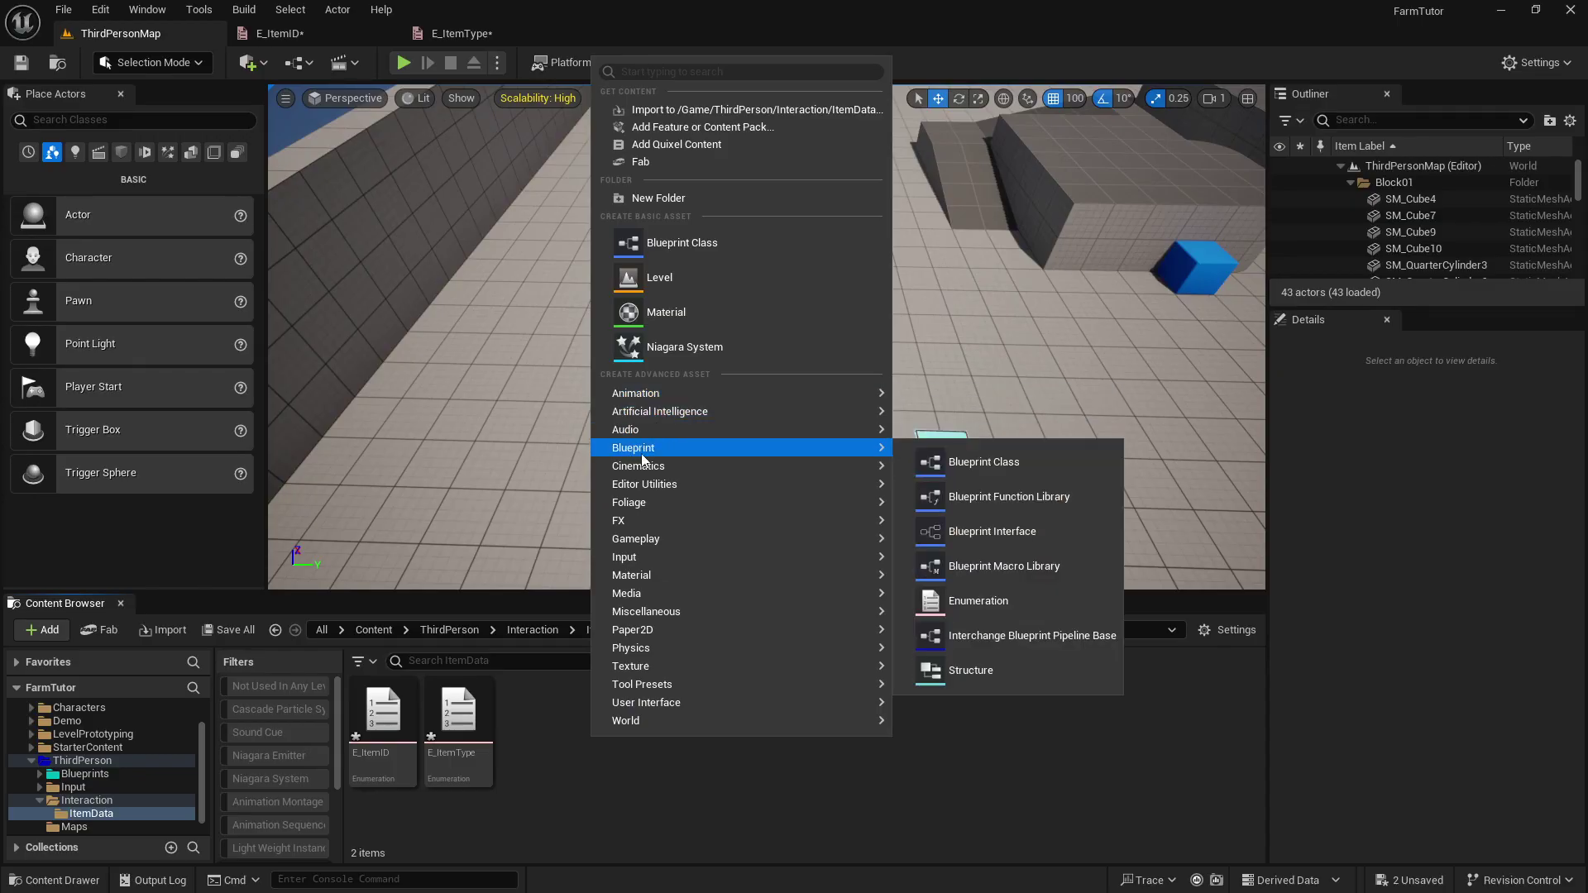
{"action": "left_click", "coordinate": [989, 673]}
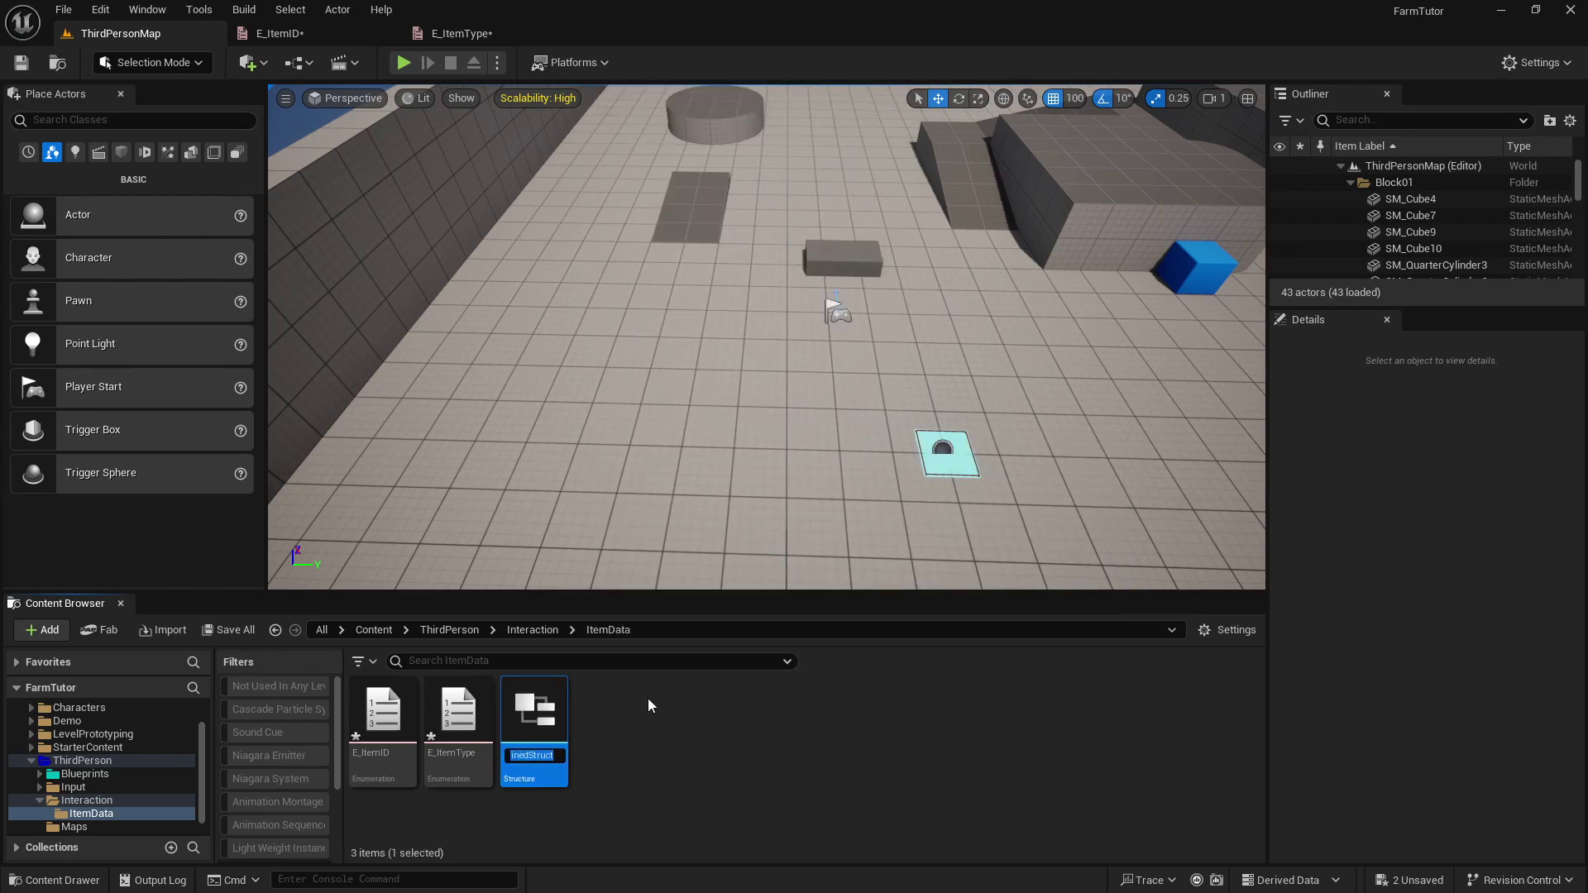
{"action": "type", "text": "S_ItemInfo"}
{"action": "key", "text": "Return"}
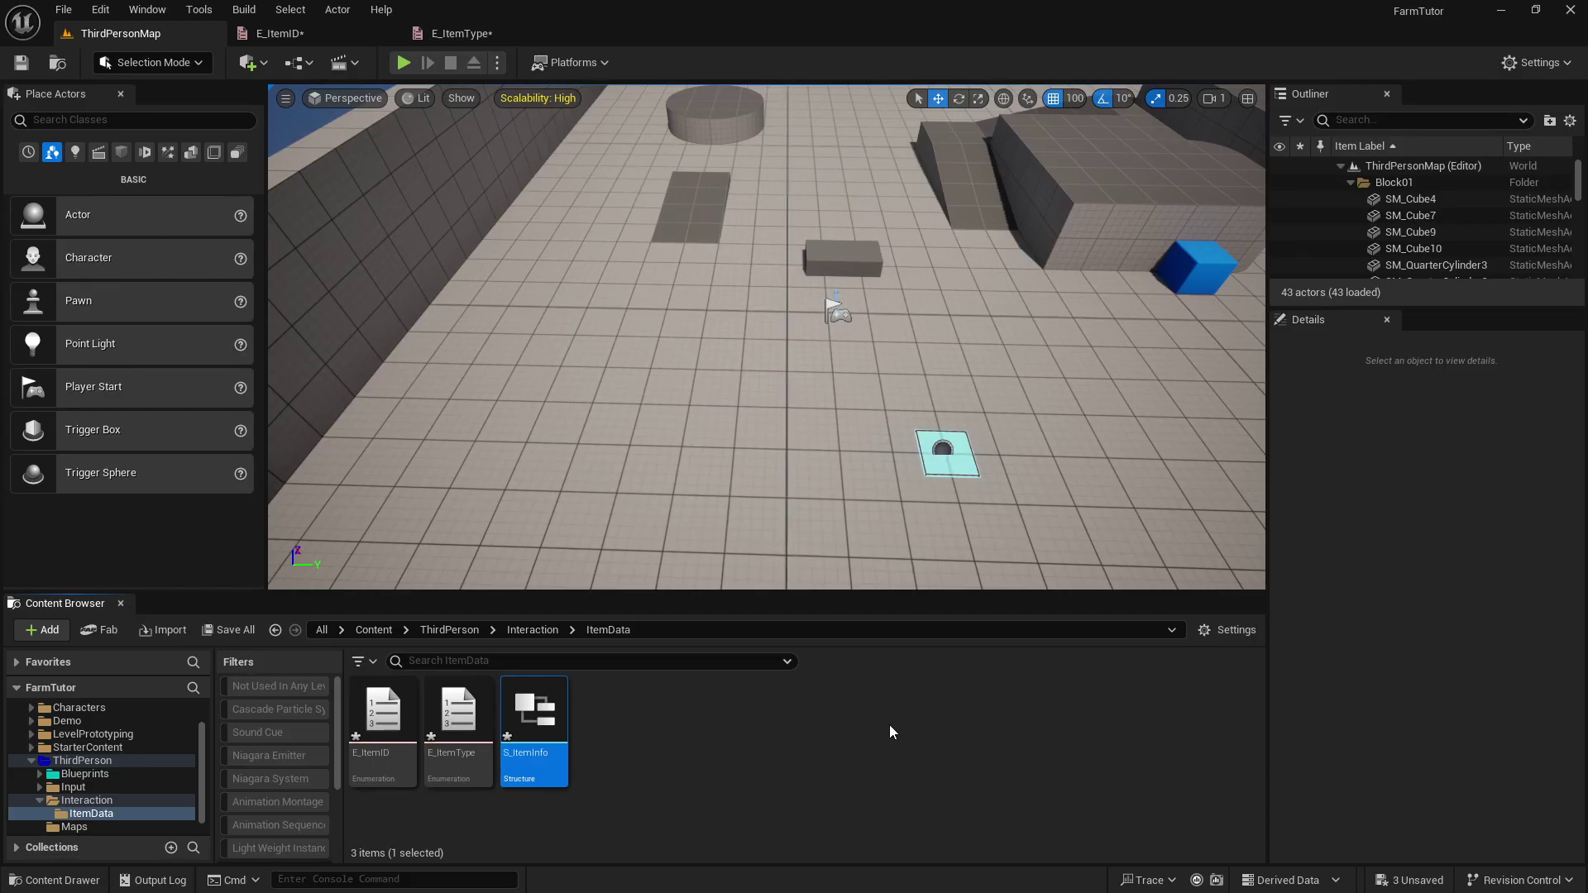
Open S_ItemInfo and add members until the structure has twelve.
{"action": "double_click", "coordinate": [541, 711]}
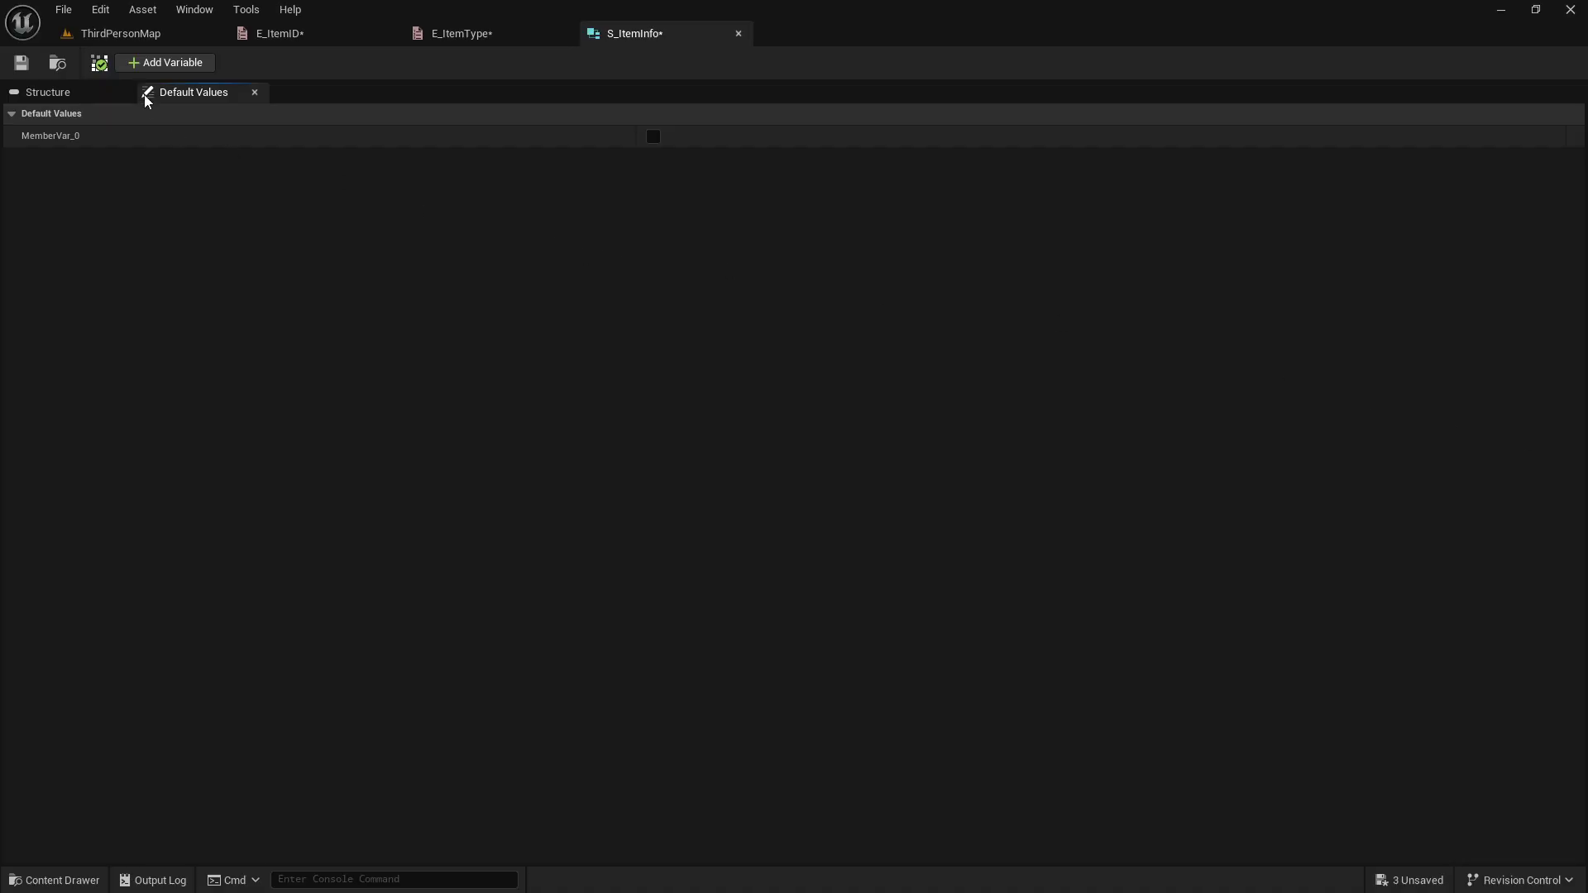
{"action": "left_click", "coordinate": [168, 64]}
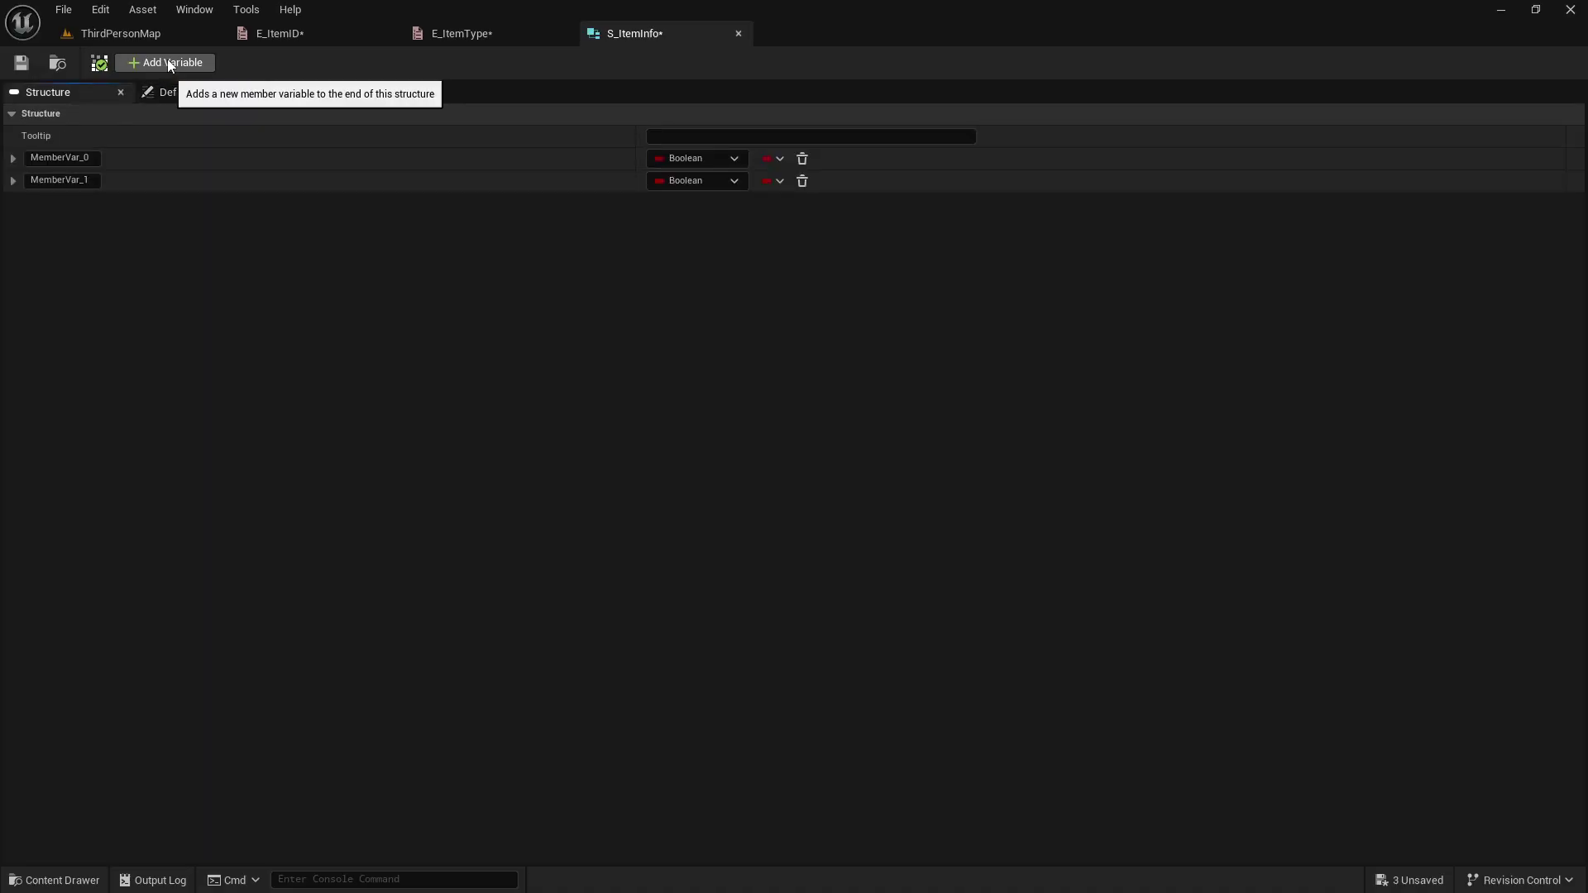
{"action": "left_click", "coordinate": [179, 67]}
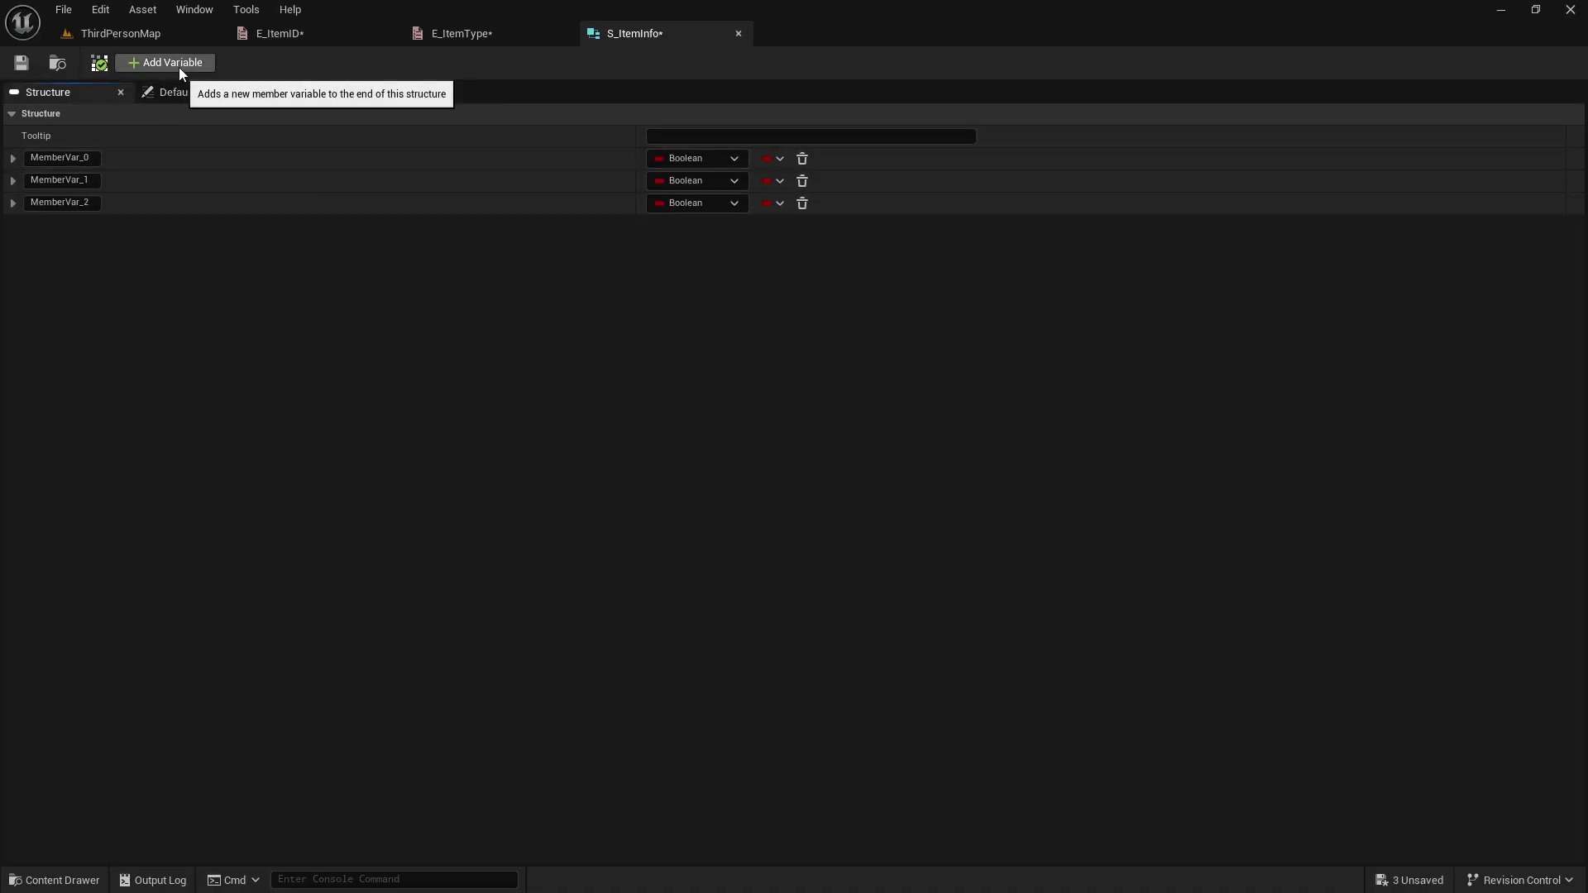
{"action": "left_click", "coordinate": [178, 66]}
{"action": "left_click", "coordinate": [179, 67]}
{"action": "left_click", "coordinate": [179, 66]}
{"action": "left_click", "coordinate": [179, 66]}
{"action": "left_click", "coordinate": [179, 66]}
{"action": "left_click", "coordinate": [179, 66]}
{"action": "left_click", "coordinate": [179, 66]}
{"action": "left_click", "coordinate": [178, 66]}
{"action": "left_click", "coordinate": [179, 66]}
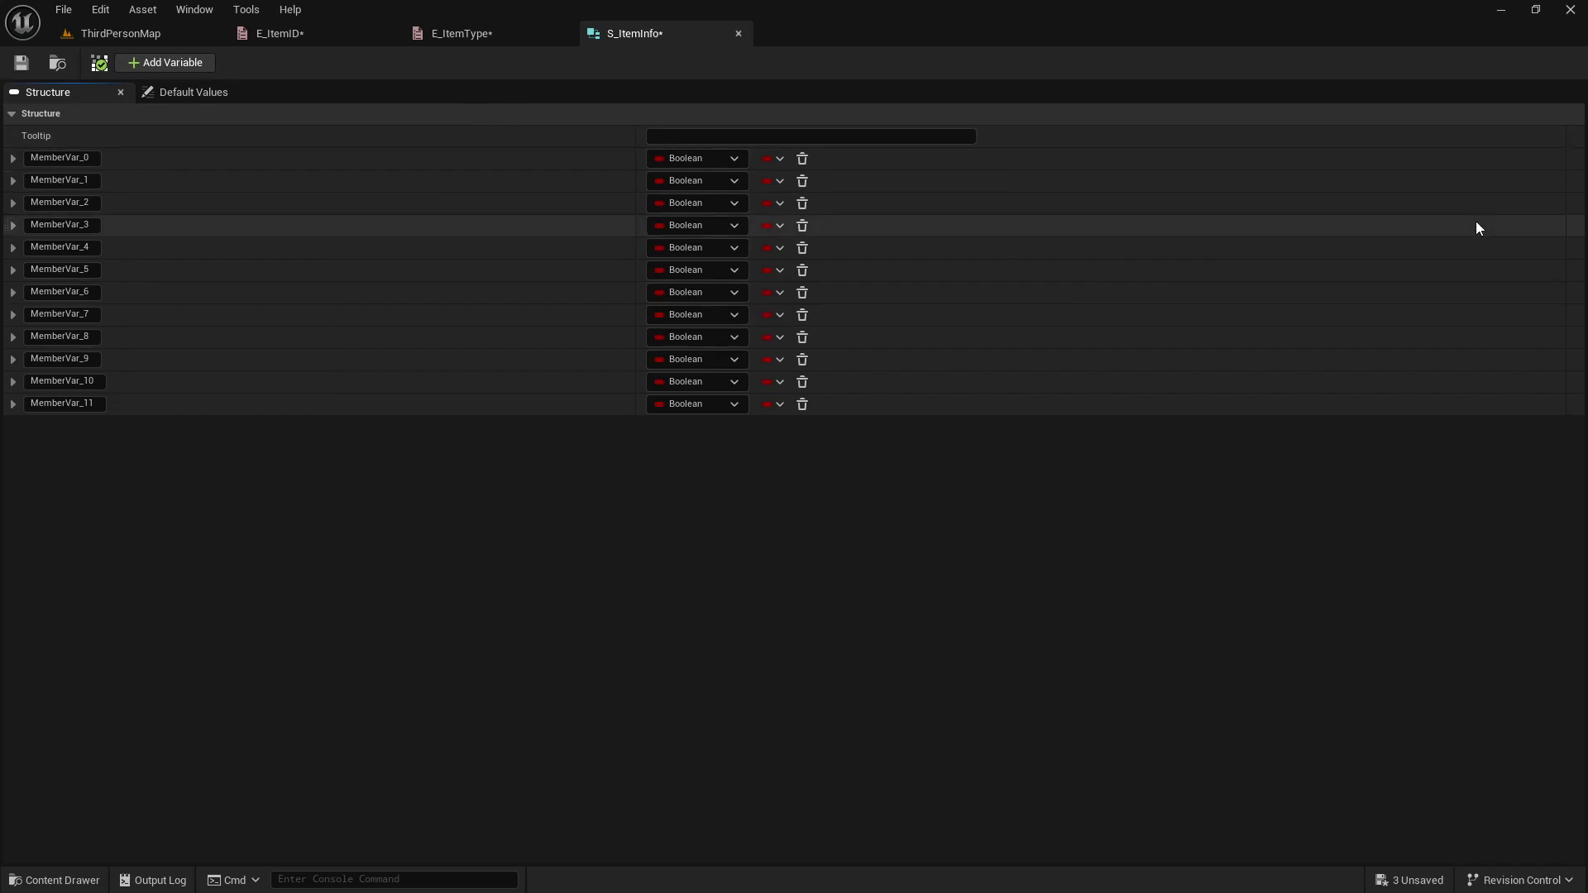
Rename the first three members ItemID, ItemType and ItemName.
{"action": "left_click", "coordinate": [89, 158]}
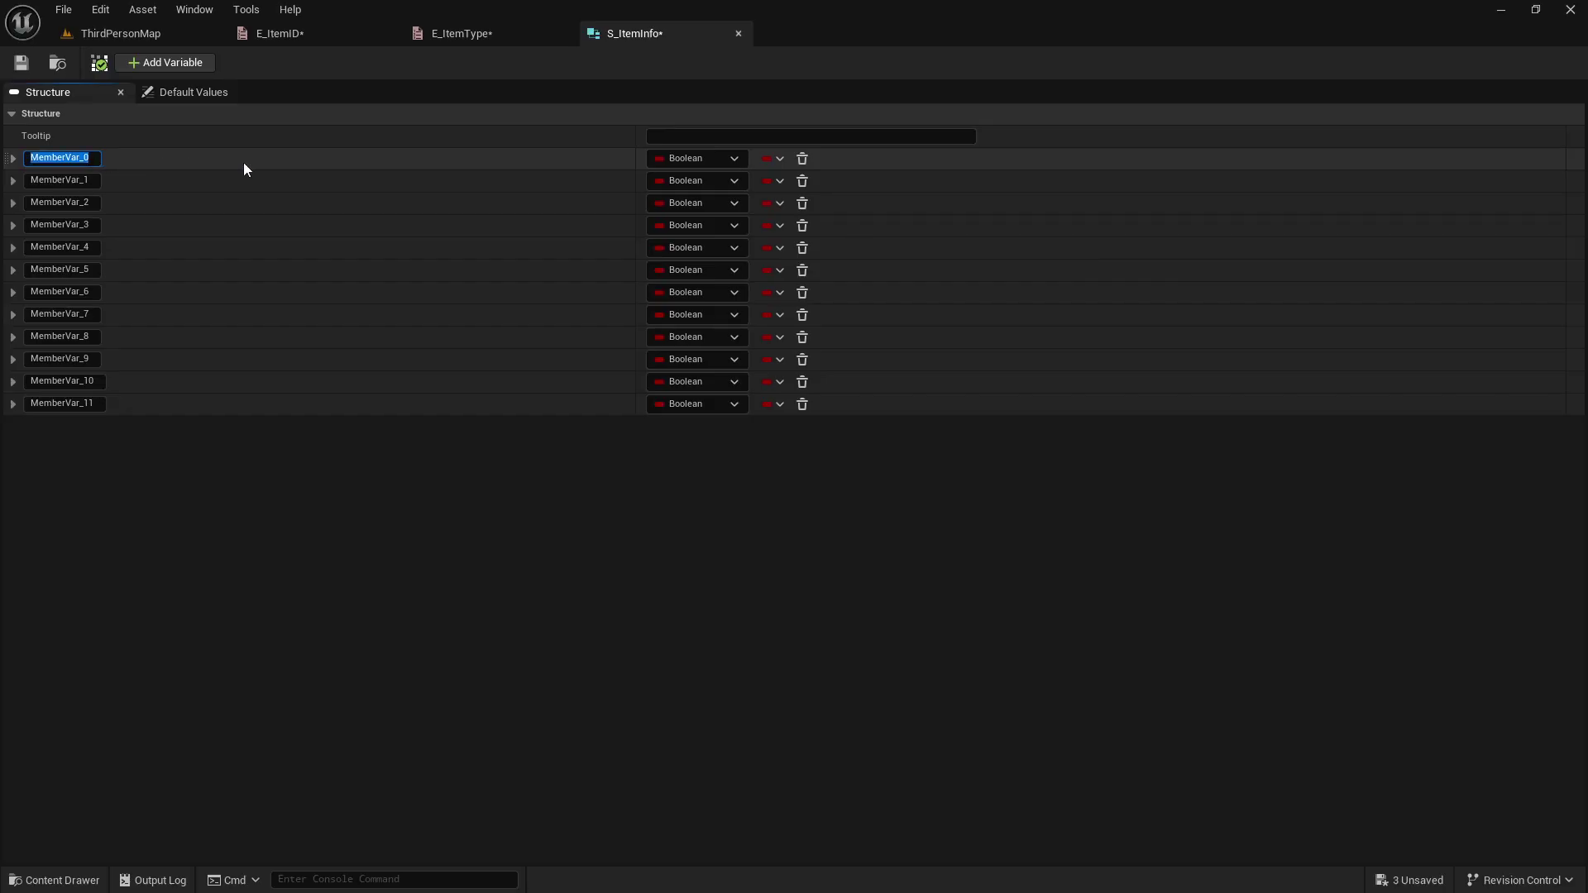
{"action": "type", "text": "ItemID"}
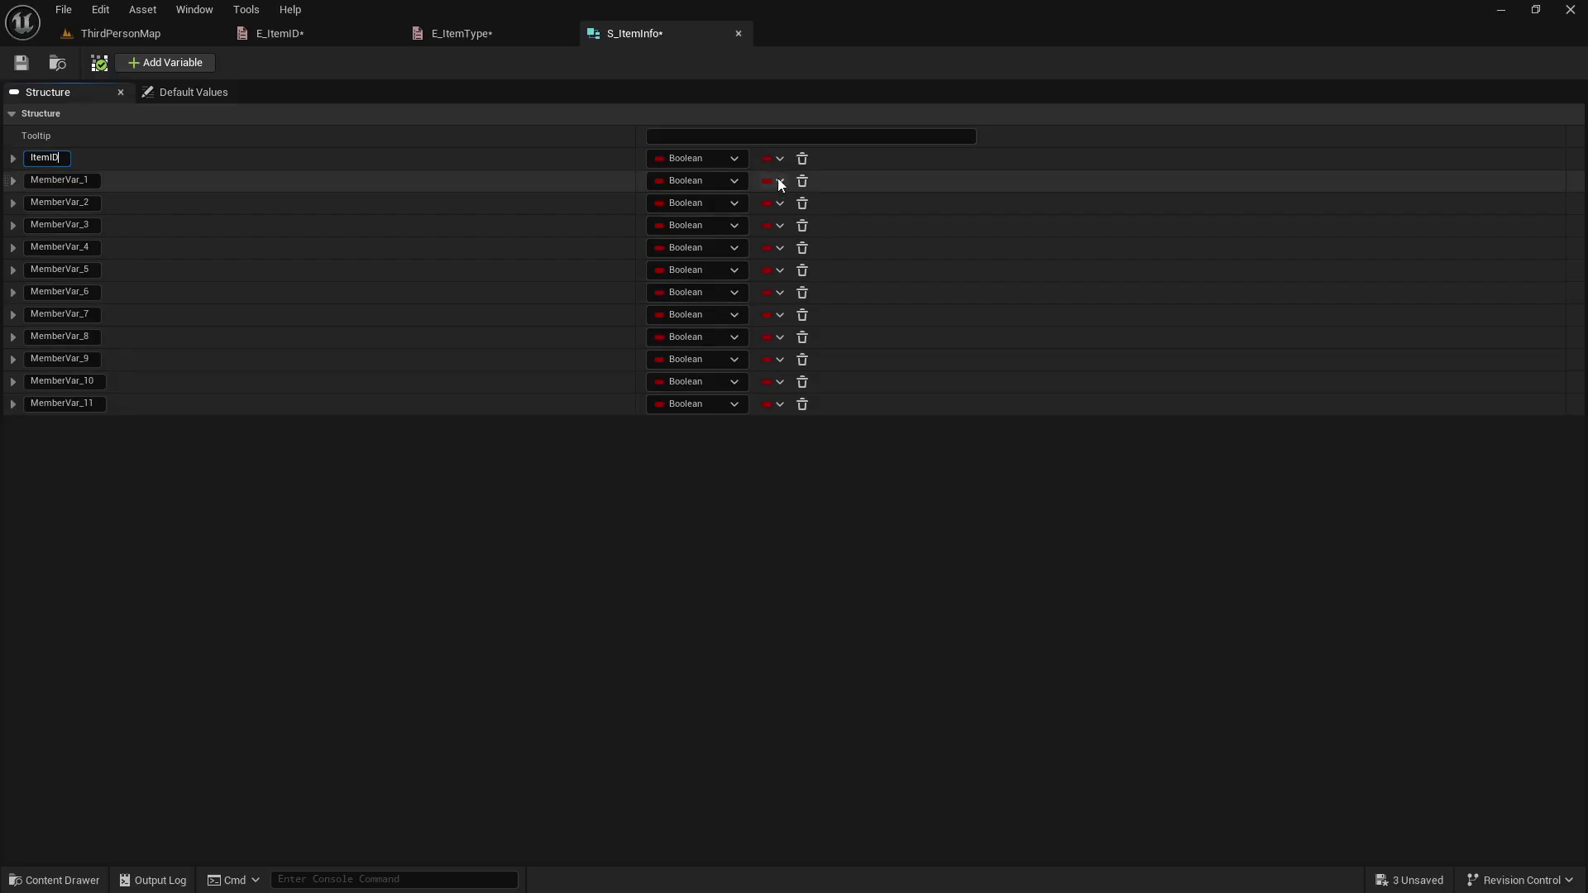
{"action": "double_click", "coordinate": [72, 180]}
{"action": "type", "text": "ItemType"}
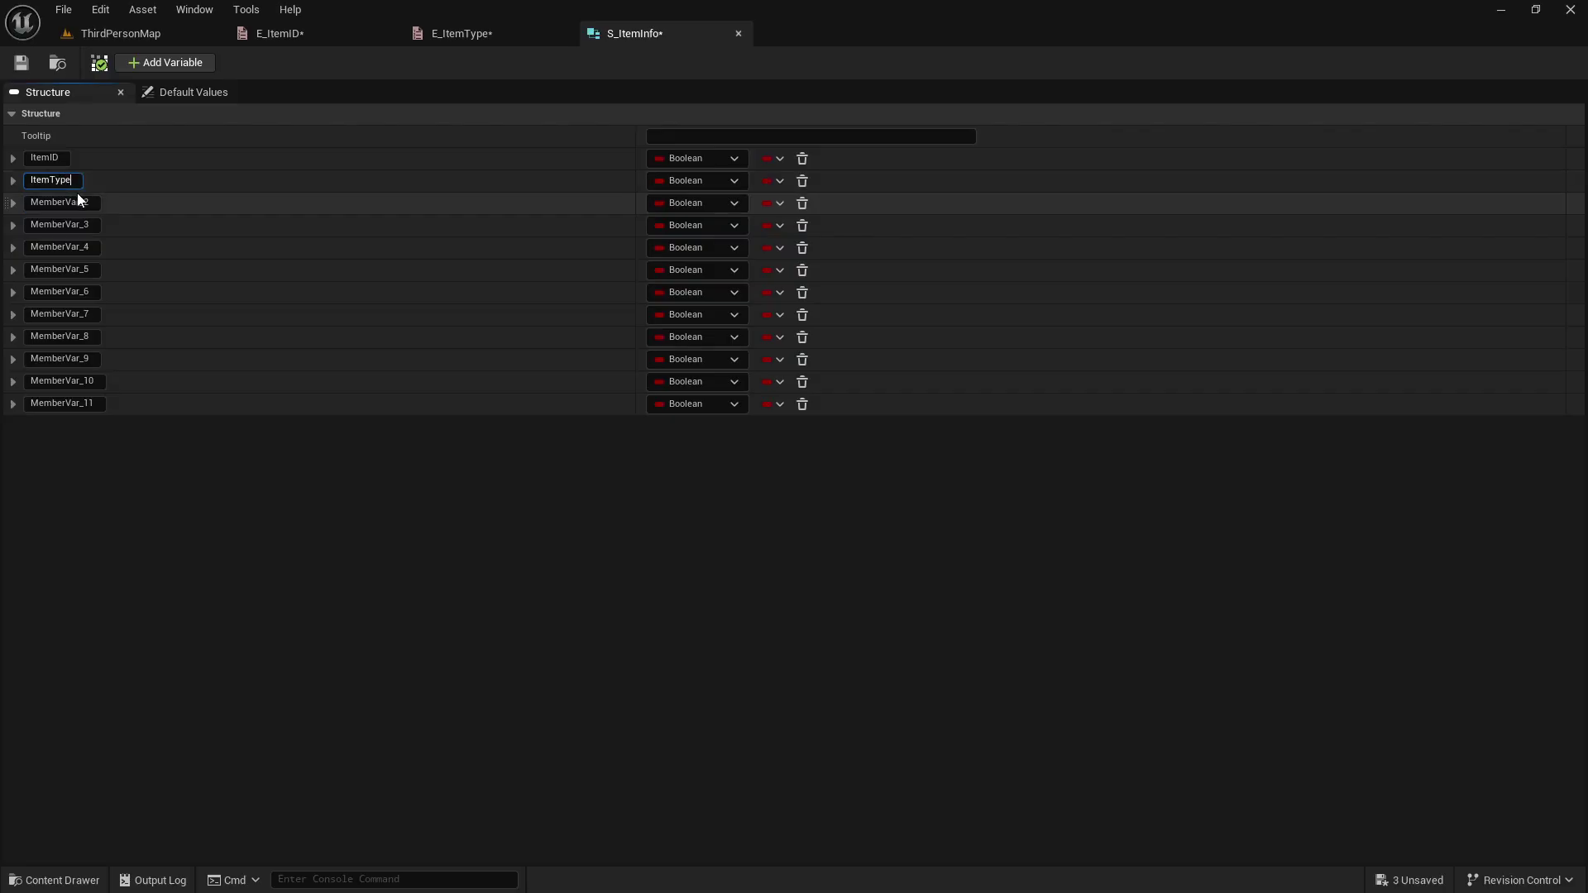
{"action": "double_click", "coordinate": [79, 205]}
{"action": "type", "text": "ItemName"}
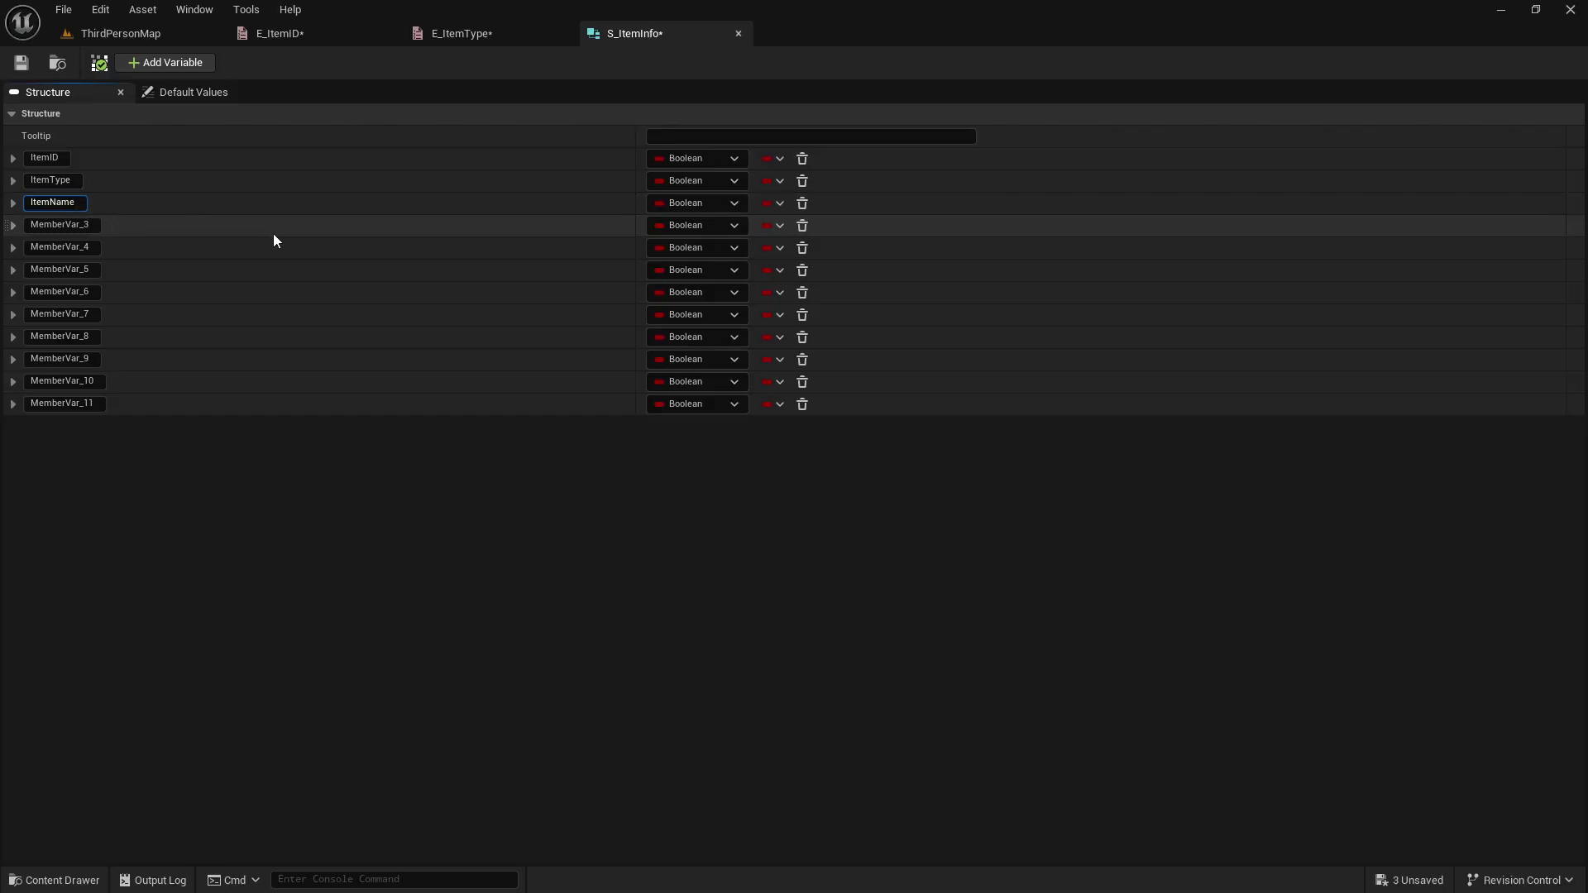
Rename the next three members ItemImage, CurrentStack and MaxStack.
{"action": "double_click", "coordinate": [57, 225]}
{"action": "type", "text": "ItemImage"}
{"action": "double_click", "coordinate": [92, 248]}
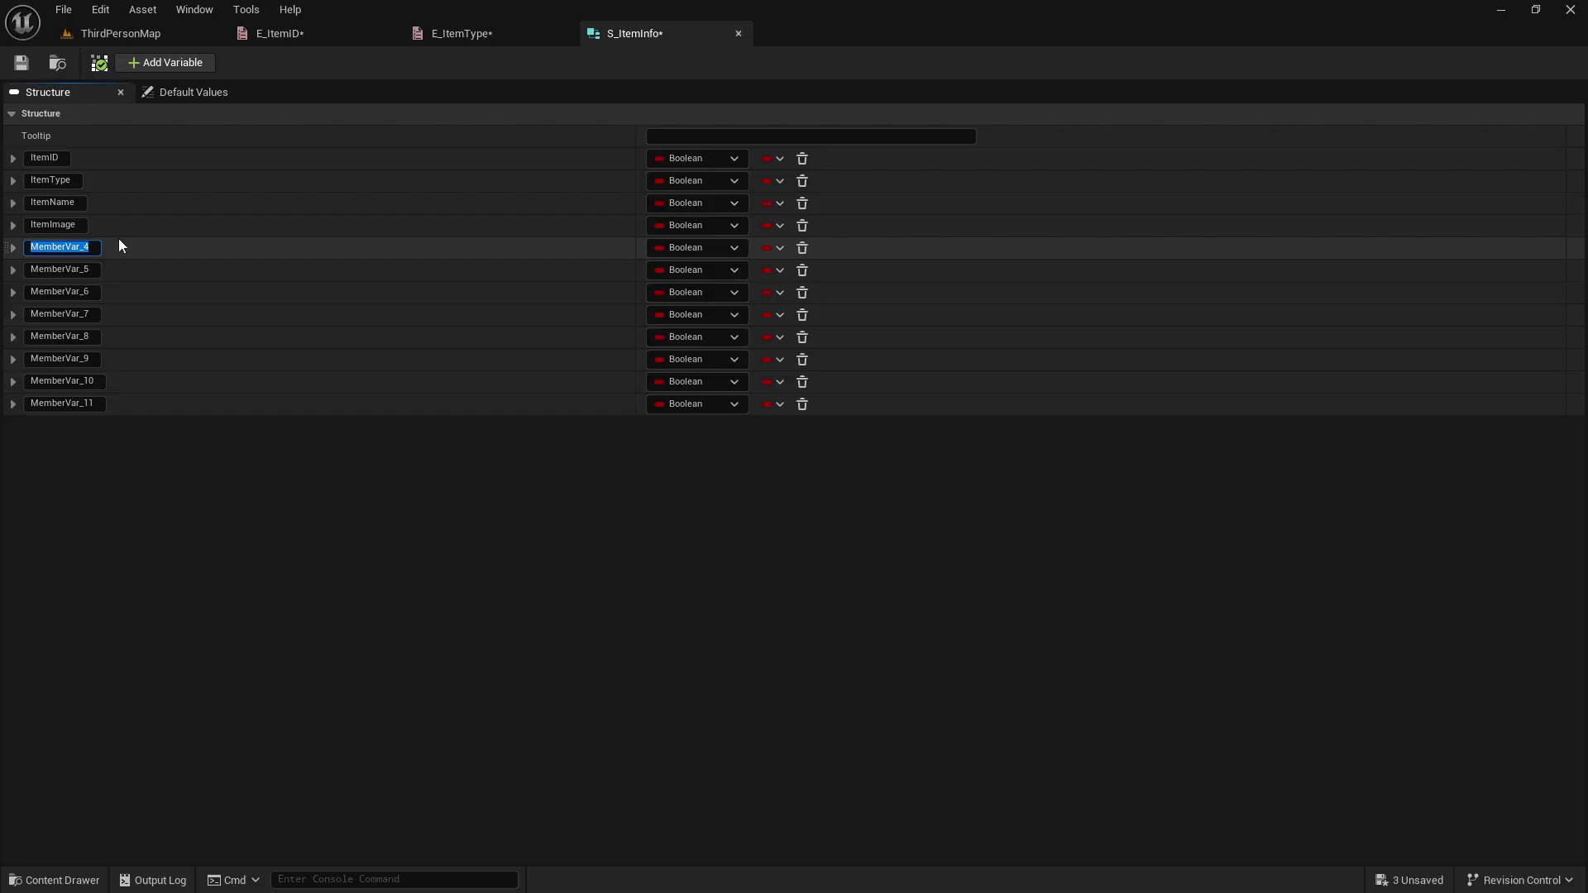
{"action": "type", "text": "Current"}
{"action": "double_click", "coordinate": [87, 271]}
{"action": "type", "text": "MaxStack"}
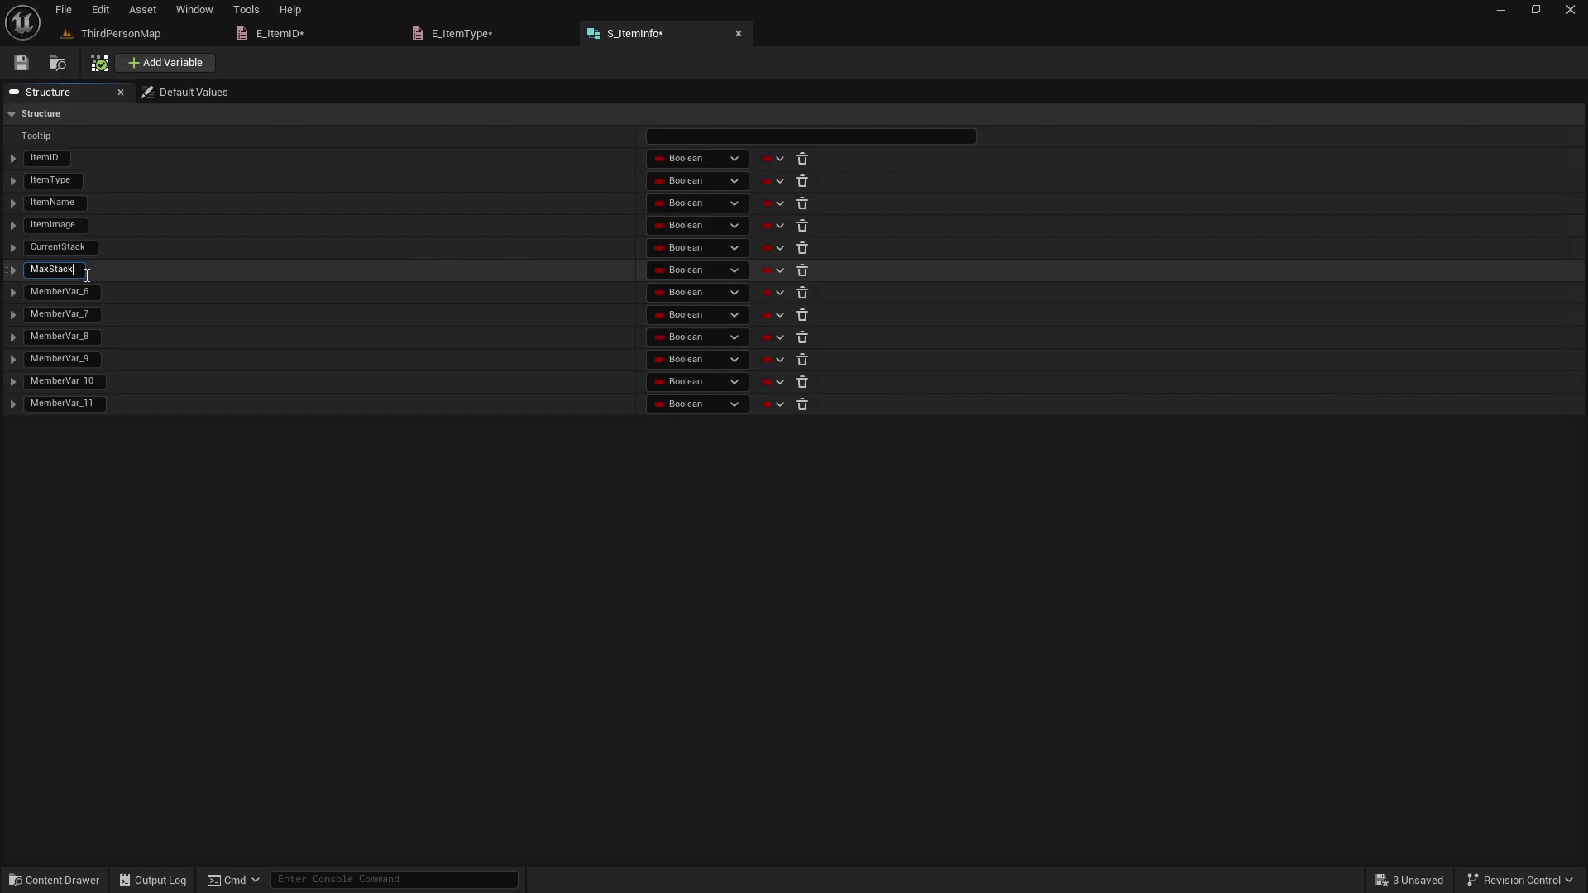
{"action": "key", "text": "Return"}
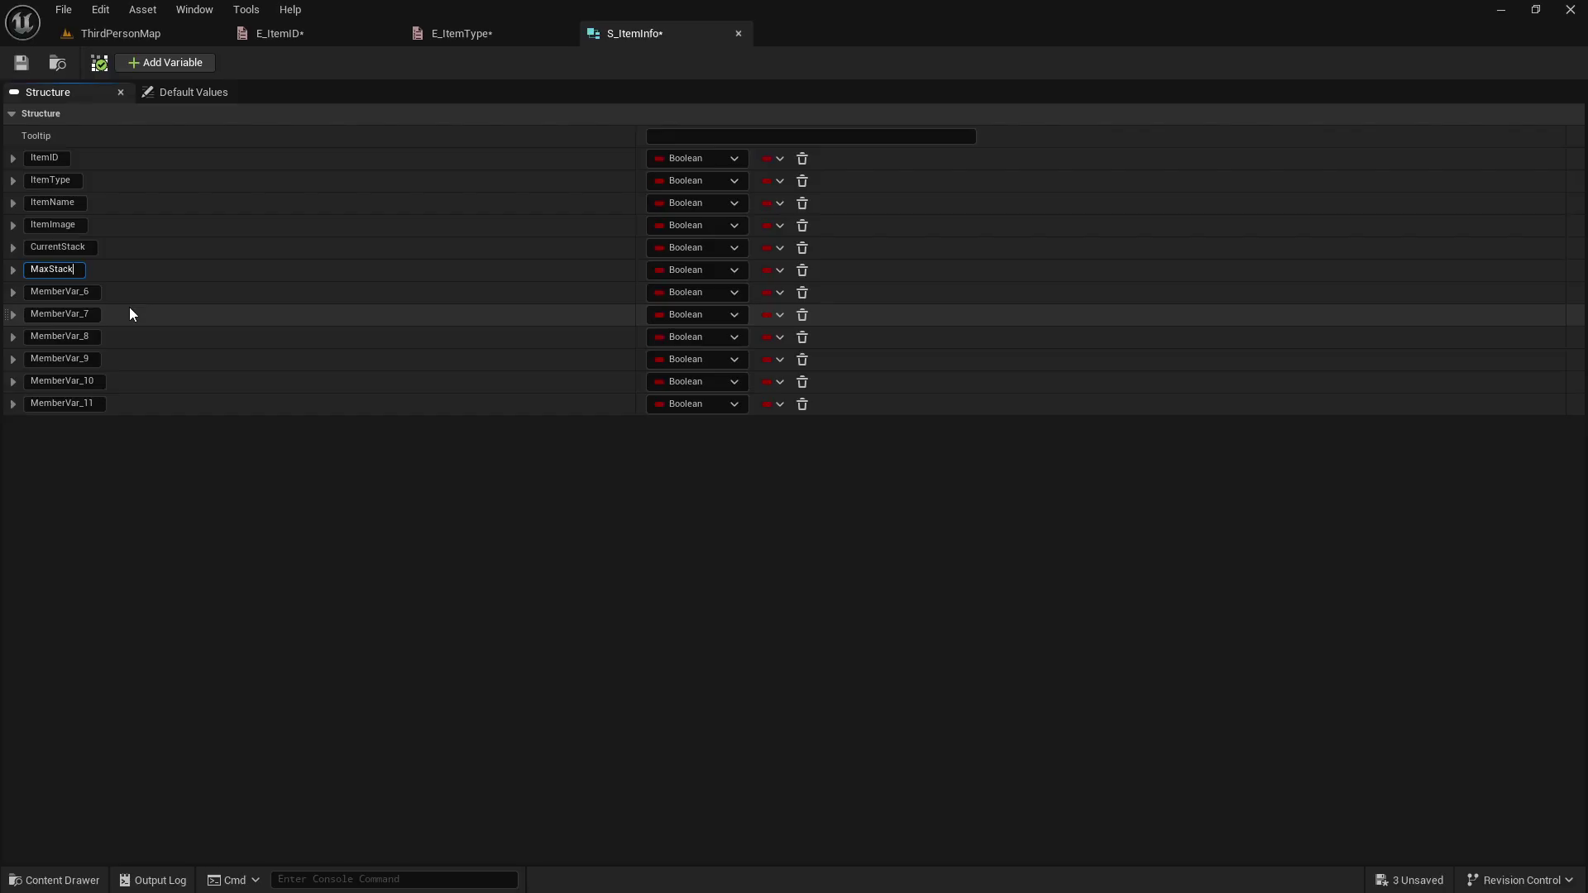
Rename MemberVar_6 to MemberVar_8 as Recipe, Effectiveness and UseAnimation.
{"action": "left_click", "coordinate": [76, 291]}
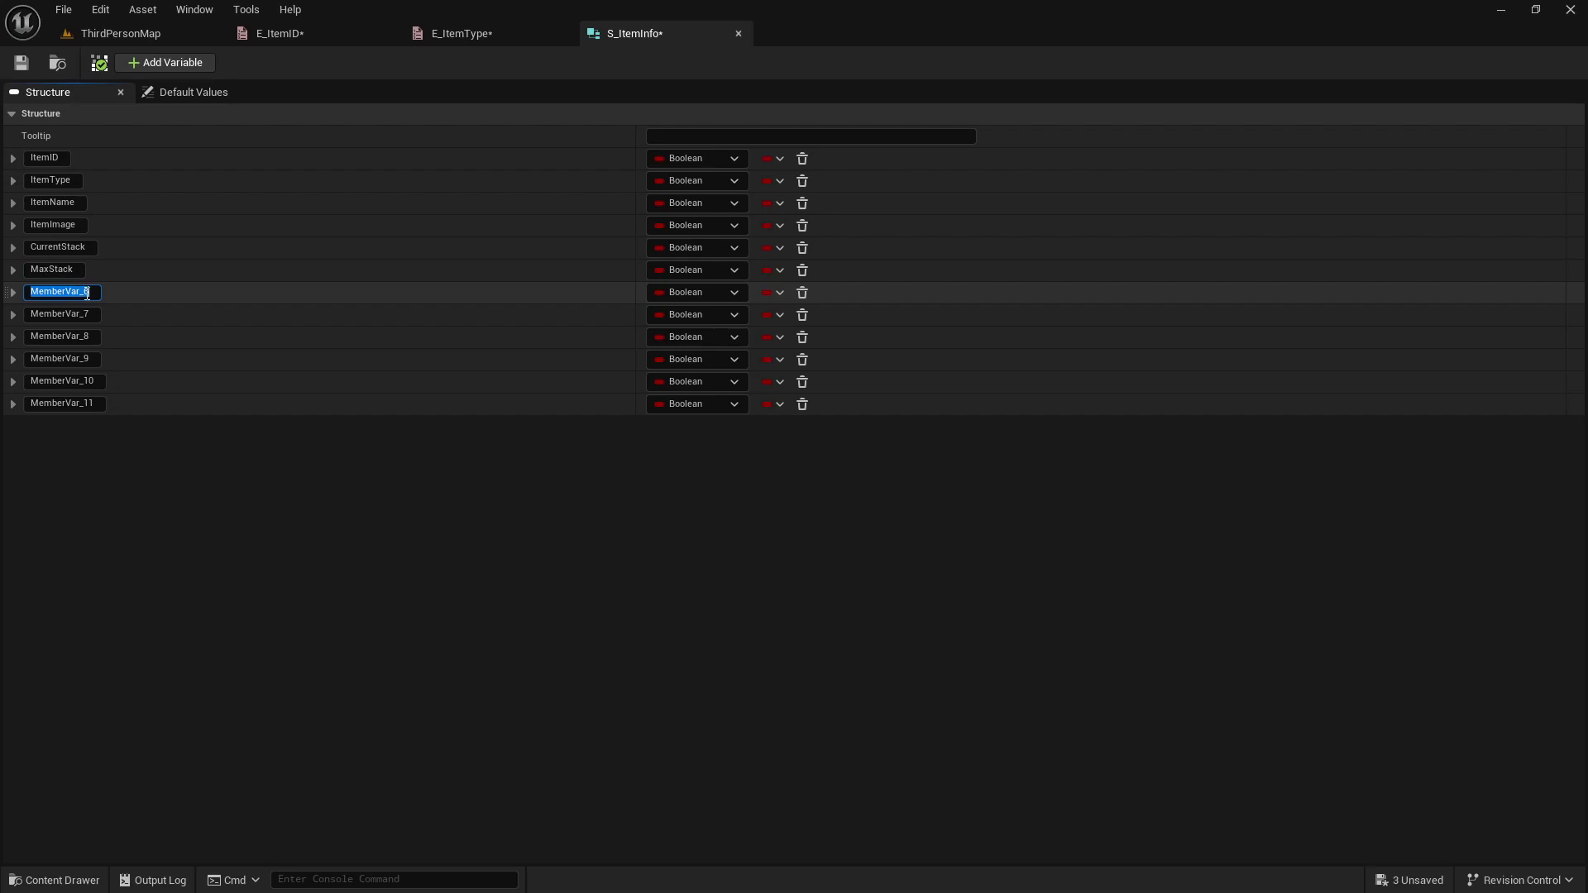
{"action": "type", "text": "Recipe"}
{"action": "left_click", "coordinate": [91, 315]}
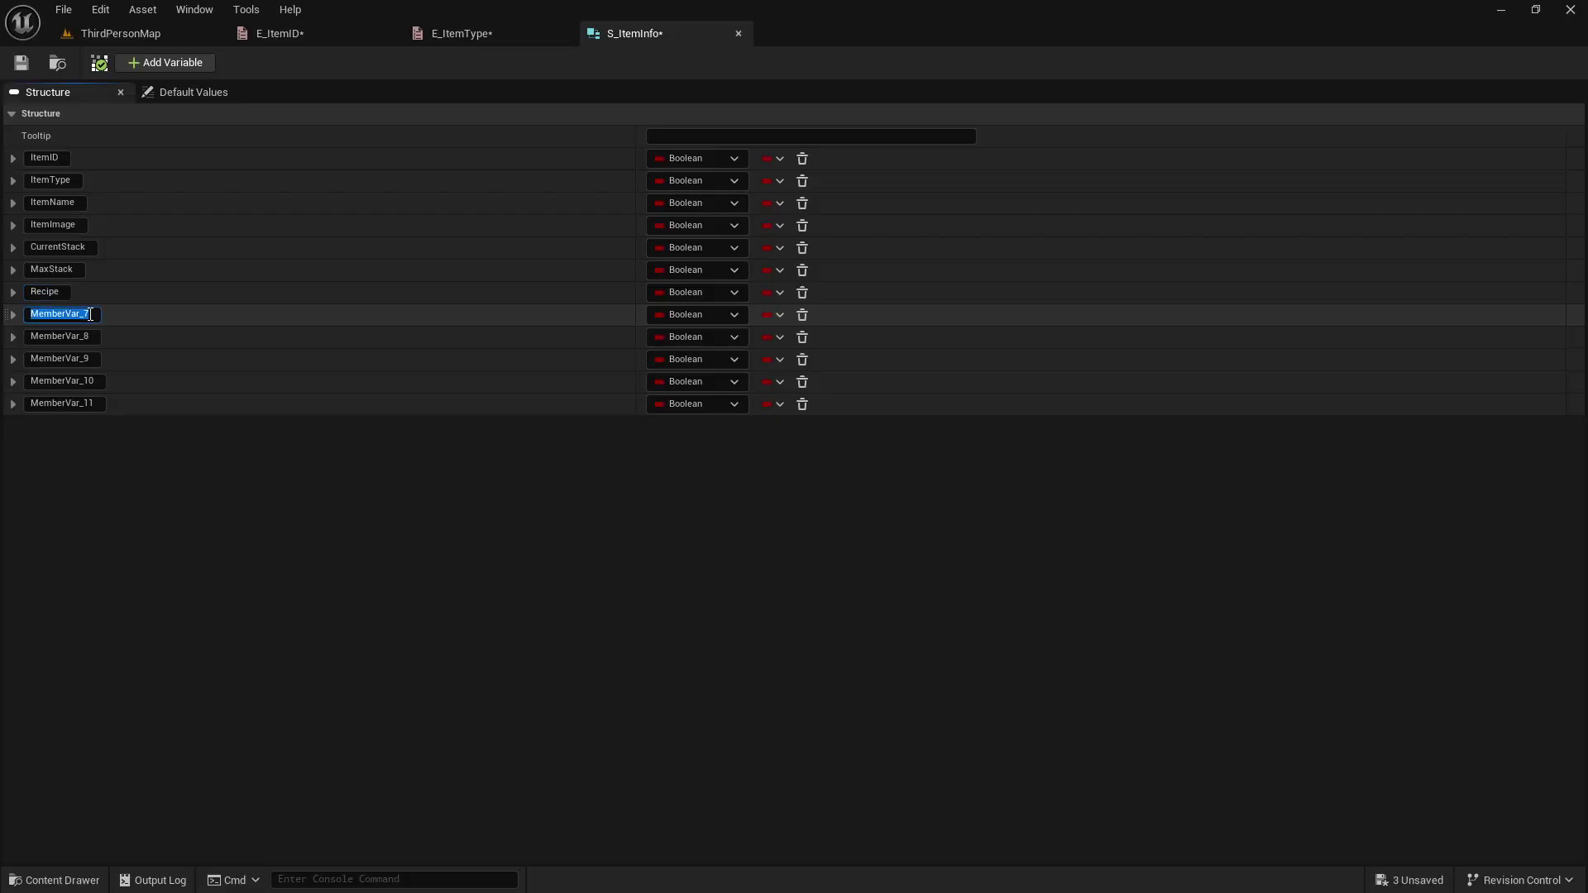
{"action": "type", "text": "Effectiveness"}
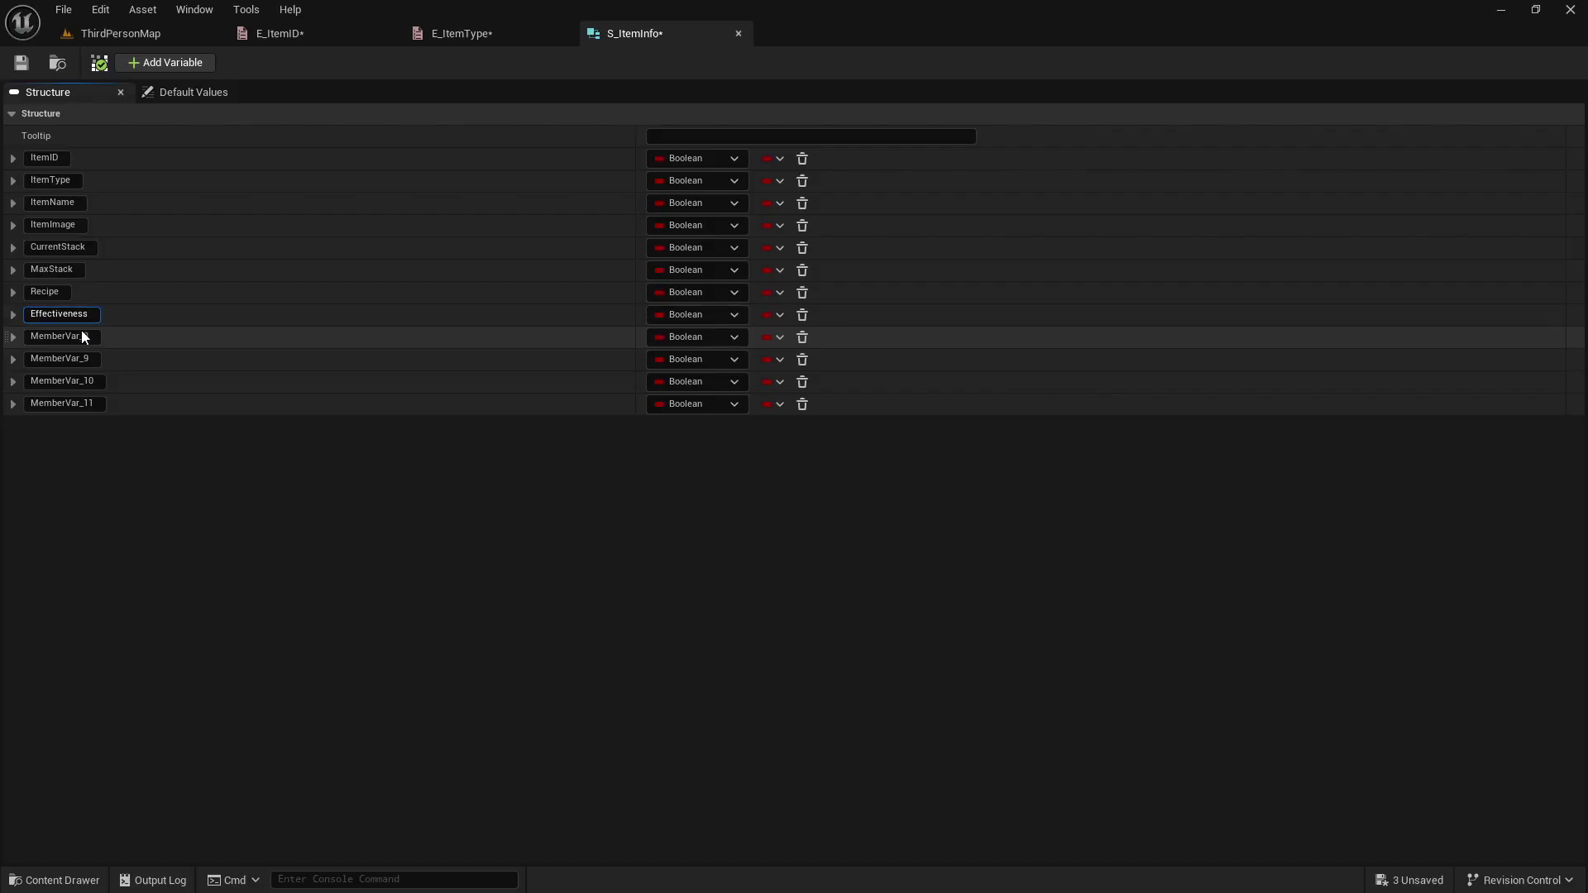
{"action": "left_click", "coordinate": [82, 337]}
{"action": "type", "text": "UseAnimation"}
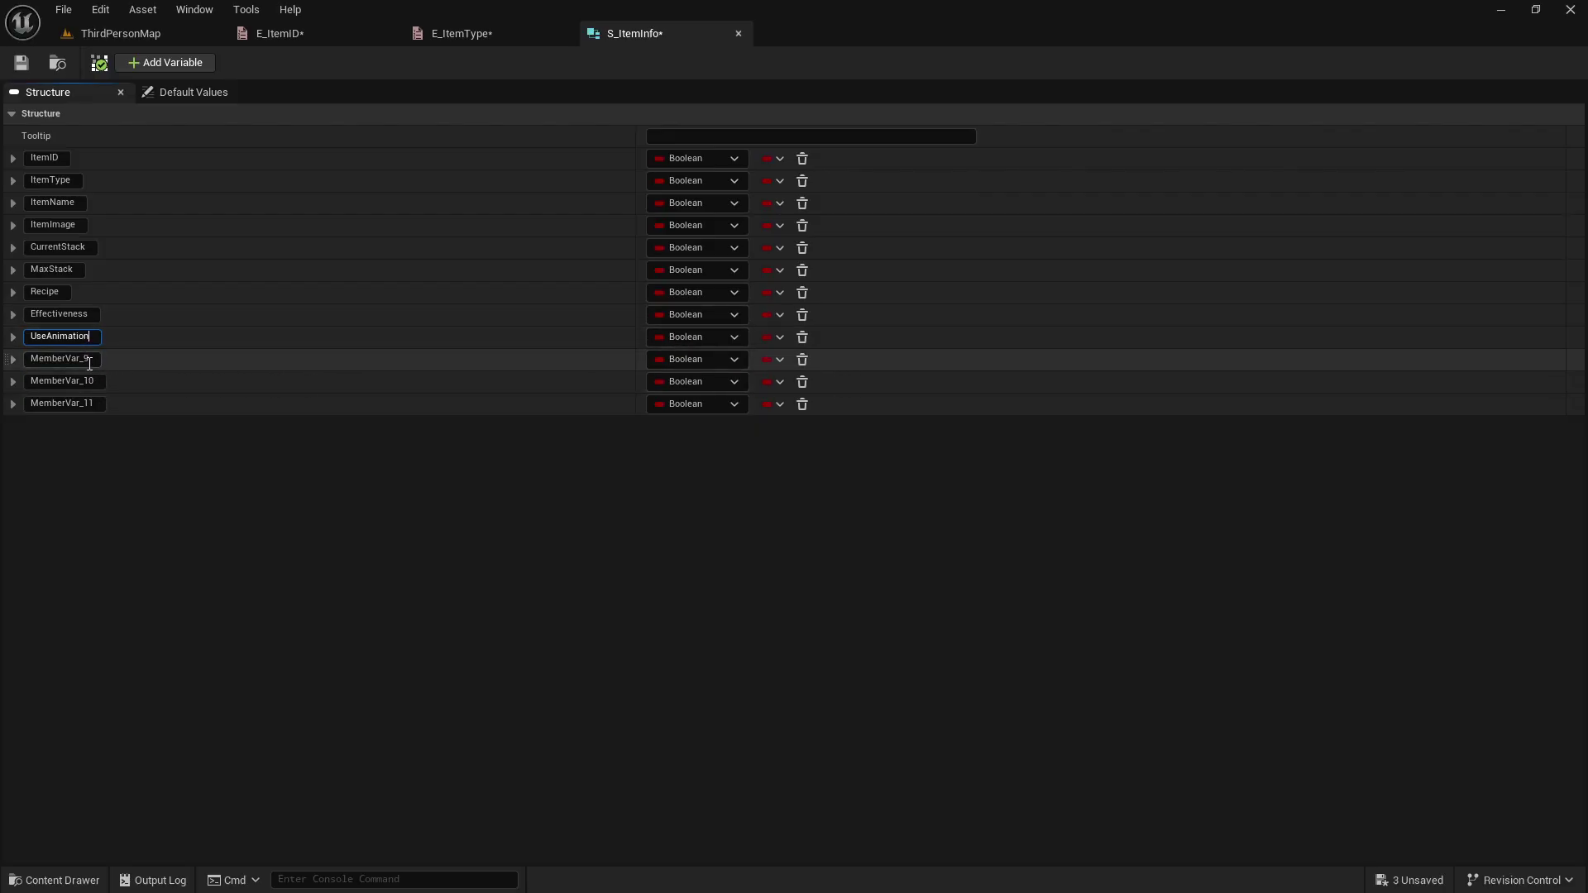
Rename MemberVar_9 to MemberVar_11 as Sell, Buy and StaminaCost.
{"action": "left_click", "coordinate": [90, 360]}
{"action": "type", "text": "Sell"}
{"action": "left_click", "coordinate": [86, 381]}
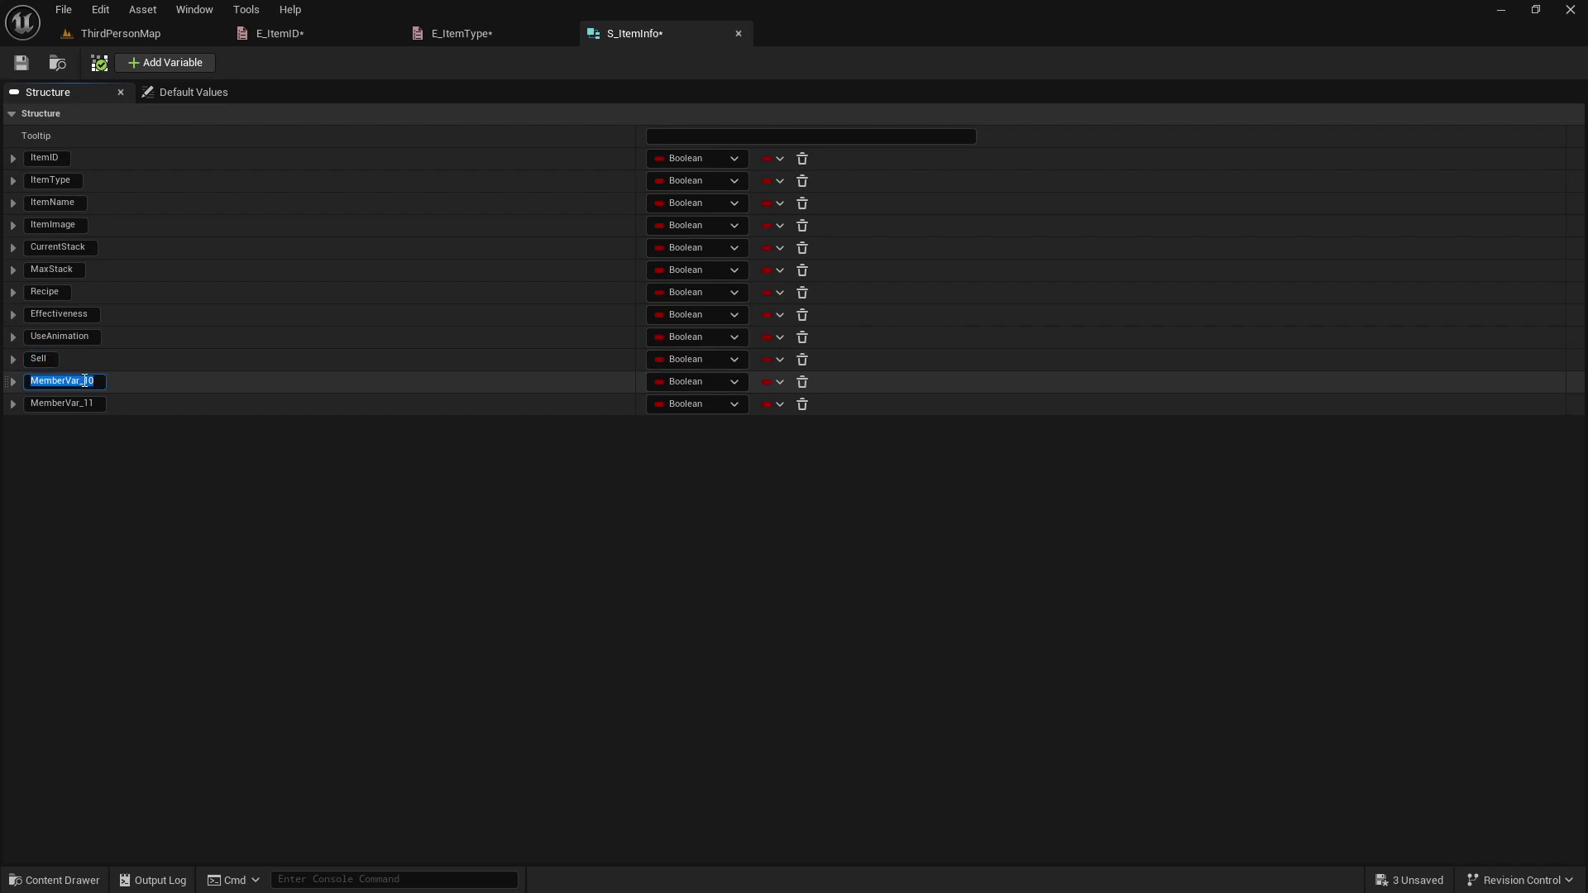
{"action": "type", "text": "Buy"}
{"action": "left_click", "coordinate": [80, 405]}
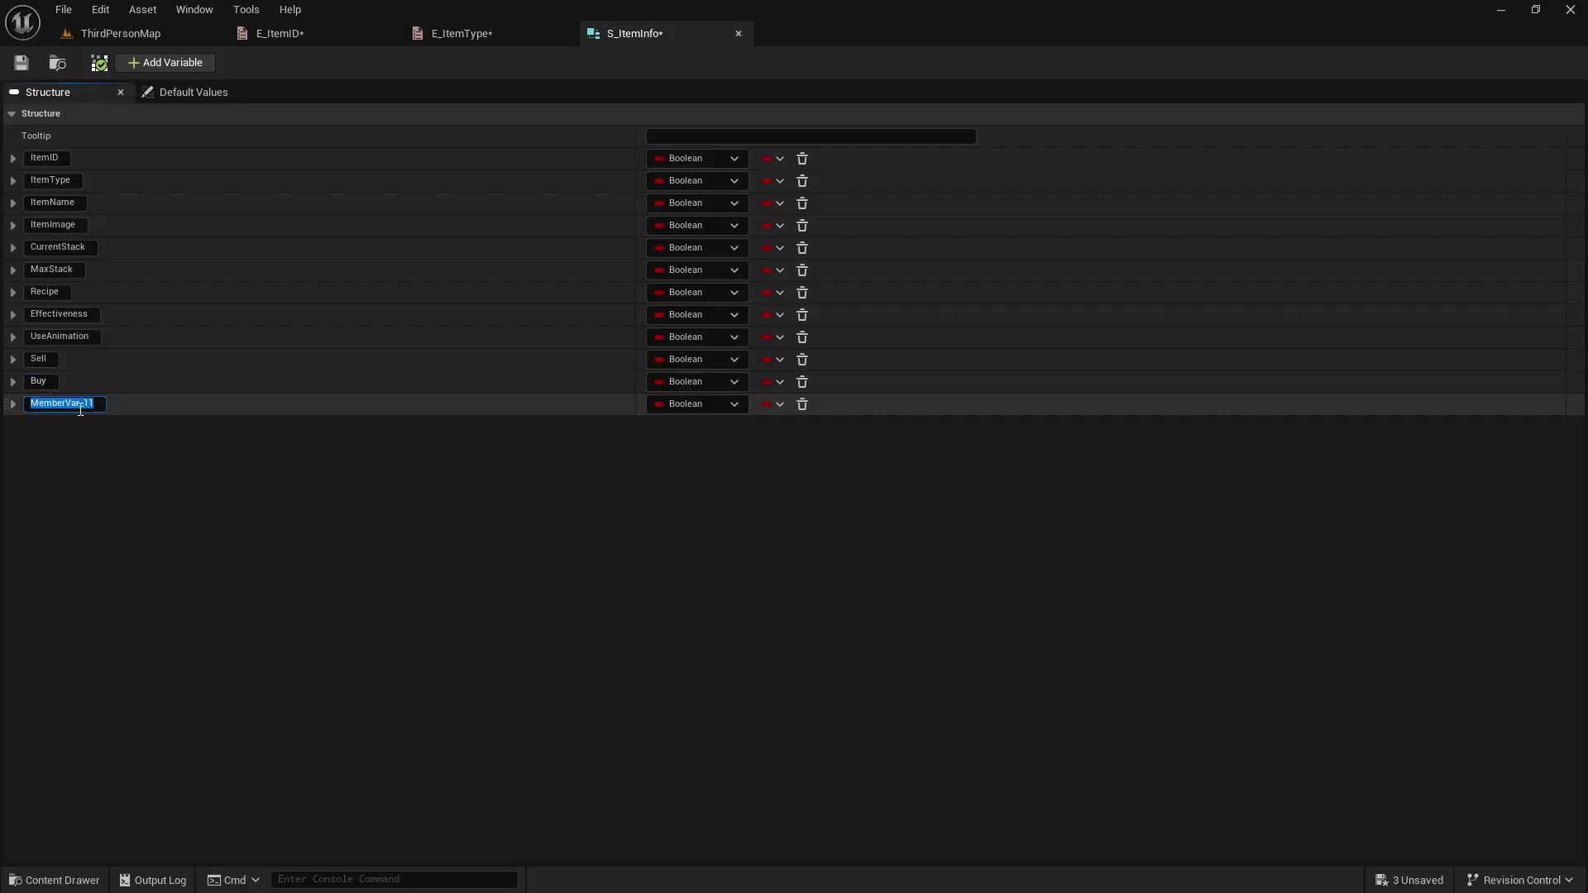
{"action": "type", "text": "StaminaCost"}
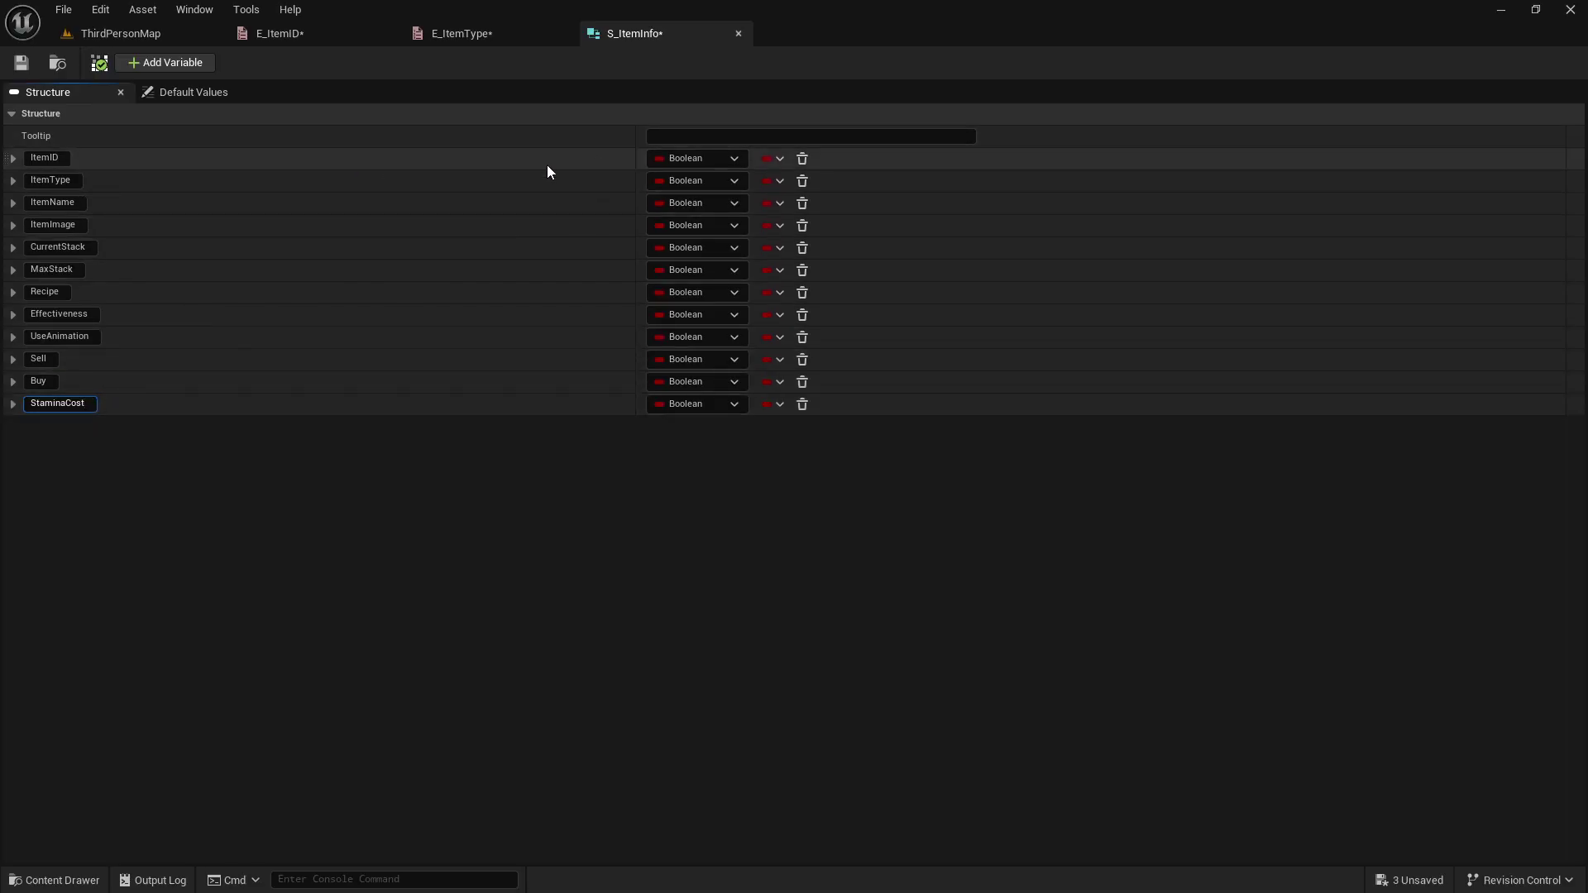
Type ItemID as E Item ID, ItemType as E Item Type and ItemName as Text.
{"action": "left_click", "coordinate": [714, 158]}
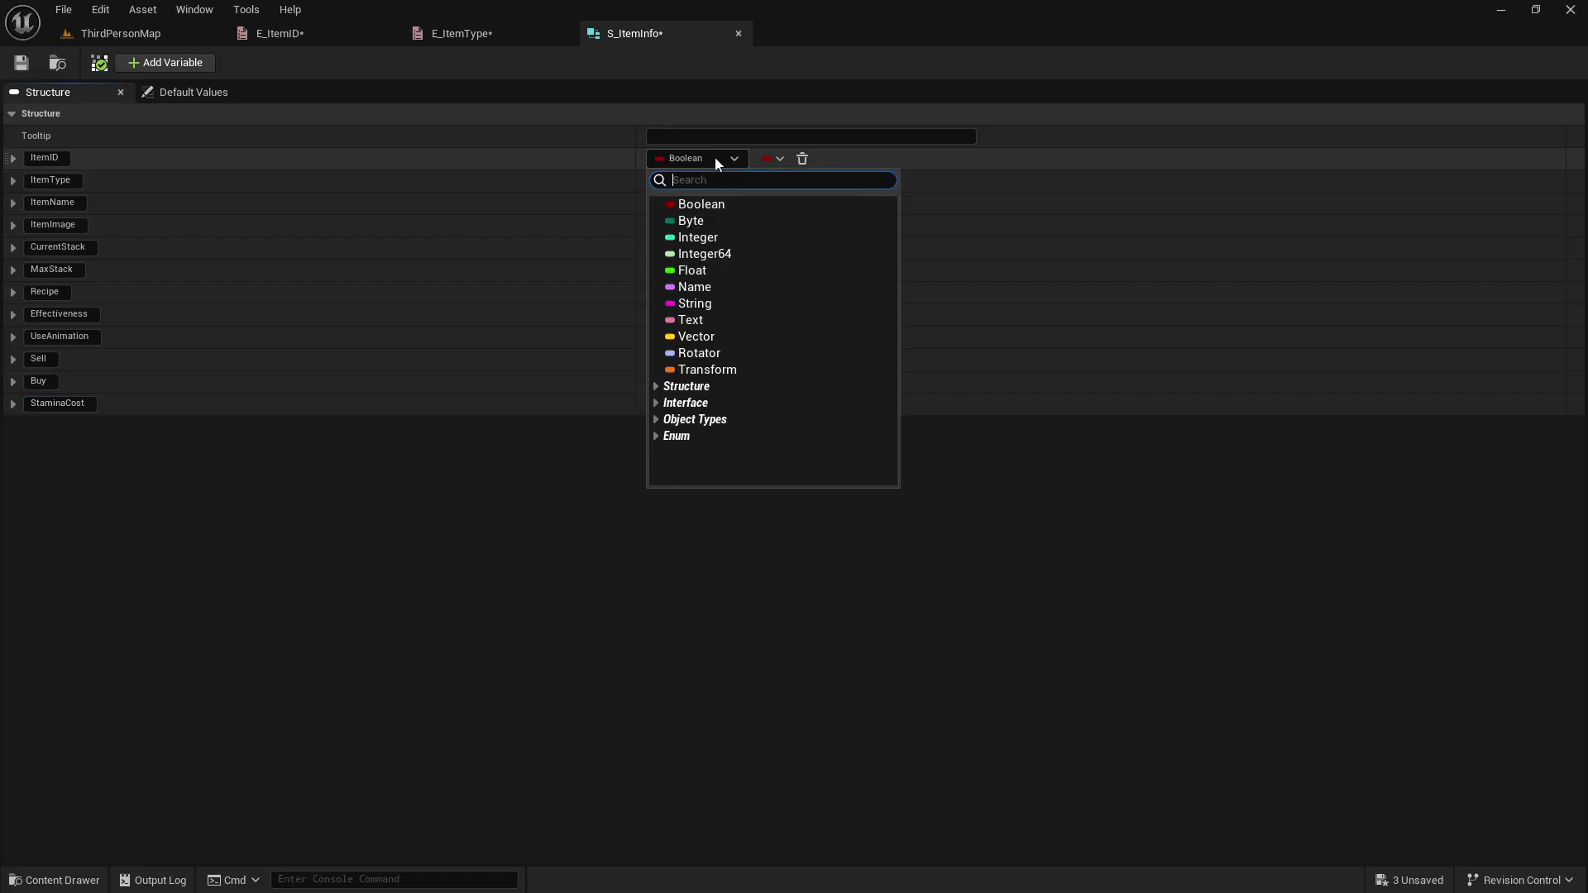
{"action": "type", "text": "item id"}
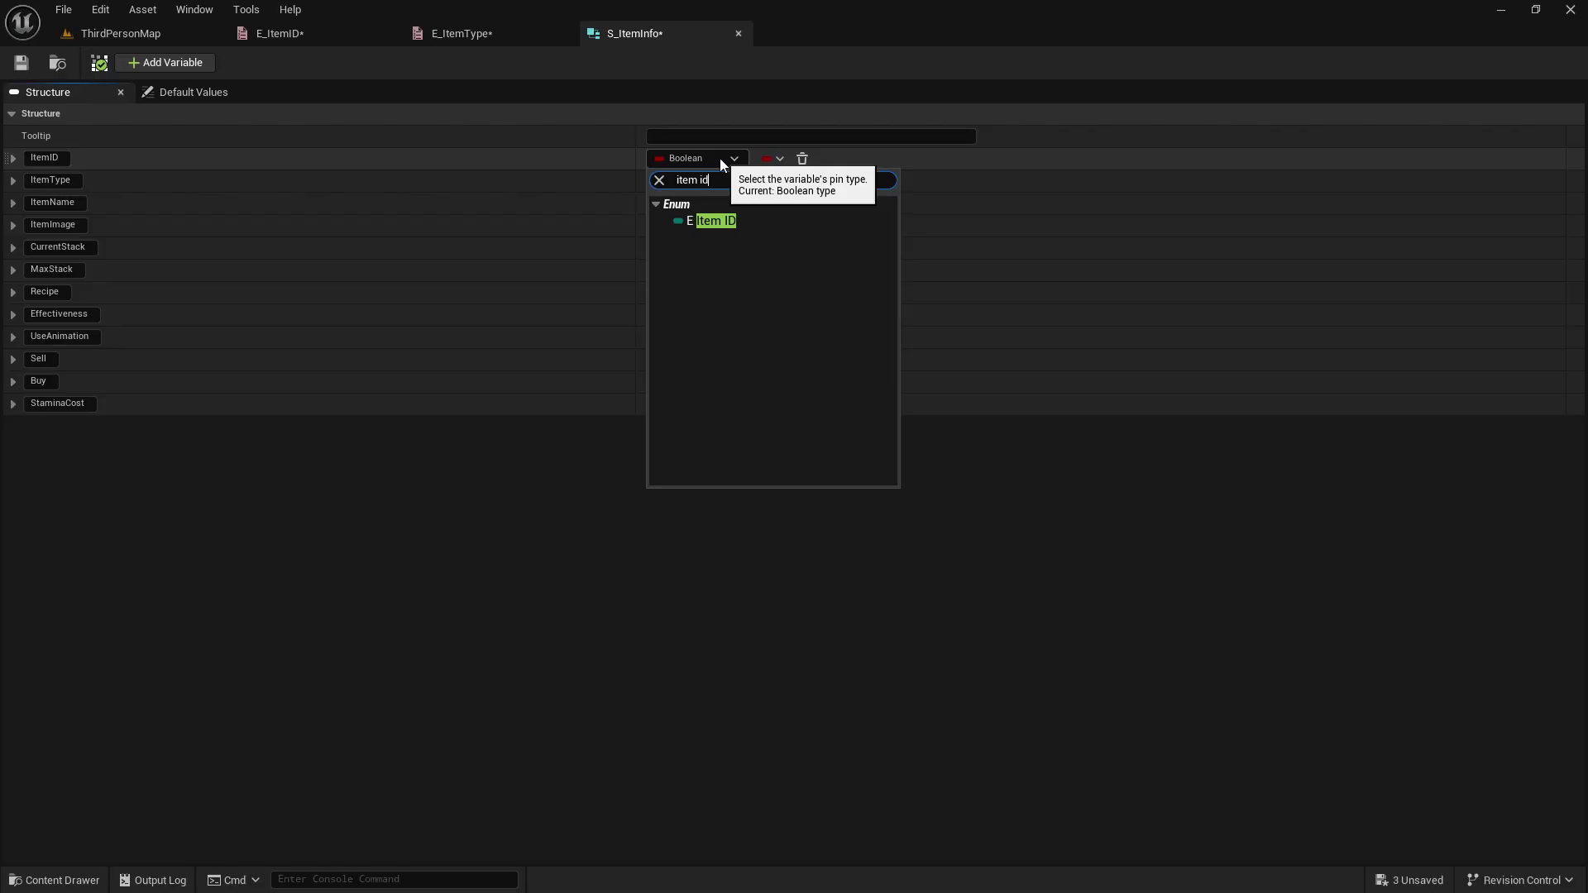
{"action": "left_click", "coordinate": [718, 221]}
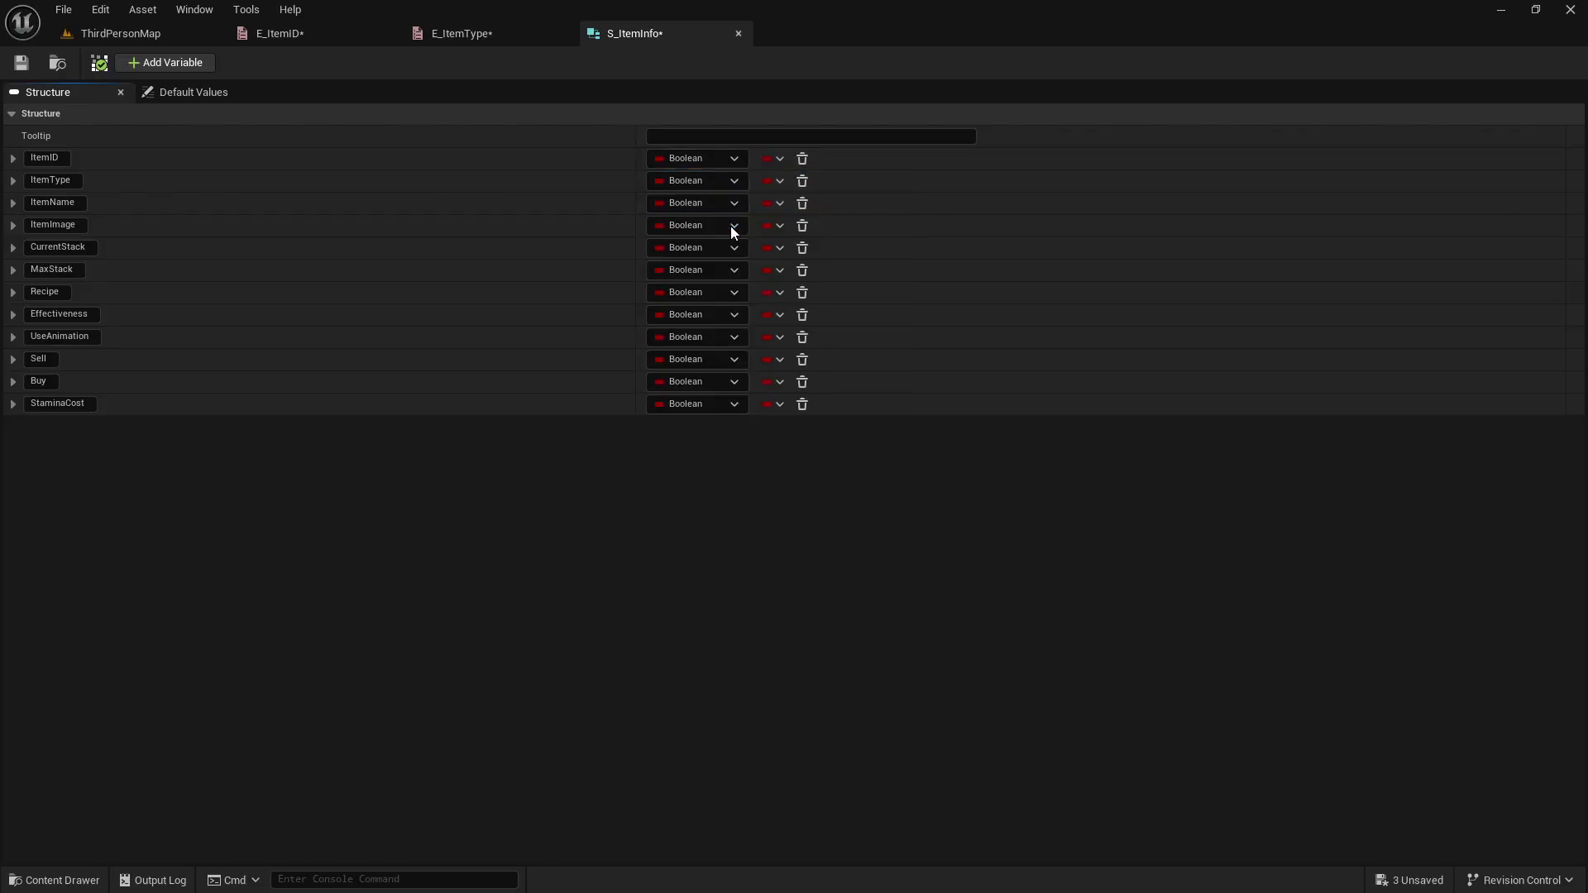
{"action": "left_click", "coordinate": [703, 180]}
{"action": "type", "text": "item type"}
{"action": "left_click", "coordinate": [721, 290]}
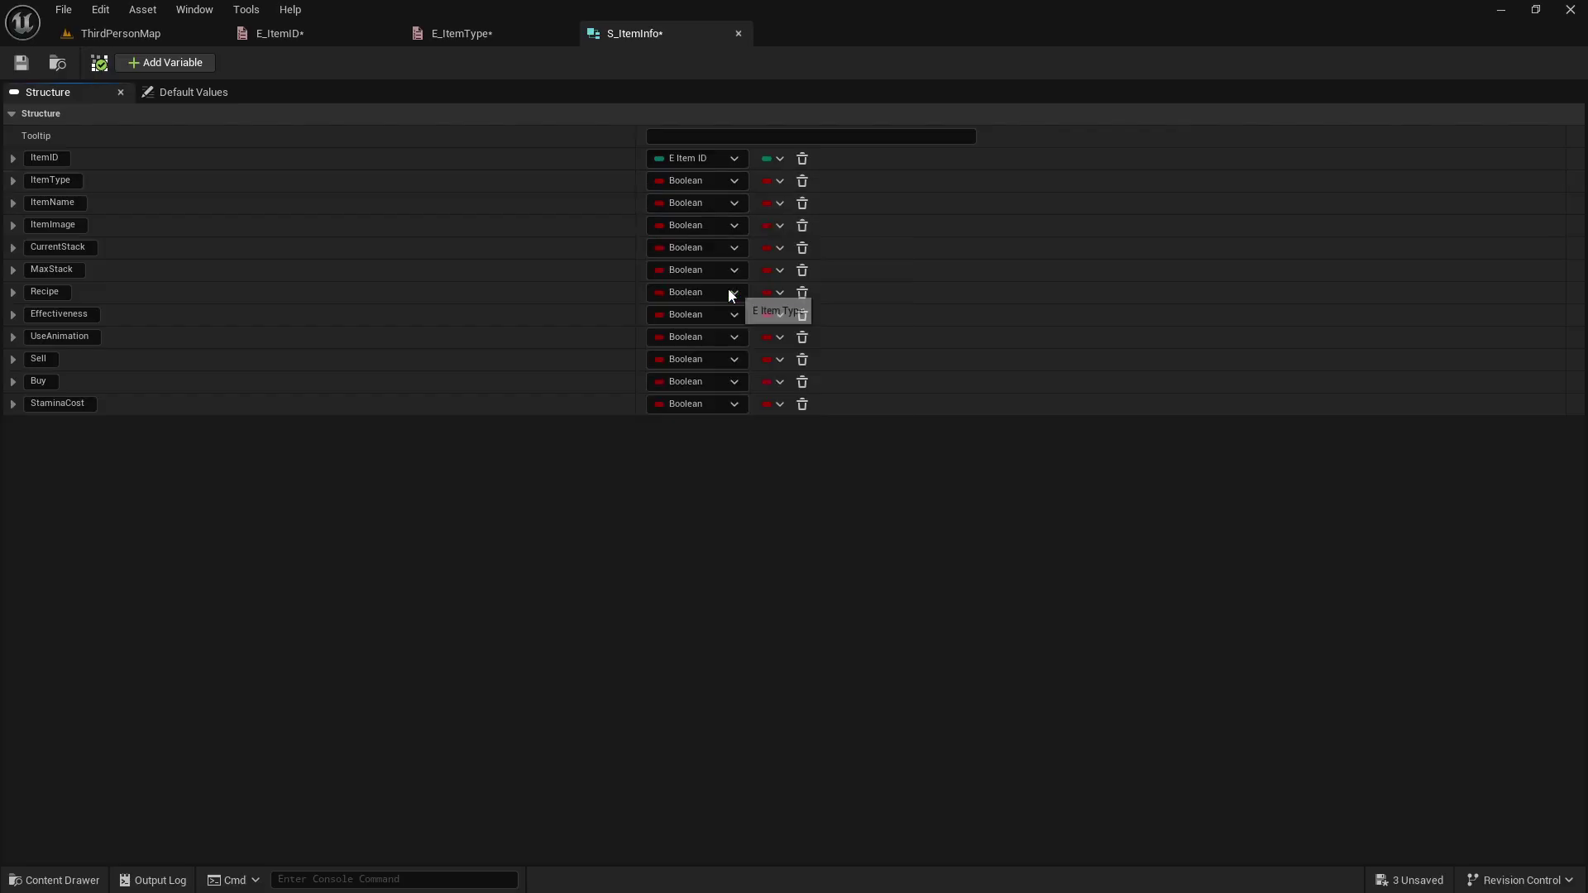
{"action": "left_click", "coordinate": [692, 203]}
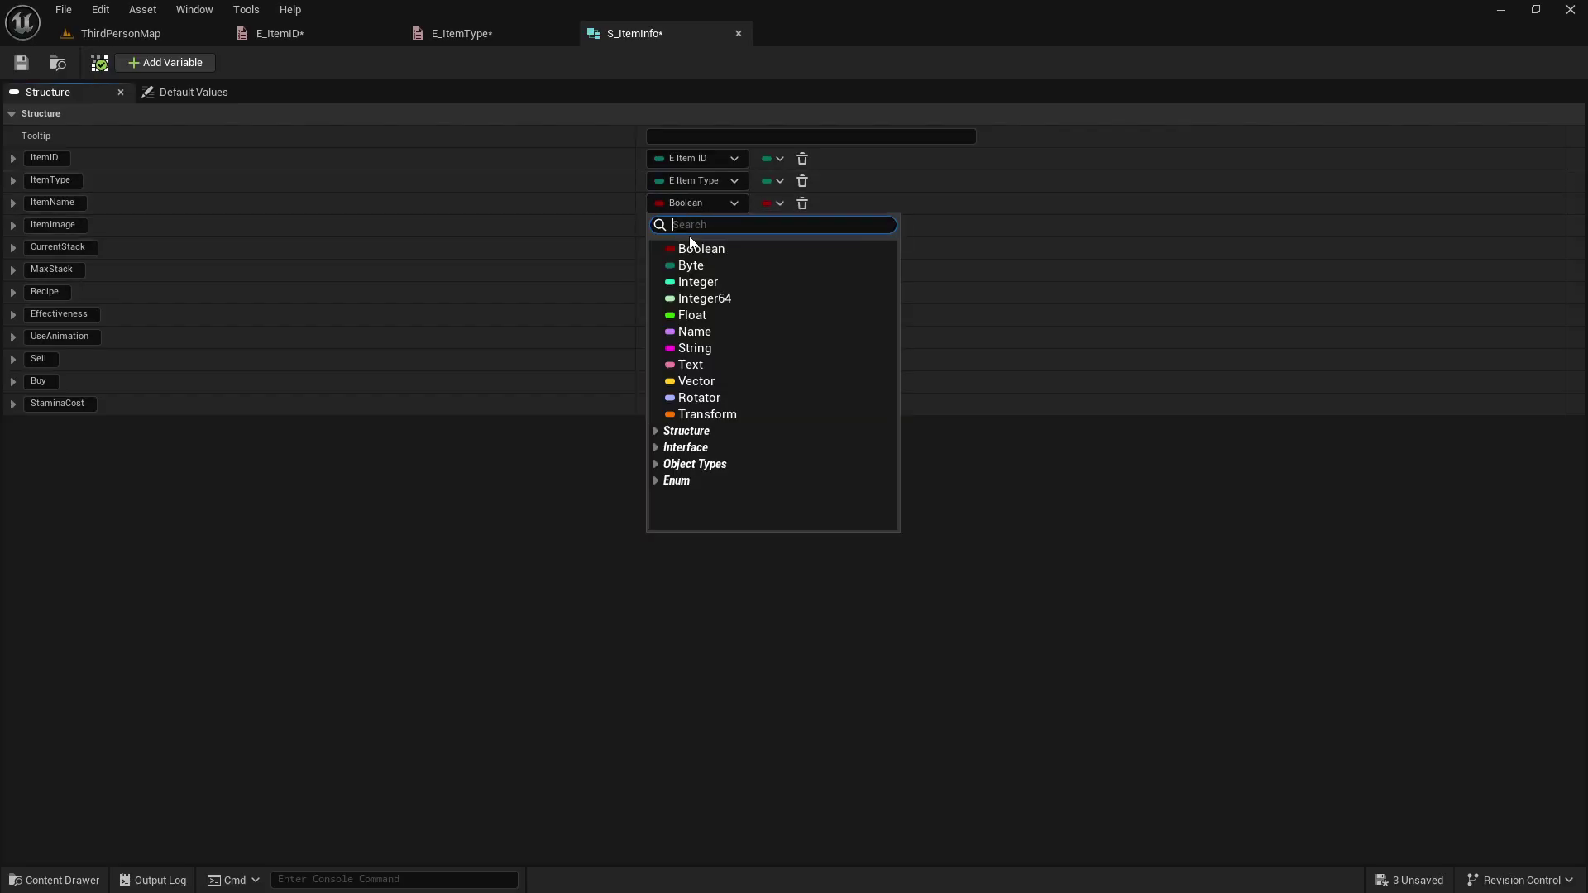
{"action": "left_click", "coordinate": [694, 365]}
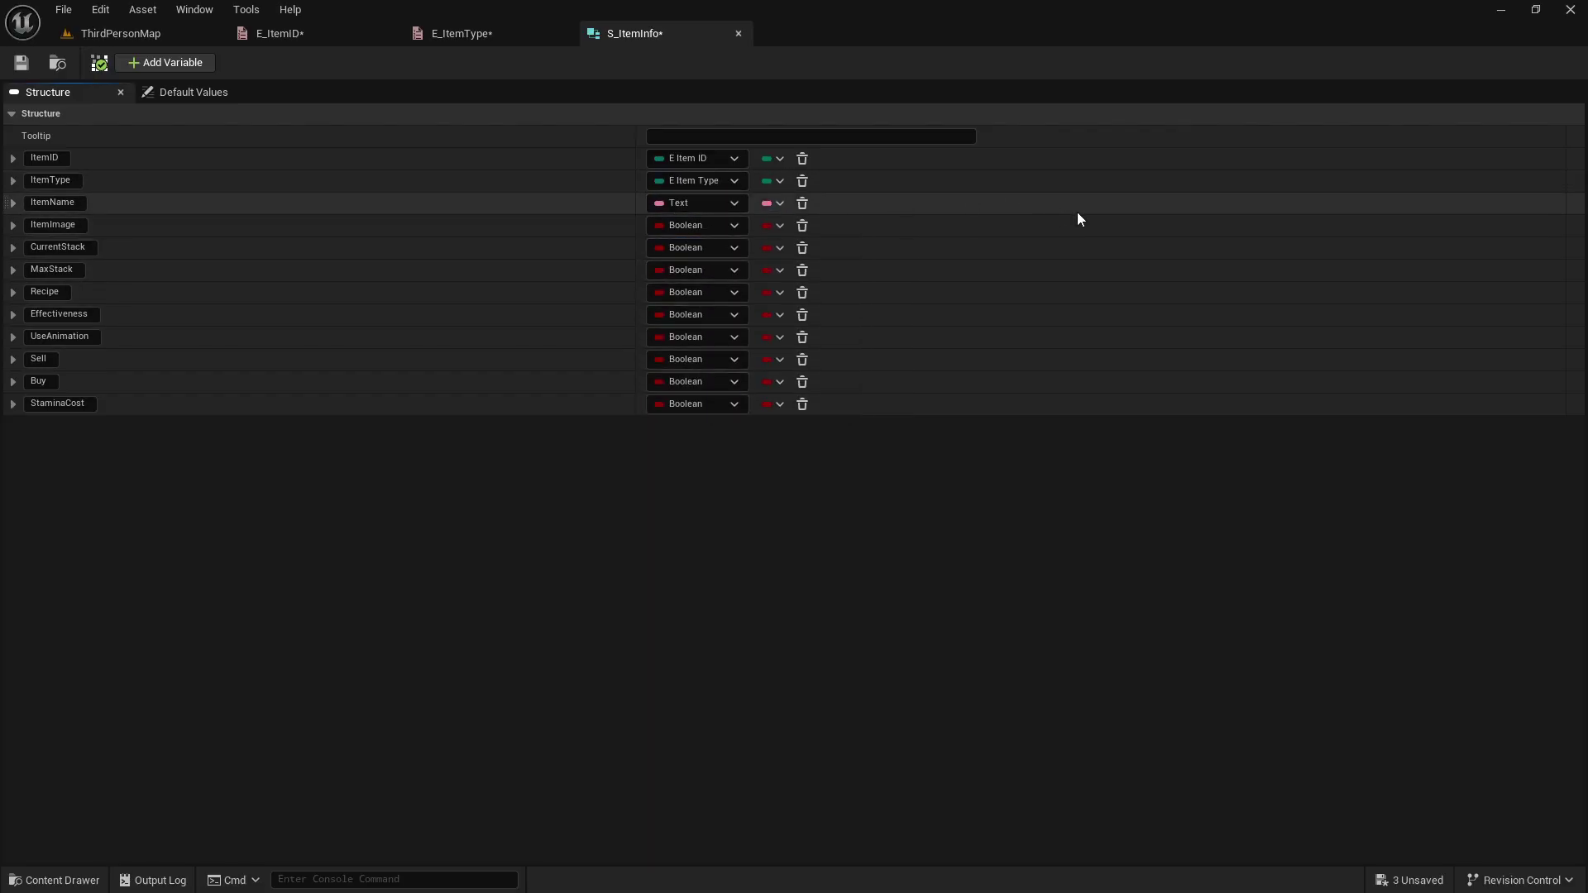
Type ItemImage as a Texture 2D reference and CurrentStack and MaxStack as Integer.
{"action": "left_click", "coordinate": [699, 225]}
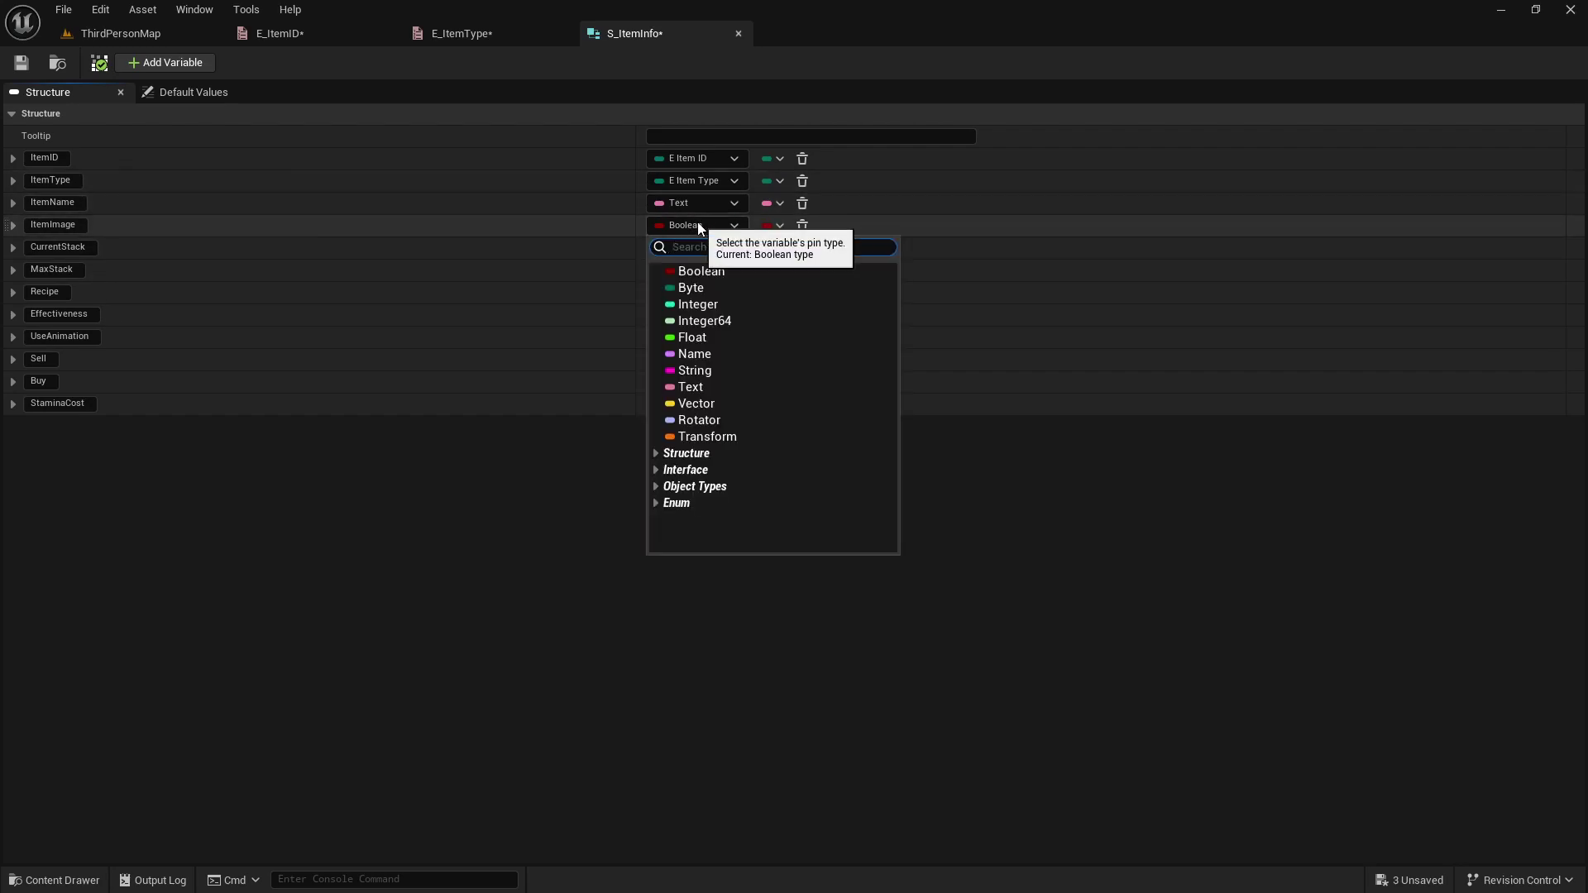
{"action": "type", "text": "texture 2d"}
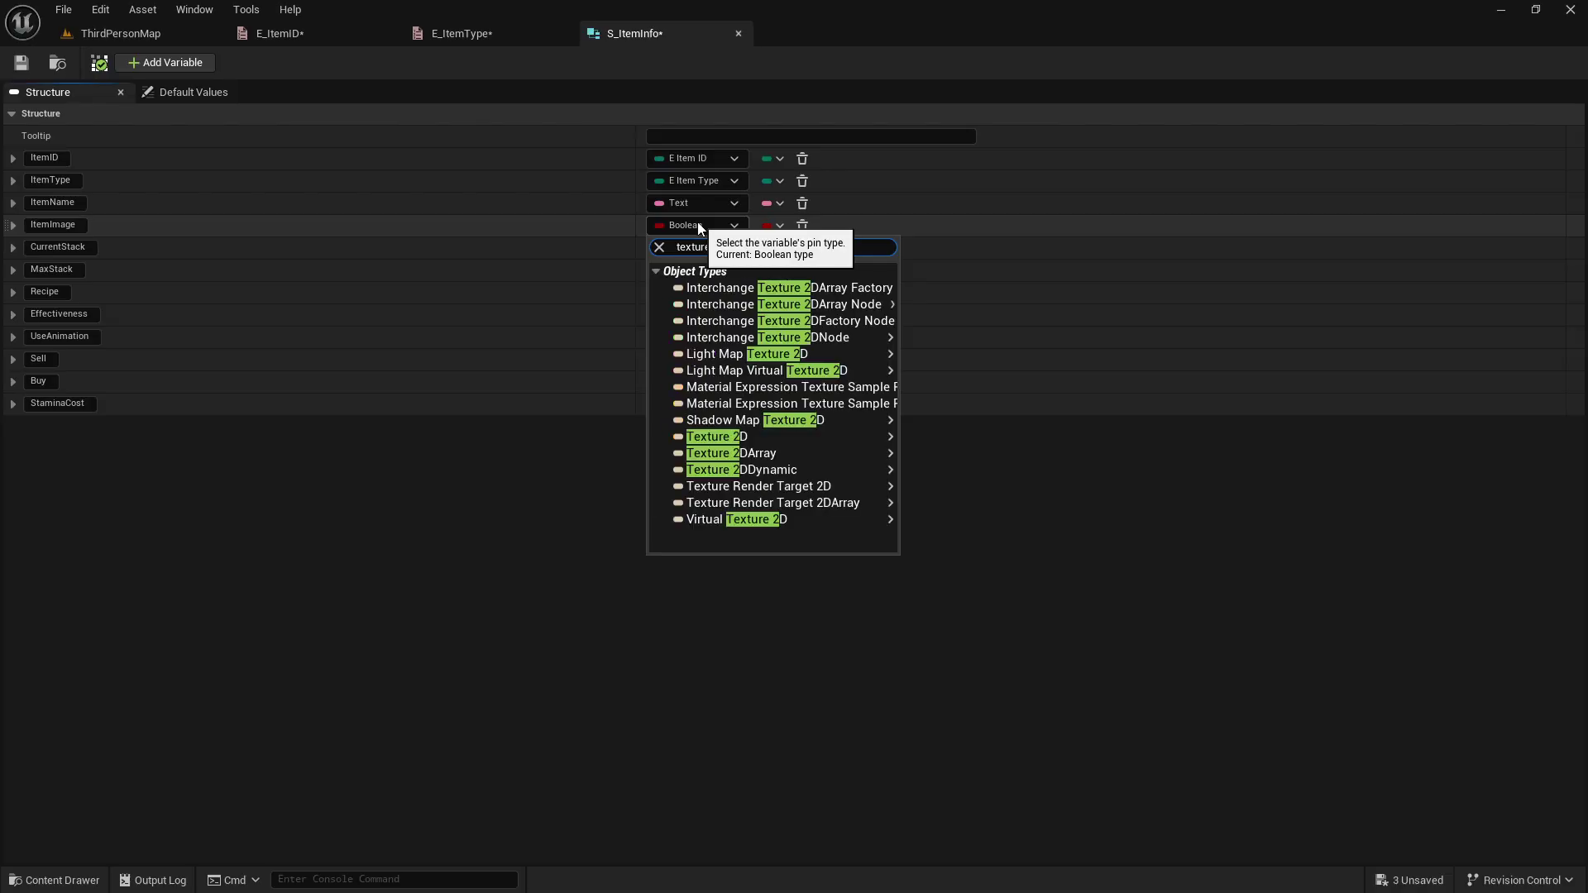
{"action": "mouse_move", "coordinate": [748, 443]}
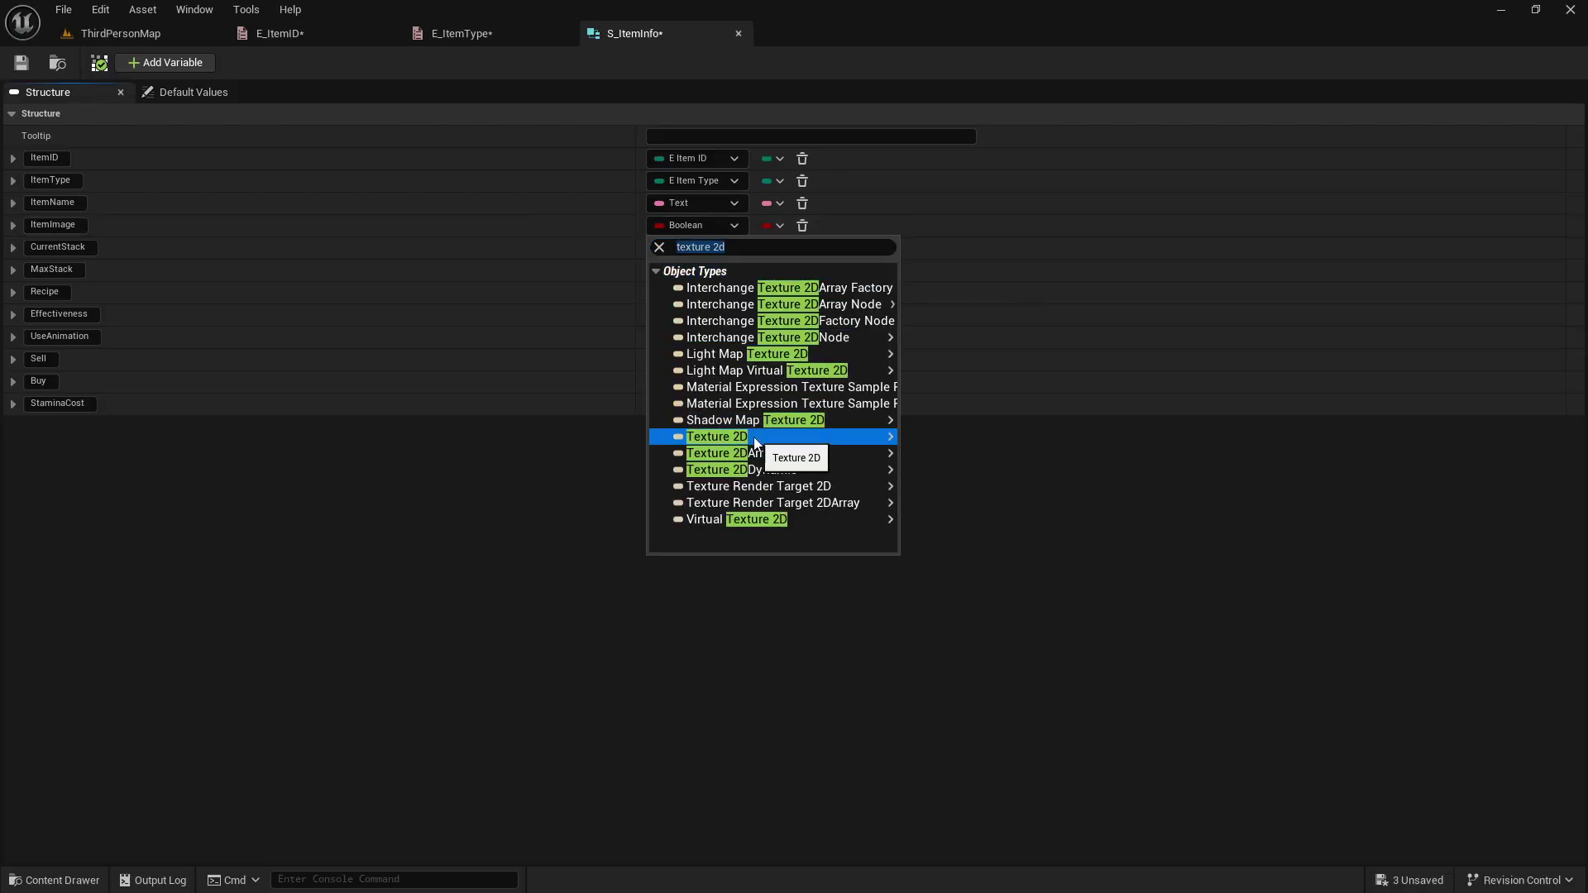
{"action": "left_click", "coordinate": [982, 443]}
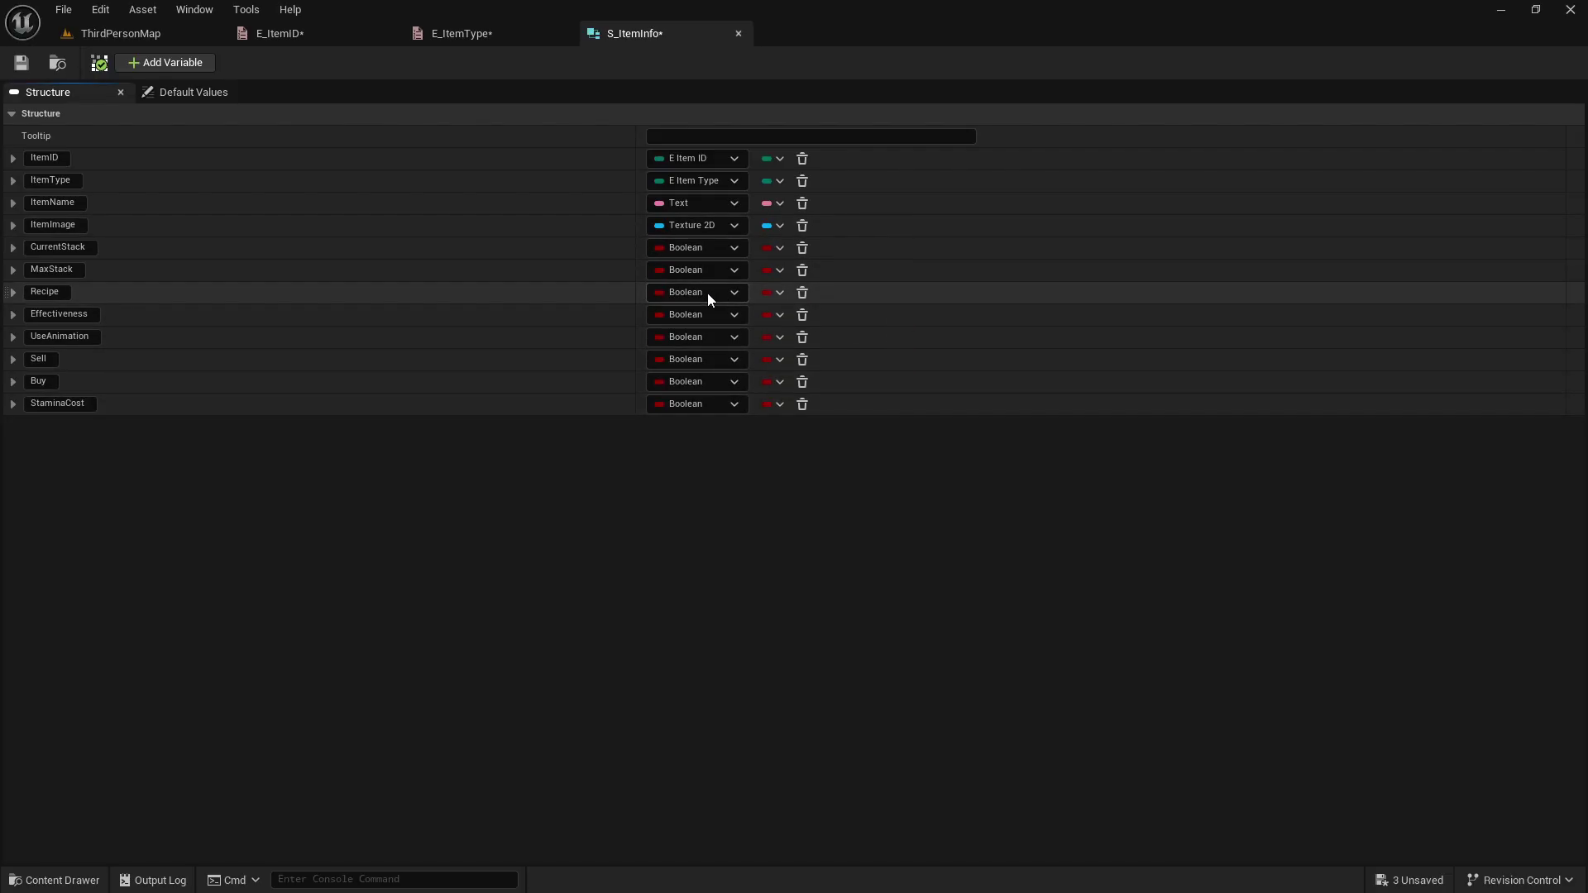
{"action": "left_click", "coordinate": [689, 248]}
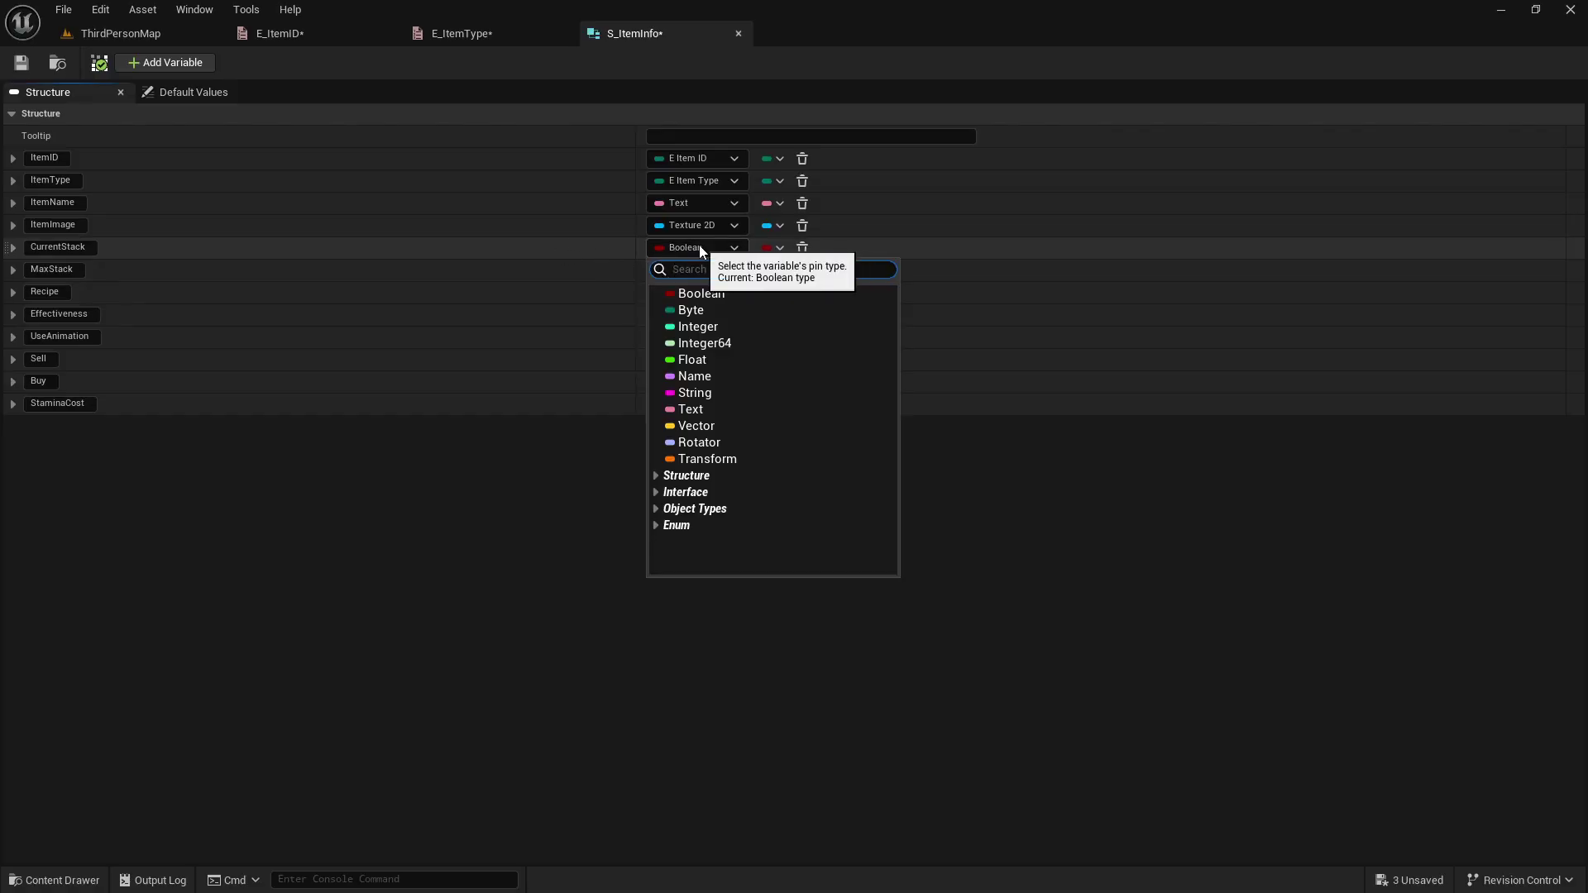
{"action": "left_click", "coordinate": [713, 327]}
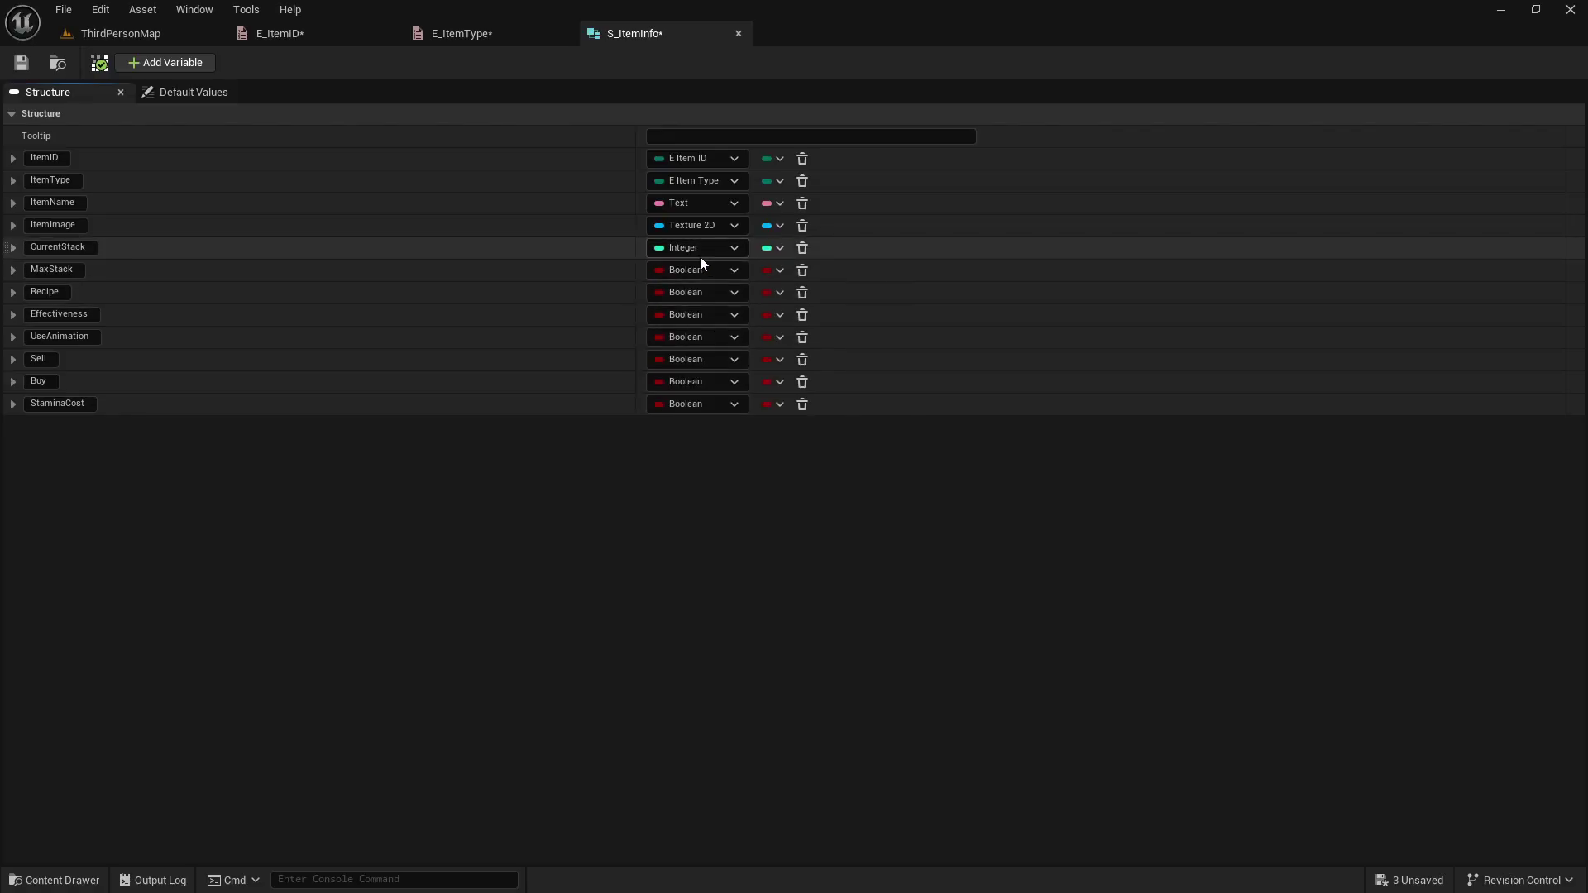
{"action": "left_click", "coordinate": [690, 269]}
{"action": "left_click", "coordinate": [688, 348]}
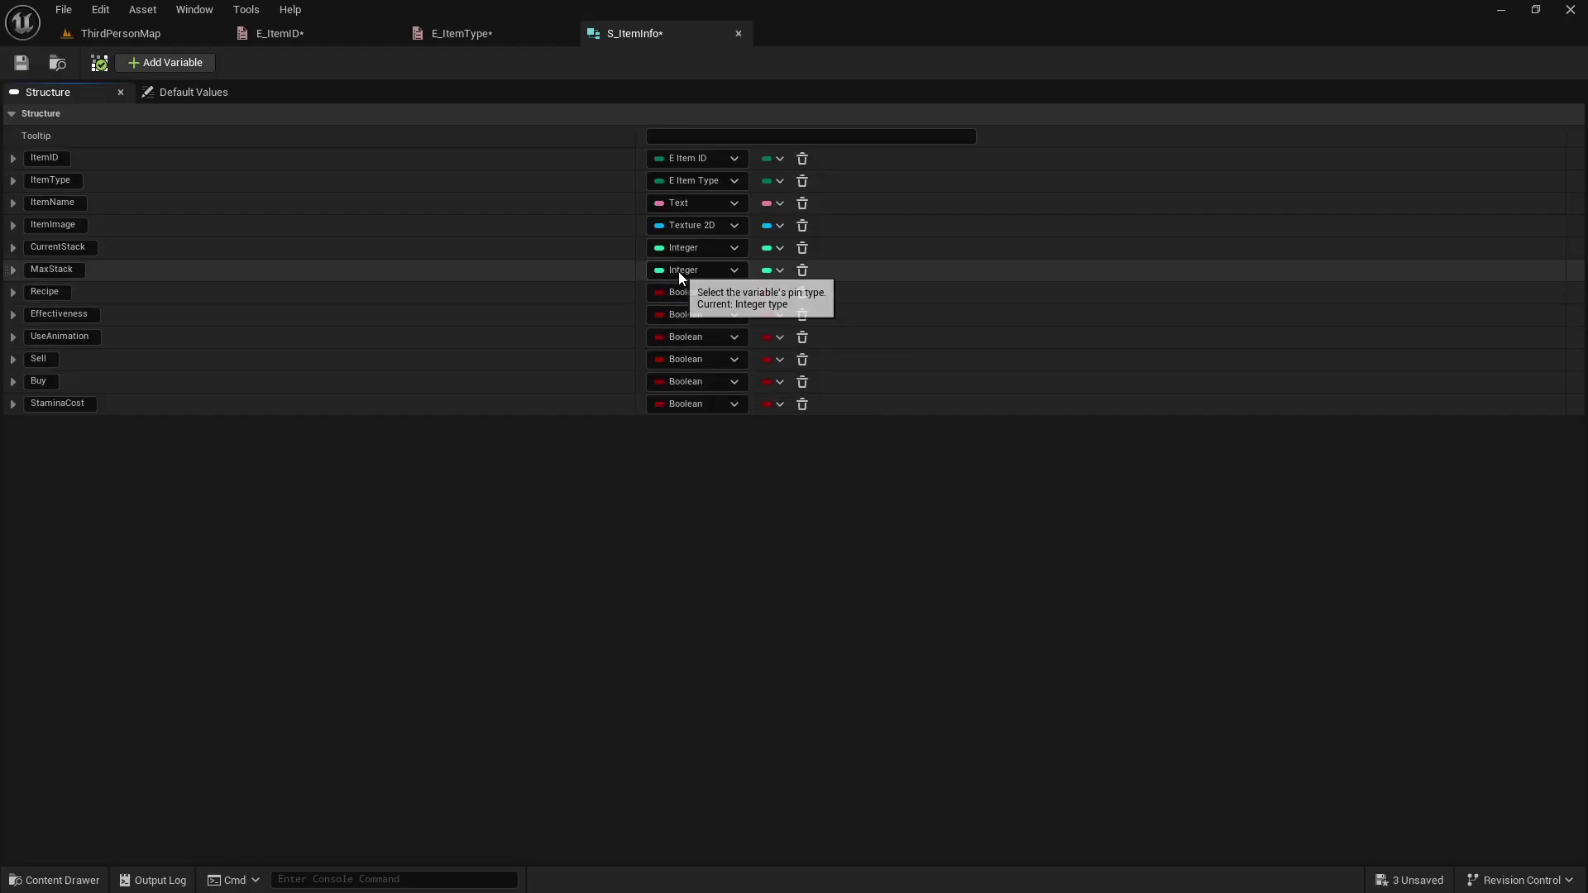
Turn Recipe into a Map with E Item ID keys and Integer values.
{"action": "left_click", "coordinate": [700, 295]}
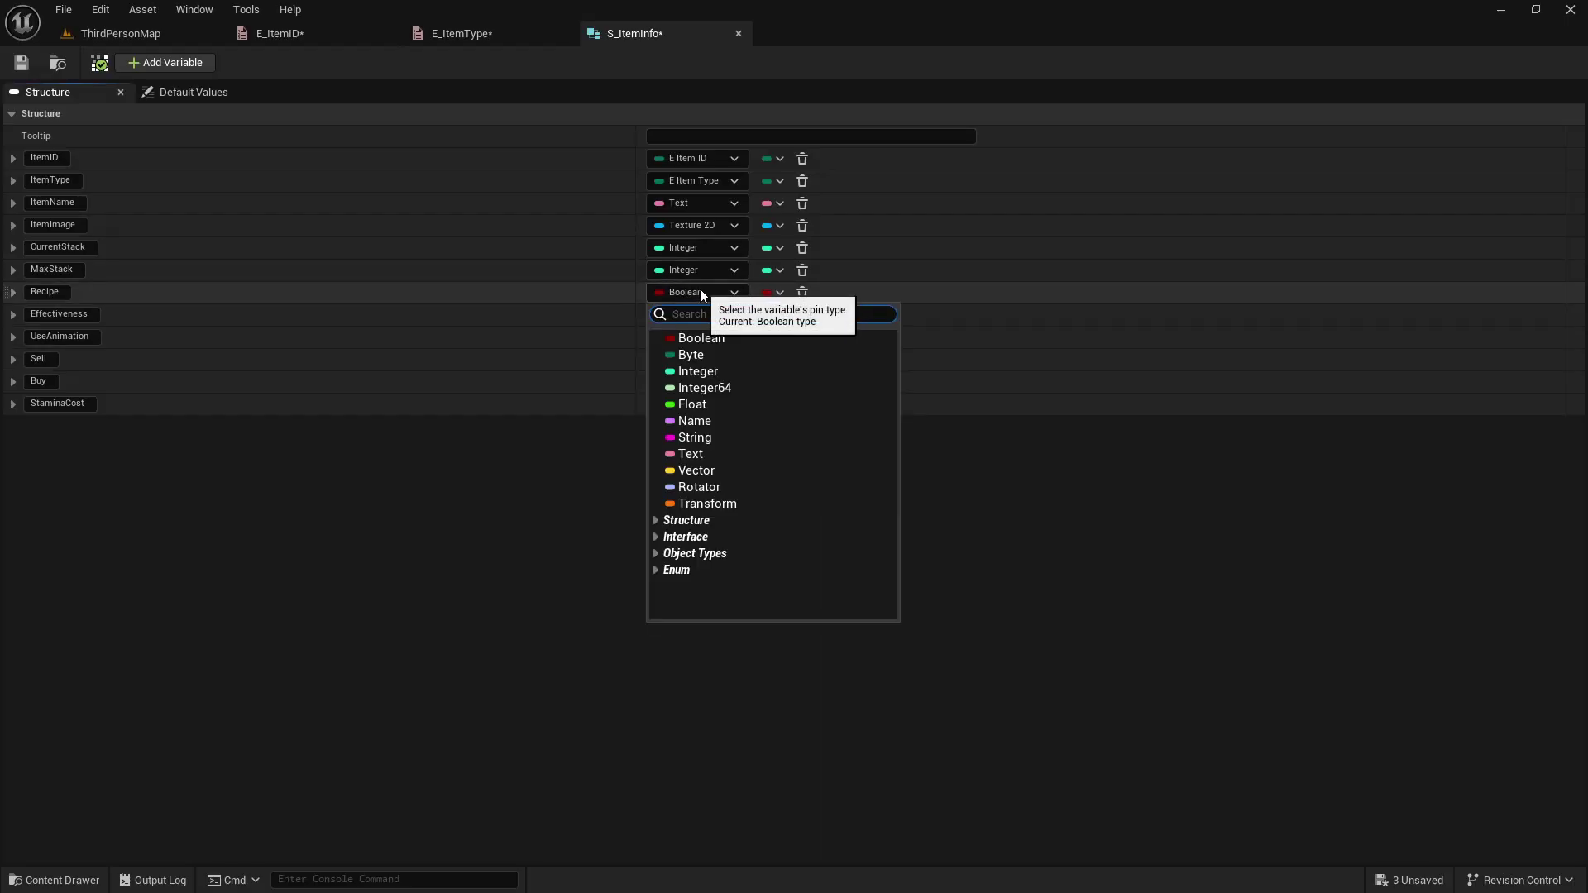
{"action": "type", "text": "item id"}
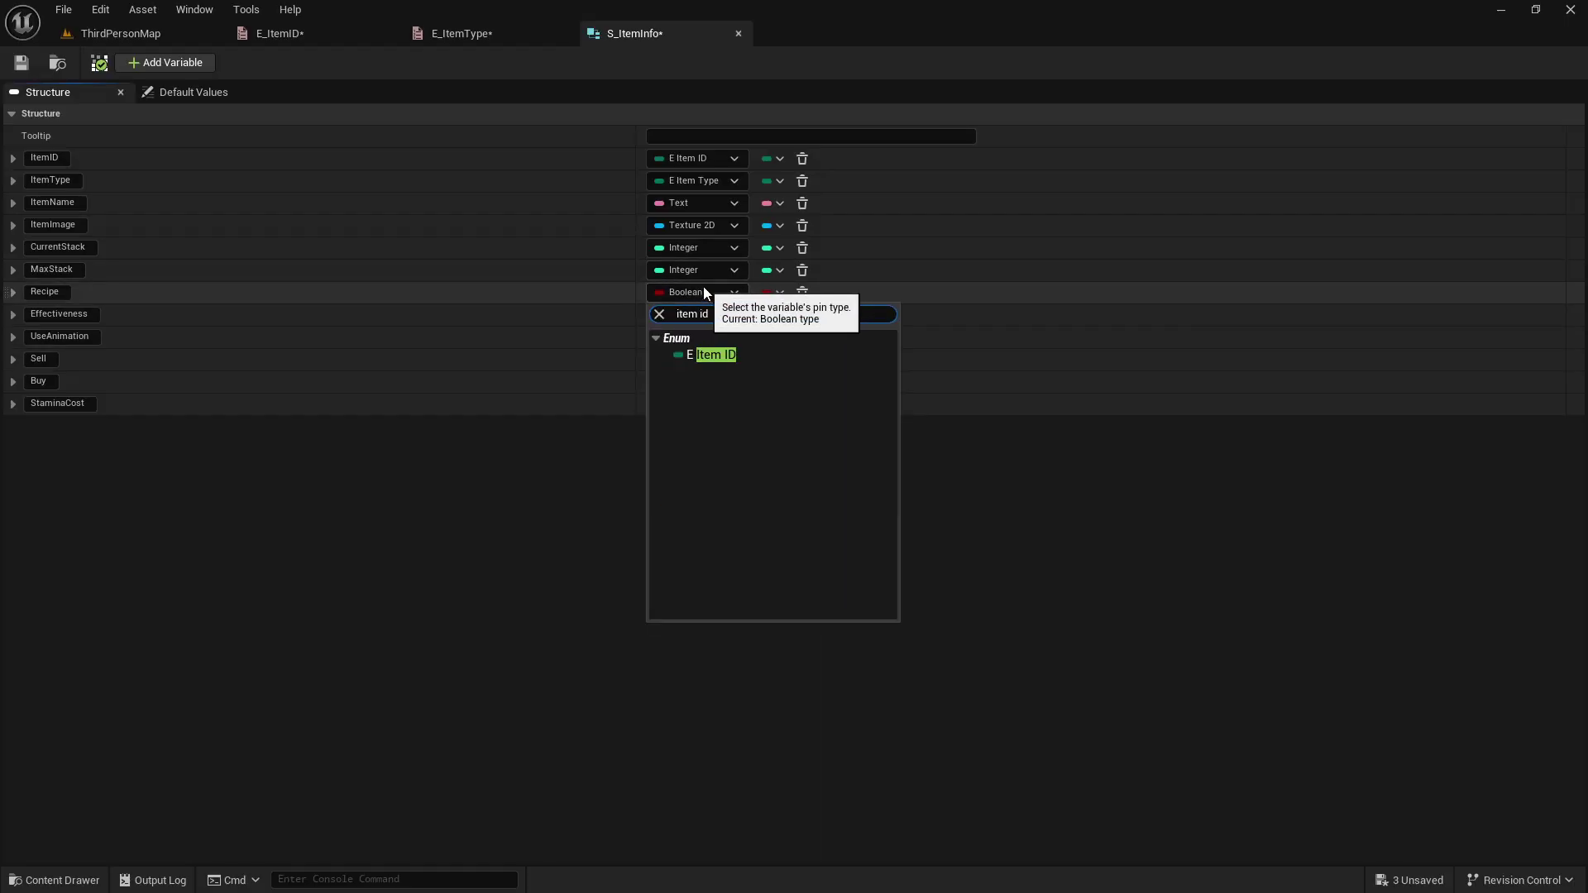
{"action": "left_click", "coordinate": [732, 357]}
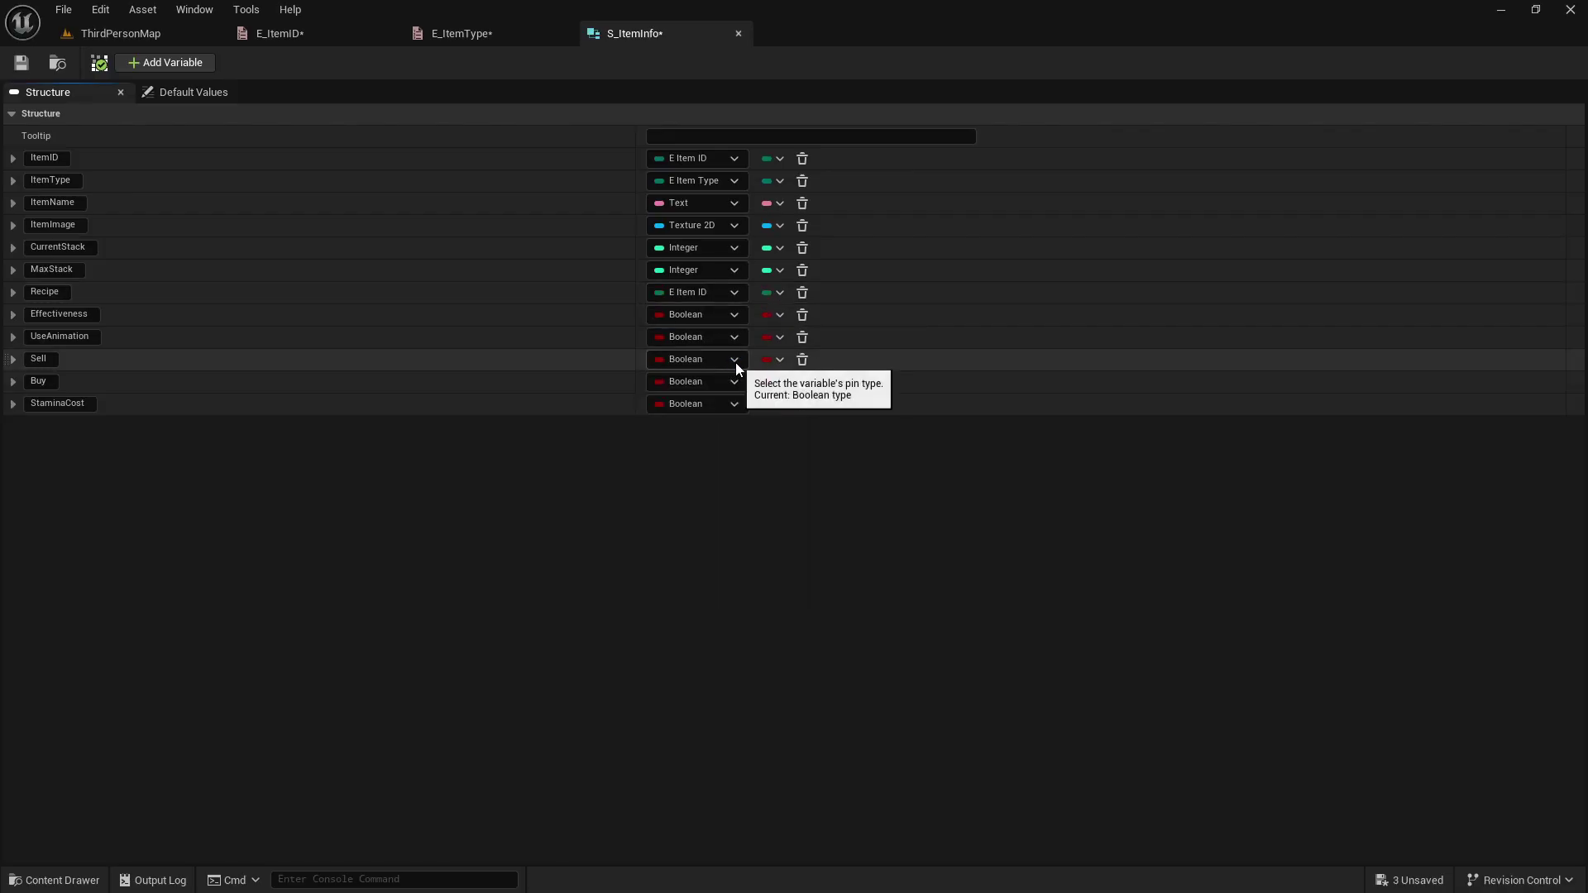
{"action": "left_click", "coordinate": [772, 294]}
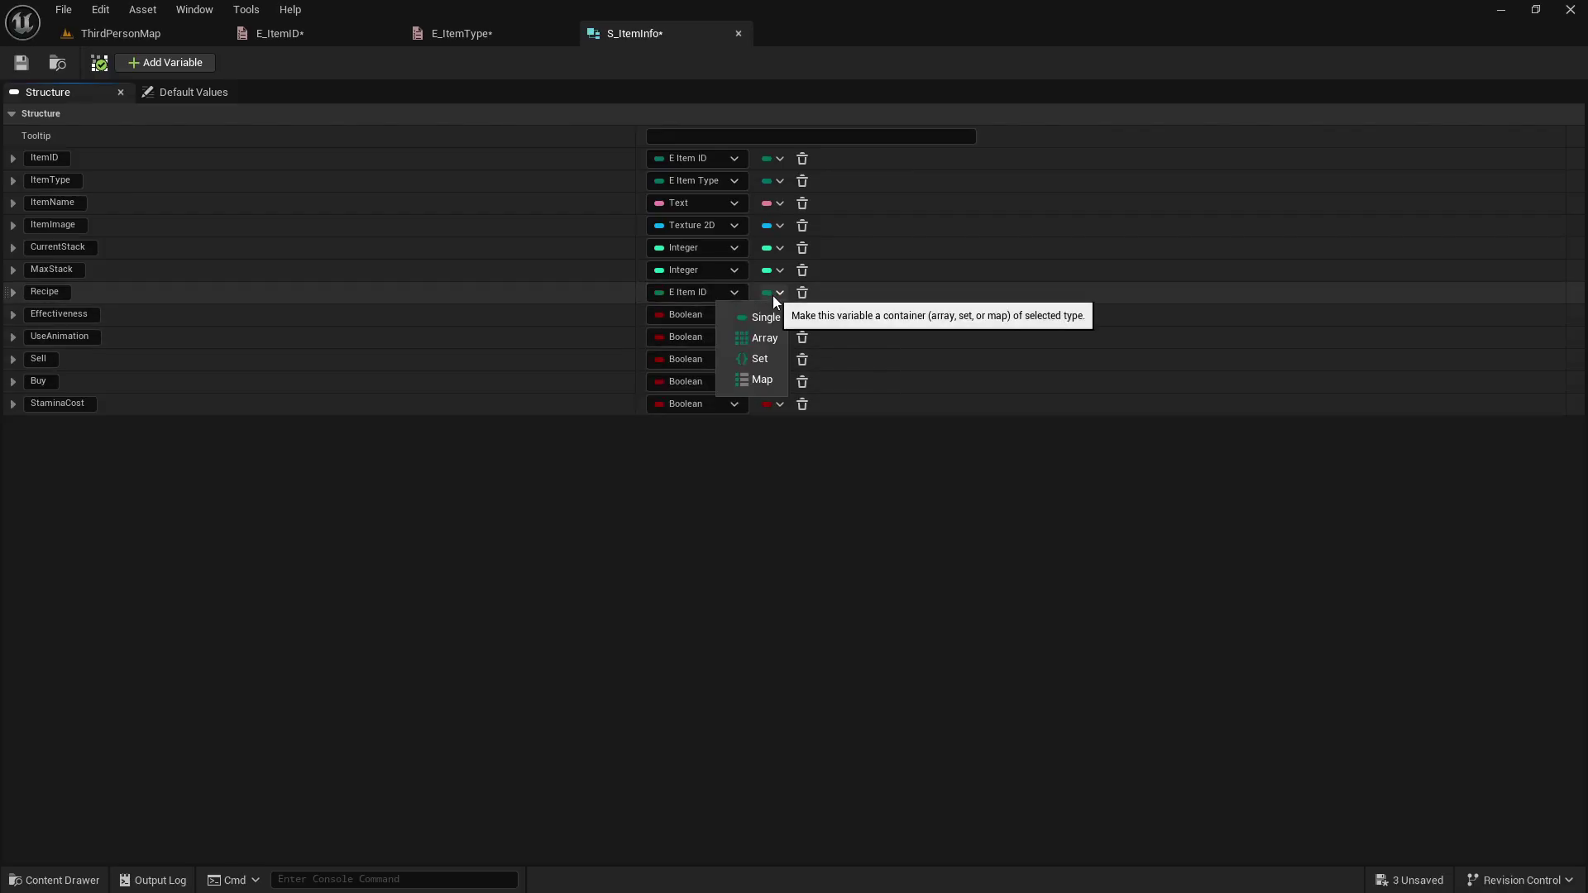
{"action": "left_click", "coordinate": [762, 380]}
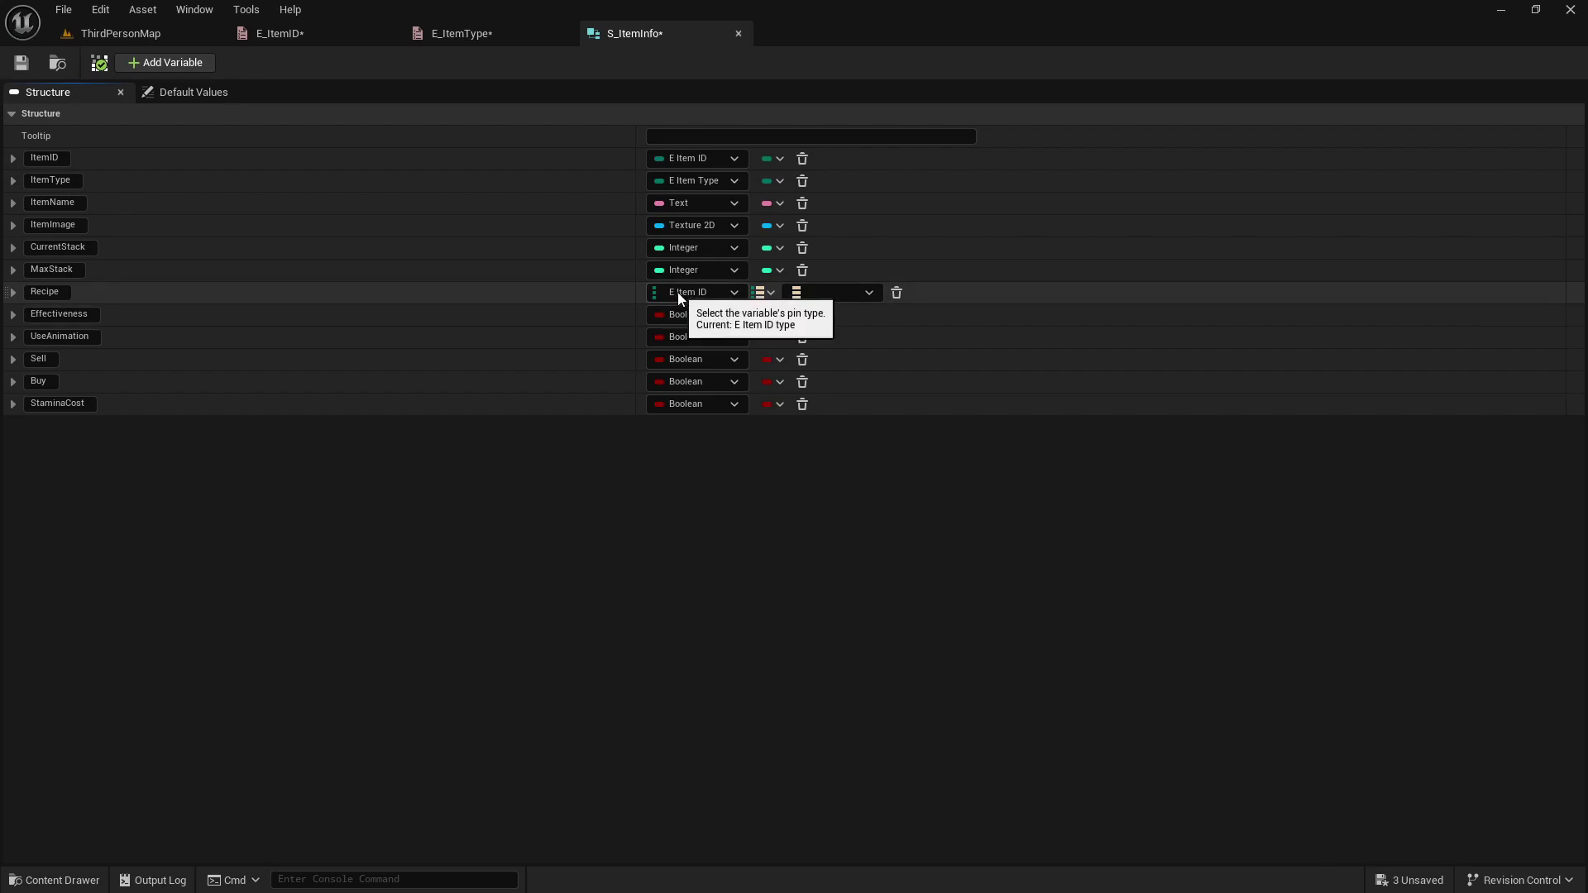
{"action": "left_click", "coordinate": [832, 293]}
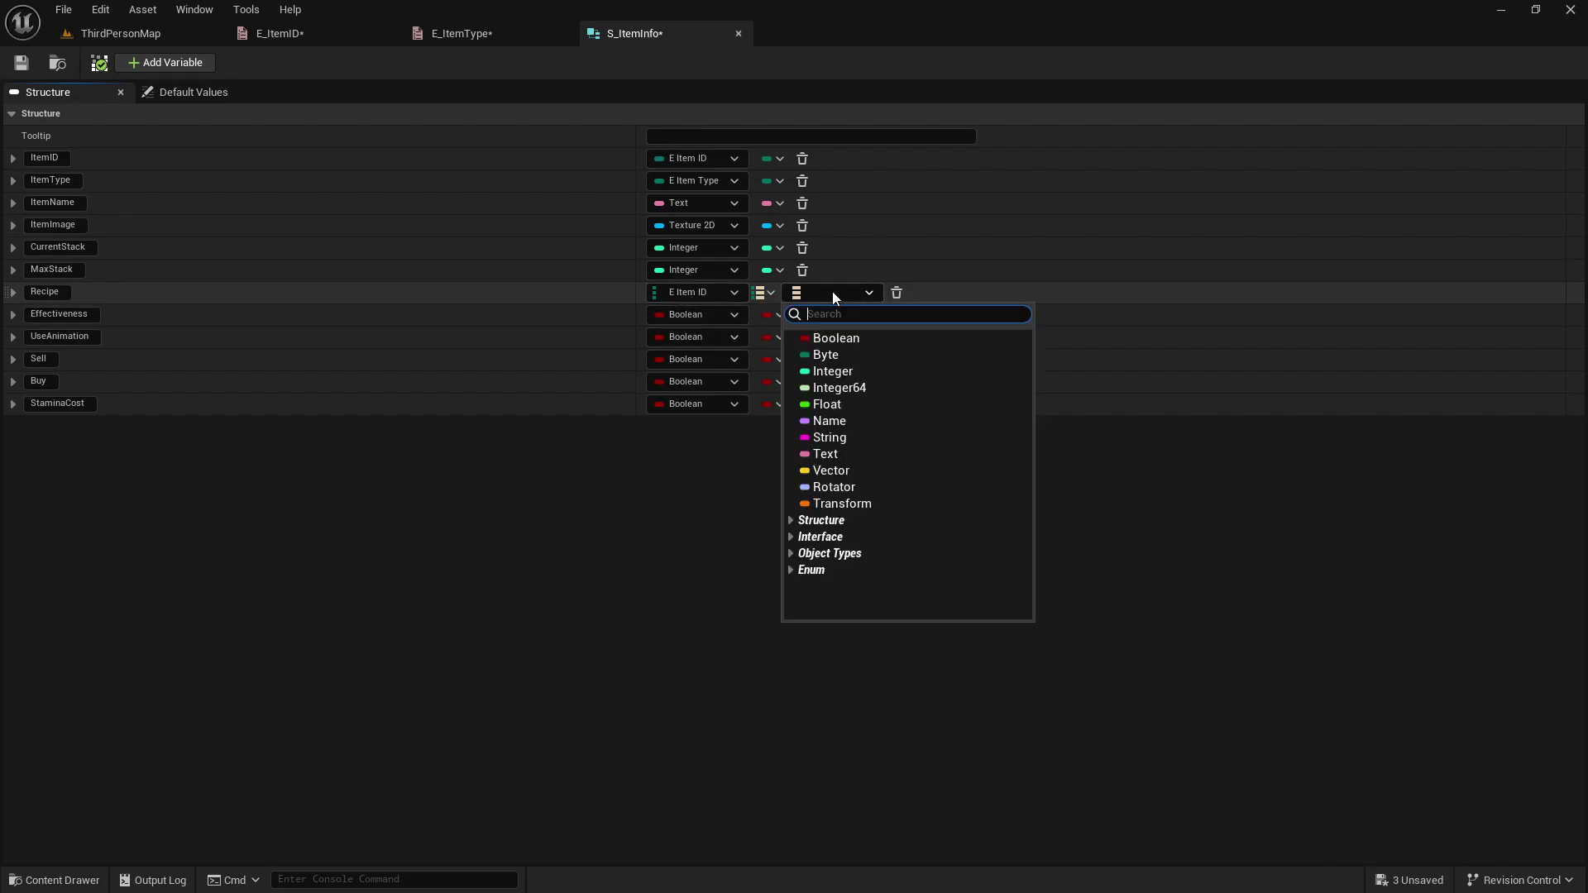
{"action": "left_click", "coordinate": [837, 366]}
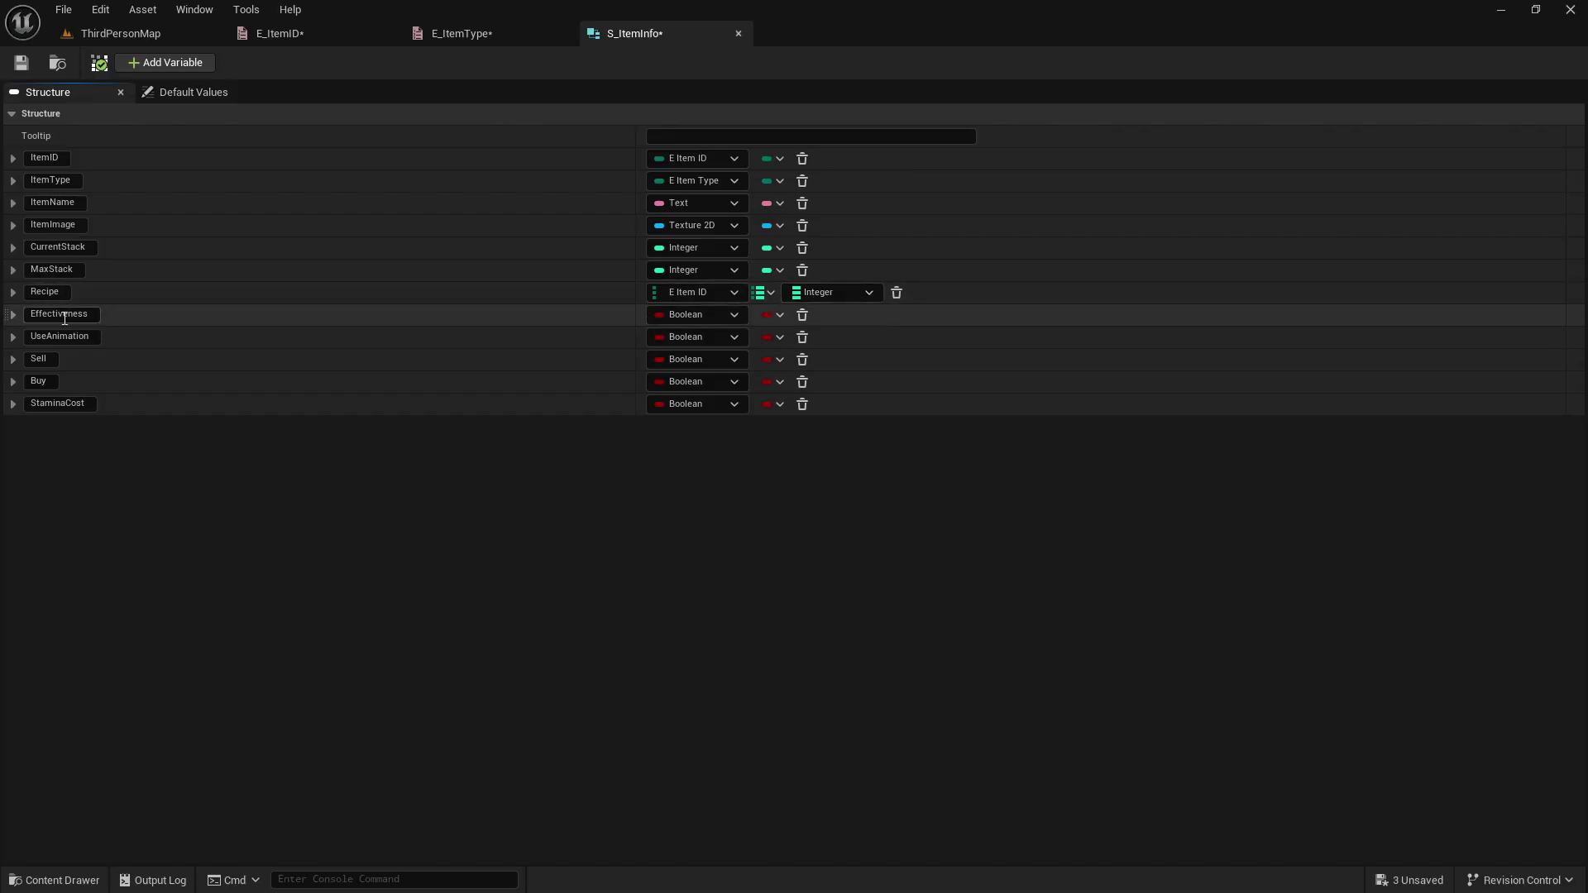
Make Effectiveness a Float array and UseAnimation an Anim Montage reference.
{"action": "left_click", "coordinate": [696, 314]}
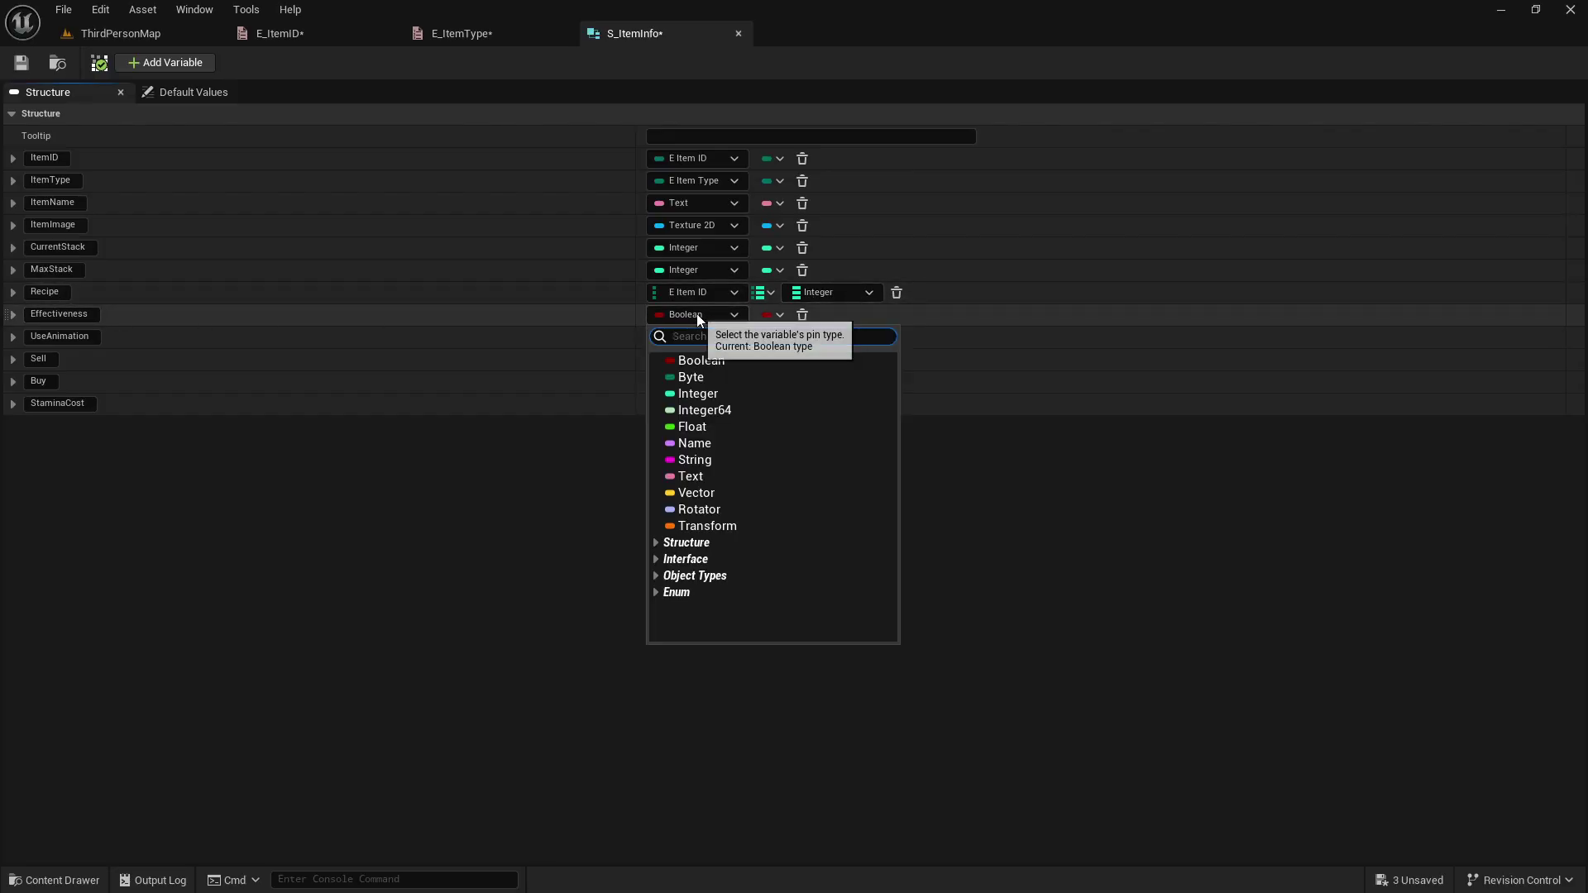
{"action": "left_click", "coordinate": [698, 430]}
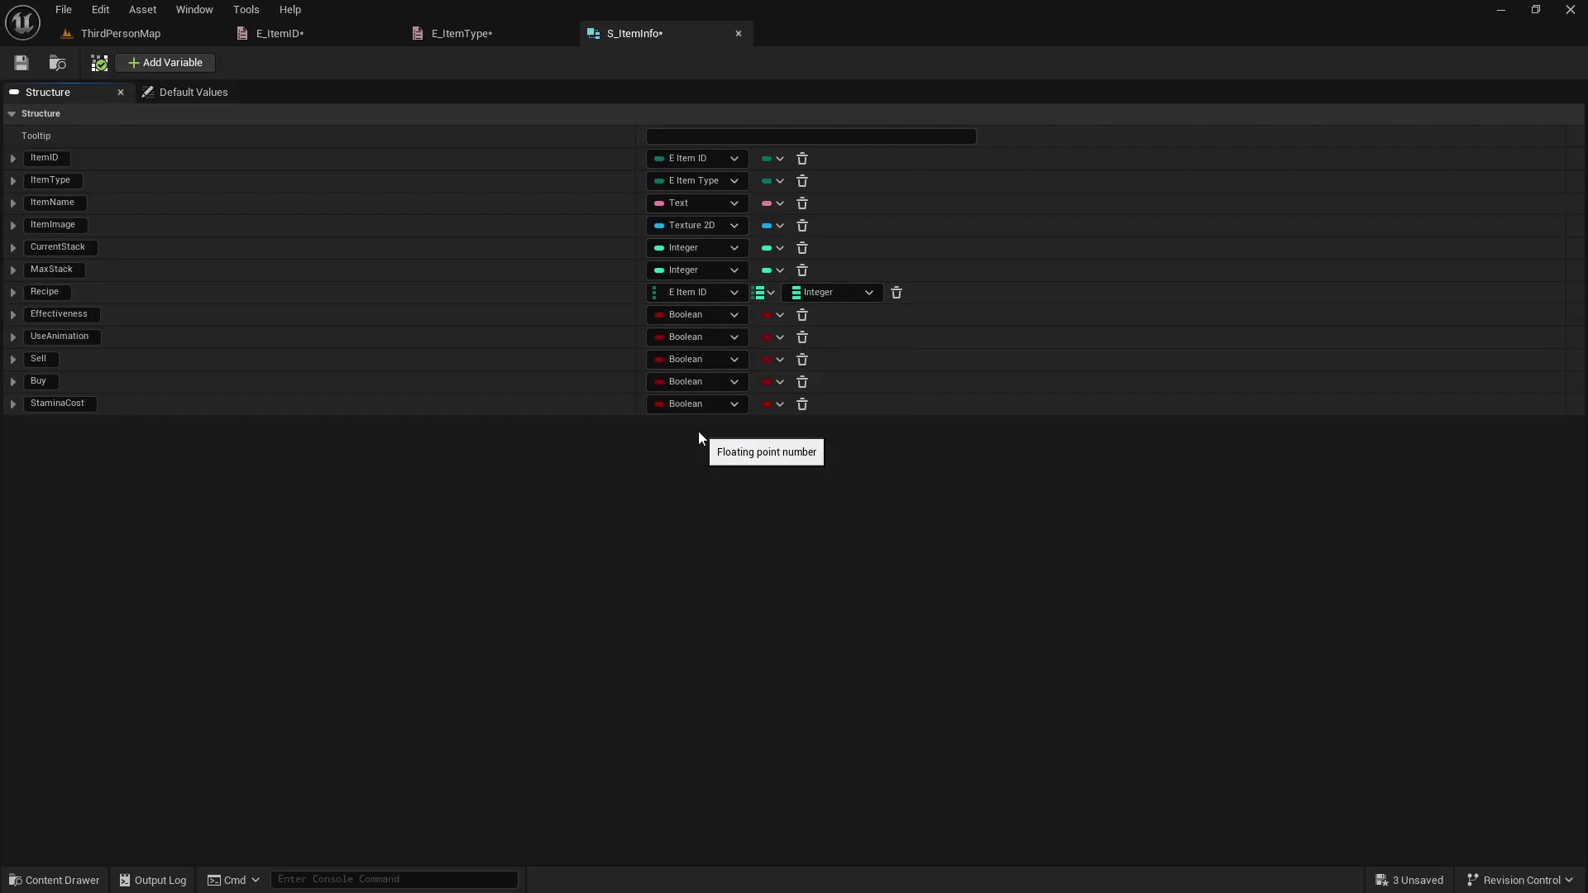
{"action": "left_click", "coordinate": [775, 315]}
{"action": "left_click", "coordinate": [756, 360]}
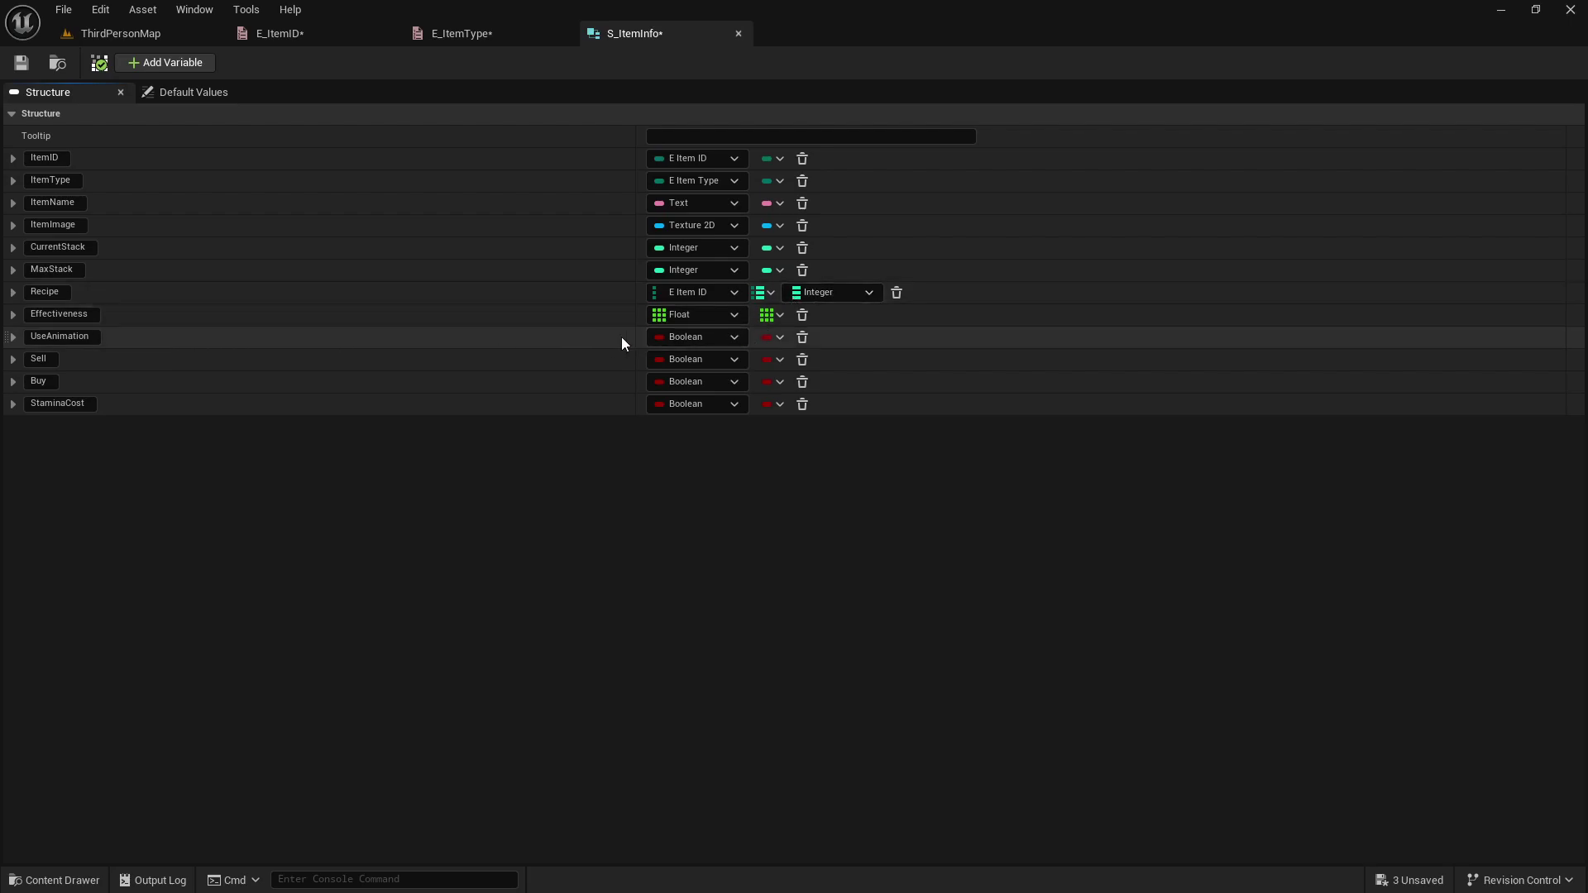
{"action": "left_click", "coordinate": [734, 337]}
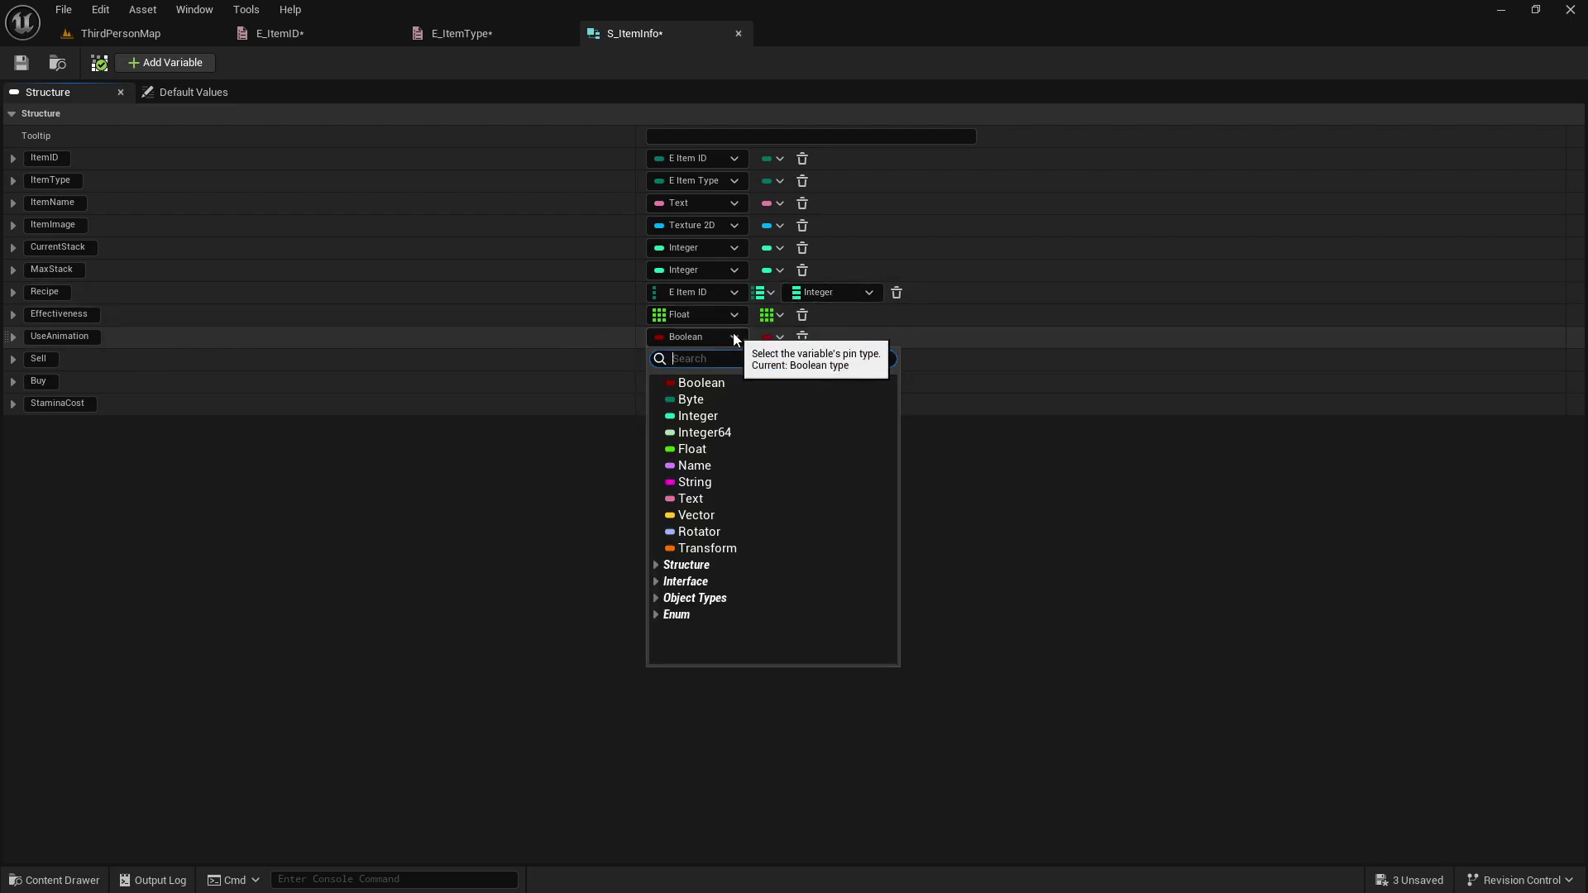
{"action": "type", "text": "anim montage"}
{"action": "mouse_move", "coordinate": [832, 394]}
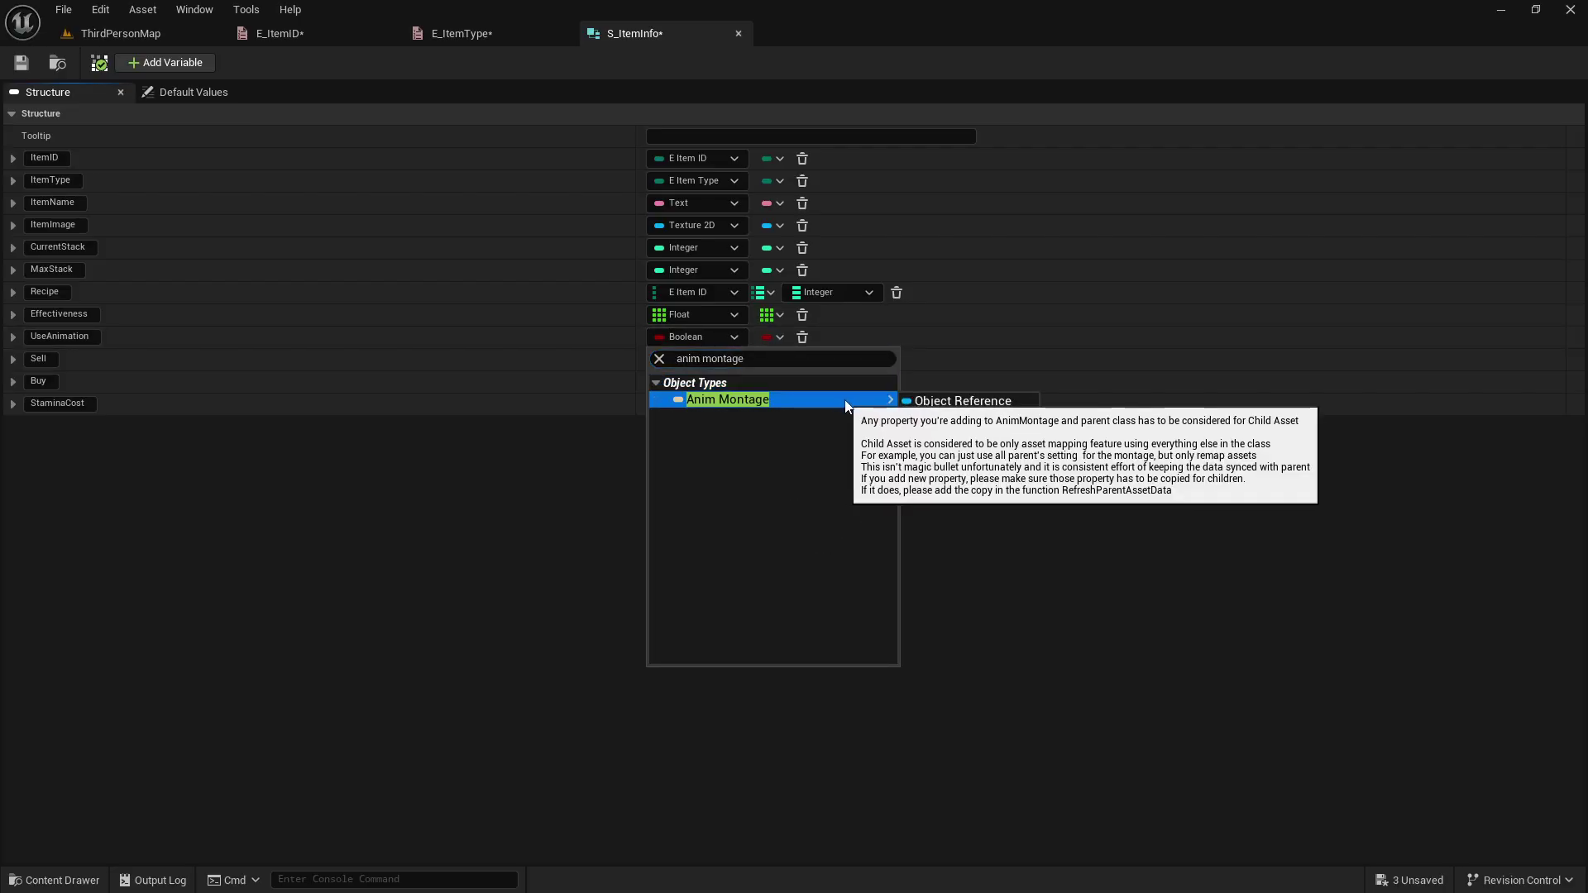
{"action": "left_click", "coordinate": [922, 400]}
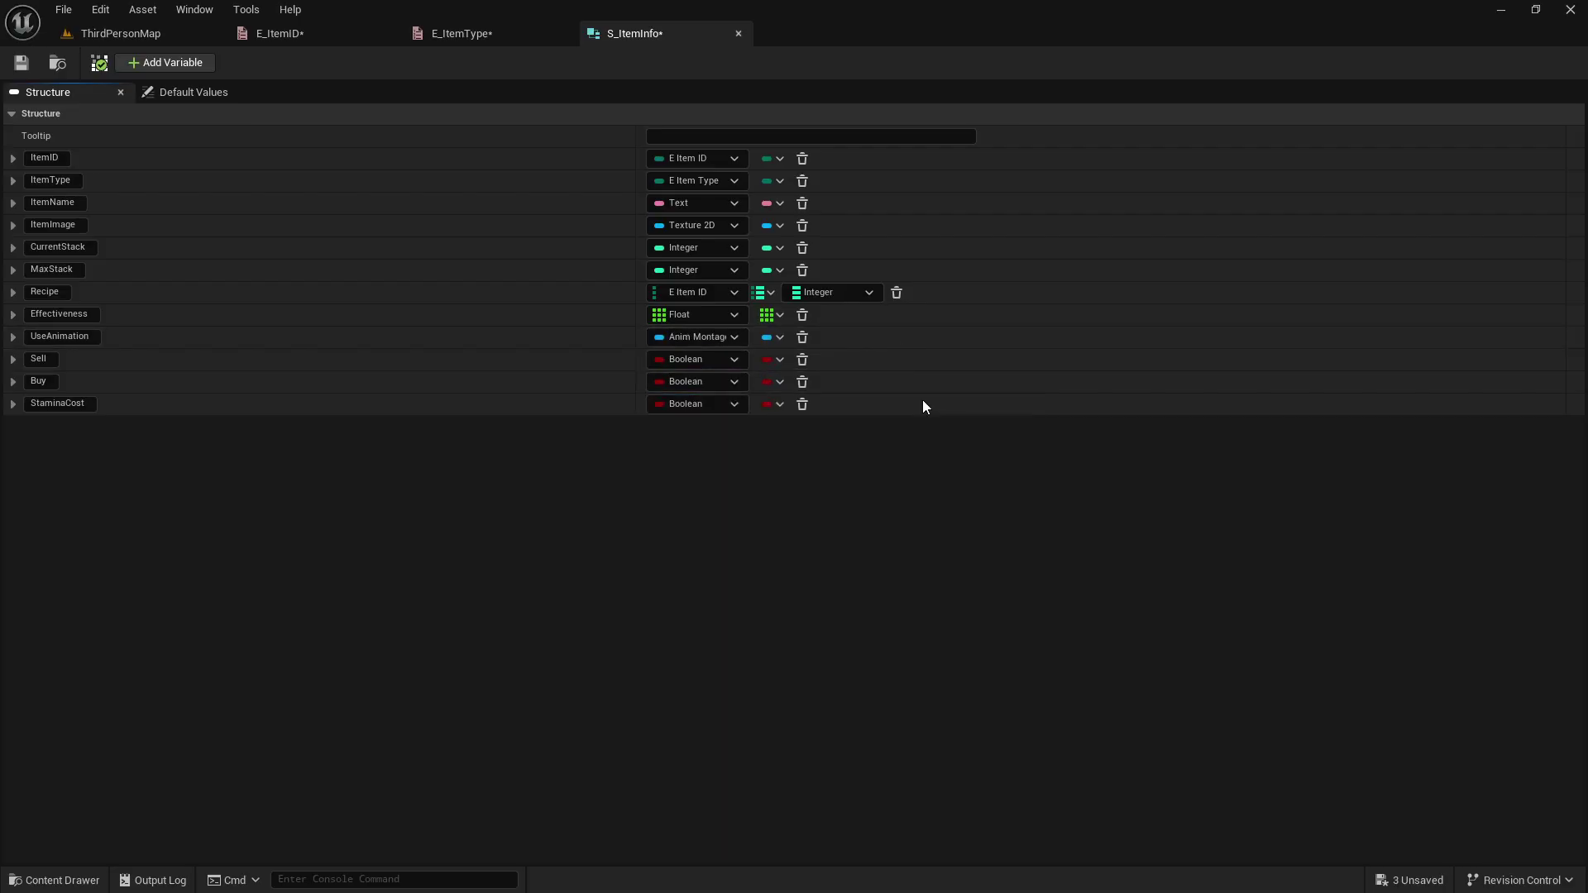
Set Sell and Buy to Integer and StaminaCost to Float.
{"action": "left_click", "coordinate": [695, 360]}
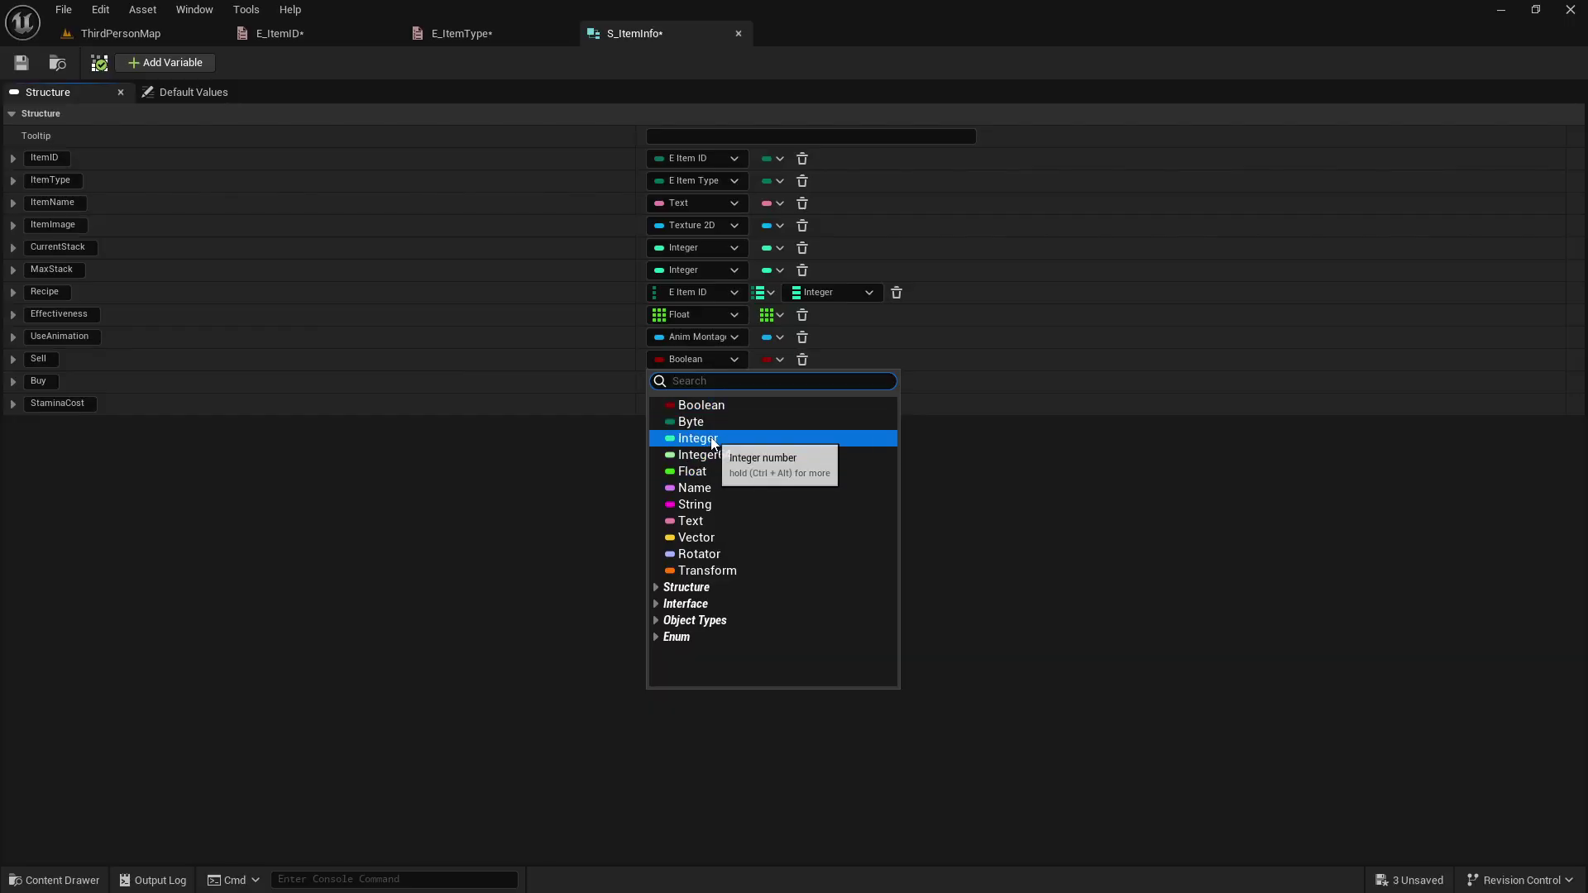
{"action": "left_click", "coordinate": [713, 443]}
{"action": "left_click", "coordinate": [697, 382]}
{"action": "left_click", "coordinate": [705, 459]}
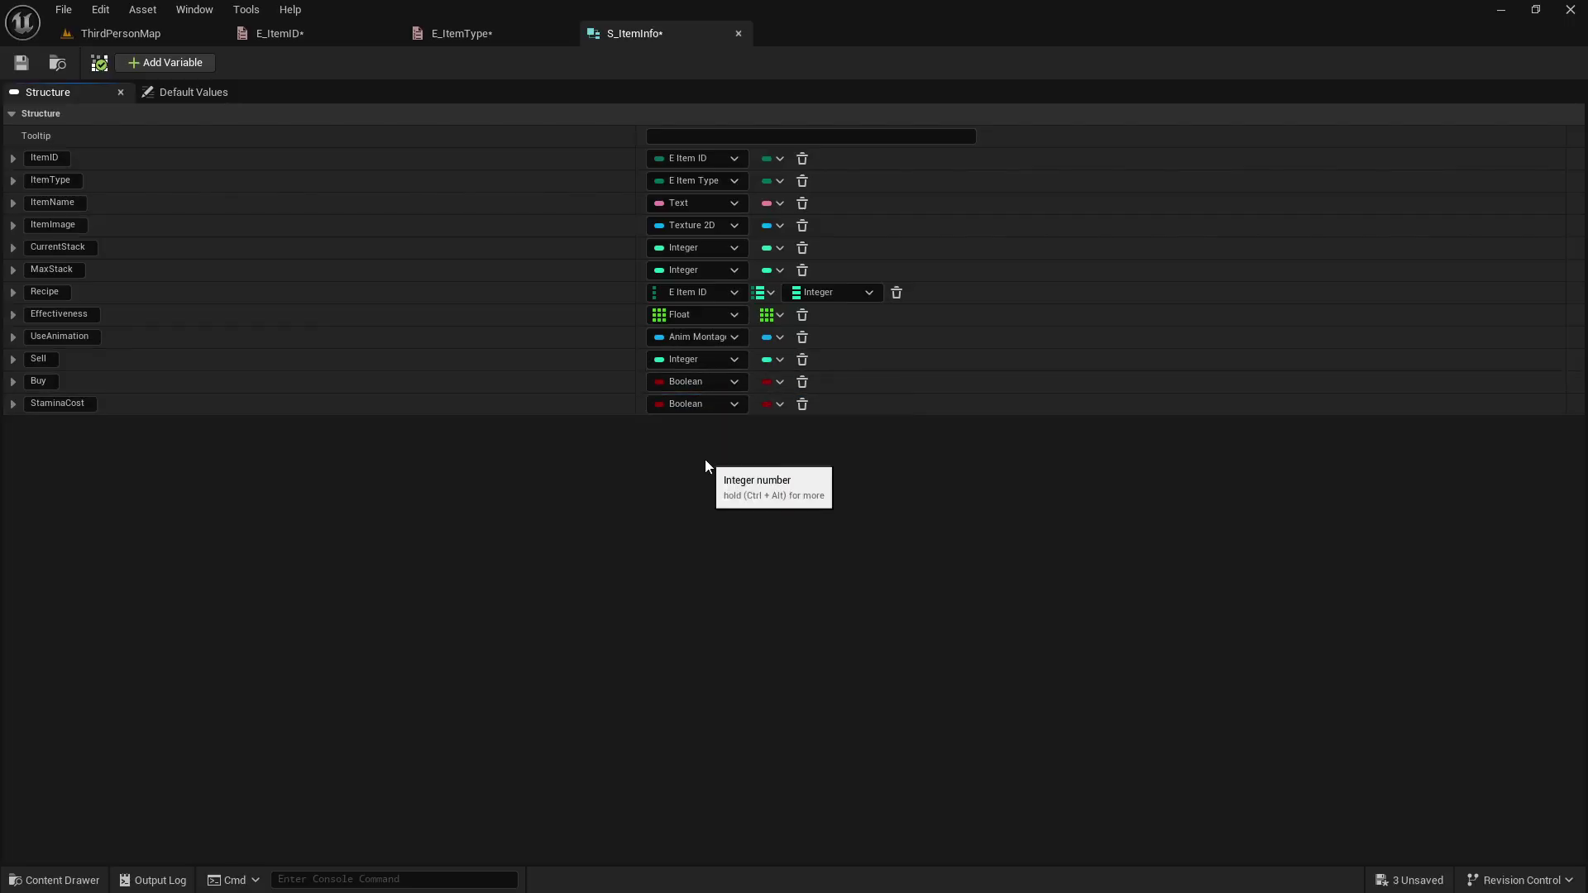
{"action": "left_click", "coordinate": [714, 405]}
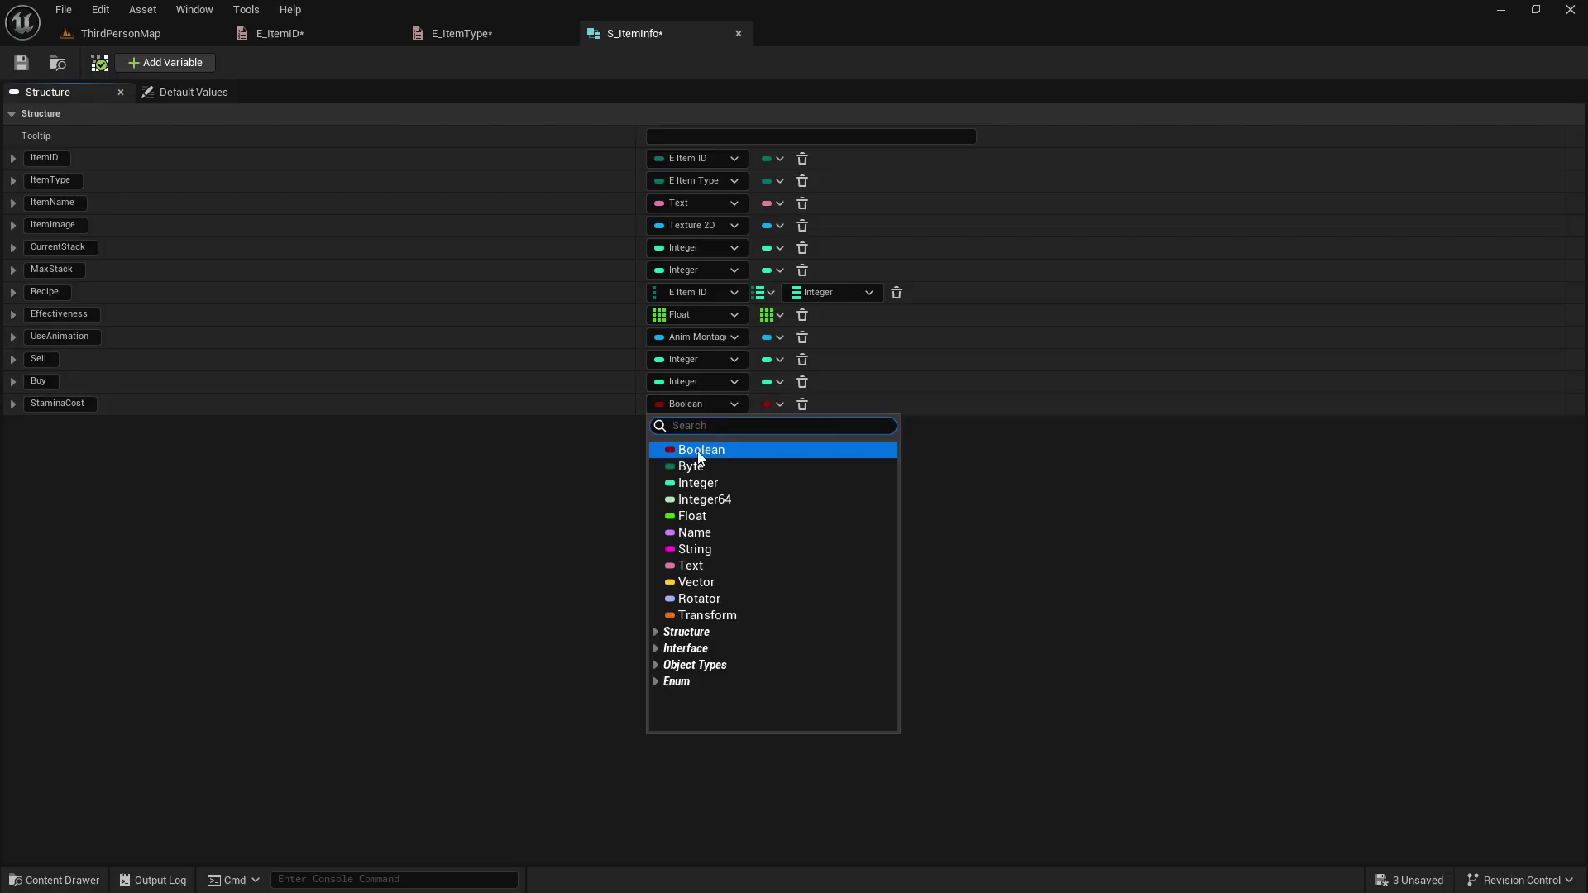
{"action": "left_click", "coordinate": [698, 514]}
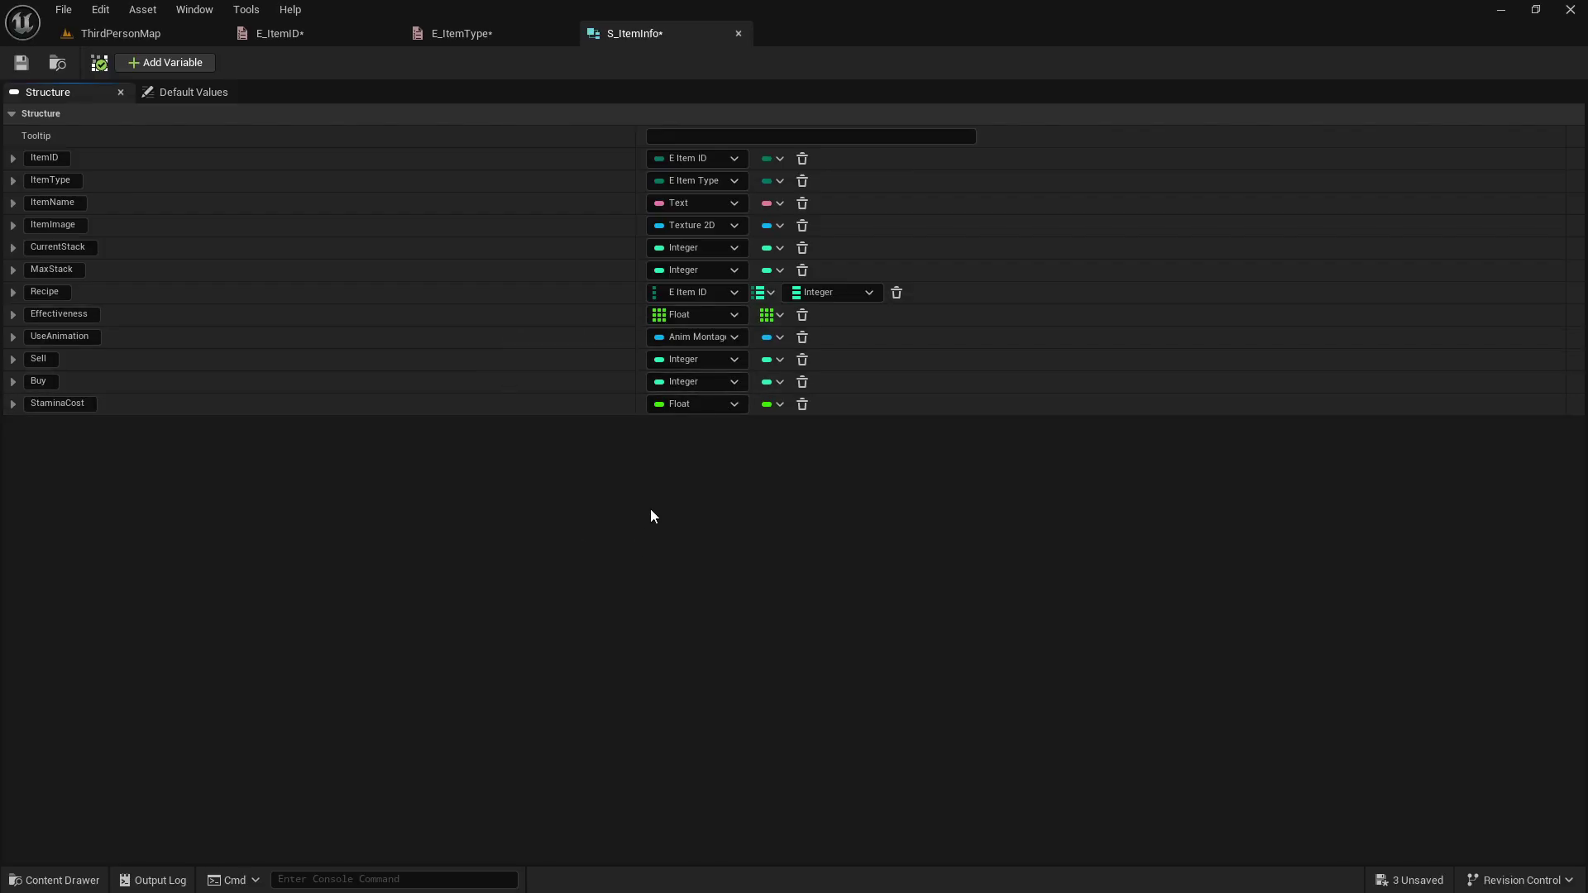
In S_ItemInfo's Default Values, add two 0.0 elements to the Effectiveness array.
{"action": "left_click", "coordinate": [207, 92]}
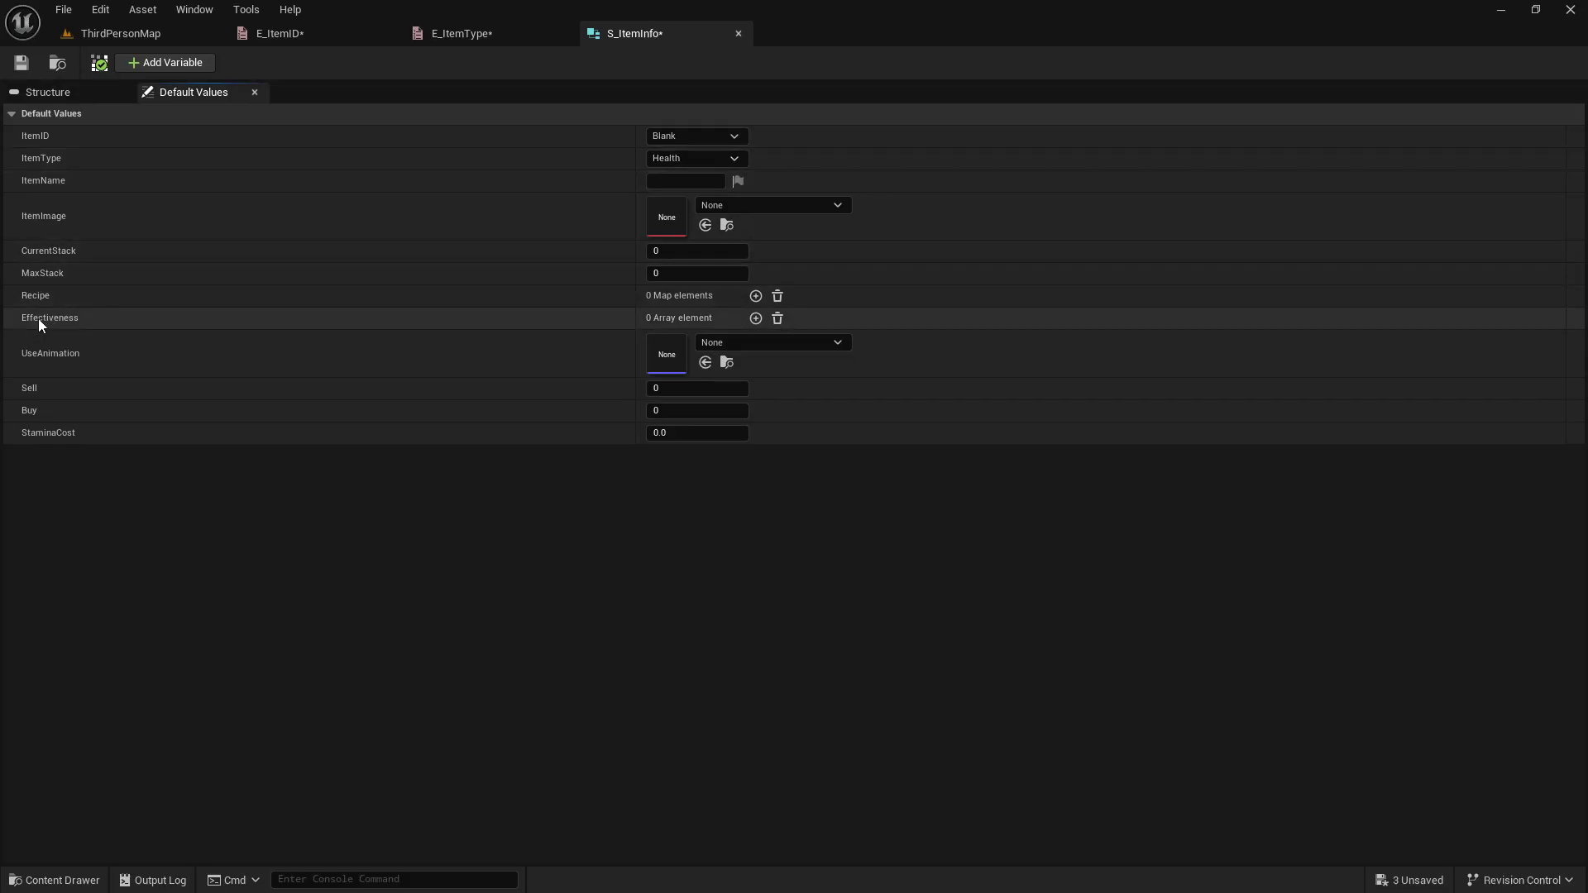
{"action": "left_click", "coordinate": [755, 319]}
{"action": "left_click", "coordinate": [756, 318]}
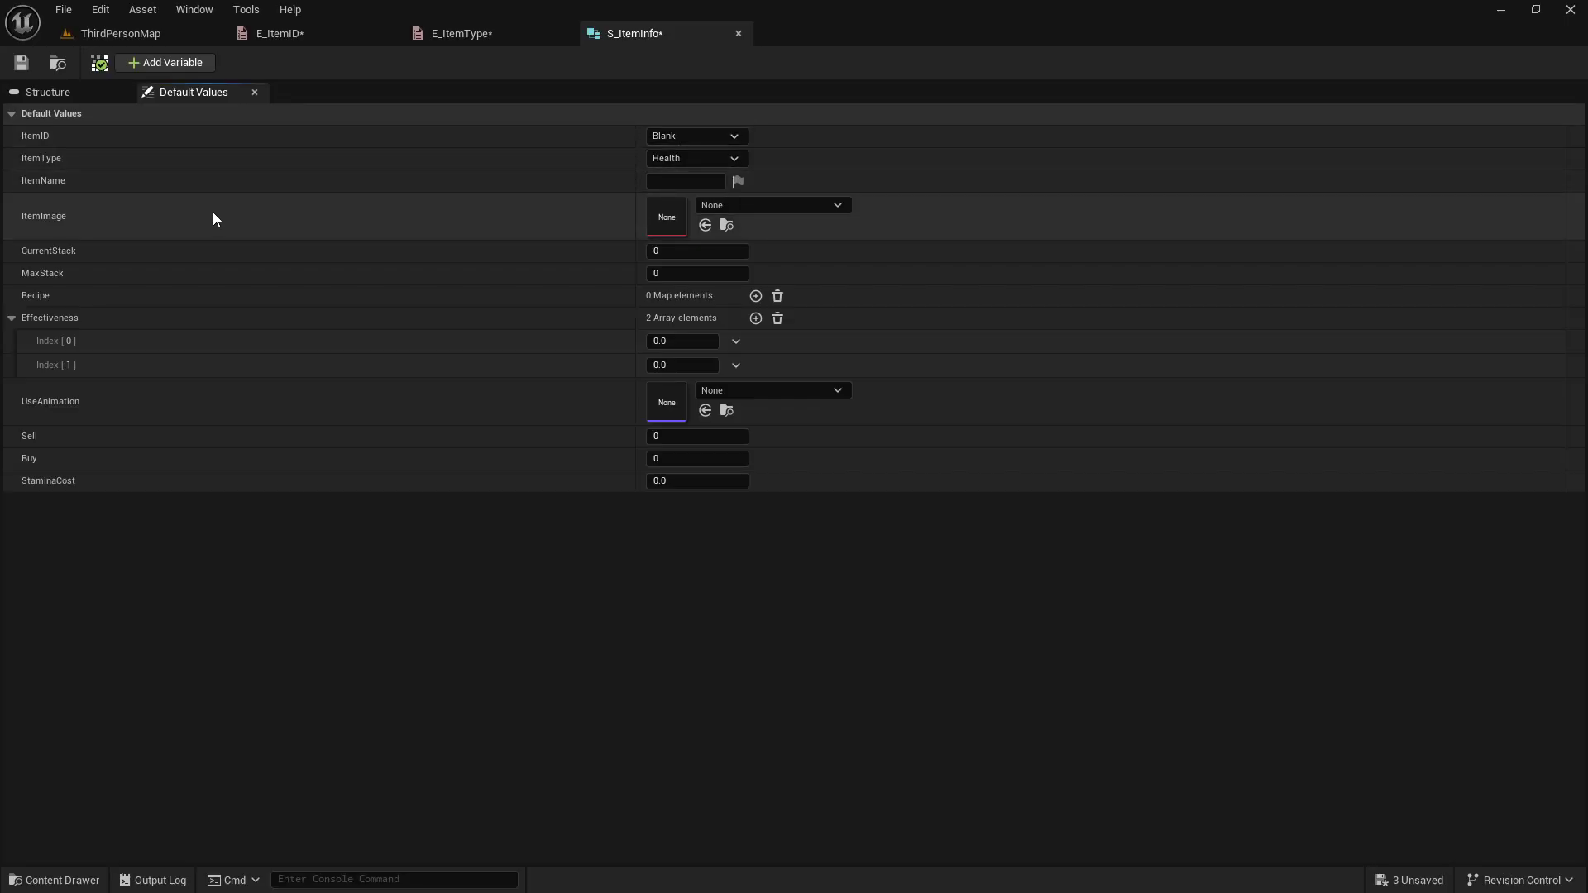
Search 'black' in the ItemImage texture picker and assign the engine's Black texture.
{"action": "left_click", "coordinate": [762, 203]}
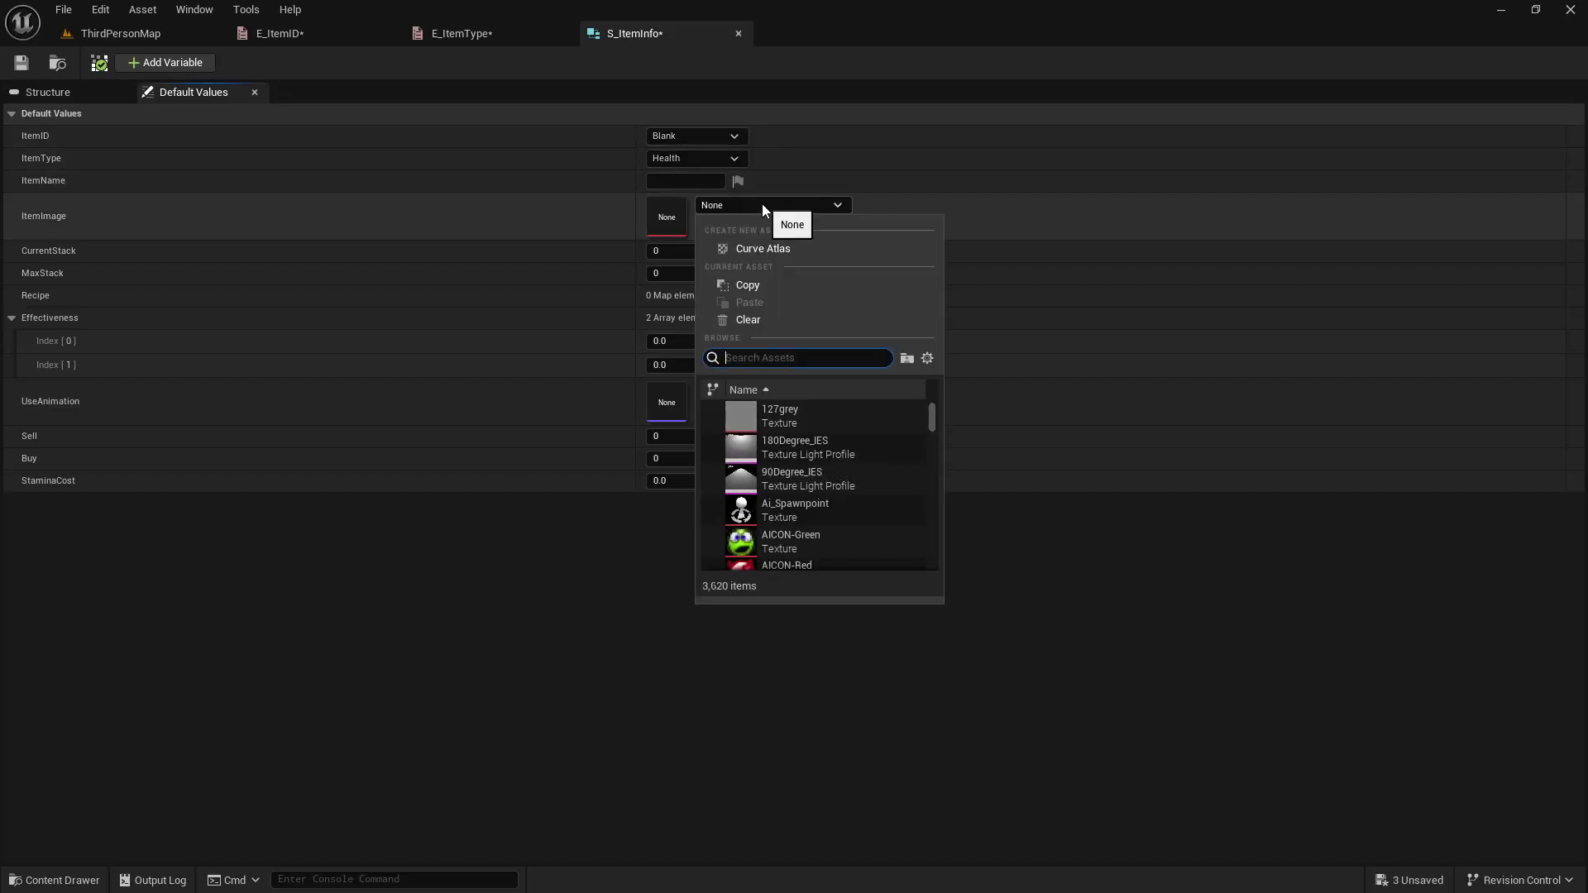
{"action": "type", "text": "black"}
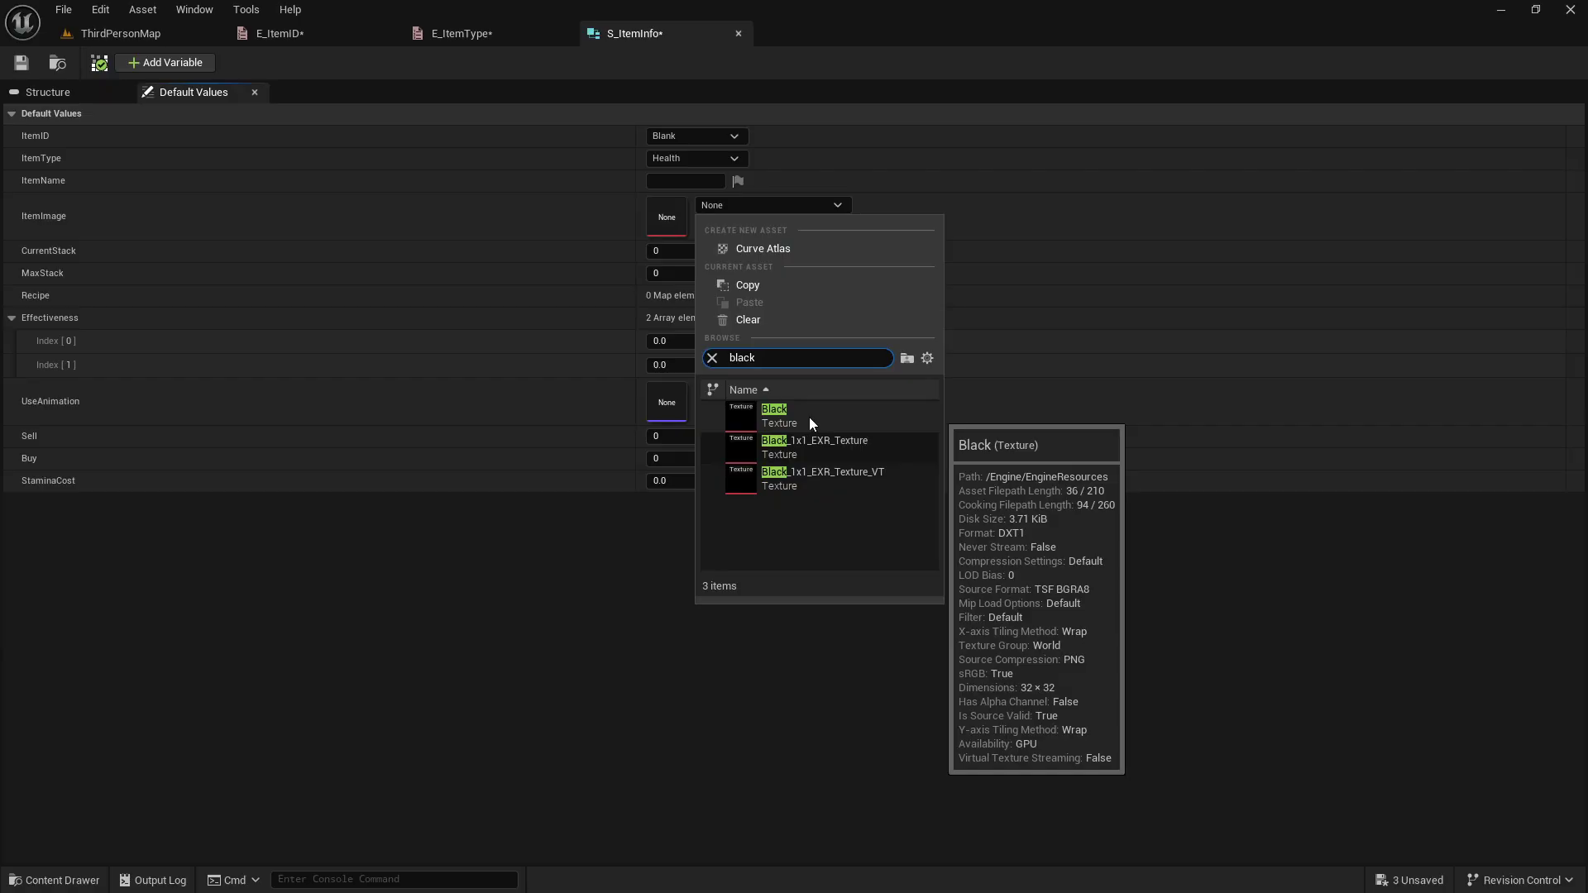
{"action": "left_click", "coordinate": [809, 417]}
Enable Show Engine Content in the Content Browser settings, then return to the S_ItemInfo defaults.
{"action": "left_click", "coordinate": [758, 206]}
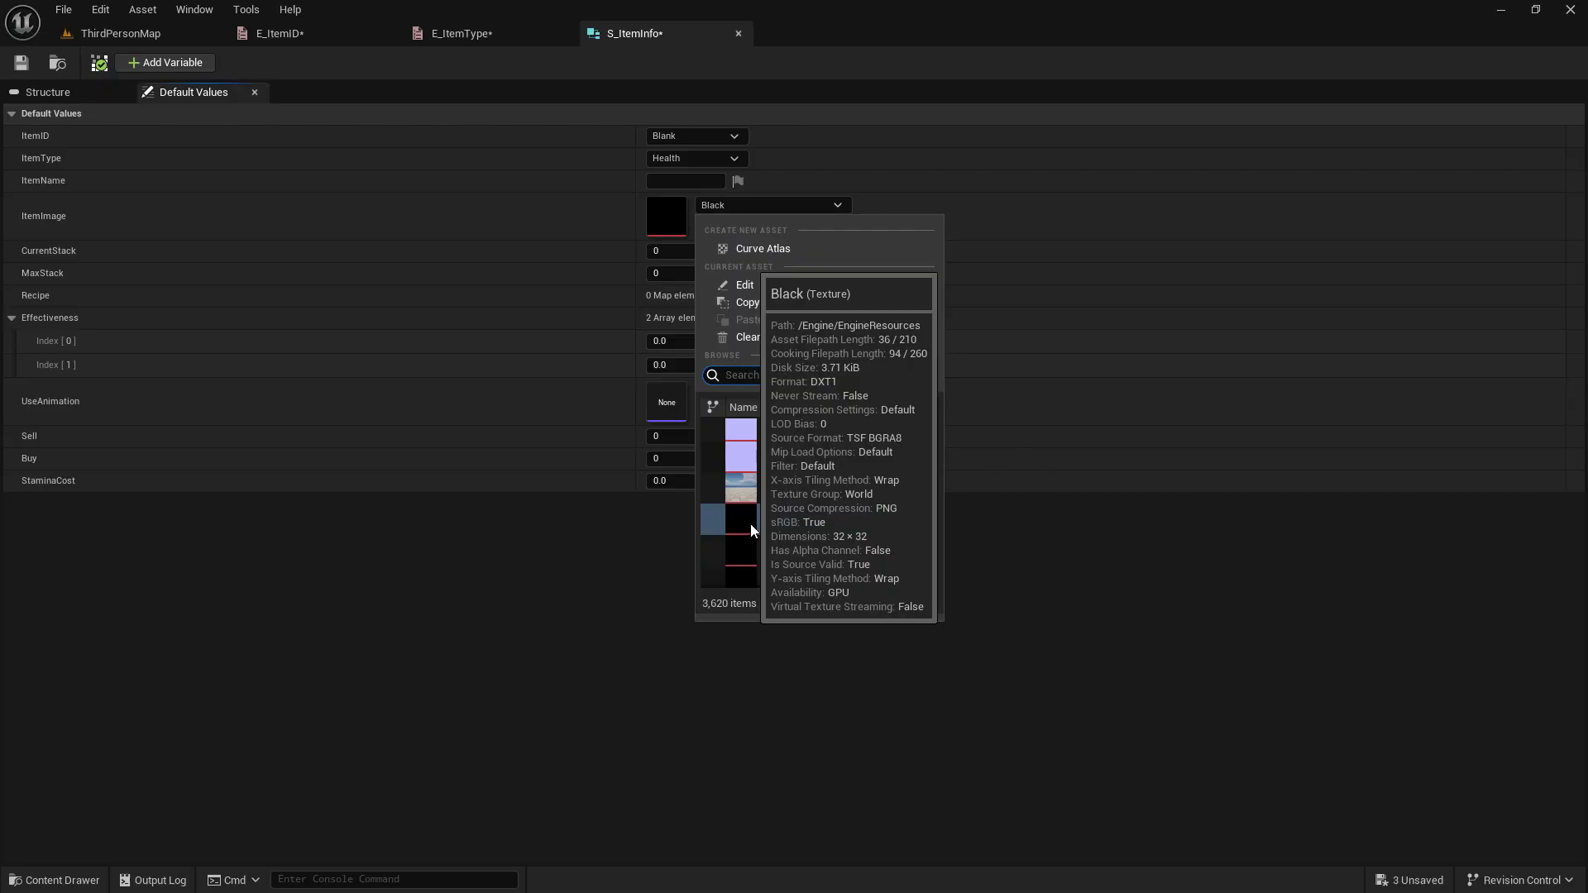
{"action": "left_click", "coordinate": [121, 33]}
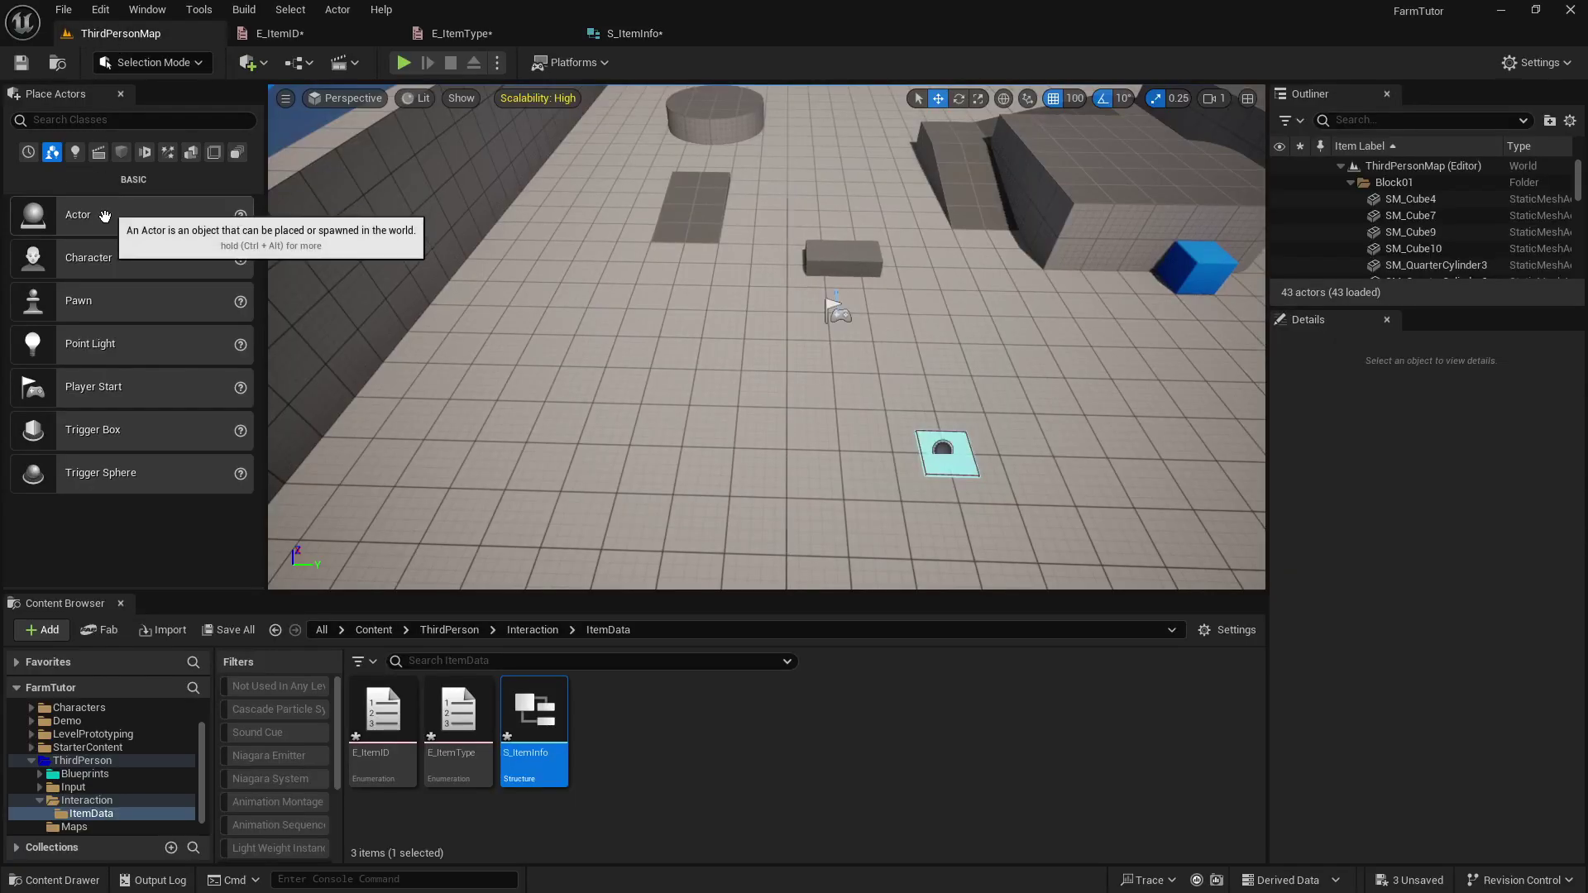
{"action": "scroll", "coordinate": [69, 823], "scroll_direction": "down", "scroll_amount": 1}
{"action": "left_click", "coordinate": [1251, 630]}
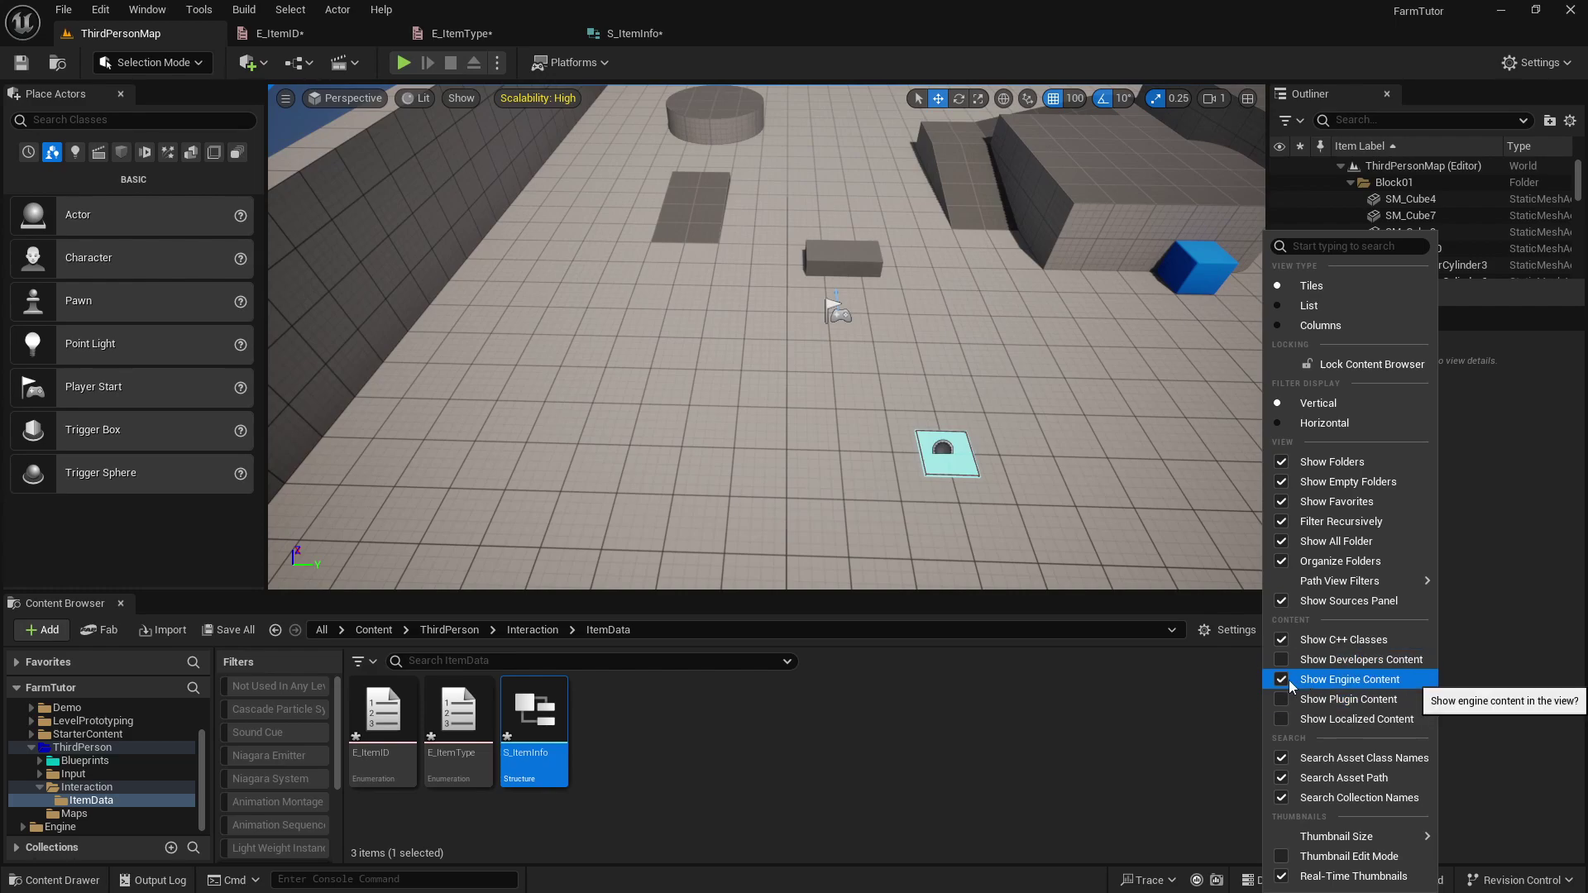
{"action": "left_click", "coordinate": [634, 33]}
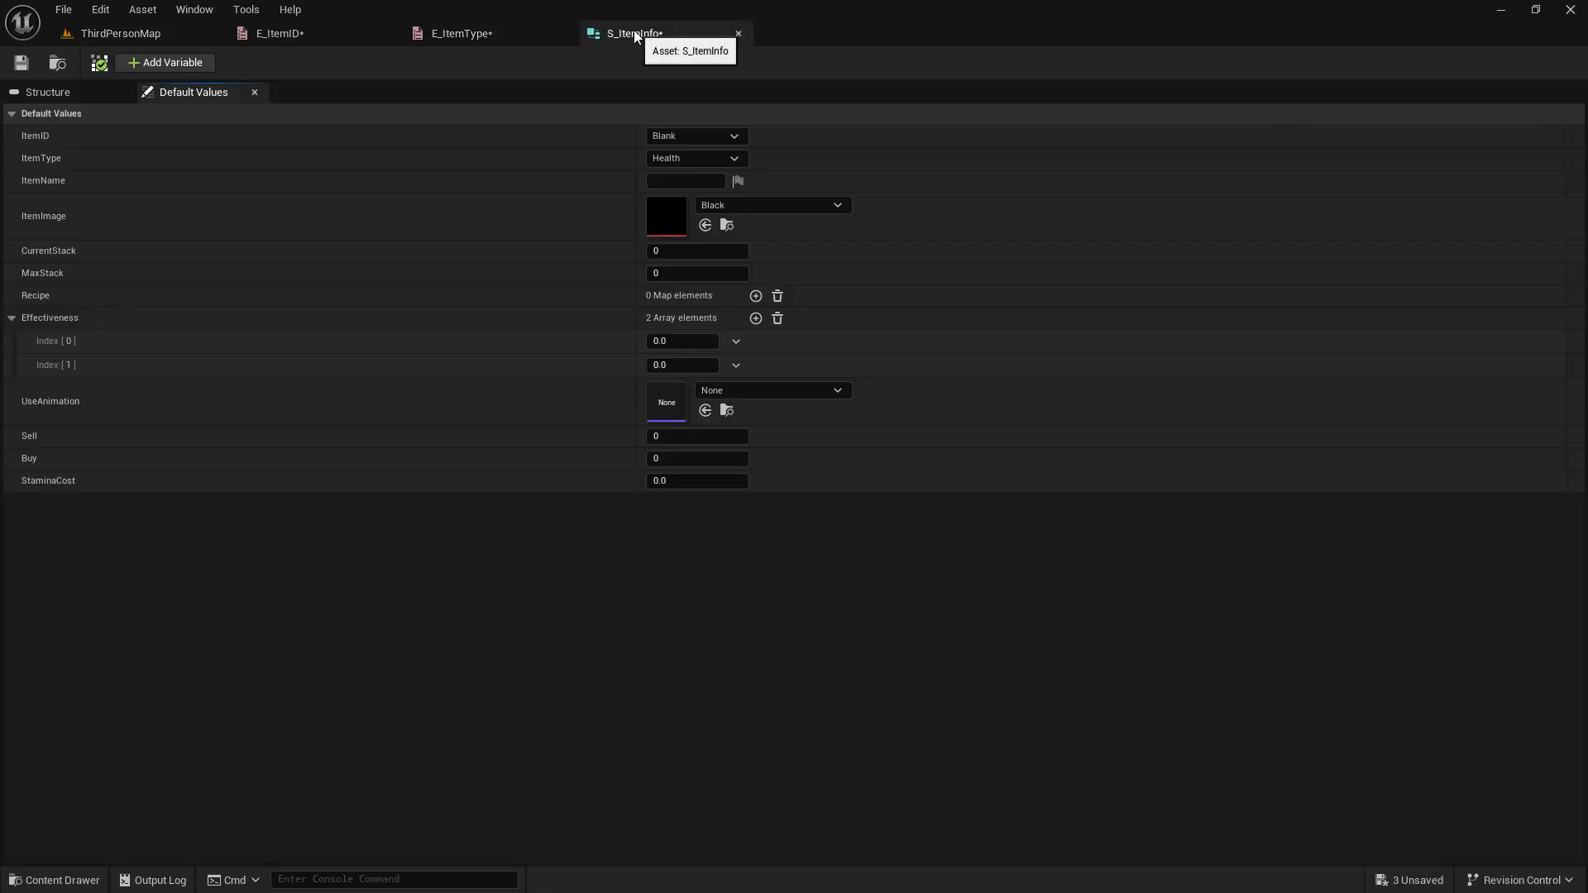
{"action": "left_click", "coordinate": [720, 203]}
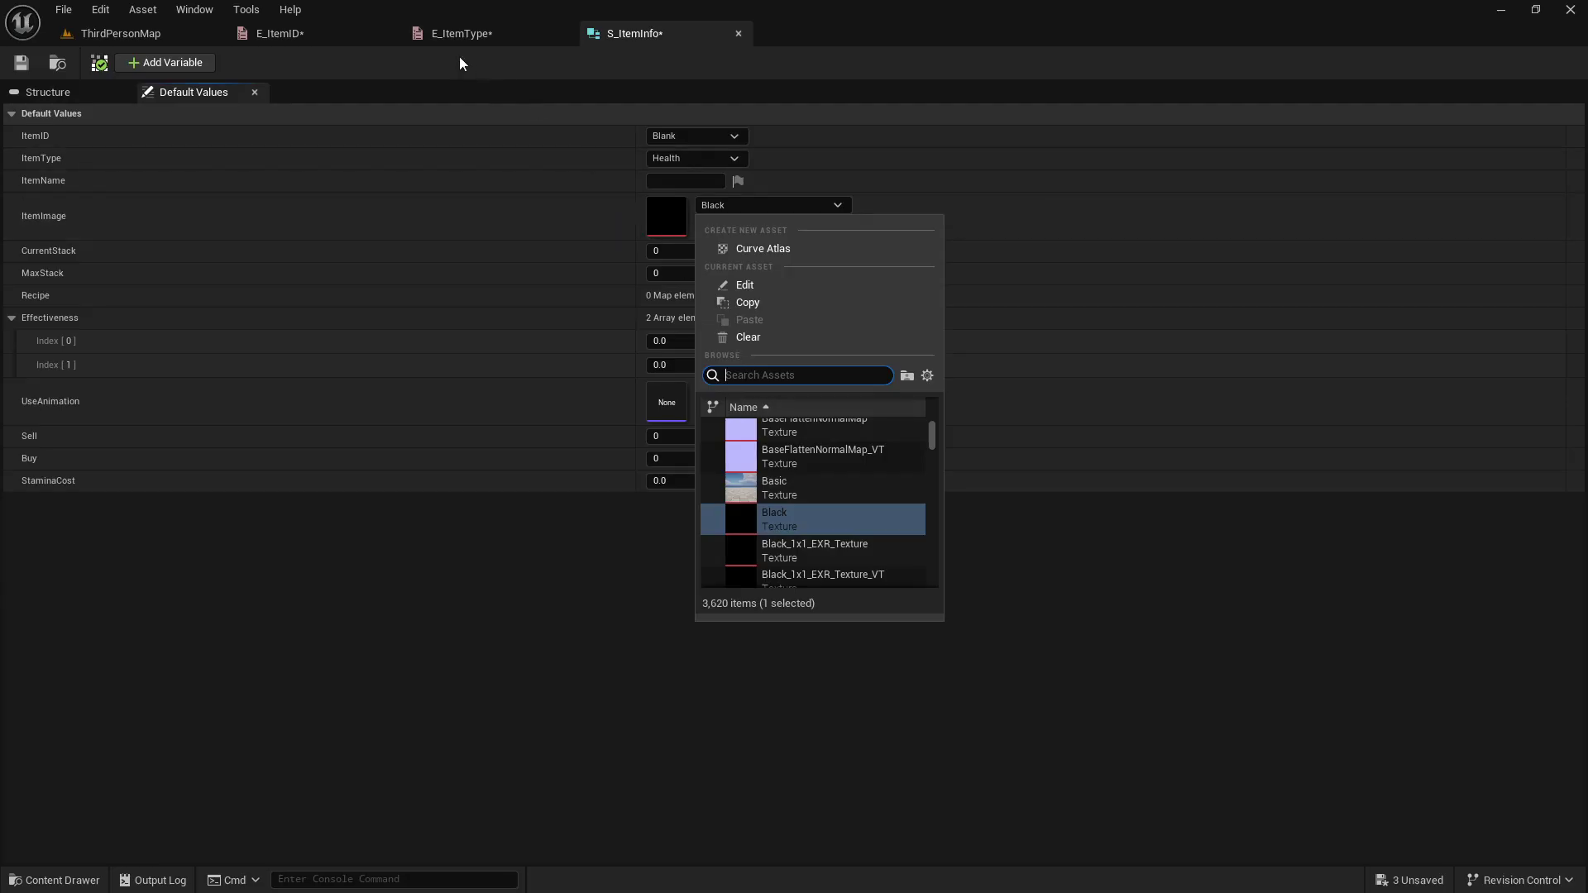
{"action": "left_click", "coordinate": [115, 33]}
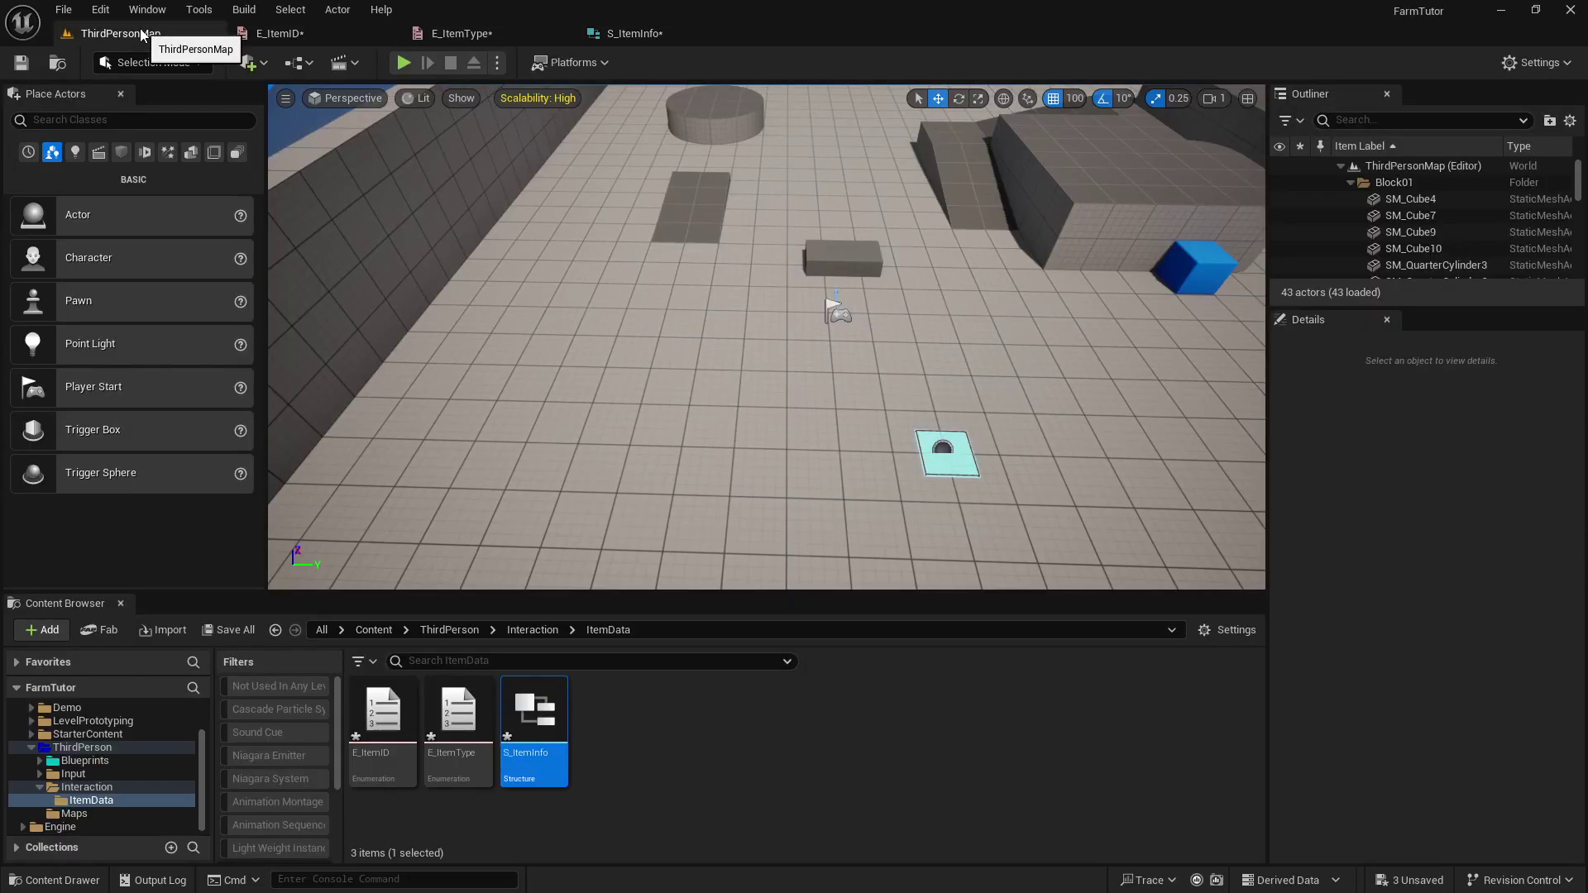
{"action": "left_click", "coordinate": [1228, 631]}
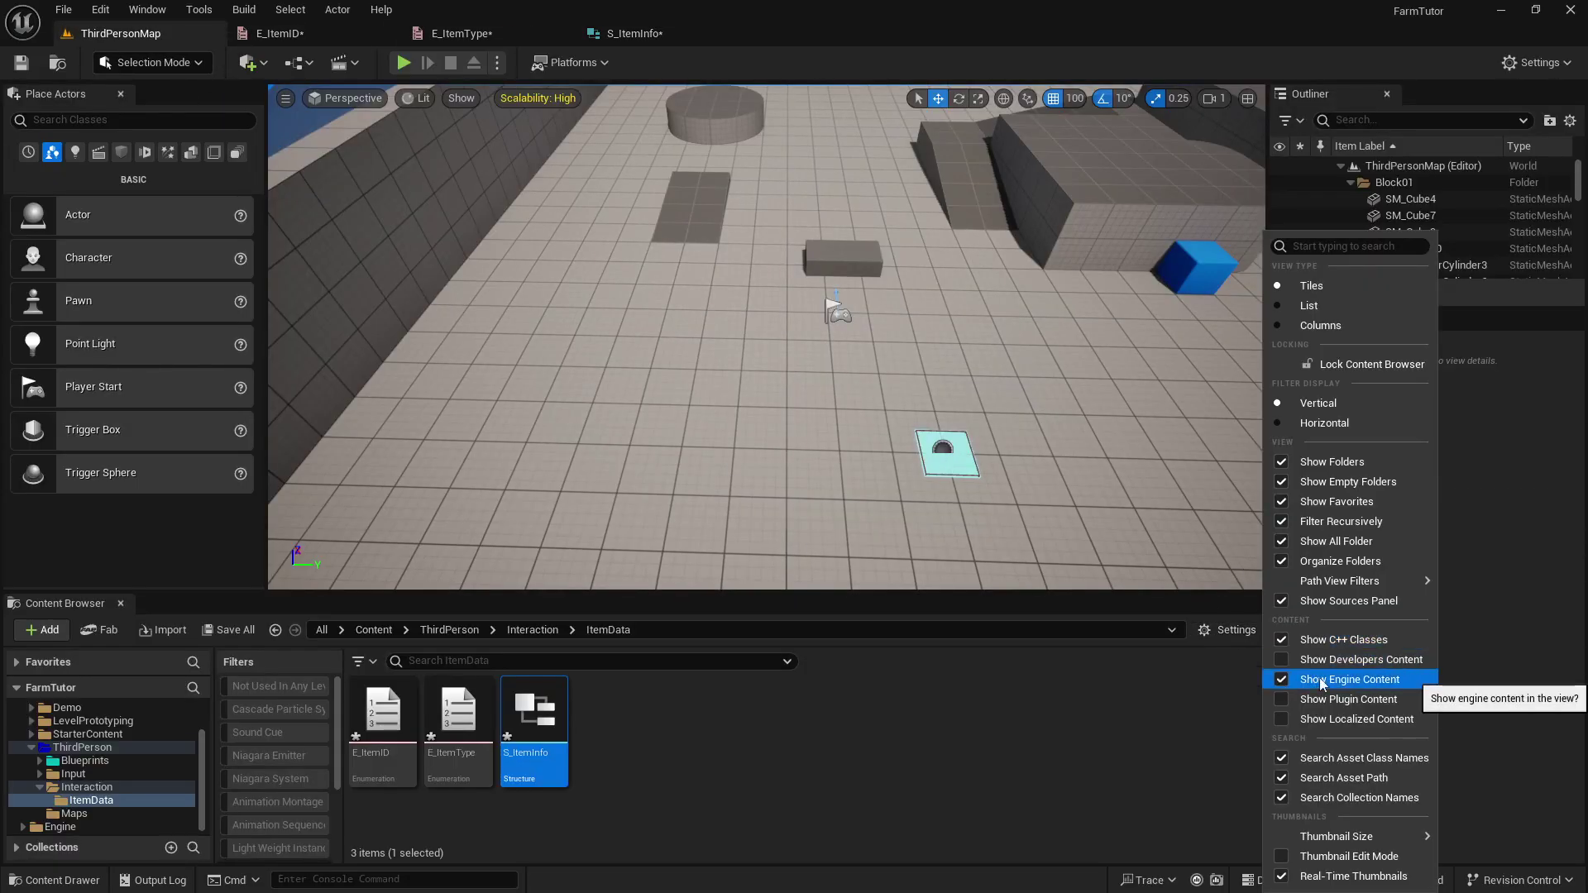
{"action": "left_click", "coordinate": [631, 35]}
{"action": "left_click", "coordinate": [631, 35]}
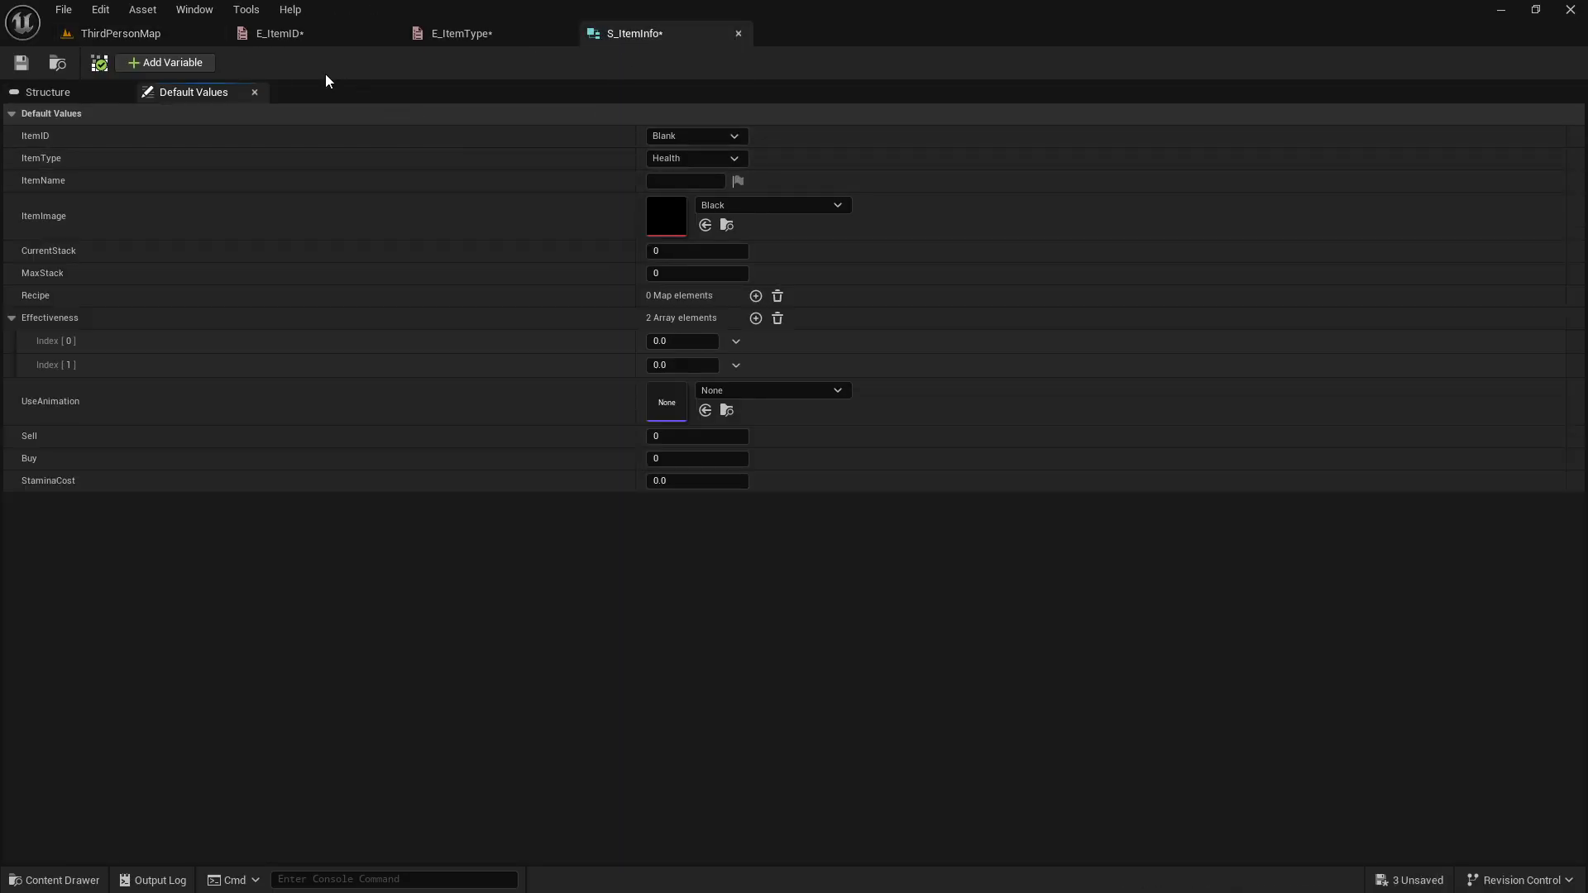
Add a new Blueprint Class in ItemData and name it BP_BaseItem.
{"action": "left_click", "coordinate": [152, 36]}
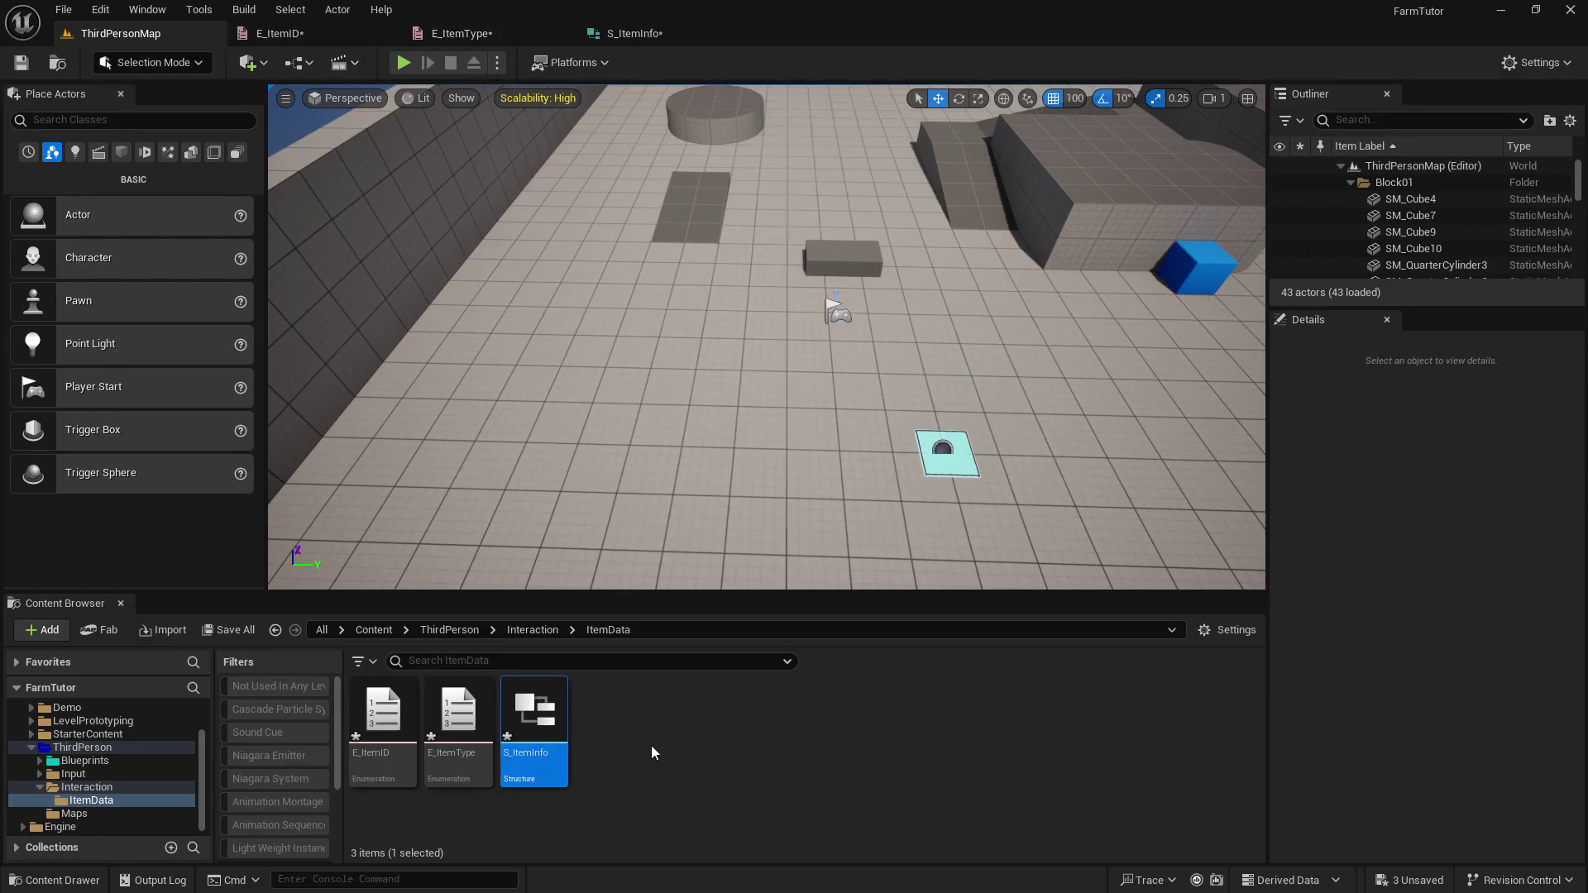
{"action": "right_click", "coordinate": [651, 729]}
{"action": "left_click", "coordinate": [737, 231]}
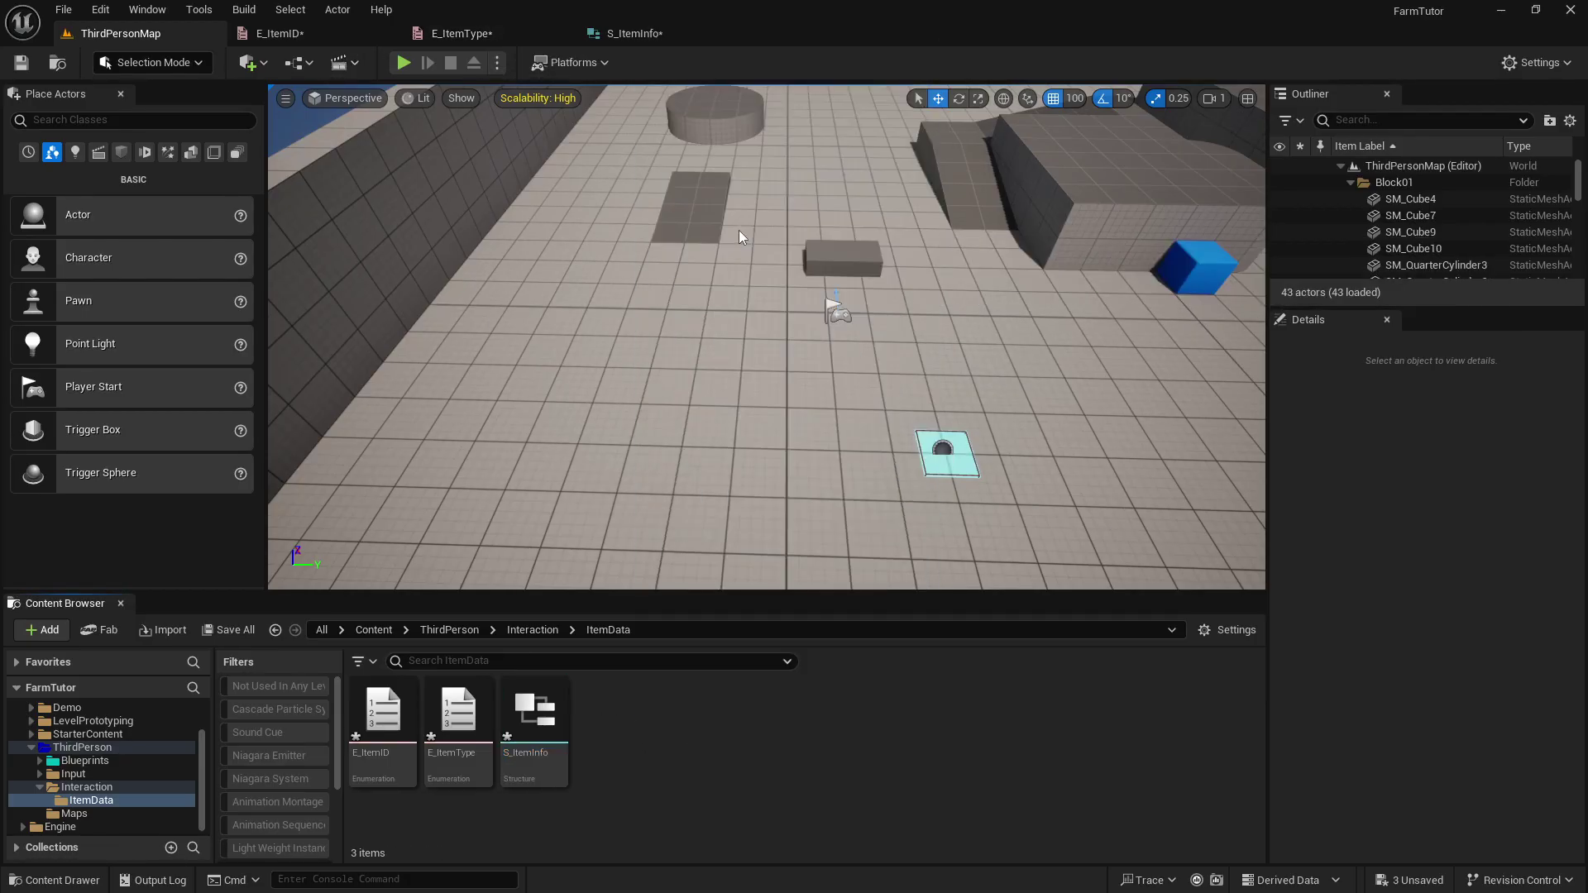
{"action": "left_click", "coordinate": [686, 334]}
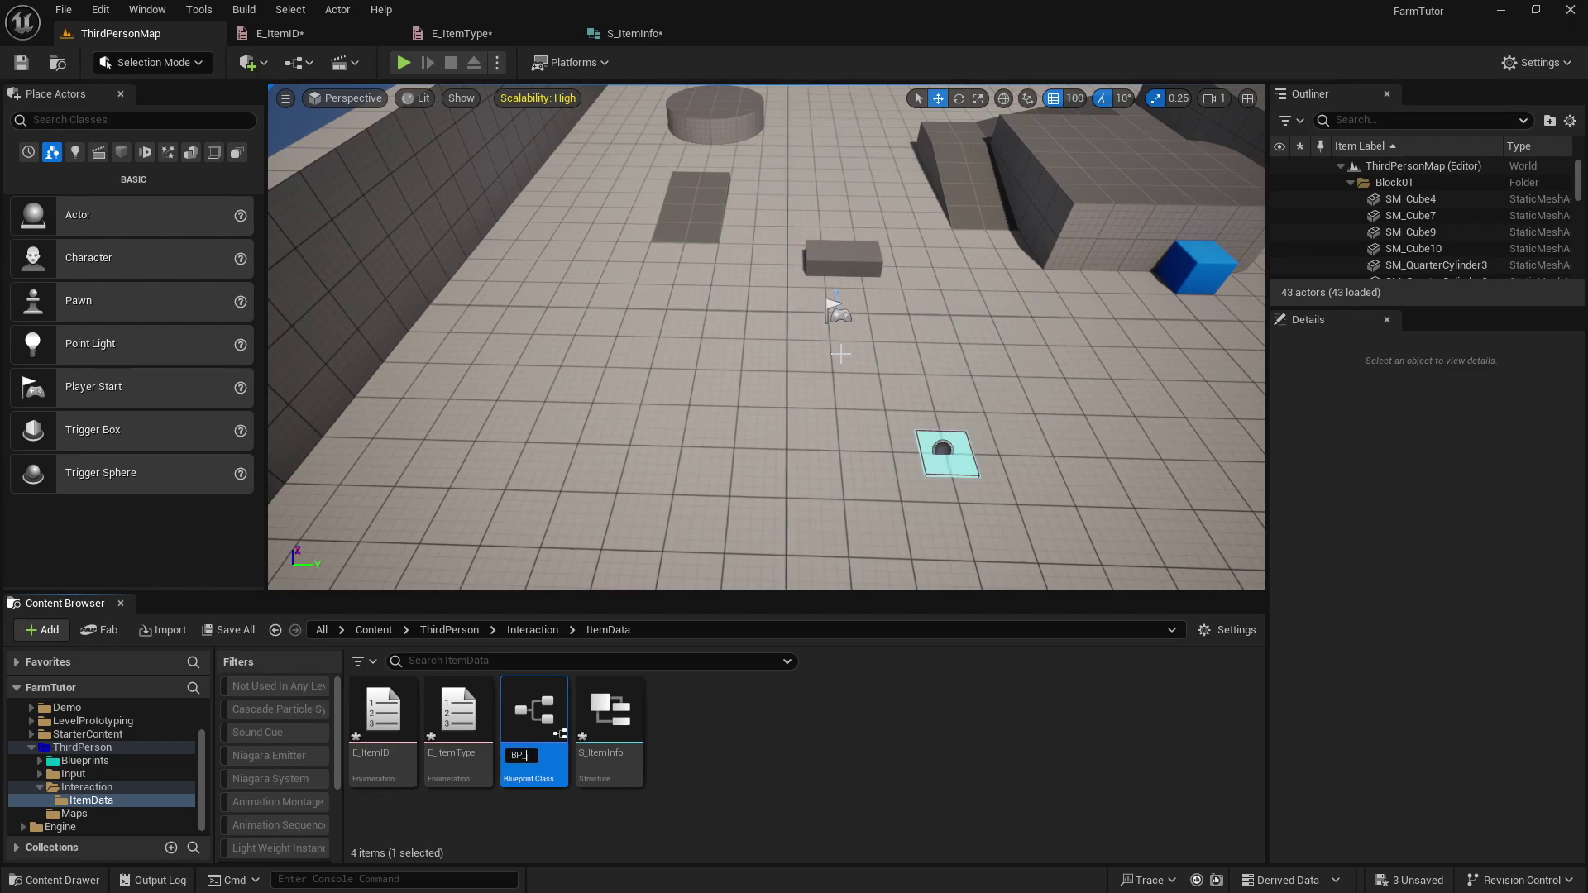
{"action": "type", "text": "BP_BaseItem"}
{"action": "key", "text": "Return"}
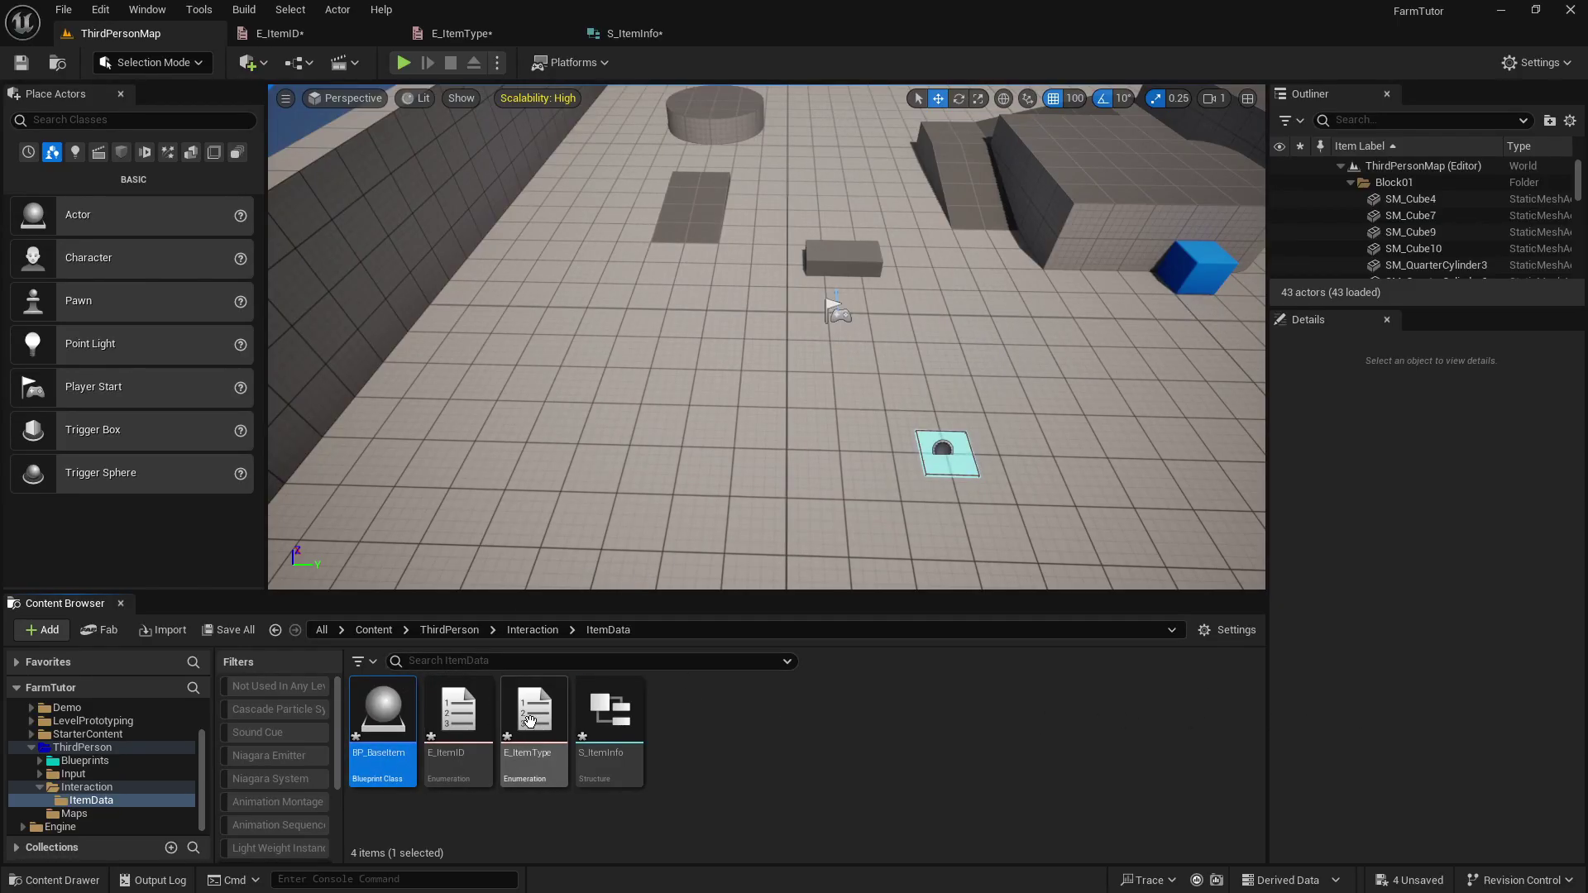
Create a child blueprint of BP_BaseItem named BP_BaseHealth.
{"action": "left_click", "coordinate": [430, 33]}
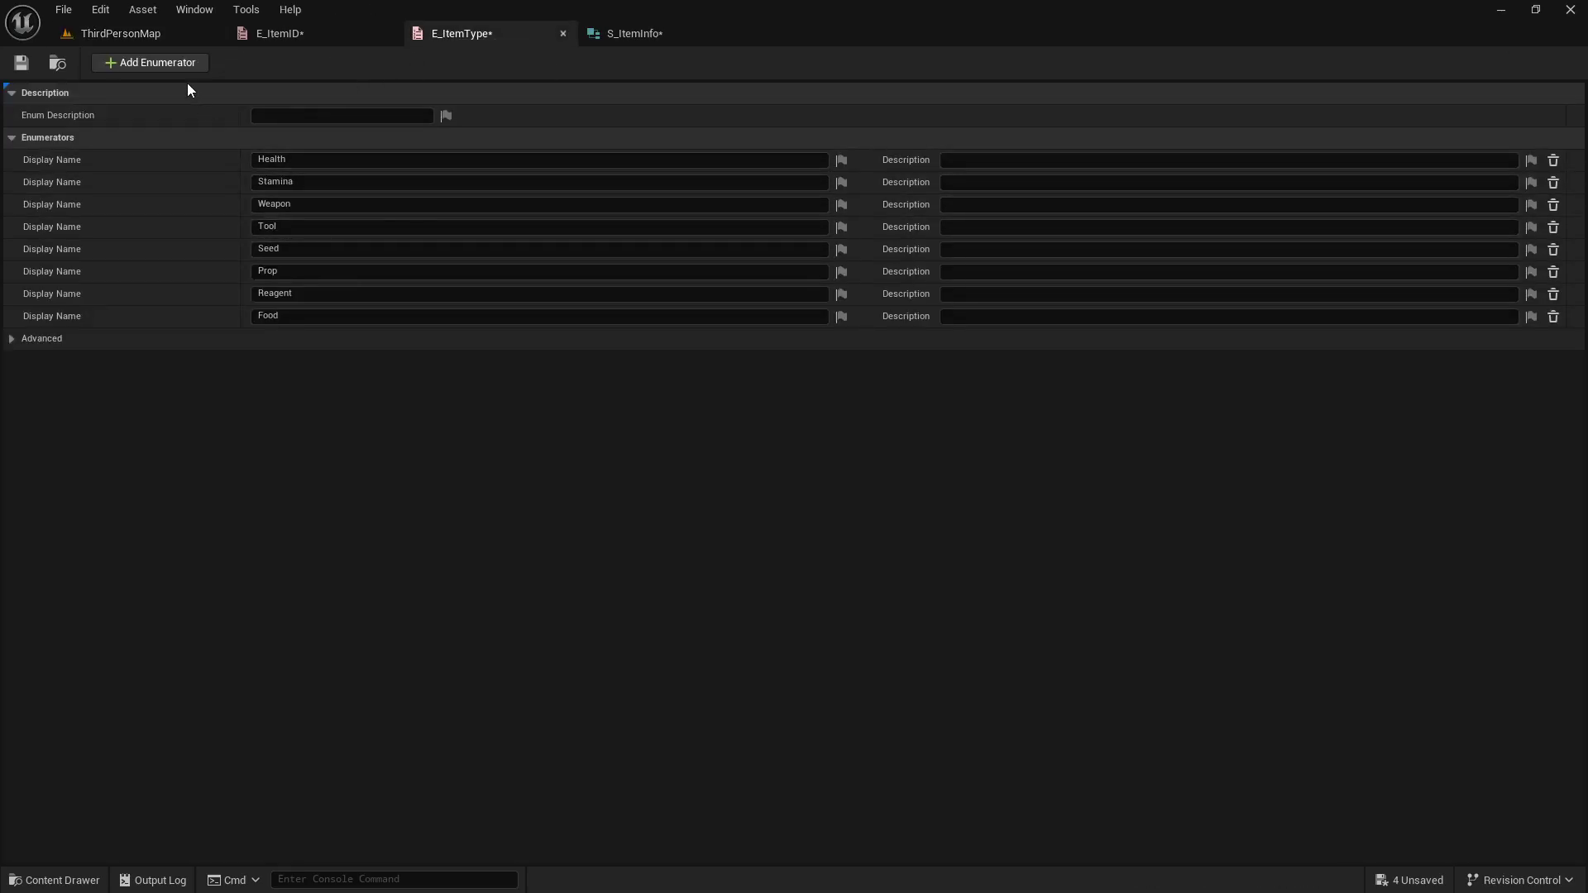
{"action": "left_click", "coordinate": [199, 34]}
{"action": "right_click", "coordinate": [761, 727]}
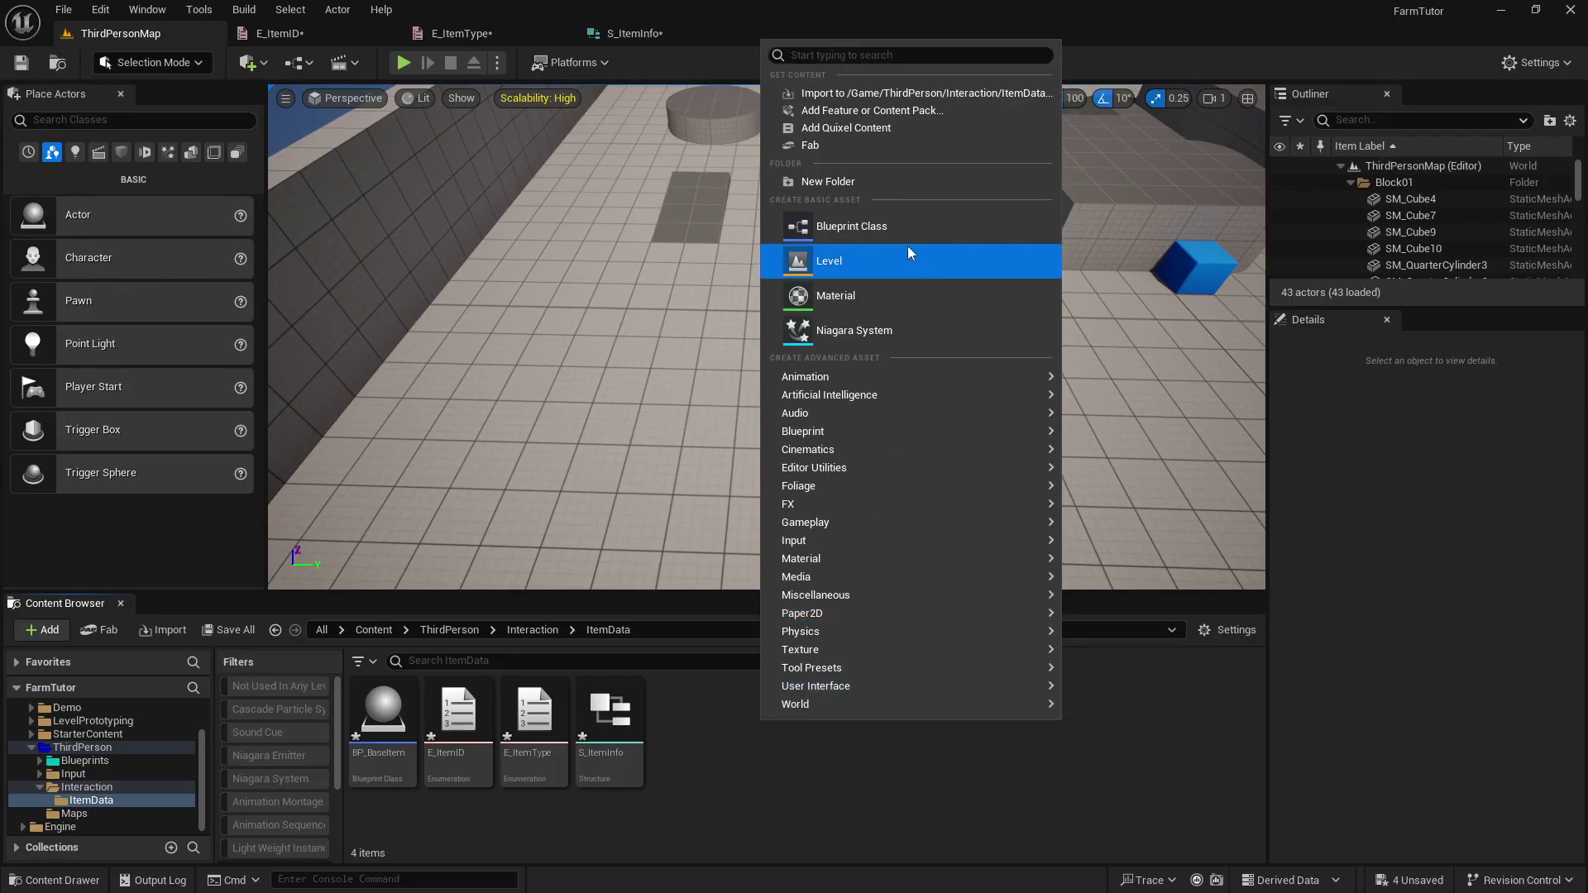
{"action": "left_click", "coordinate": [501, 768]}
{"action": "left_click", "coordinate": [383, 728]}
{"action": "right_click", "coordinate": [384, 719]}
{"action": "left_click", "coordinate": [526, 310]}
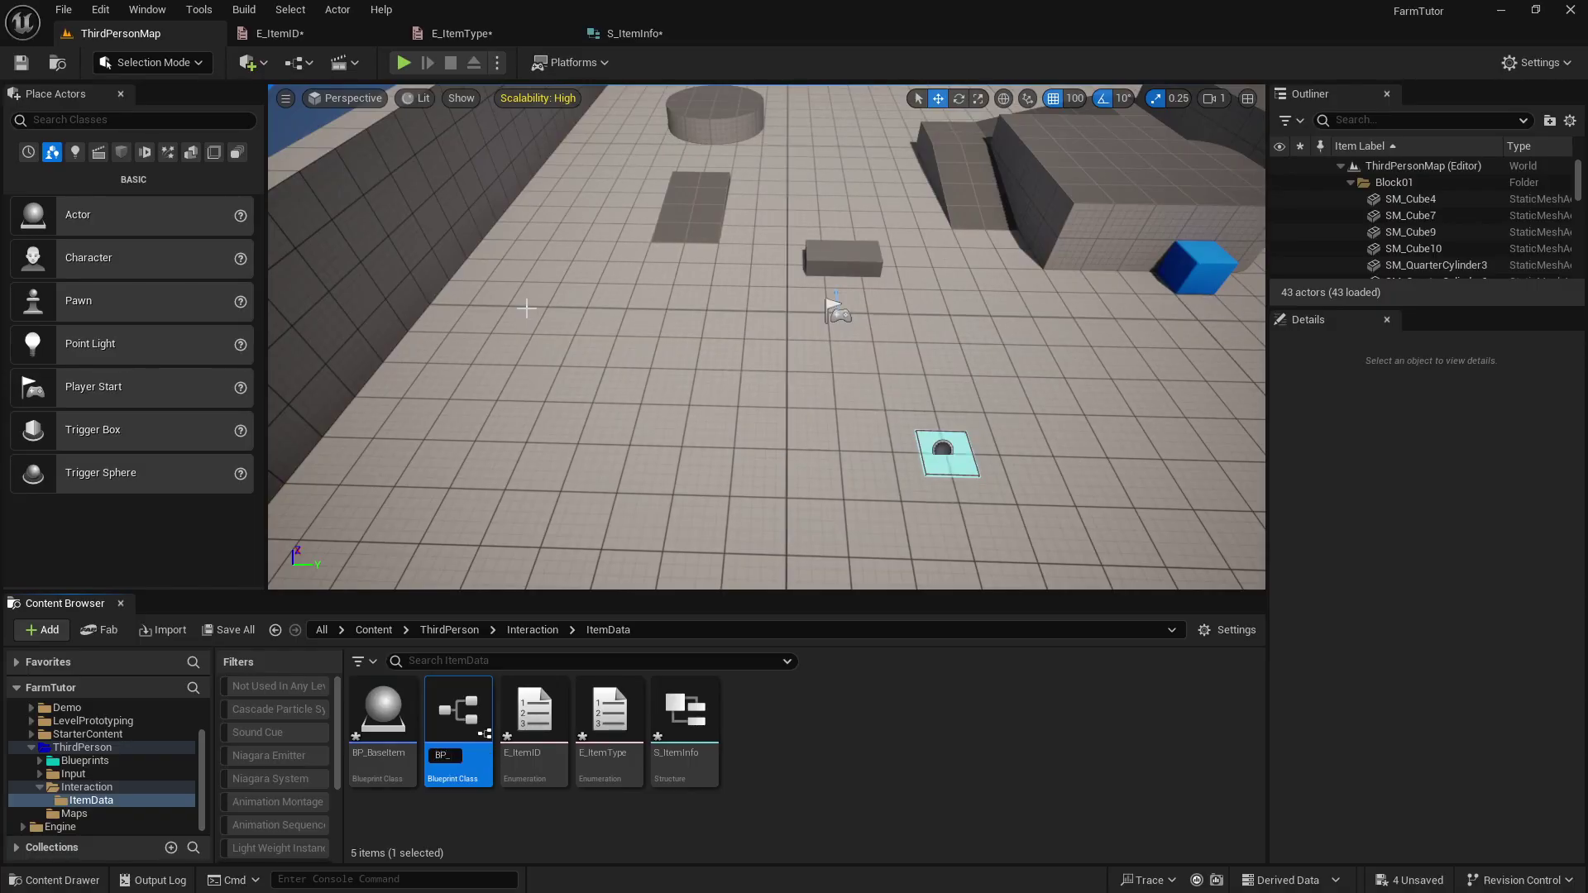
{"action": "type", "text": "BP_BaseIte"}
{"action": "key", "text": "BackSpace"}
{"action": "key", "text": "BackSpace"}
{"action": "key", "text": "BackSpace"}
{"action": "key", "text": "BackSpace"}
{"action": "key", "text": "BackSpace"}
{"action": "key", "text": "BackSpace"}
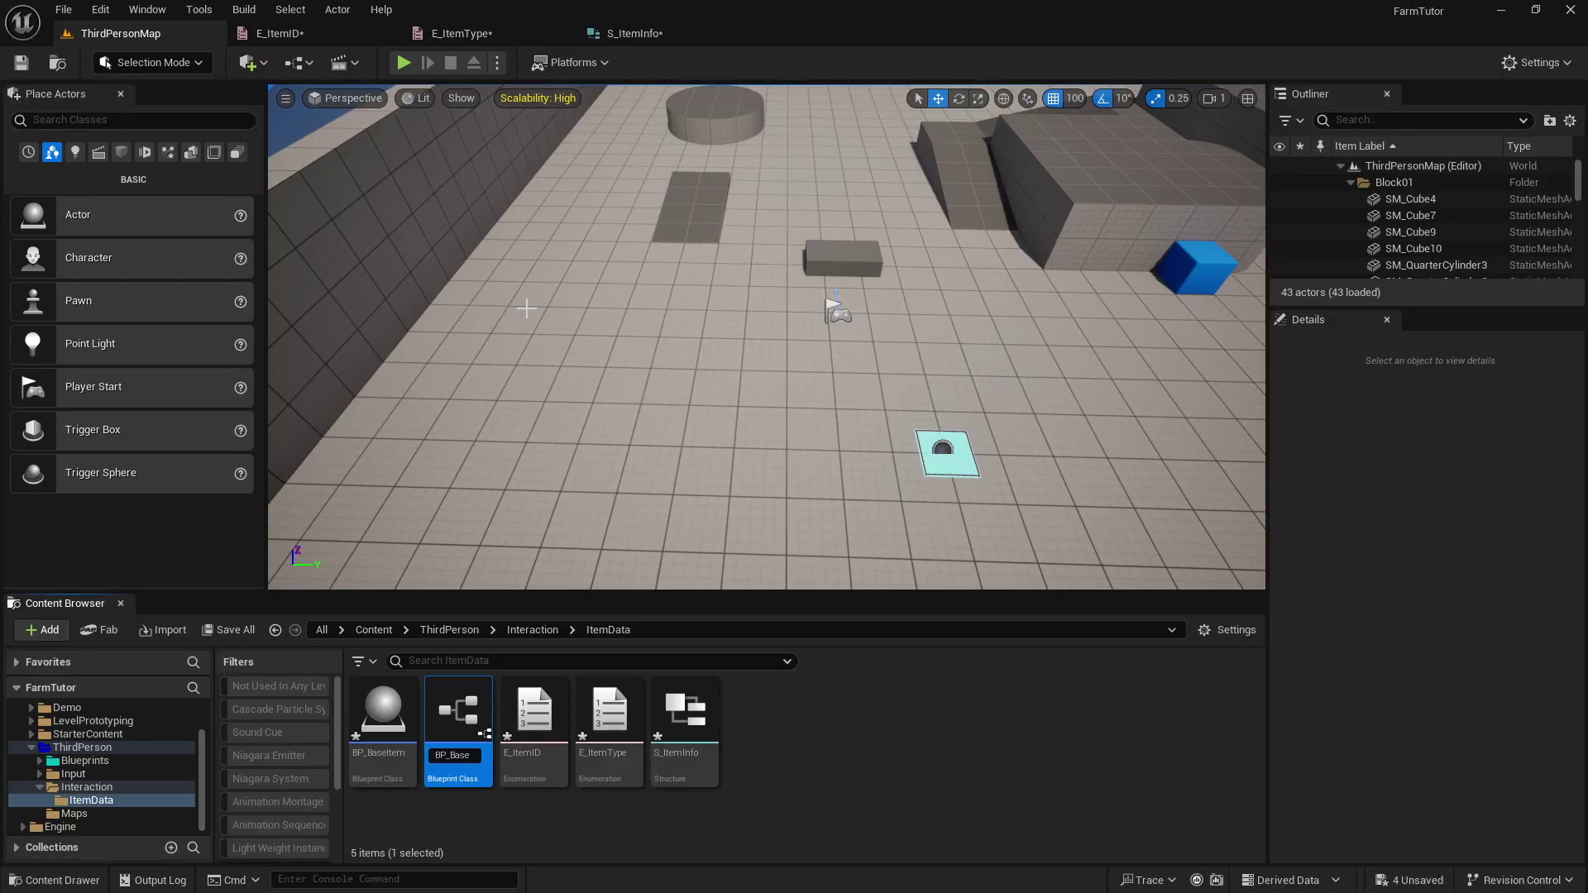
{"action": "key", "text": "Return"}
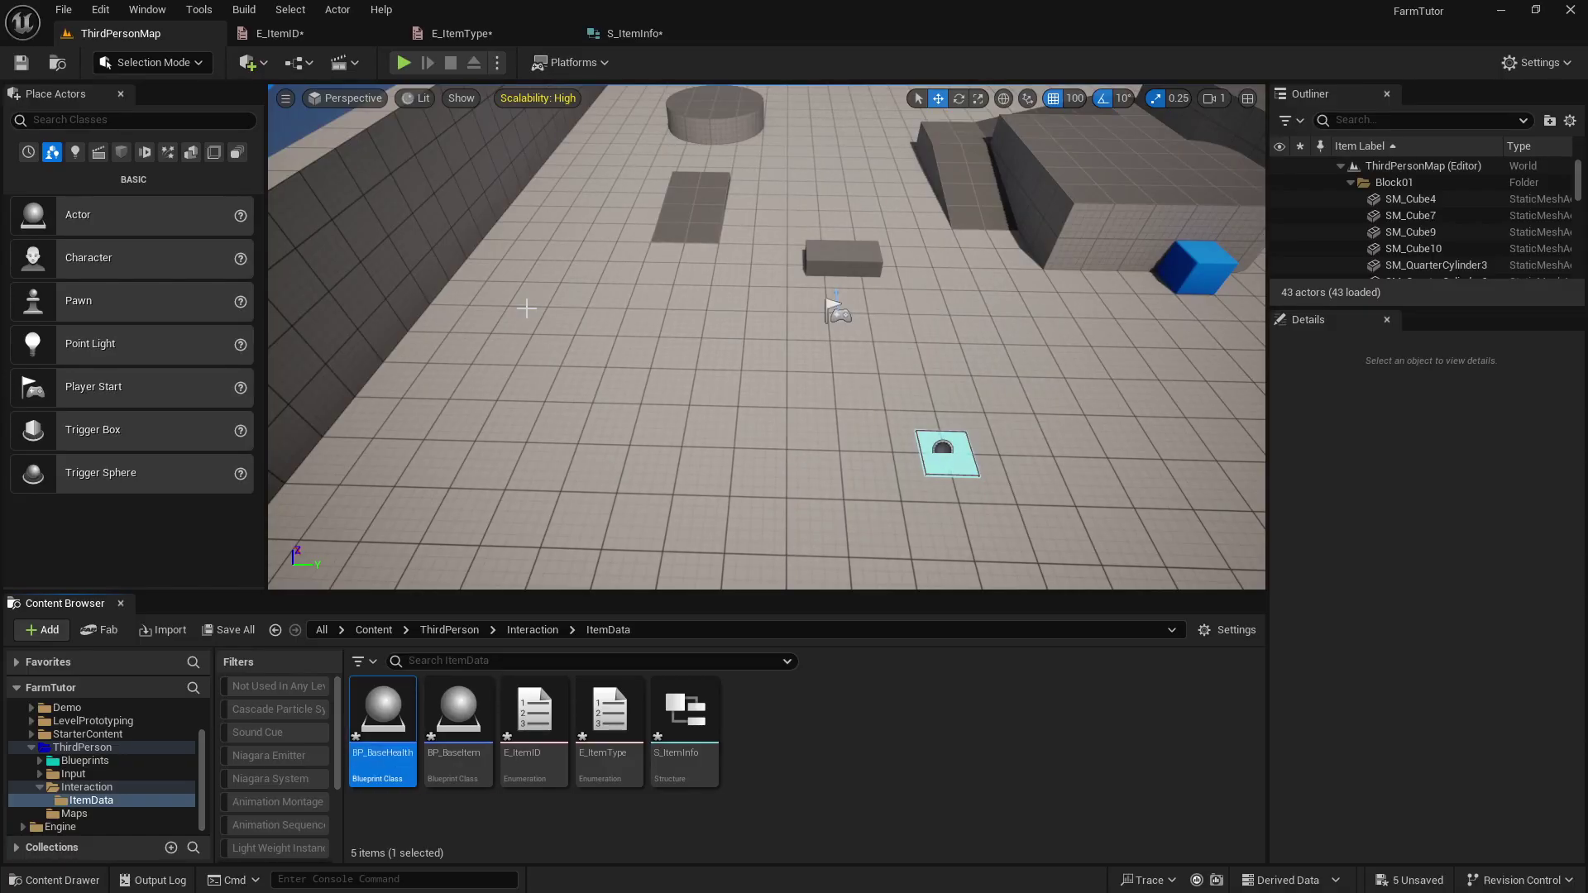
Add a HealthItem folder in ItemData and move BP_BaseHealth into it.
{"action": "right_click", "coordinate": [817, 741]}
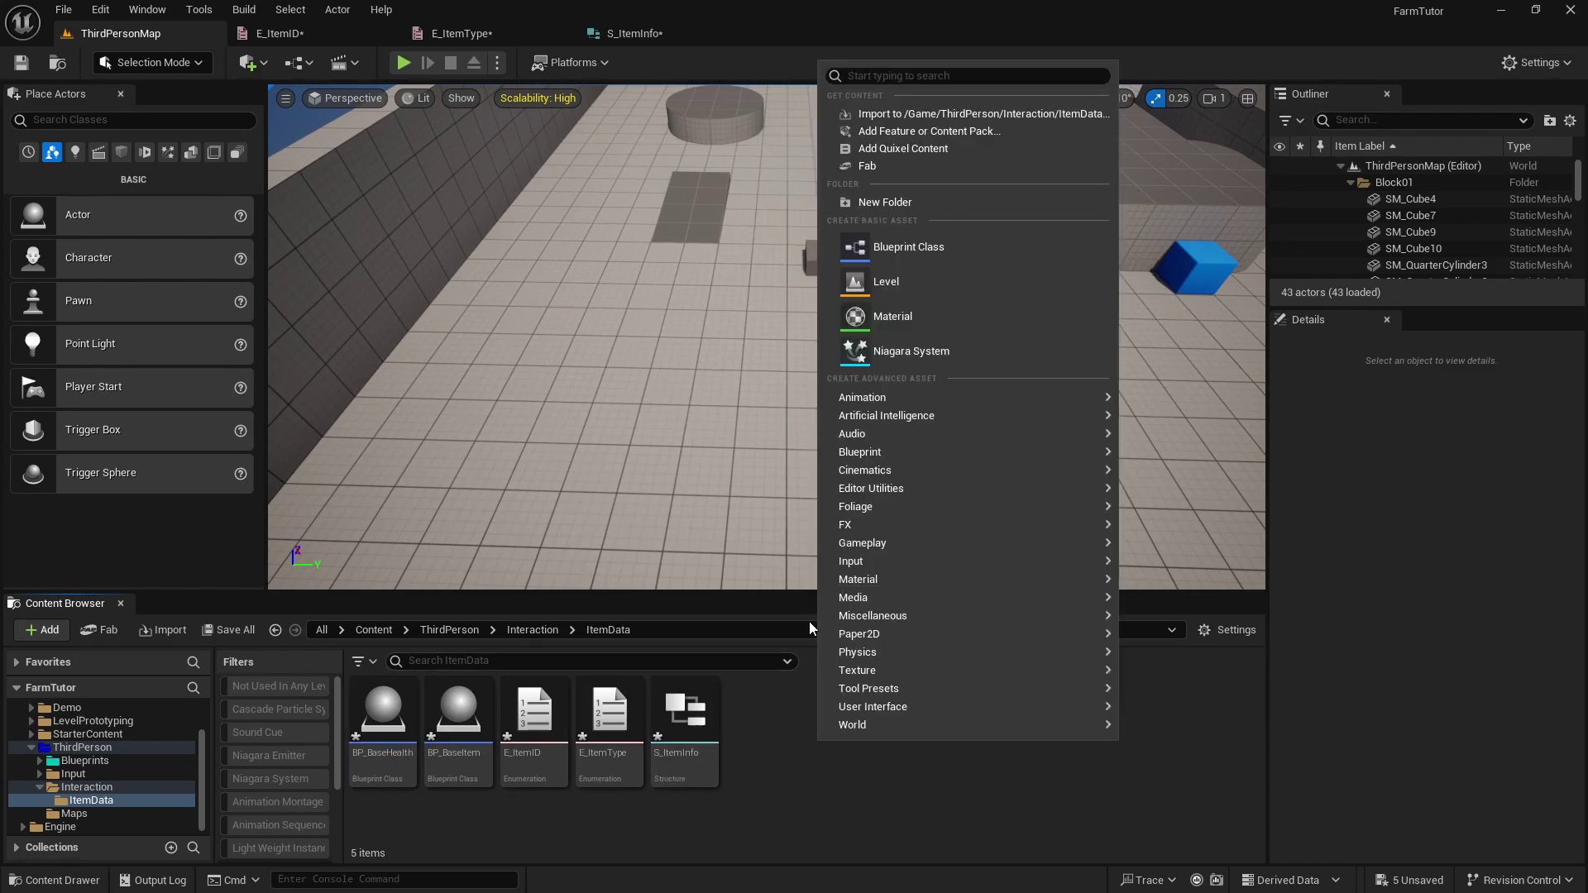
{"action": "left_click", "coordinate": [916, 205]}
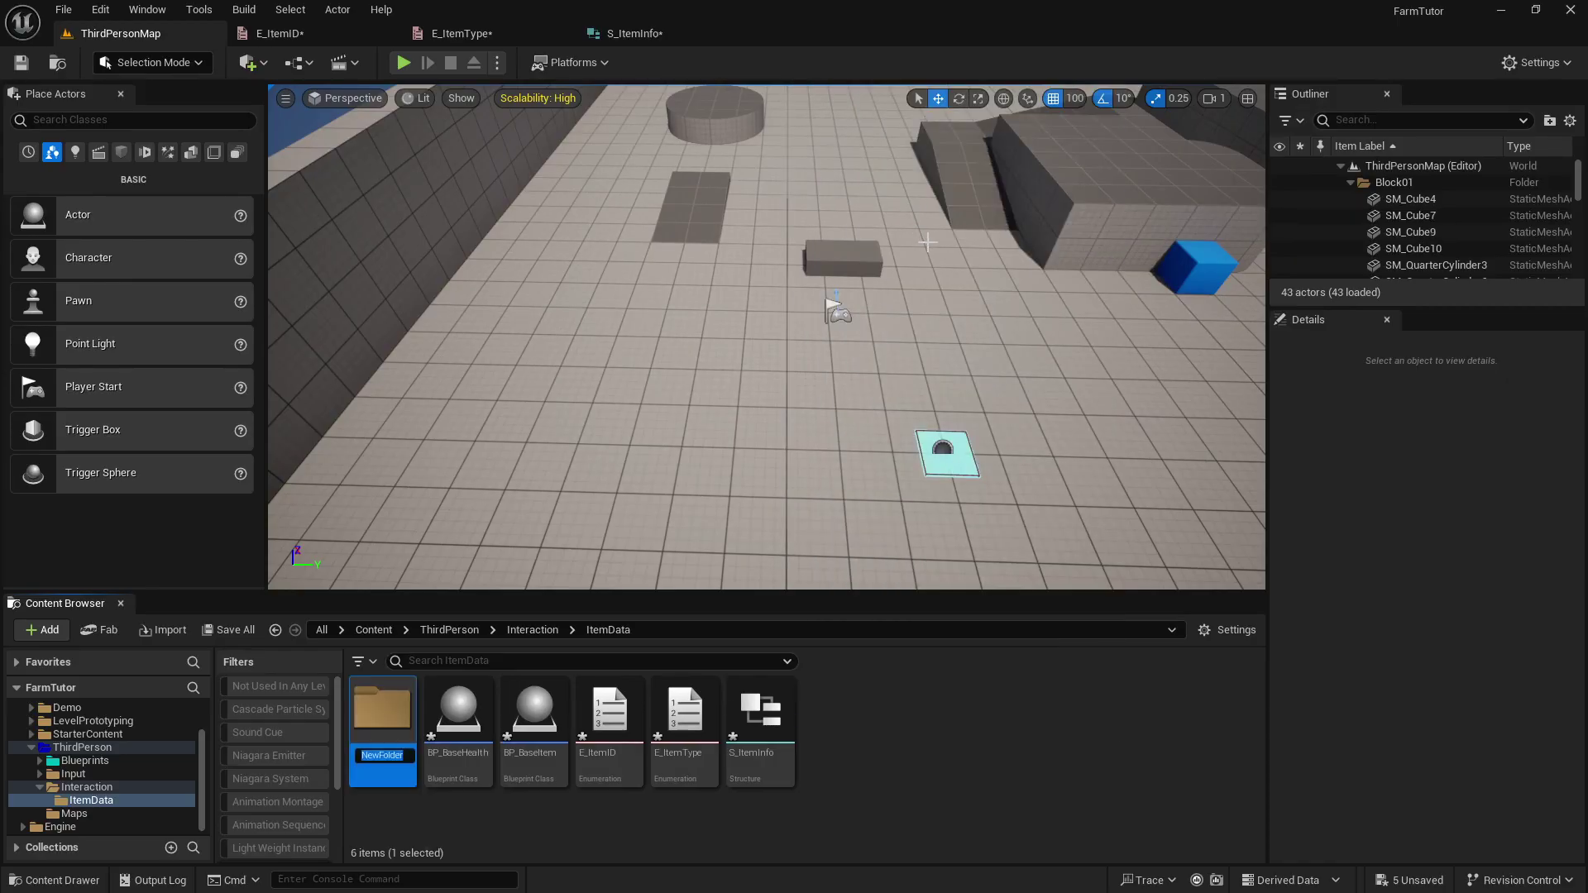
{"action": "type", "text": "HealthItem"}
{"action": "key", "text": "Return"}
{"action": "key", "text": "s"}
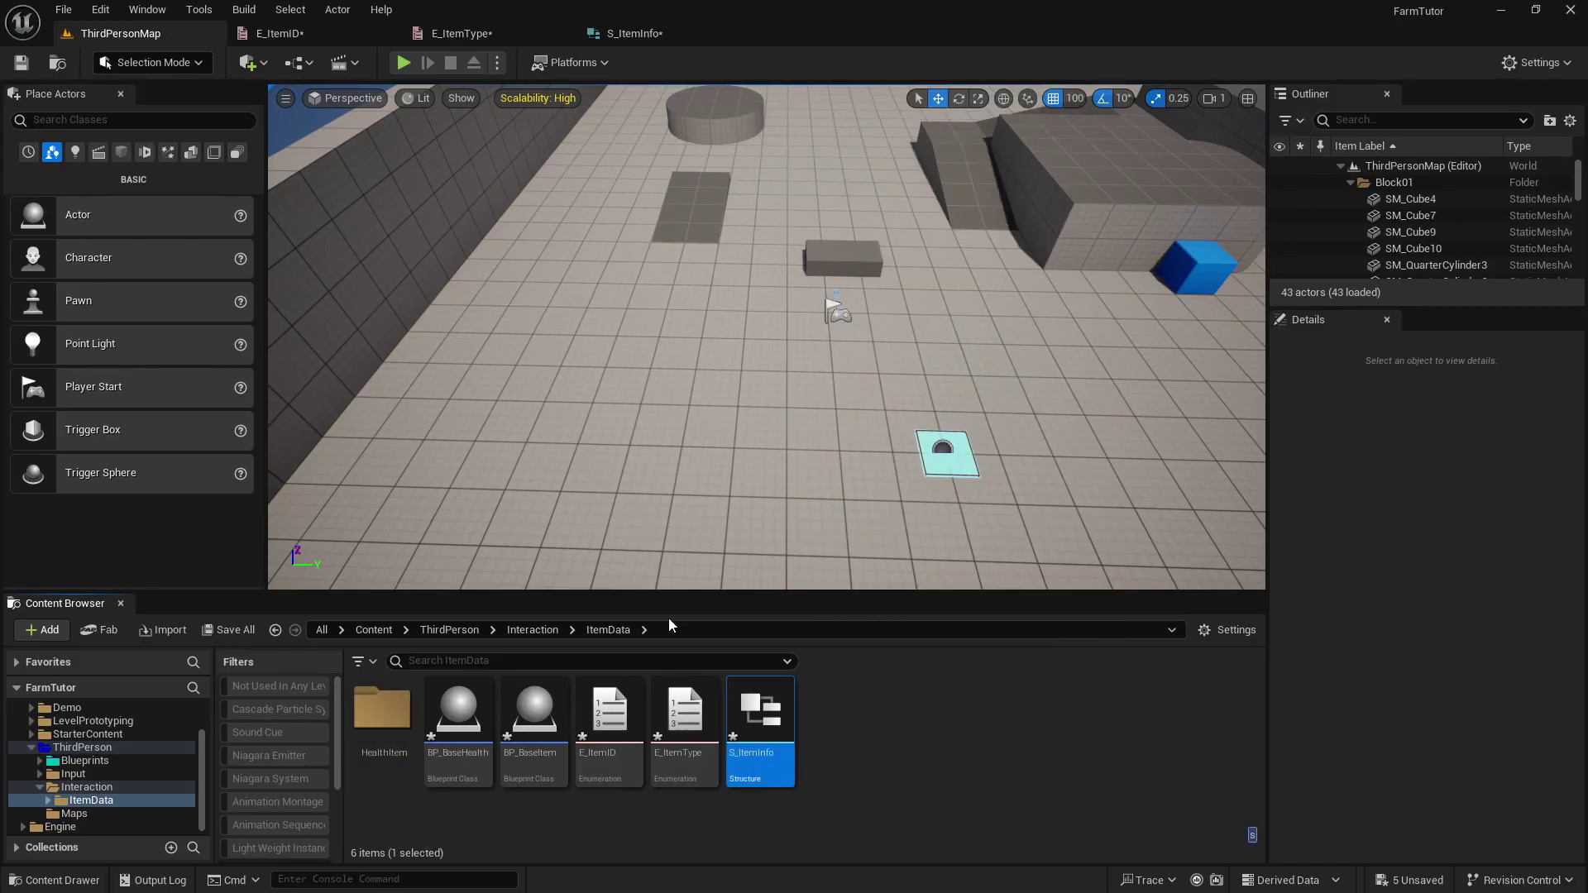
{"action": "left_click_drag", "start_coordinate": [459, 717], "coordinate": [379, 740]}
{"action": "key", "text": "Escape"}
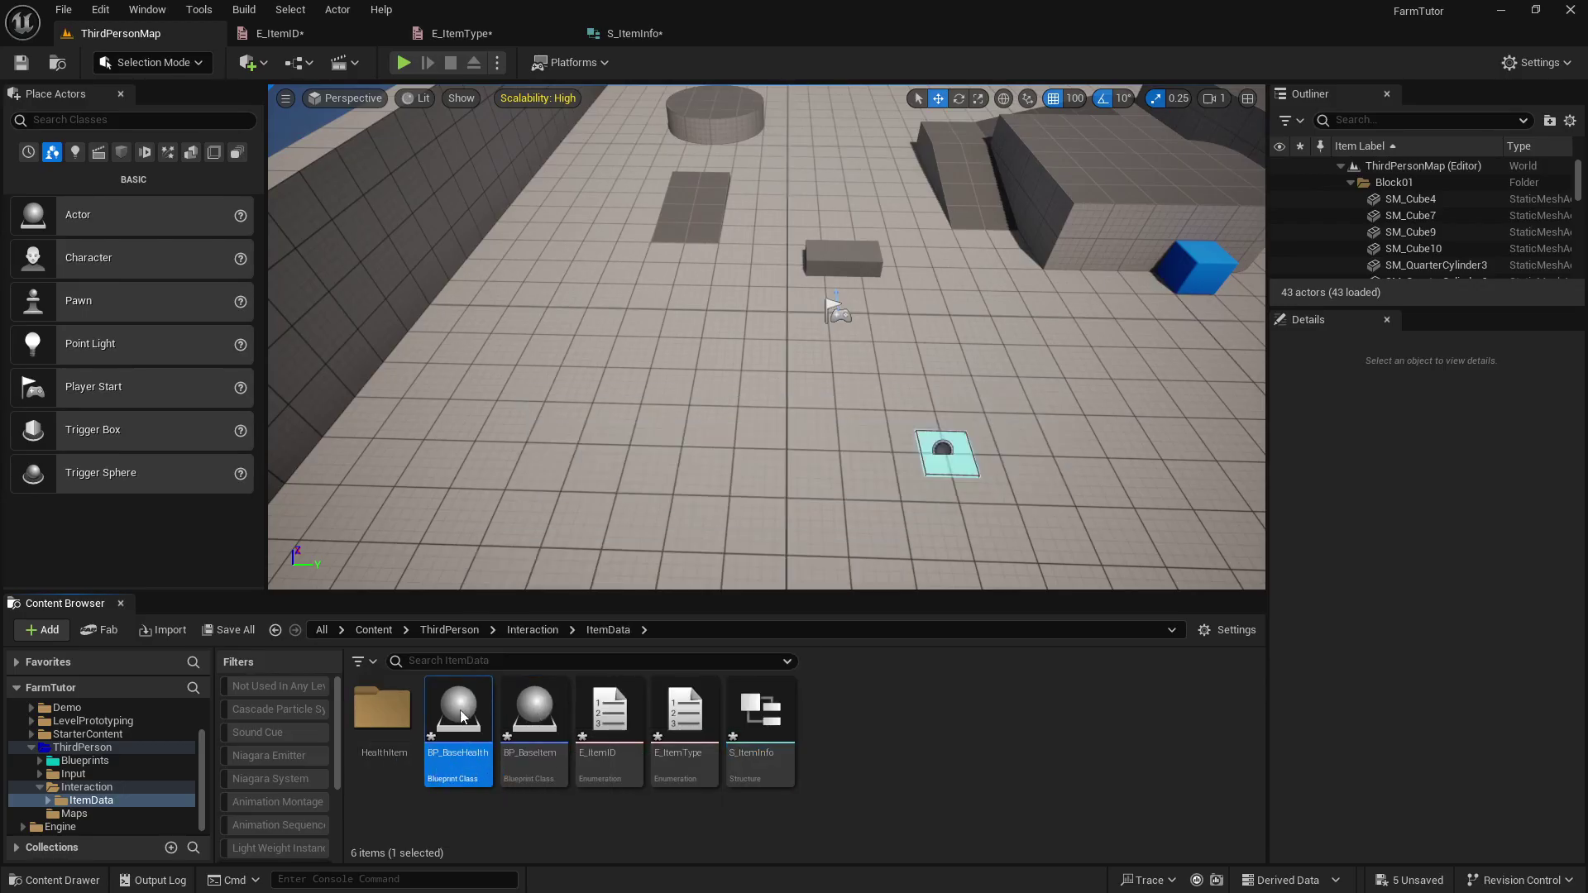
{"action": "left_click_drag", "start_coordinate": [459, 708], "coordinate": [390, 722]}
{"action": "left_click", "coordinate": [414, 761]}
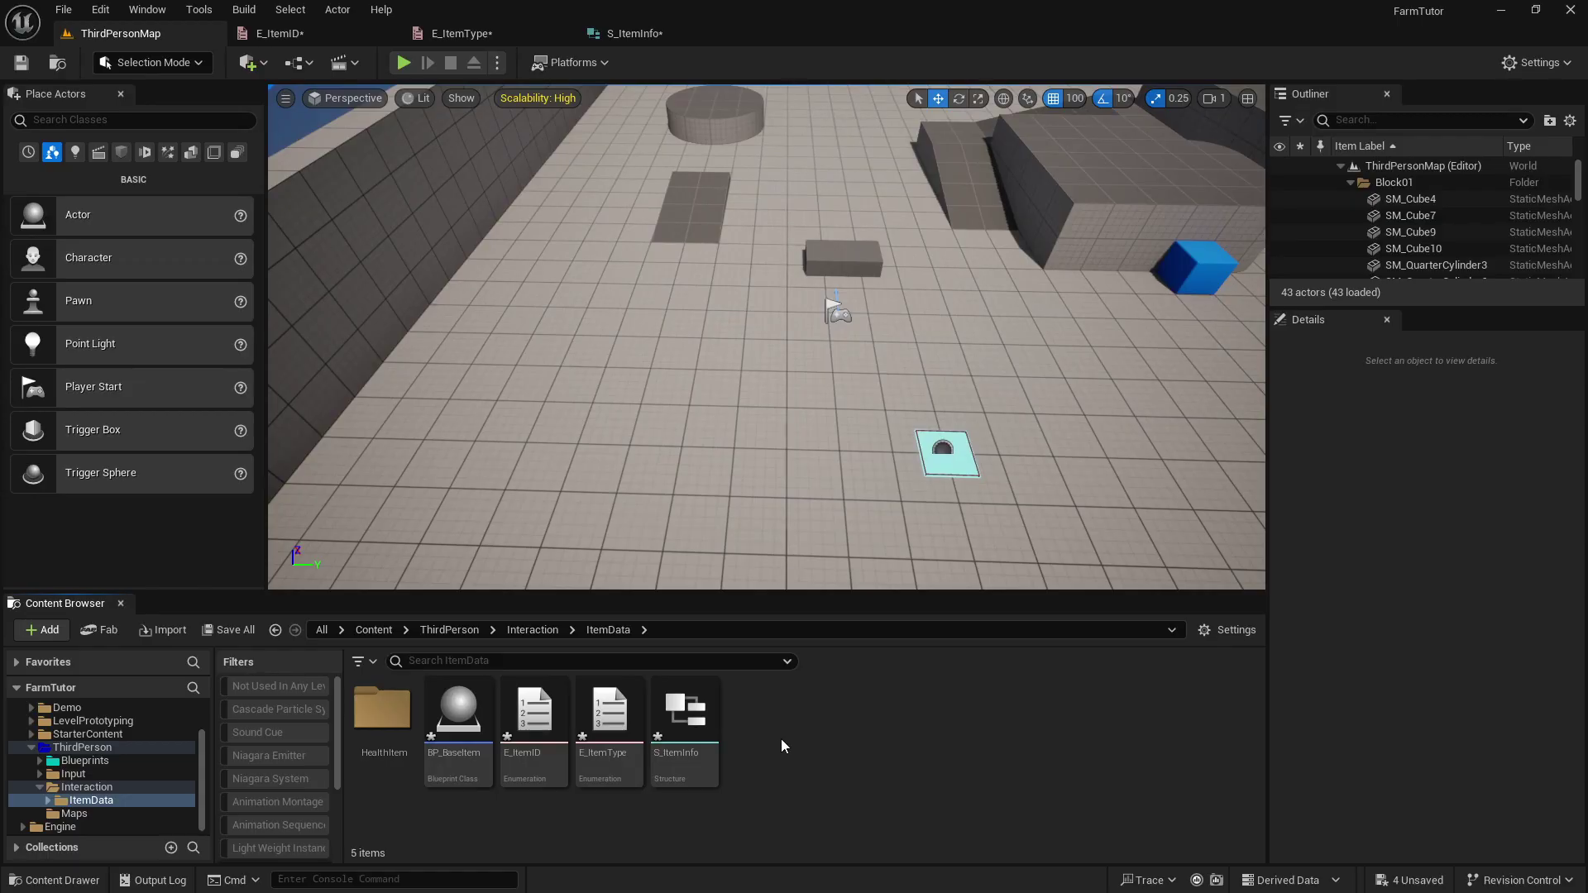
{"action": "left_click", "coordinate": [454, 41]}
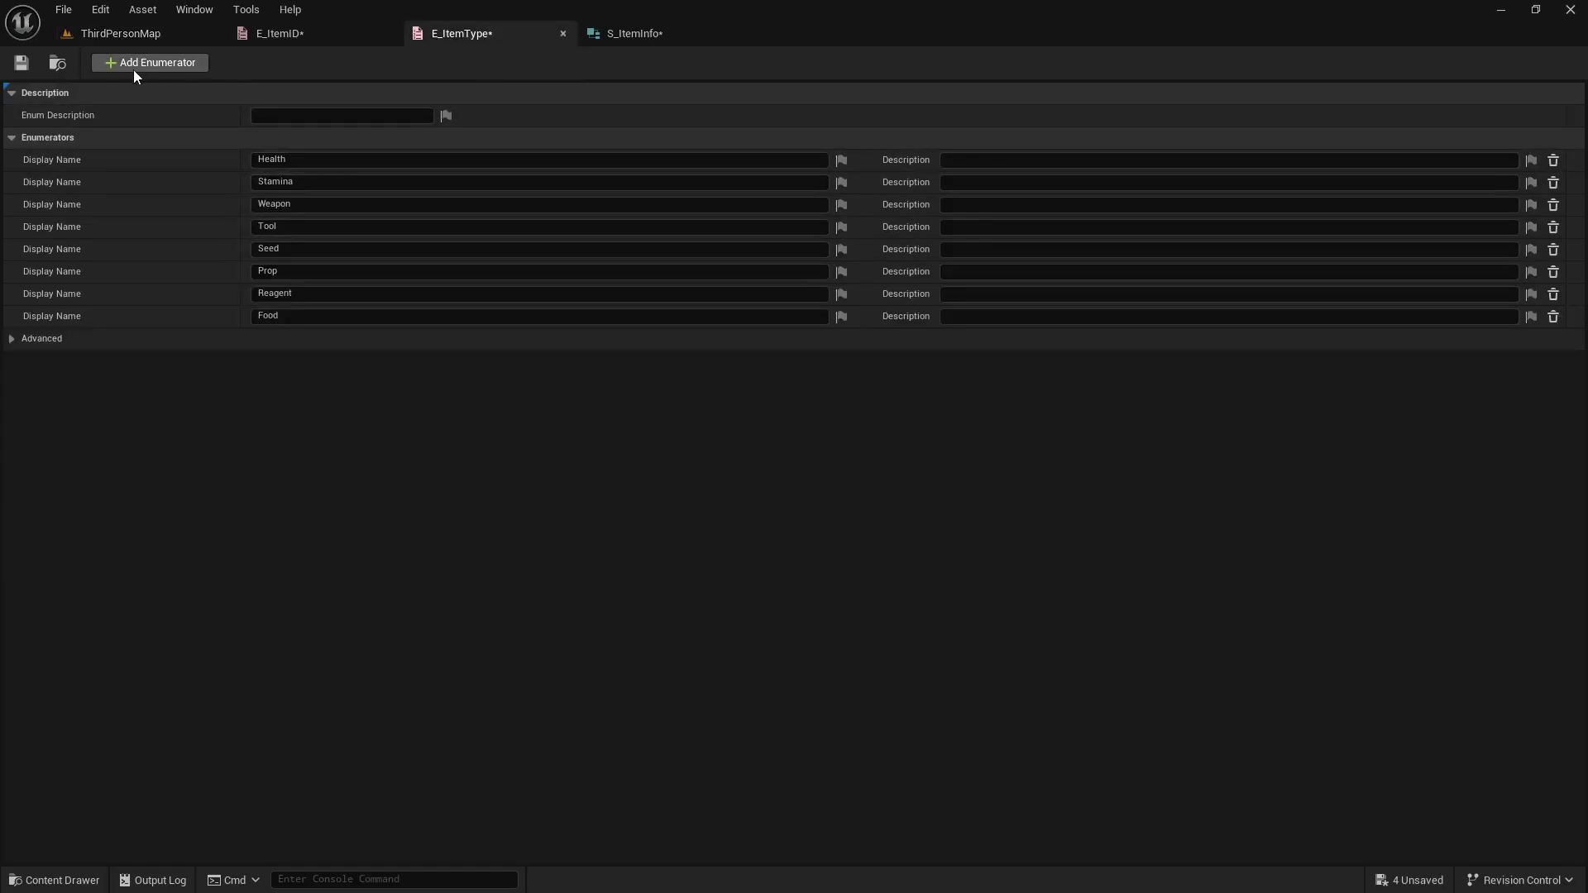
Create a child blueprint of BP_BaseItem named BP_BaseStamina.
{"action": "left_click", "coordinate": [137, 35]}
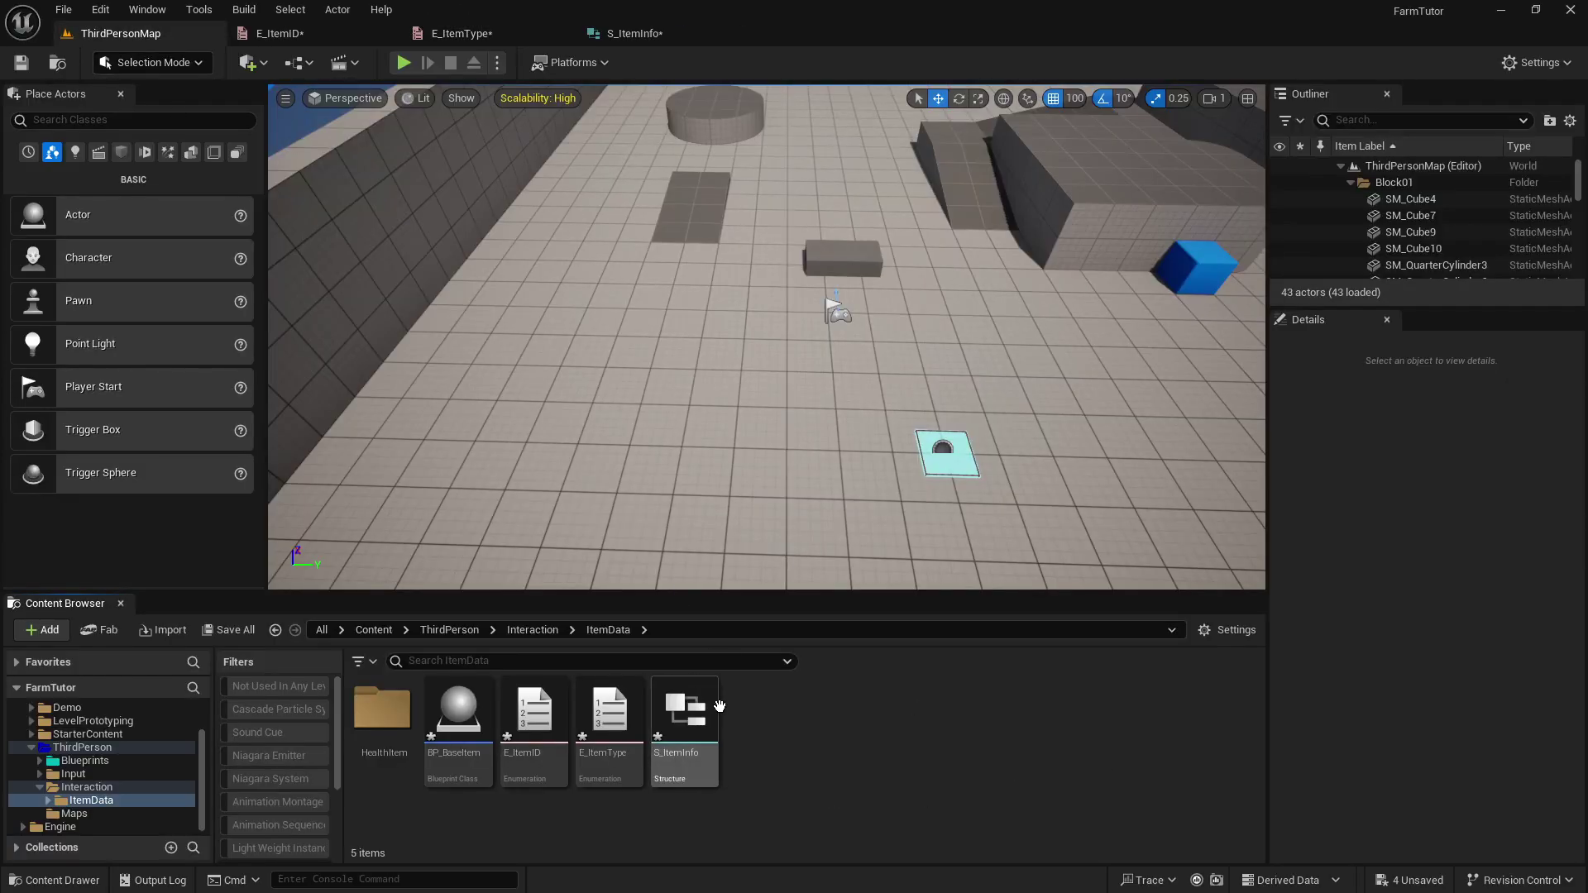
{"action": "right_click", "coordinate": [786, 720]}
{"action": "right_click", "coordinate": [459, 718]}
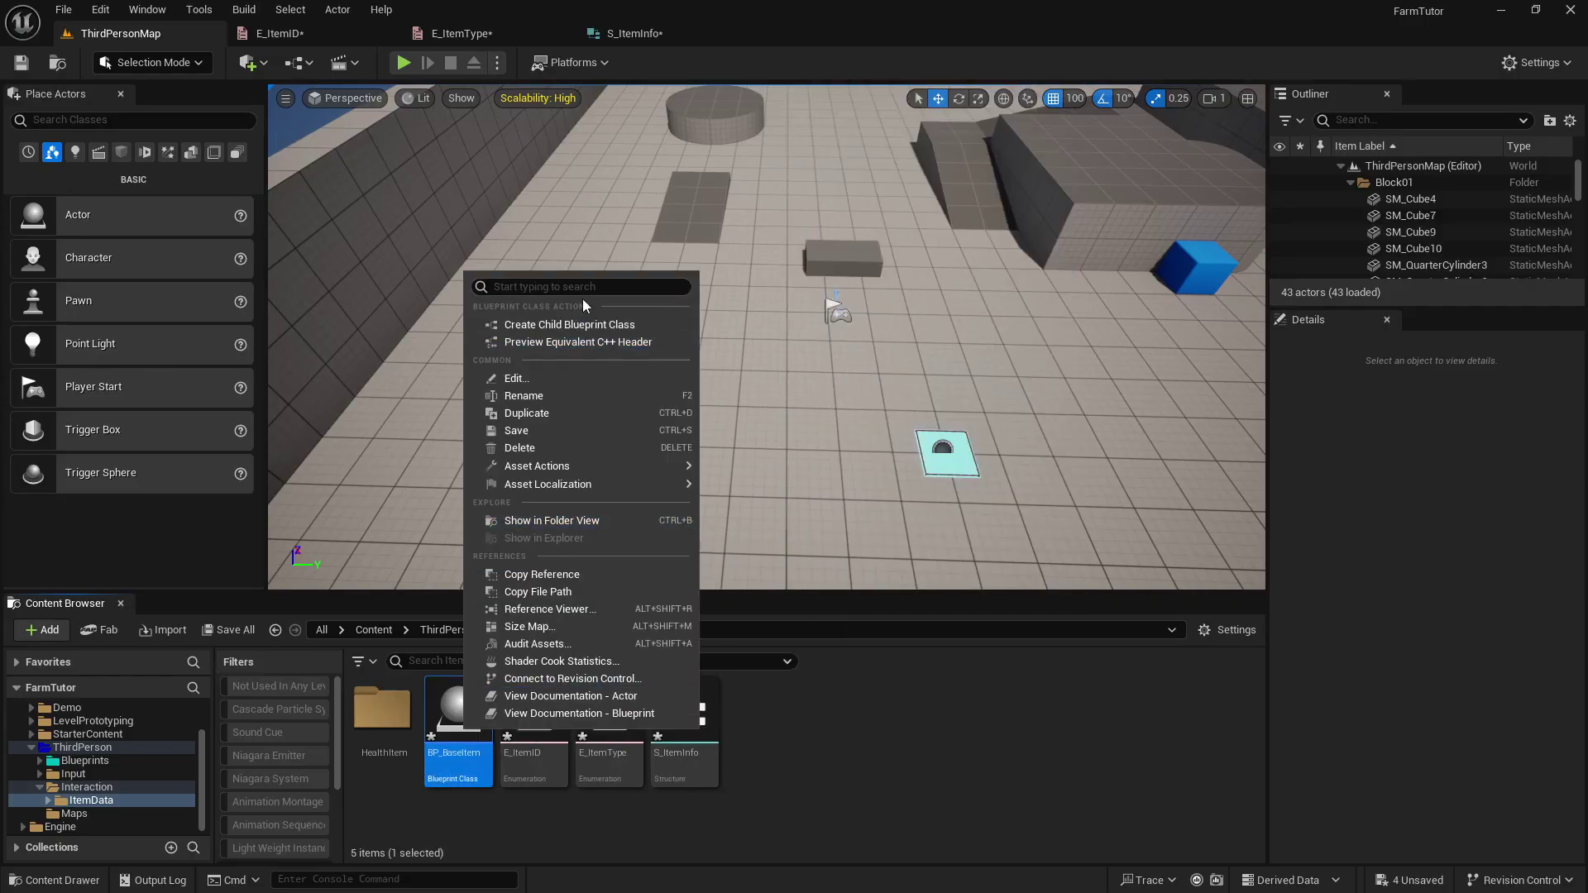
{"action": "left_click", "coordinate": [569, 324]}
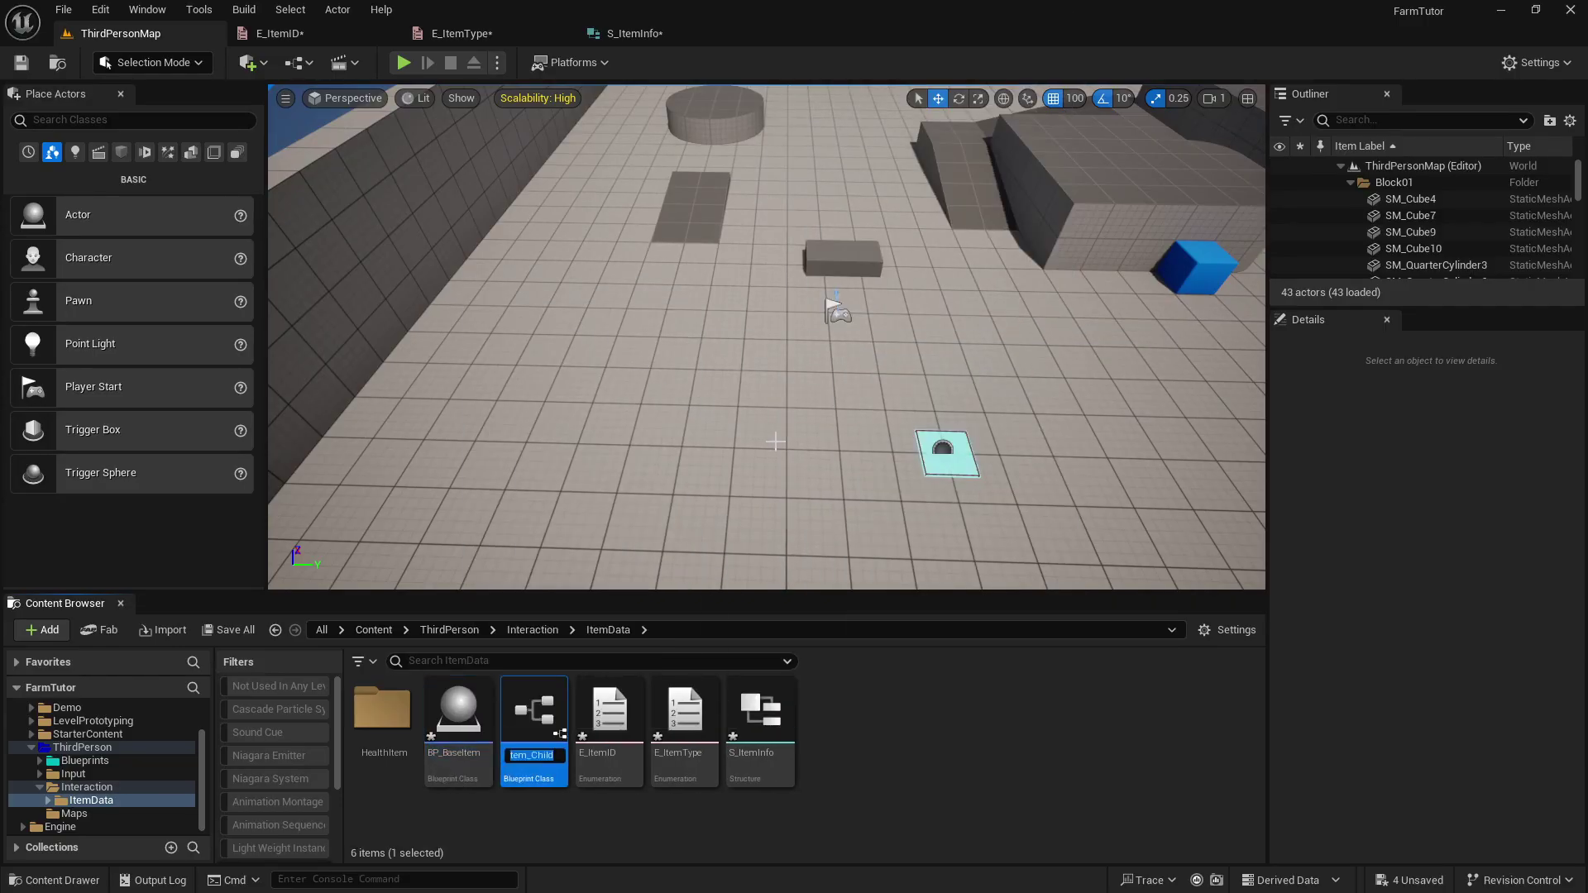
{"action": "type", "text": "BP_BaseStamina"}
{"action": "key", "text": "Return"}
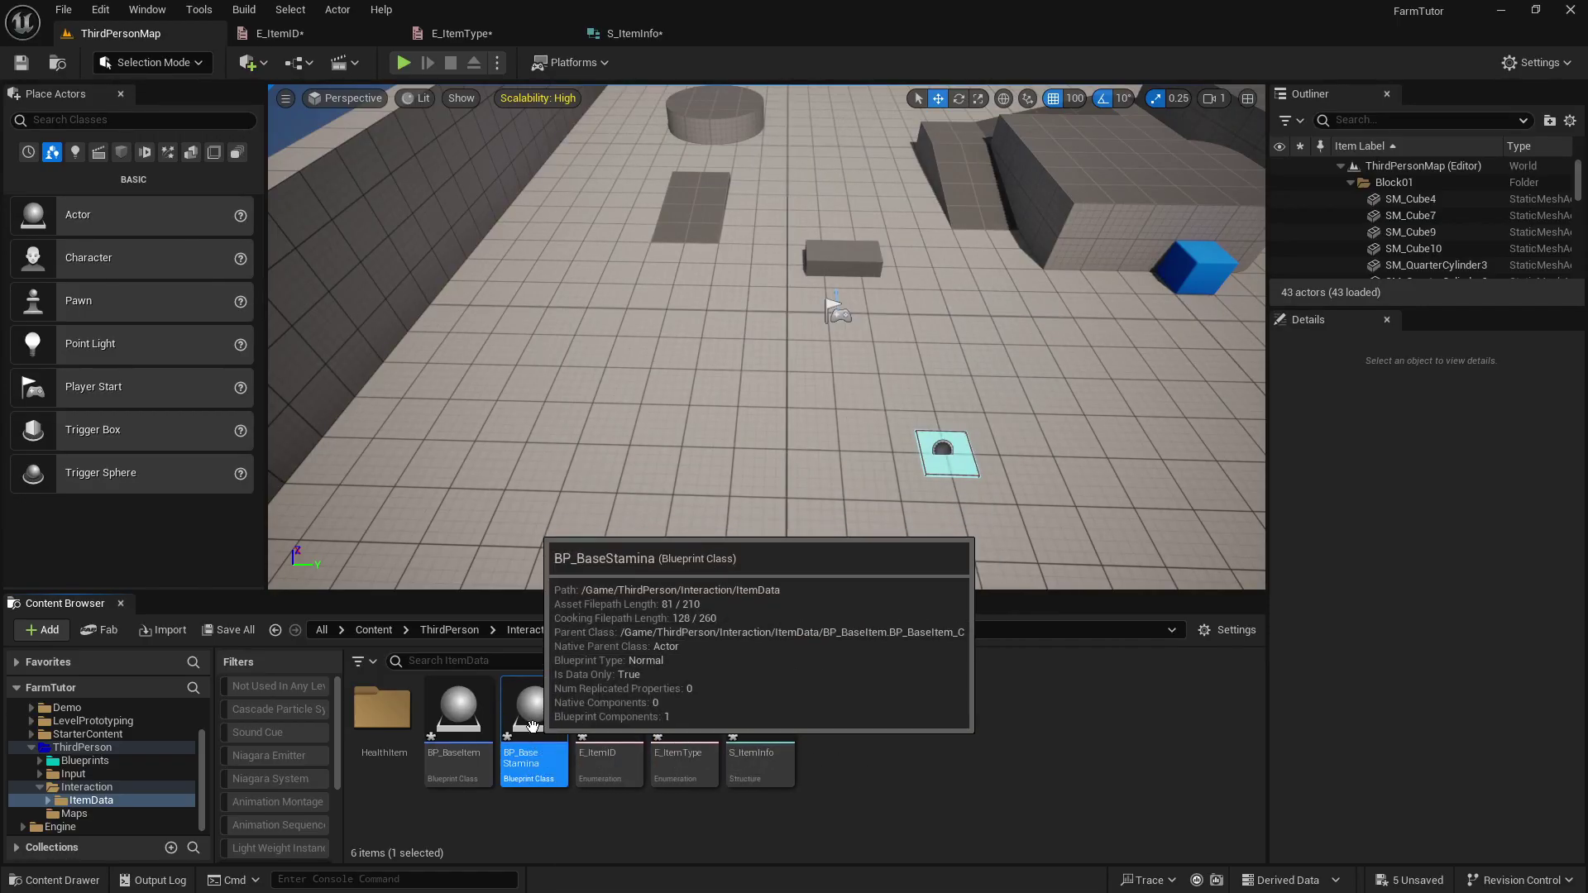
Add a StaminaItems folder, move BP_BaseStamina into it, and check the HealthItem folder's contents.
{"action": "right_click", "coordinate": [890, 723]}
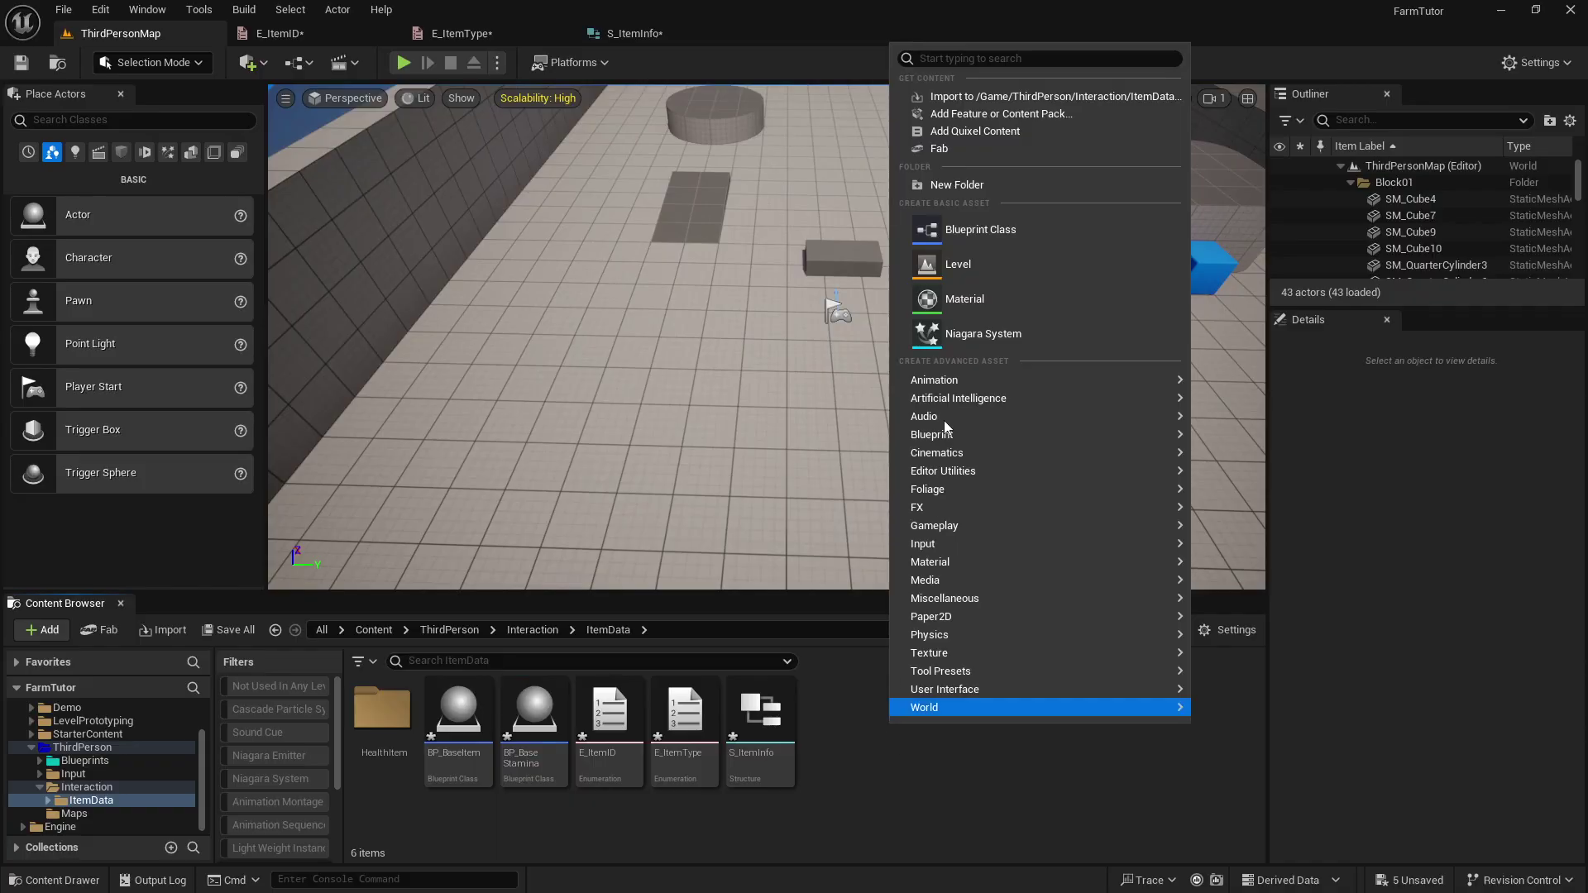
{"action": "left_click", "coordinate": [959, 190]}
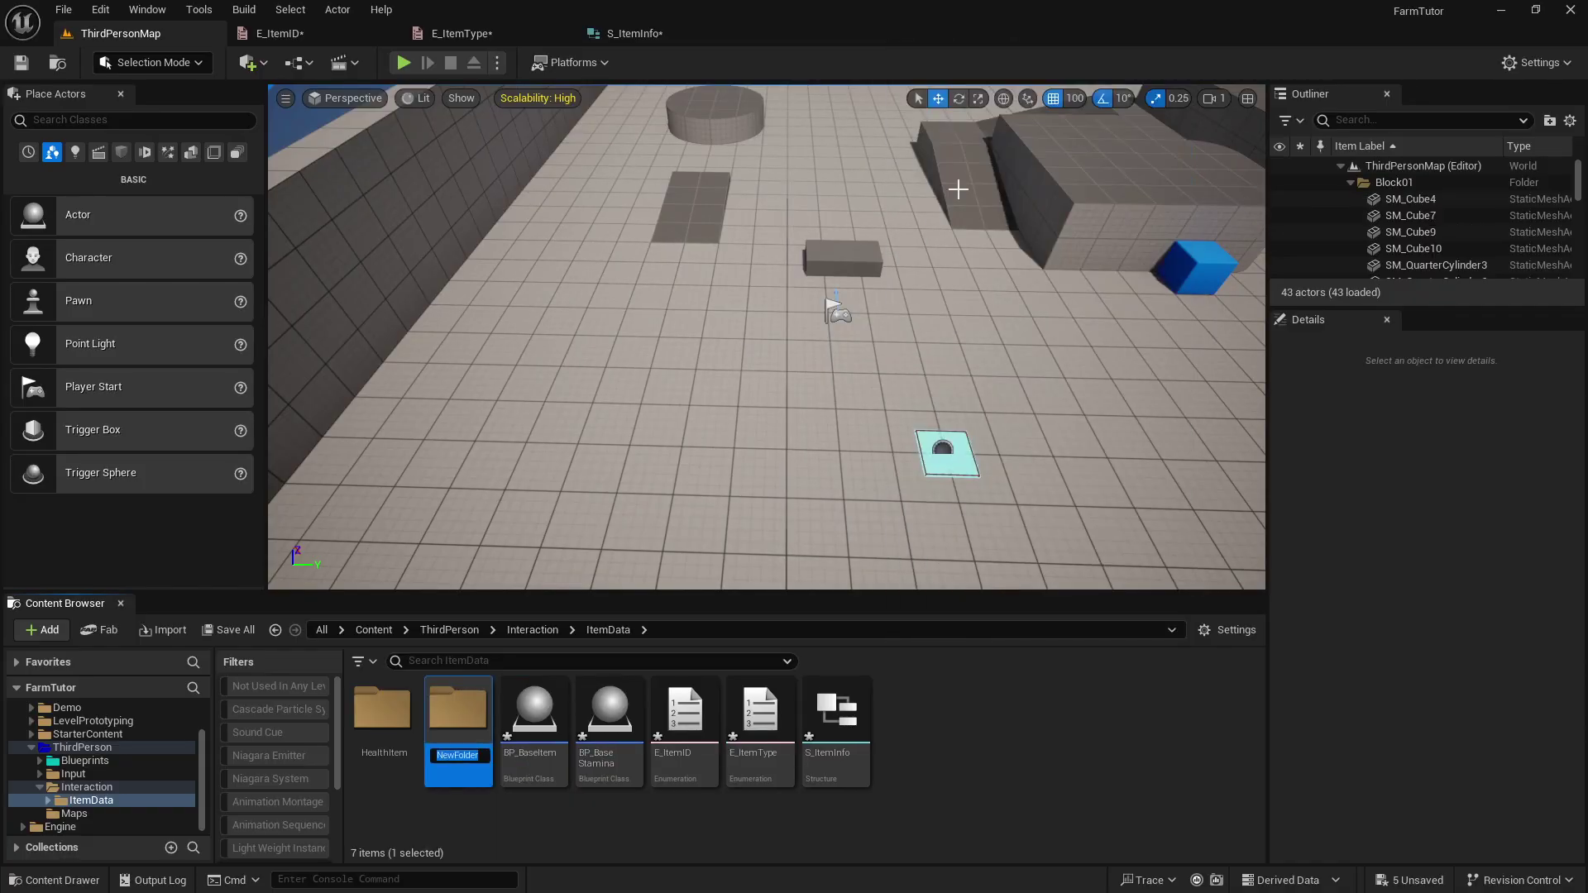
{"action": "type", "text": "StaminaItems"}
{"action": "left_click_drag", "start_coordinate": [610, 712], "coordinate": [450, 741]}
{"action": "left_click", "coordinate": [488, 766]}
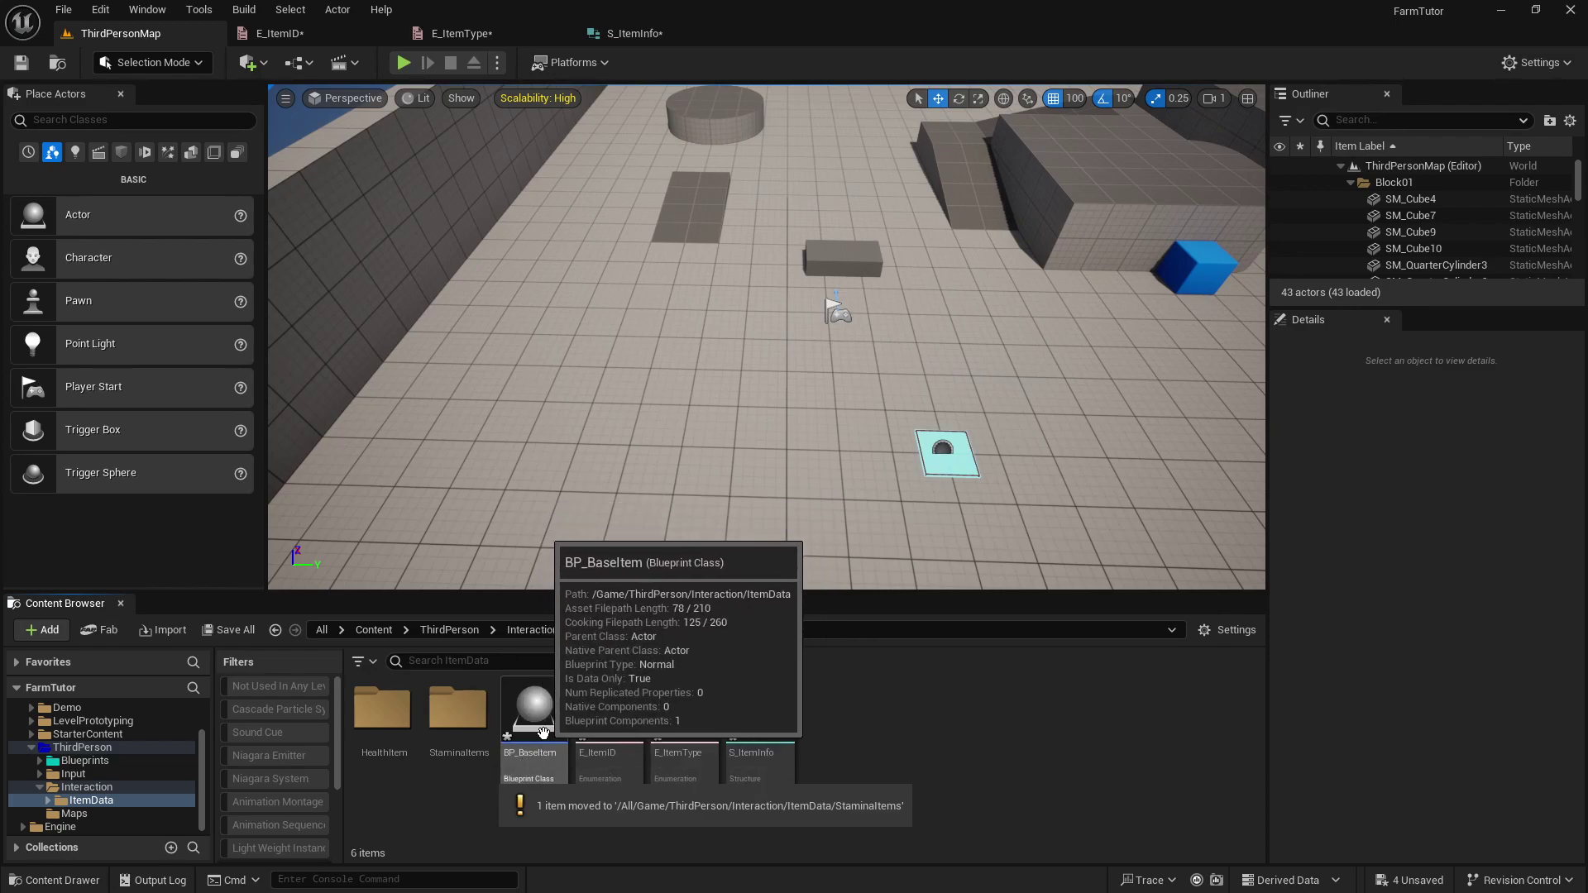
{"action": "left_click", "coordinate": [392, 723]}
{"action": "double_click", "coordinate": [395, 725]}
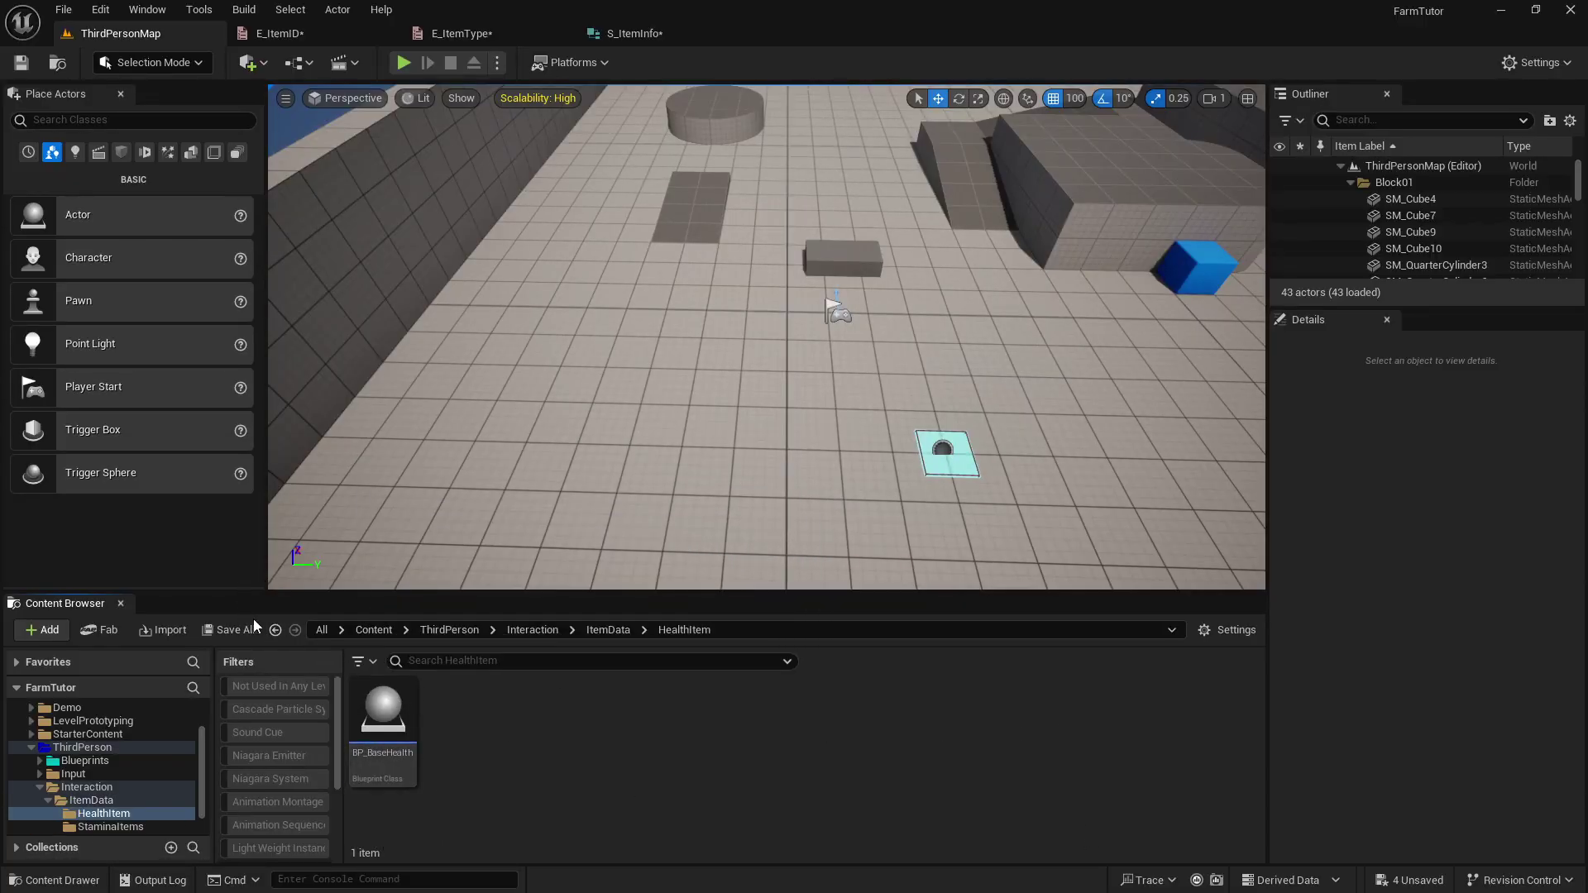
{"action": "left_click", "coordinate": [275, 630]}
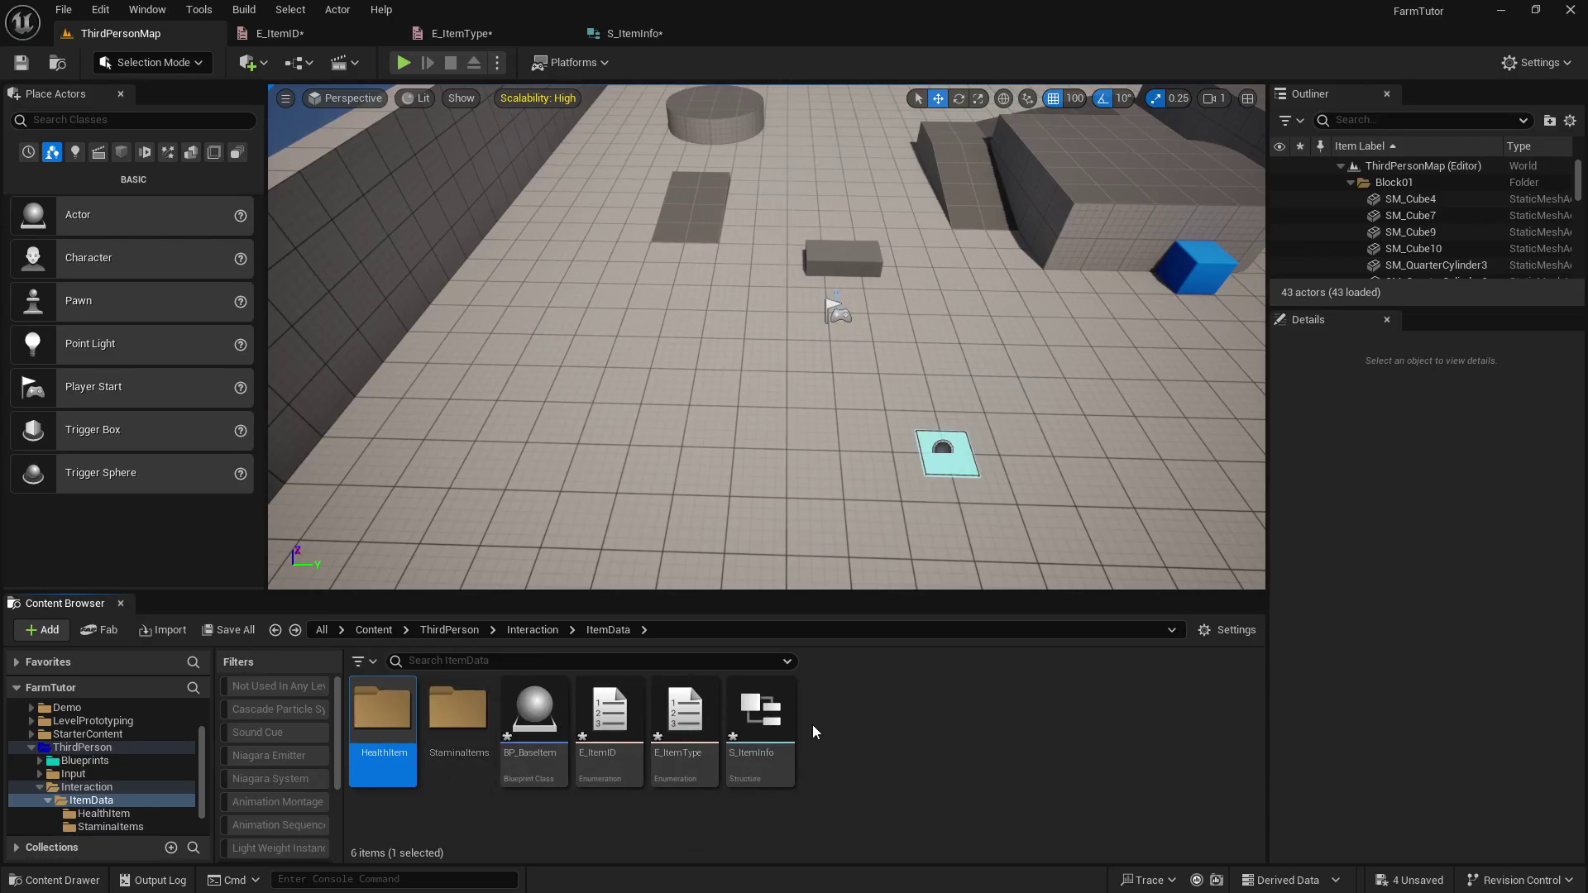
Create BP_BaseWeapon and BP_BaseTool as child blueprints of BP_BaseItem in ItemData.
{"action": "left_click", "coordinate": [461, 33]}
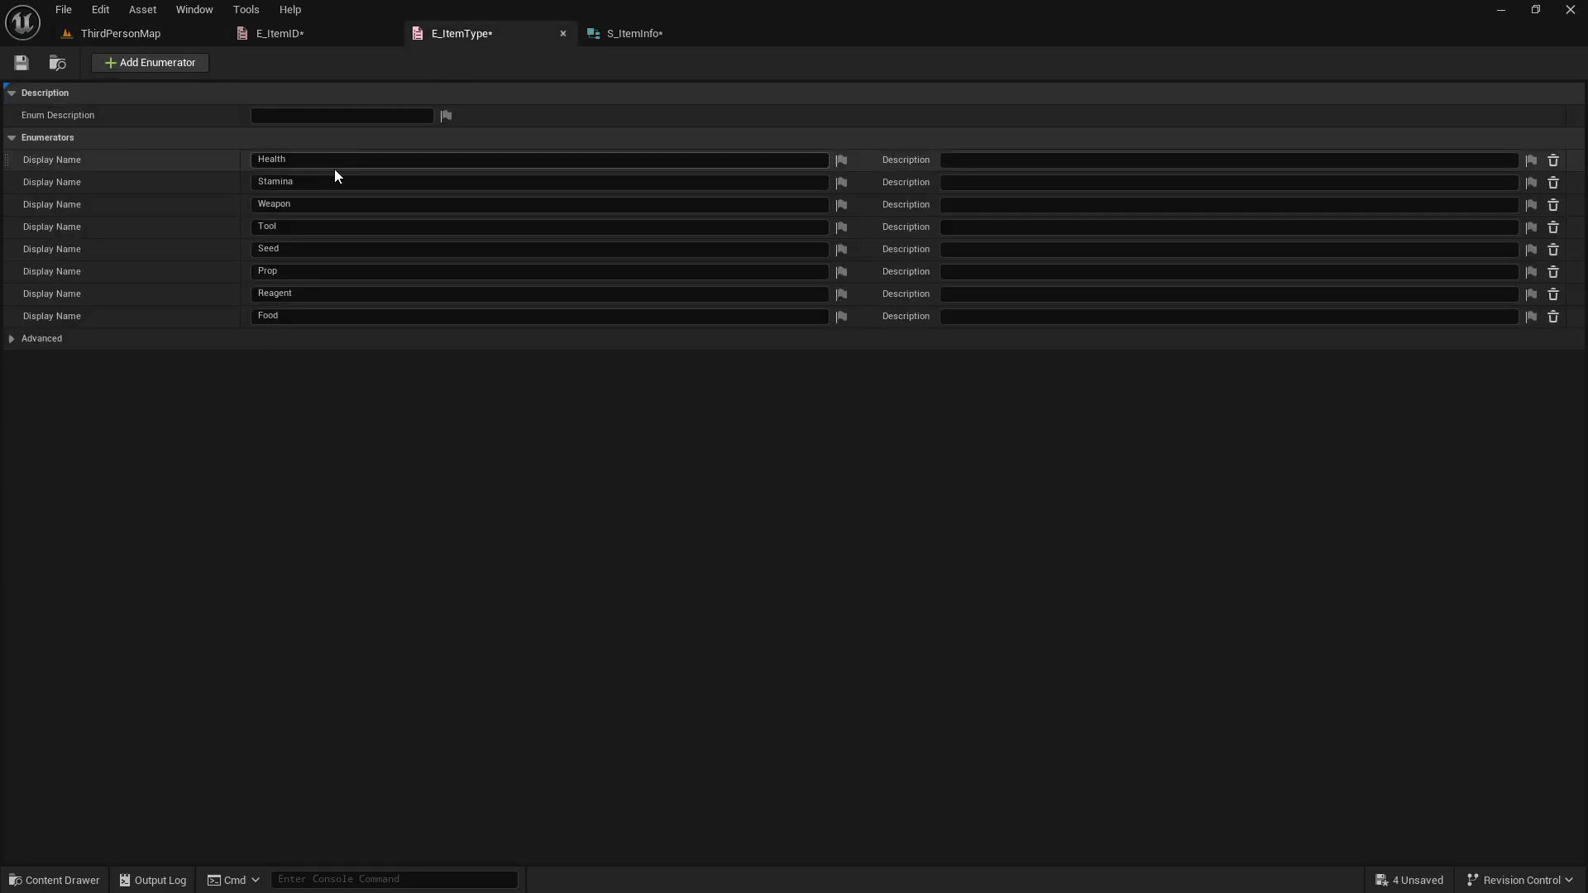
{"action": "left_click", "coordinate": [115, 33]}
{"action": "right_click", "coordinate": [566, 713]}
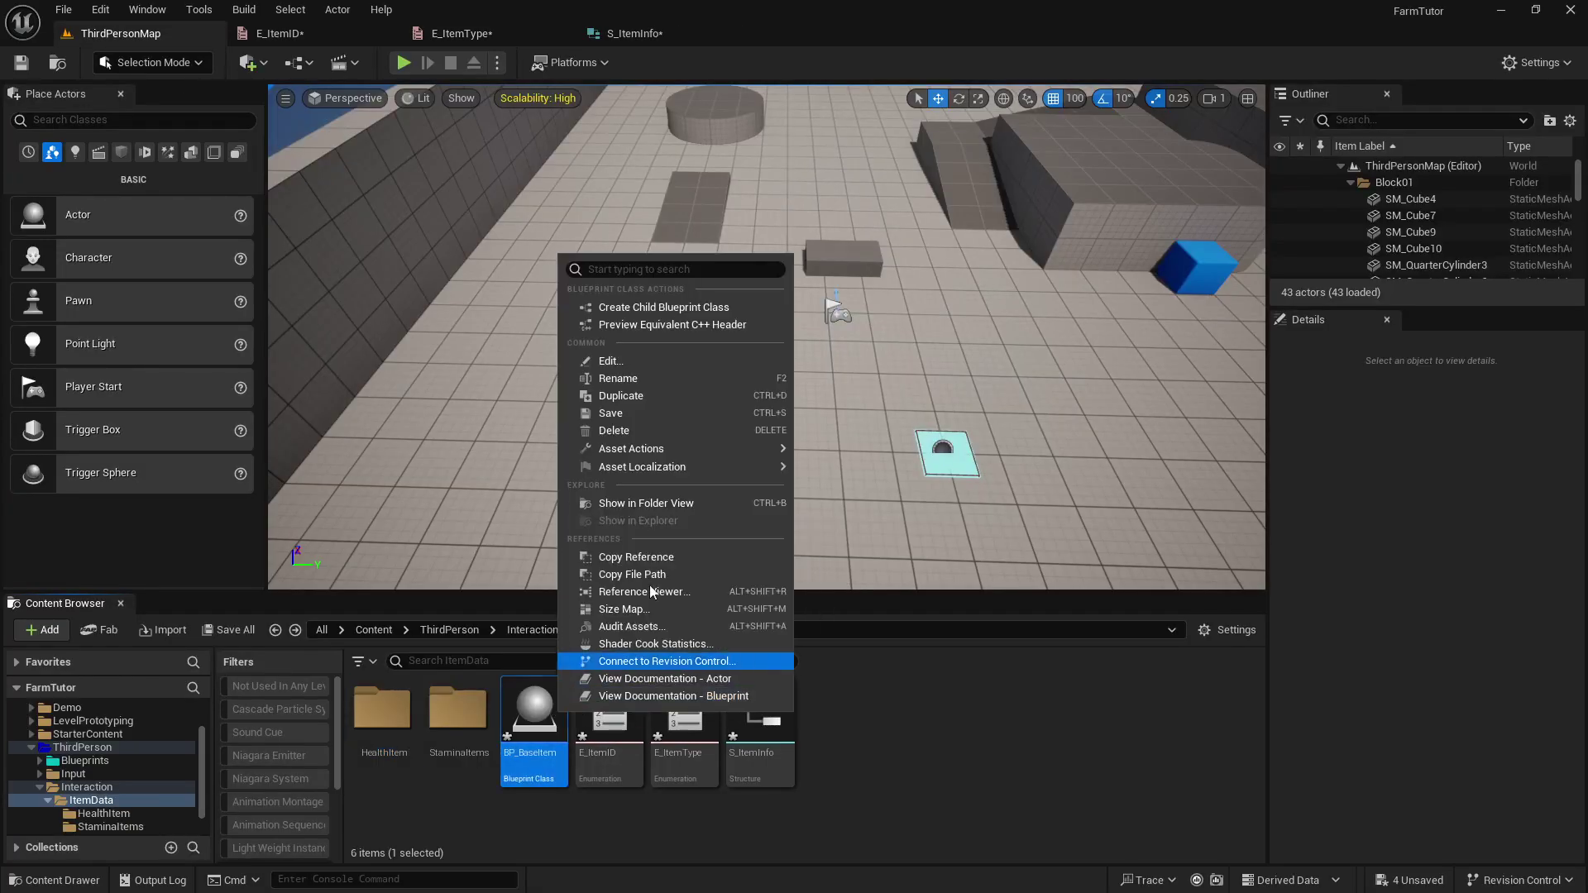
{"action": "left_click", "coordinate": [709, 304]}
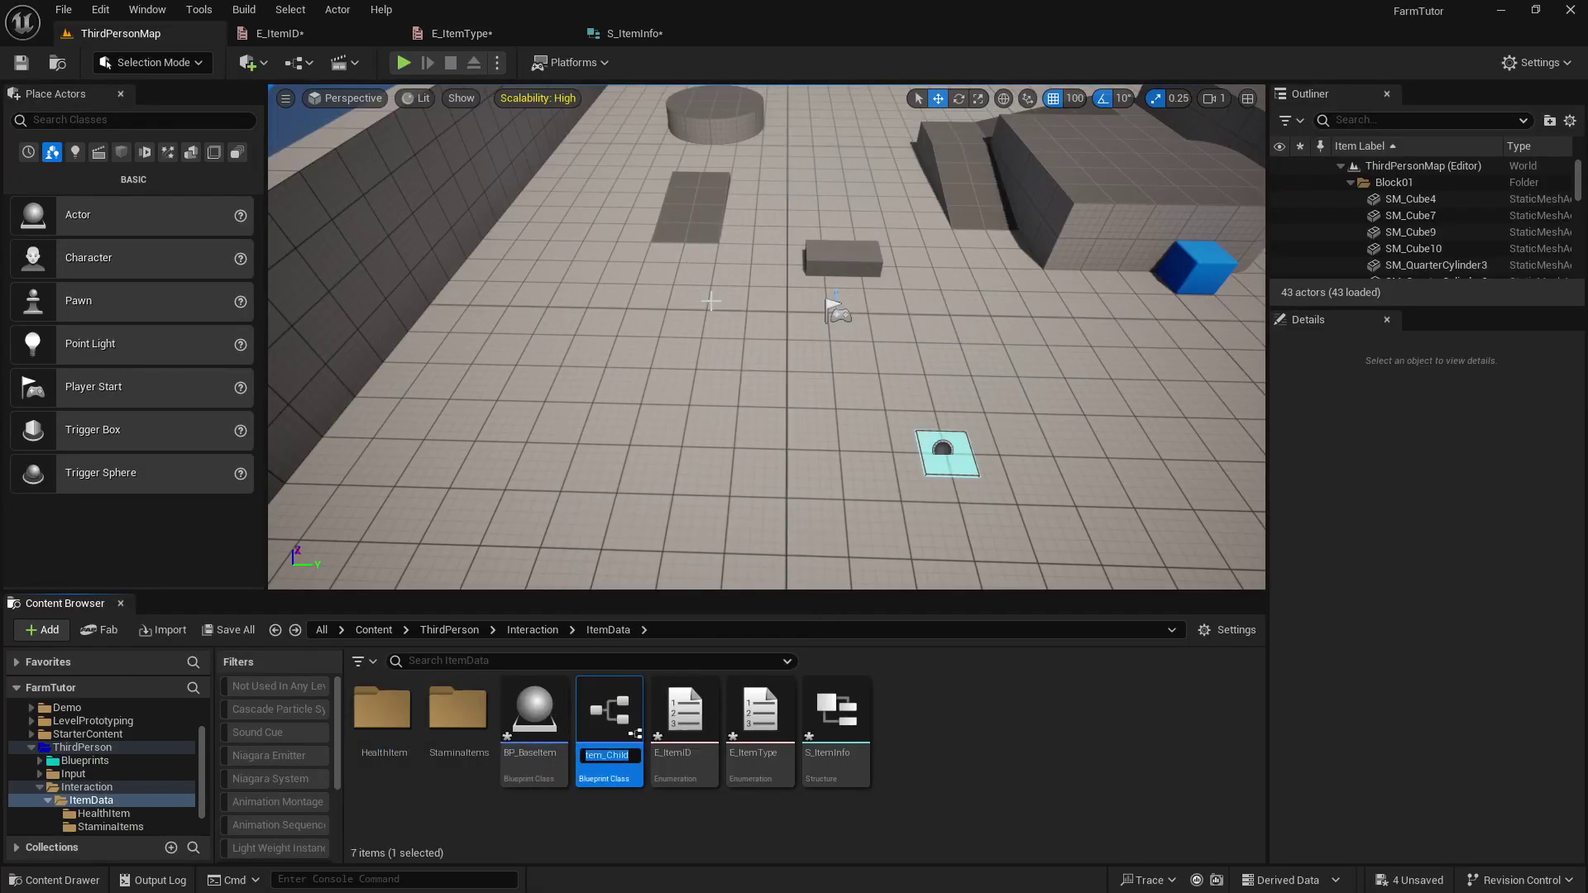
{"action": "type", "text": "BP_BaseWeapon"}
{"action": "key", "text": "Return"}
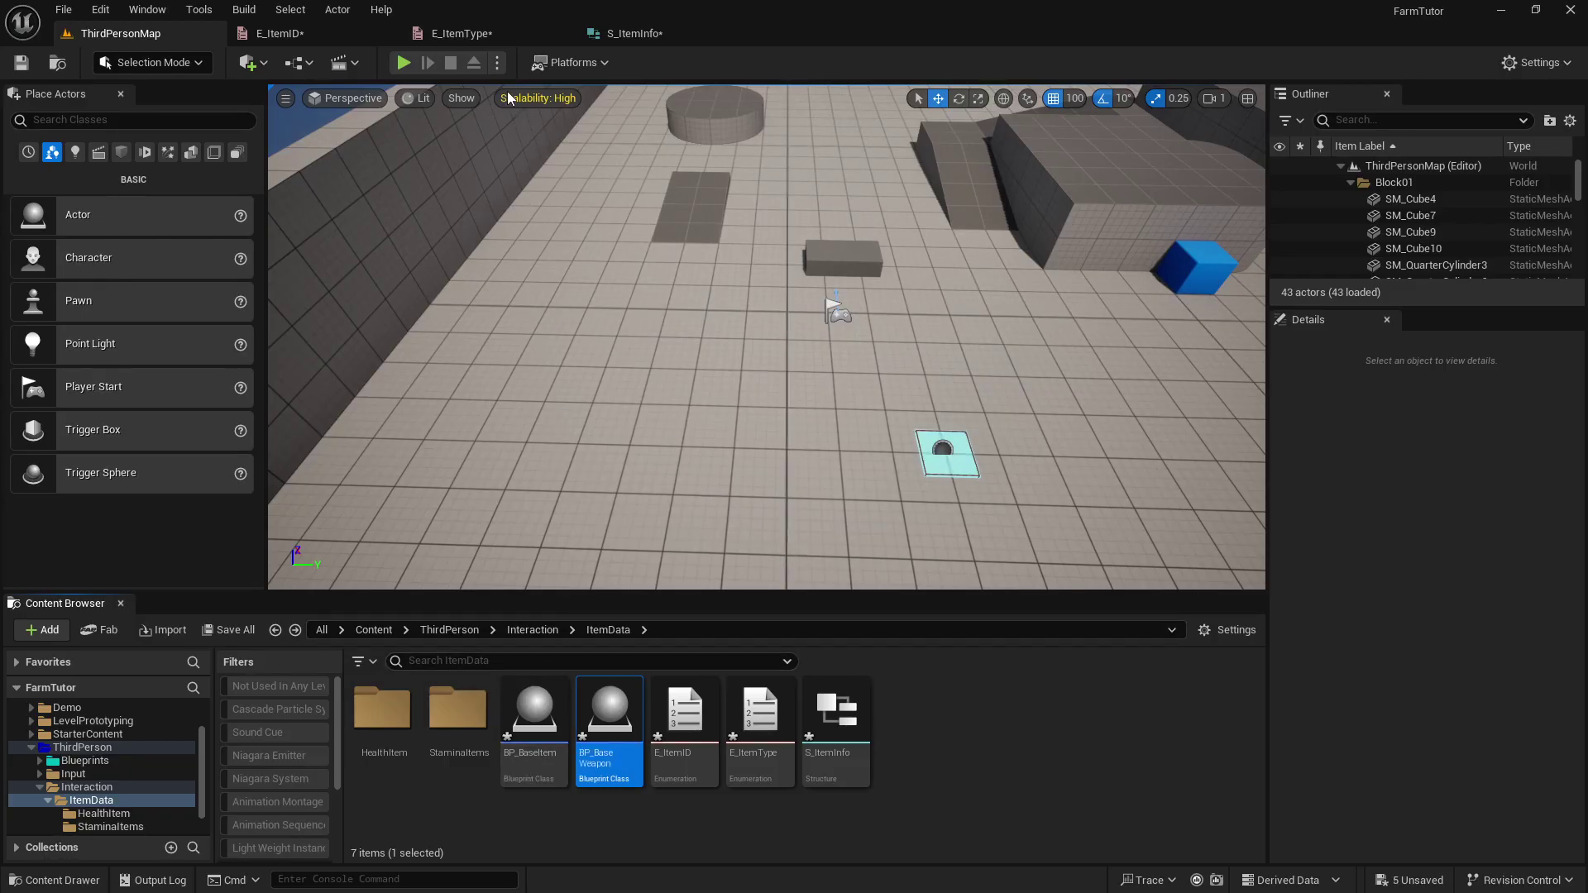
{"action": "left_click", "coordinate": [480, 33]}
{"action": "left_click", "coordinate": [192, 36]}
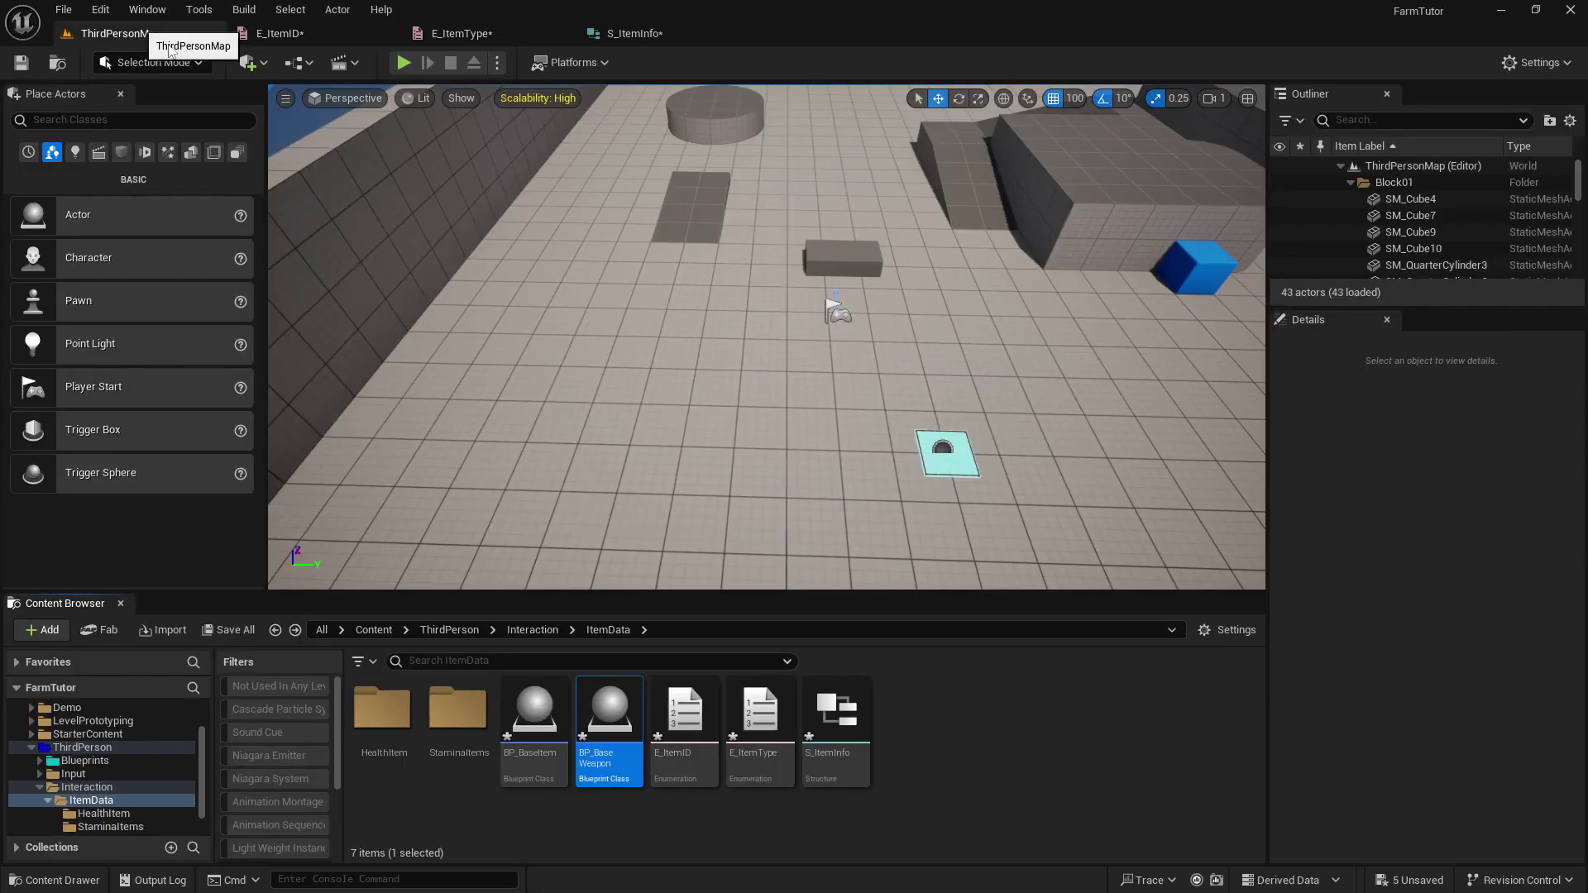
{"action": "right_click", "coordinate": [533, 724]}
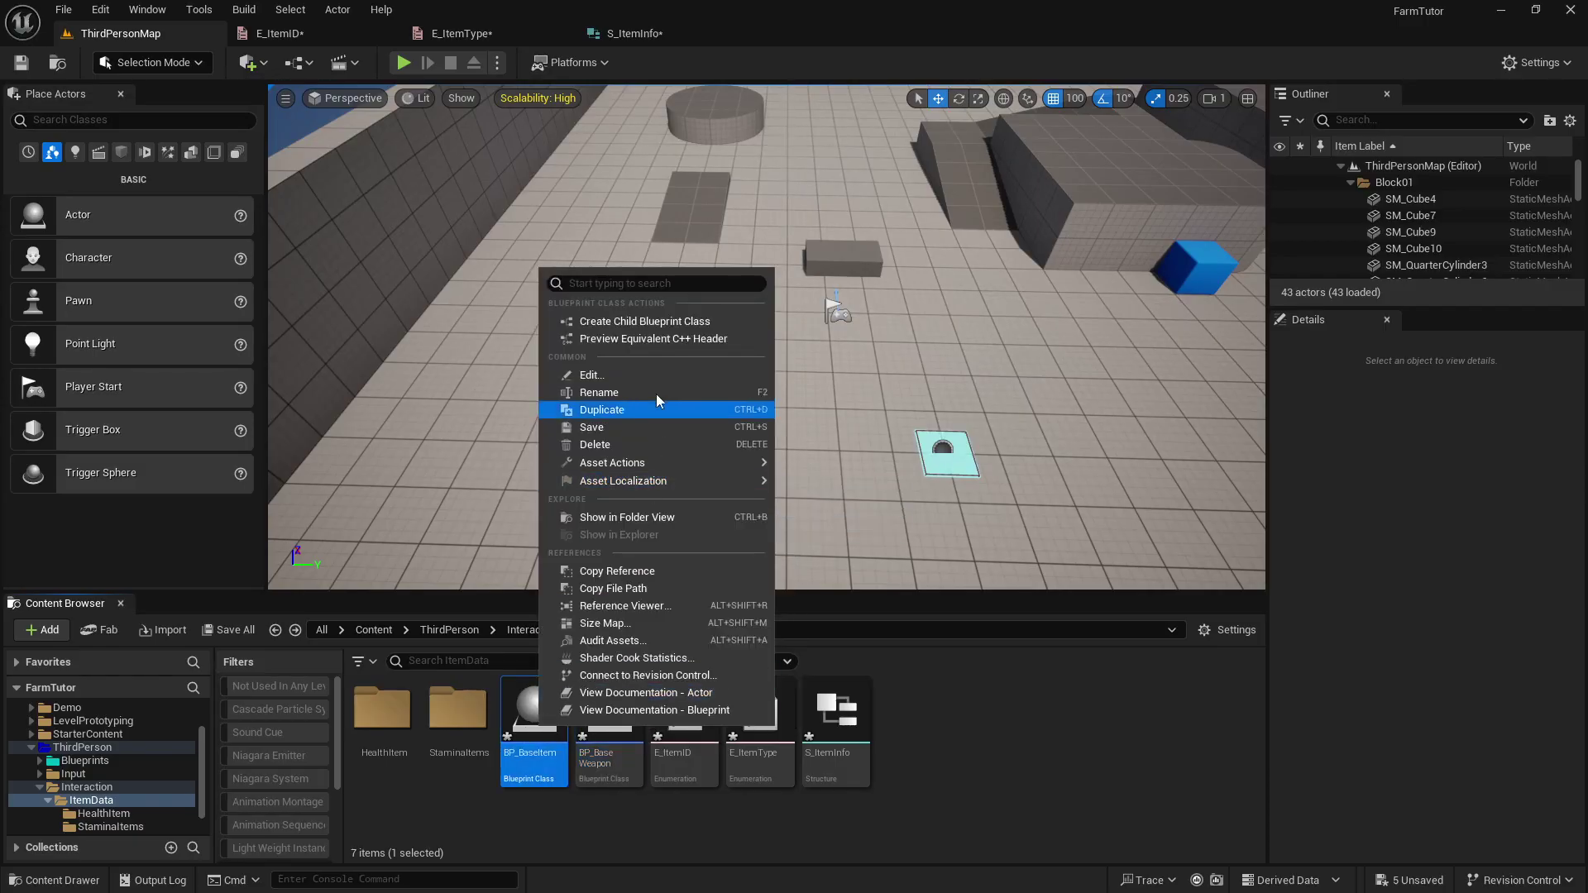
{"action": "left_click", "coordinate": [666, 324]}
{"action": "type", "text": "BP_B"}
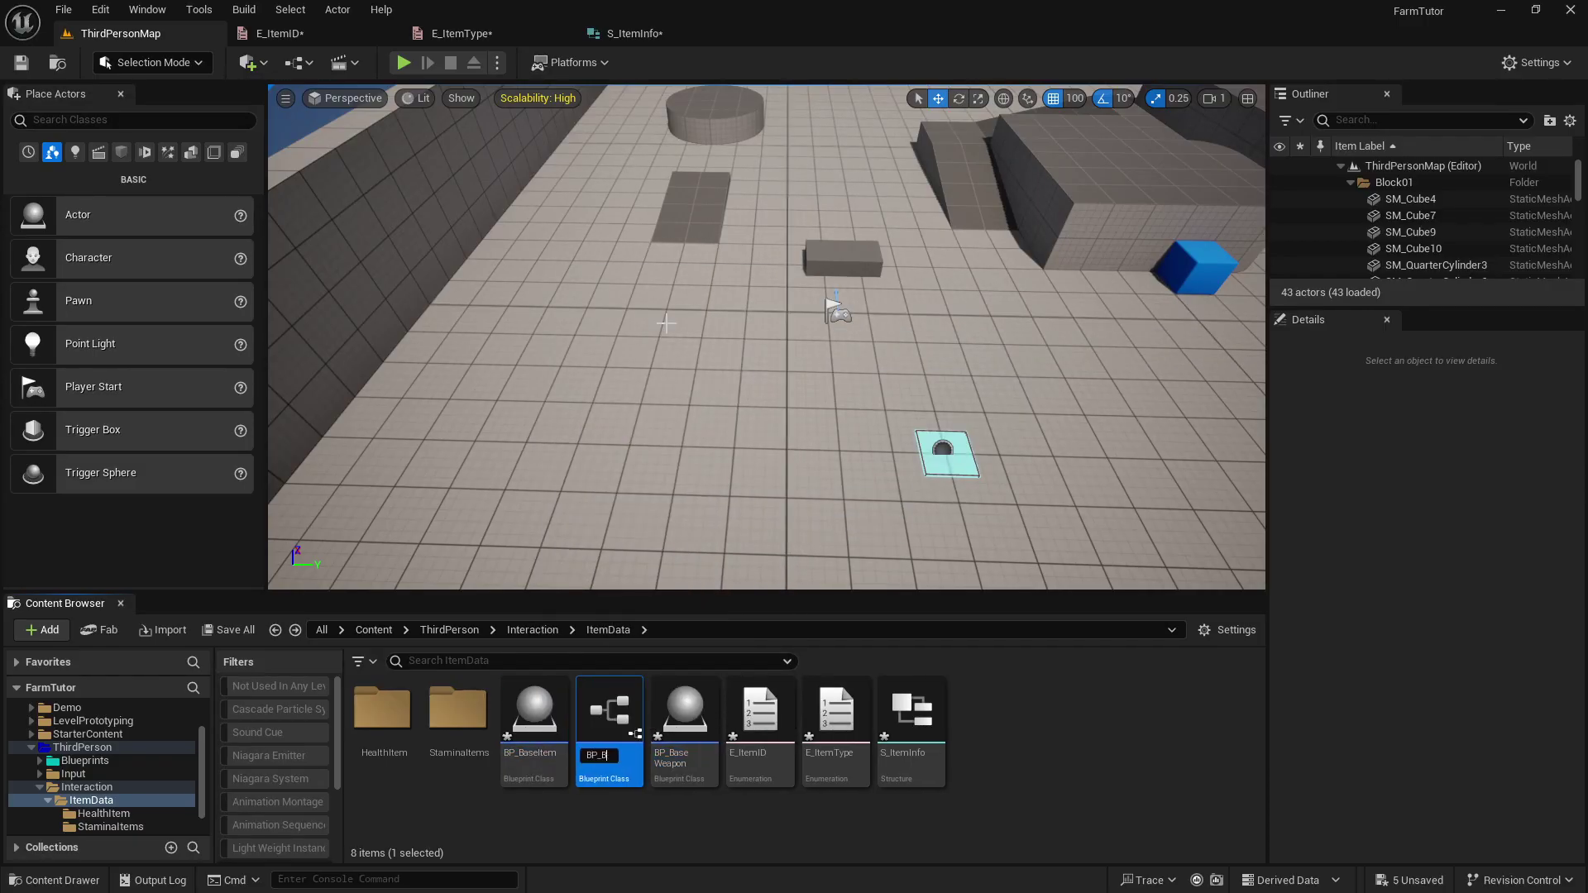
{"action": "type", "text": "aseTool"}
{"action": "key", "text": "Return"}
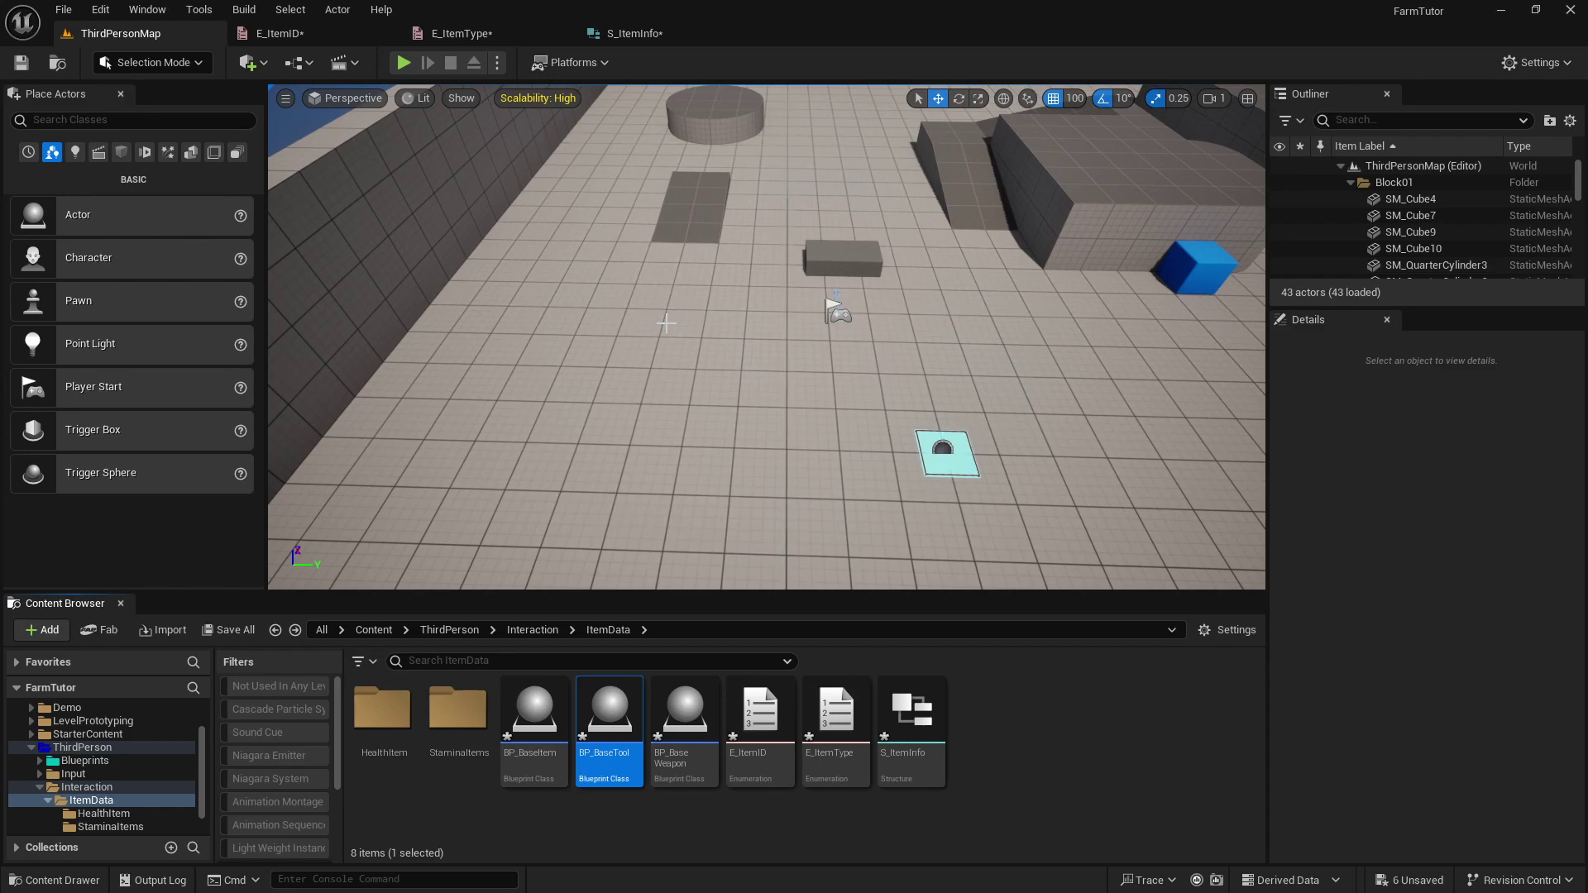
Float out and redock the E_ItemID tab, then drag the E_ItemType editor out of the tab row.
{"action": "left_click_drag", "start_coordinate": [310, 26], "coordinate": [366, 261]}
{"action": "left_click_drag", "start_coordinate": [676, 280], "coordinate": [1587, 529]}
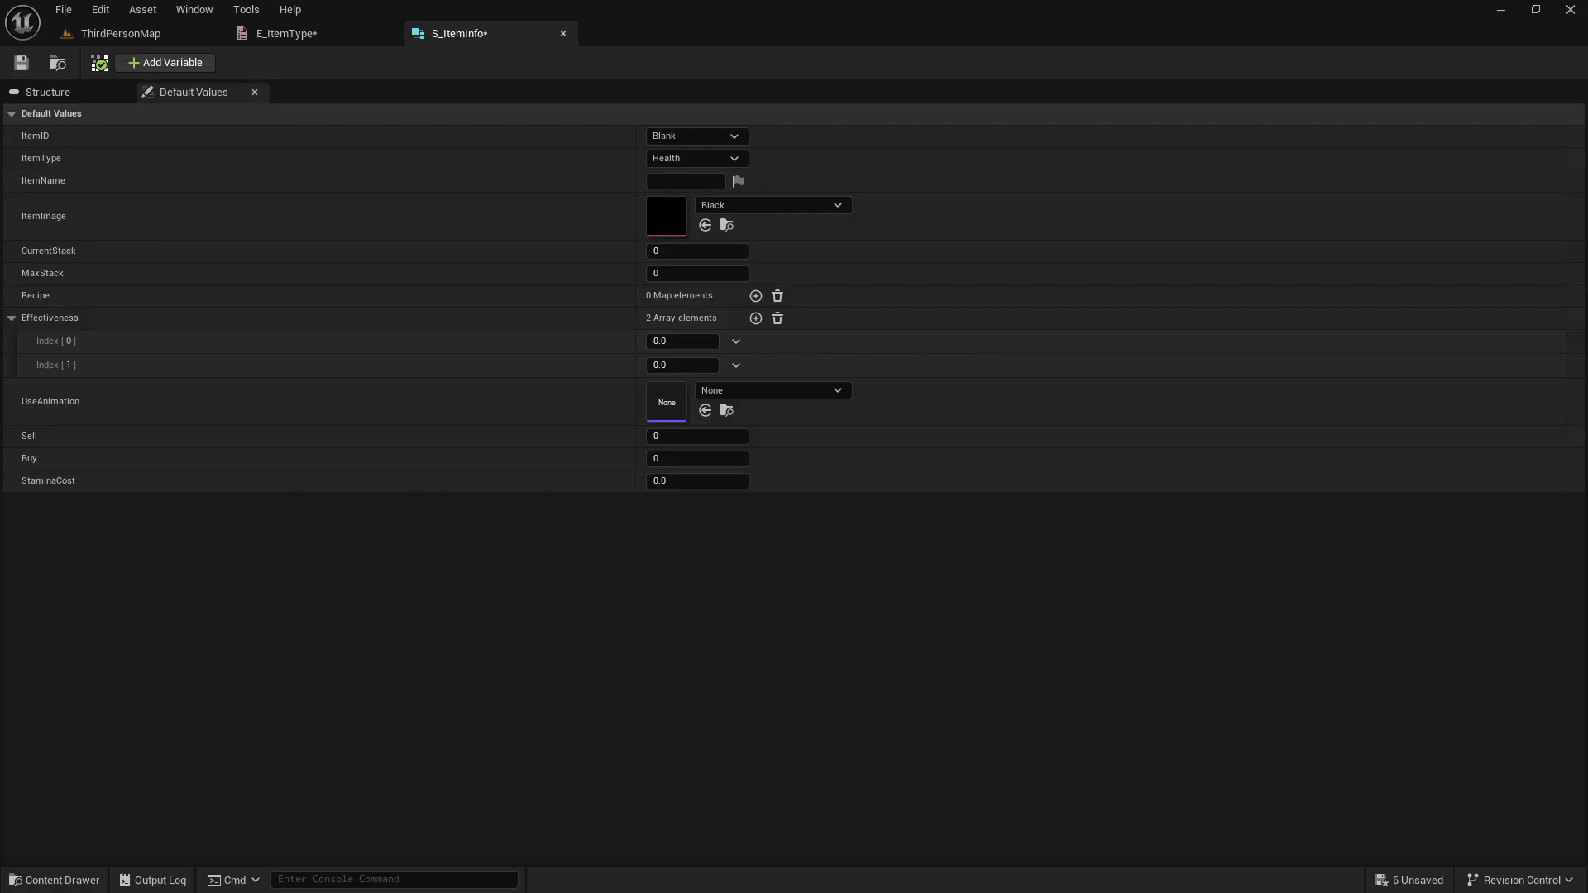
{"action": "left_click_drag", "start_coordinate": [1587, 529], "coordinate": [612, 77]}
{"action": "left_click_drag", "start_coordinate": [701, 41], "coordinate": [673, 43]}
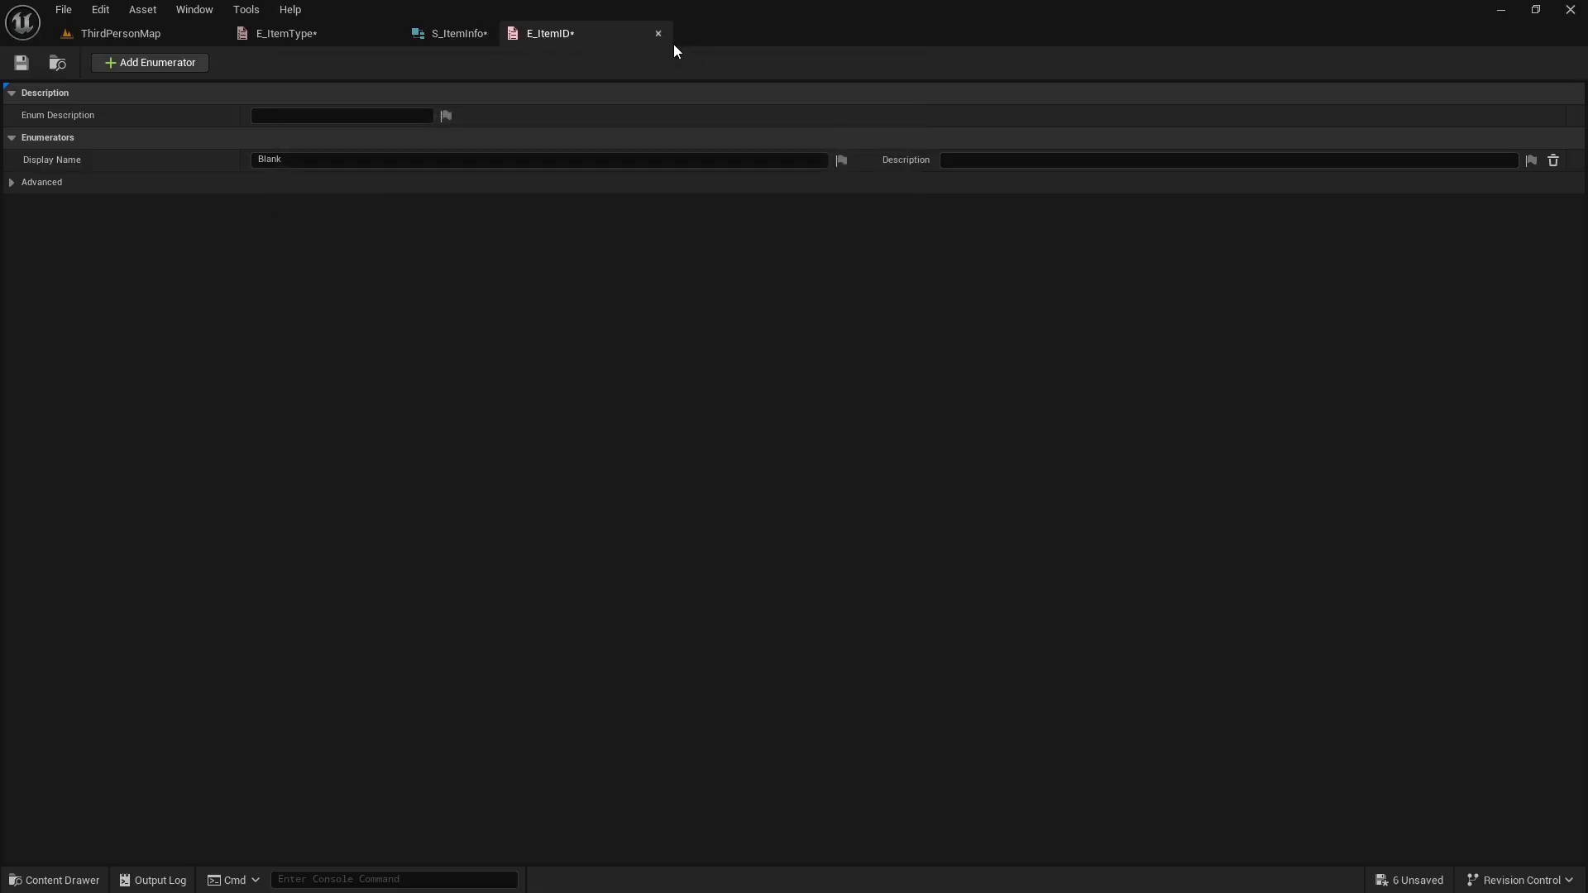
{"action": "left_click_drag", "start_coordinate": [281, 33], "coordinate": [1587, 496]}
Create BP_BaseSeed, BP_BaseProp and BP_BaseReagent as child blueprints of BP_BaseItem.
{"action": "left_click", "coordinate": [124, 33]}
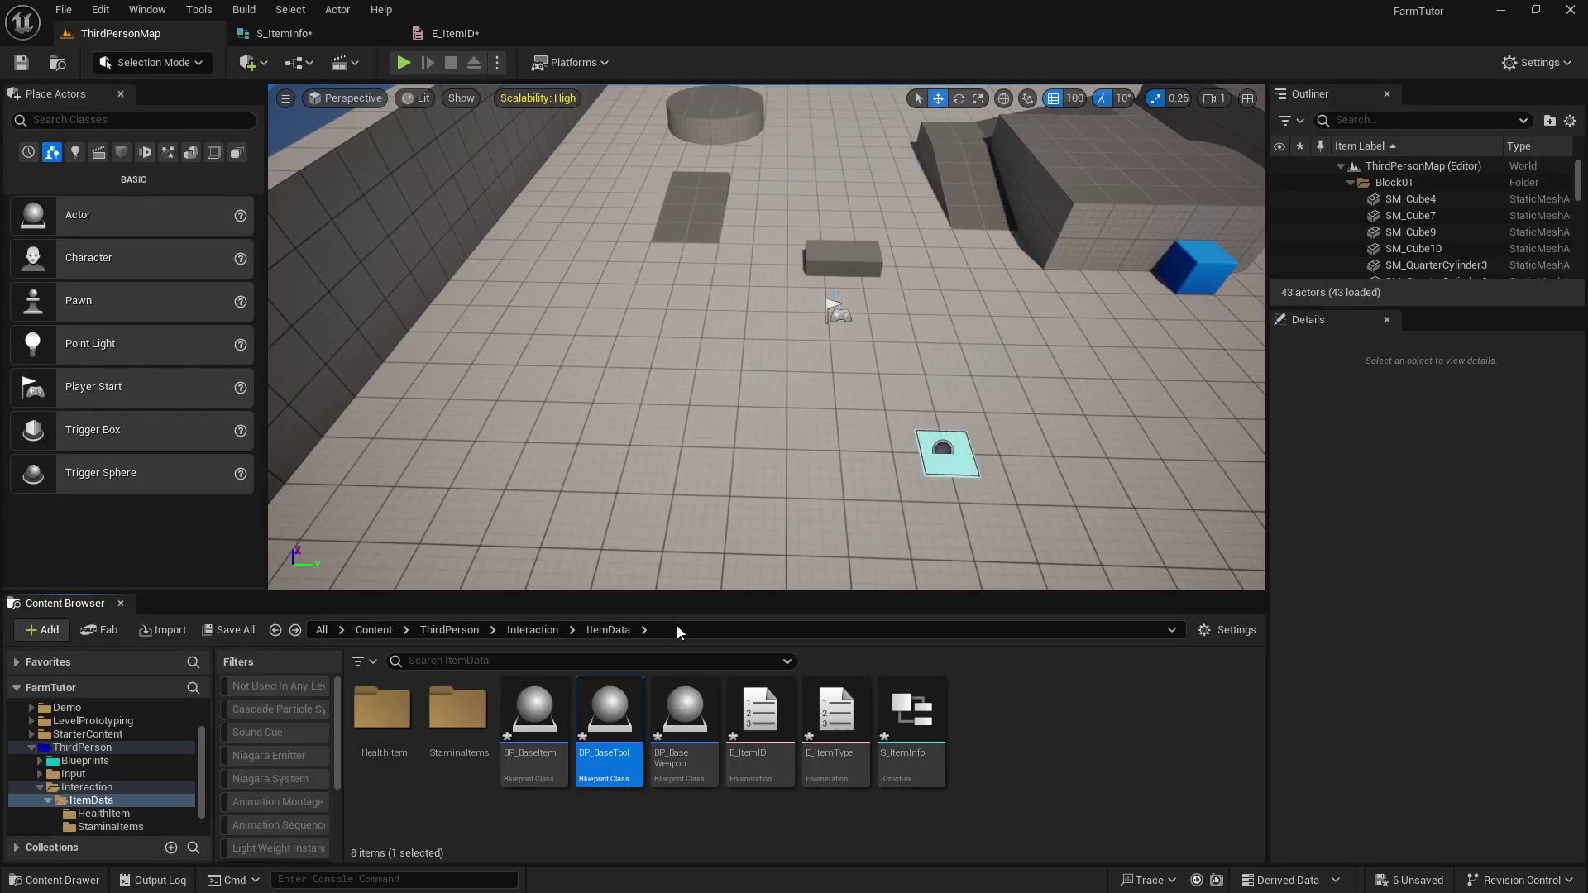
{"action": "right_click", "coordinate": [630, 716]}
{"action": "left_click", "coordinate": [533, 712]}
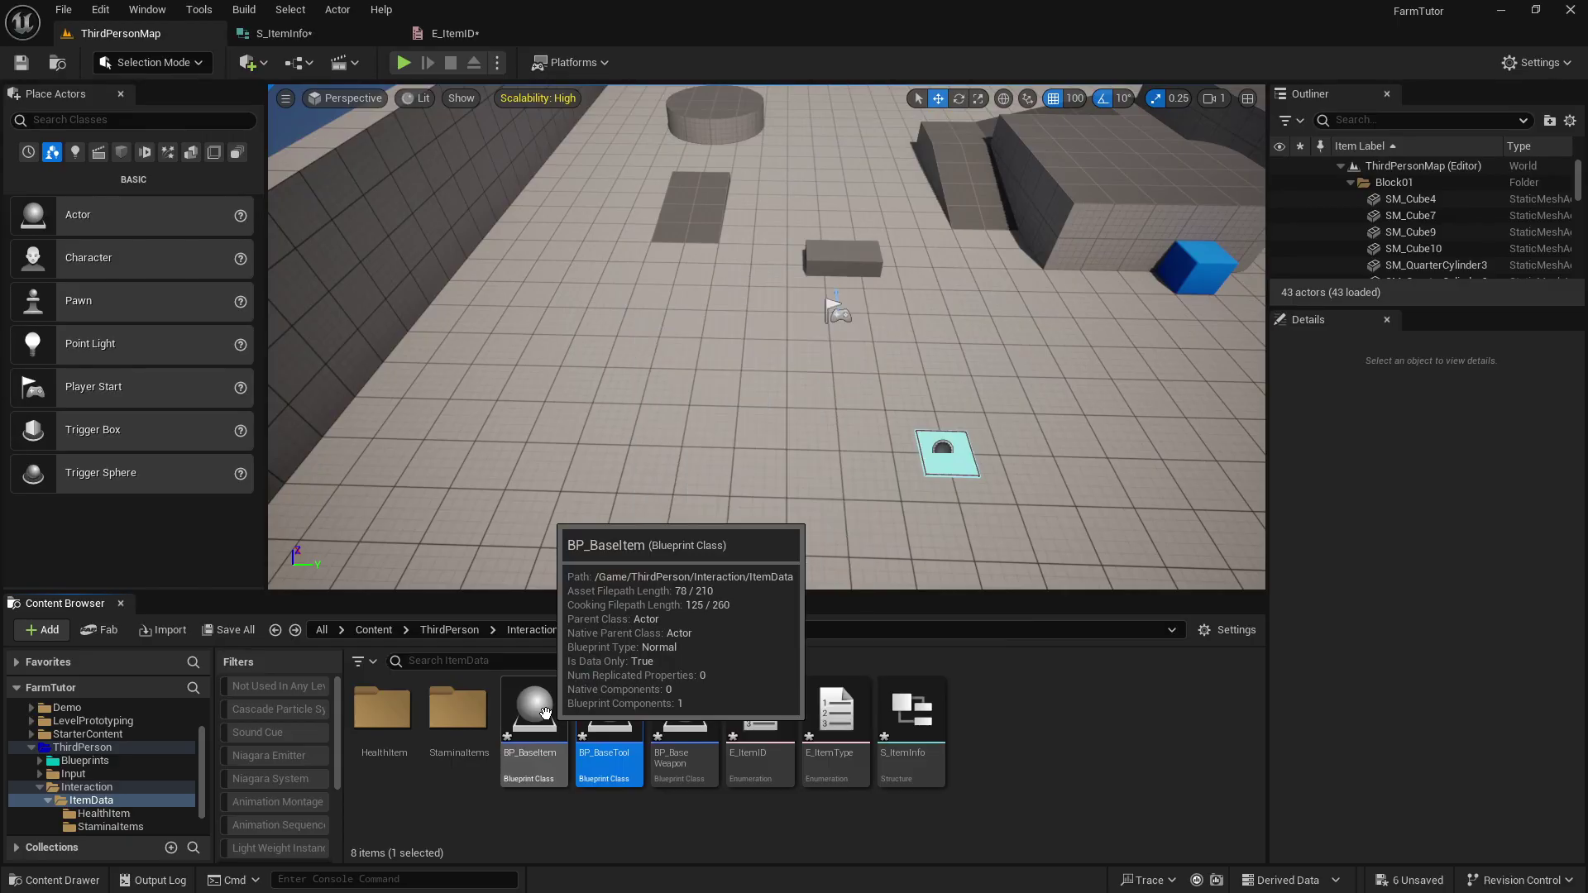
{"action": "right_click", "coordinate": [536, 716]}
{"action": "left_click", "coordinate": [639, 306]}
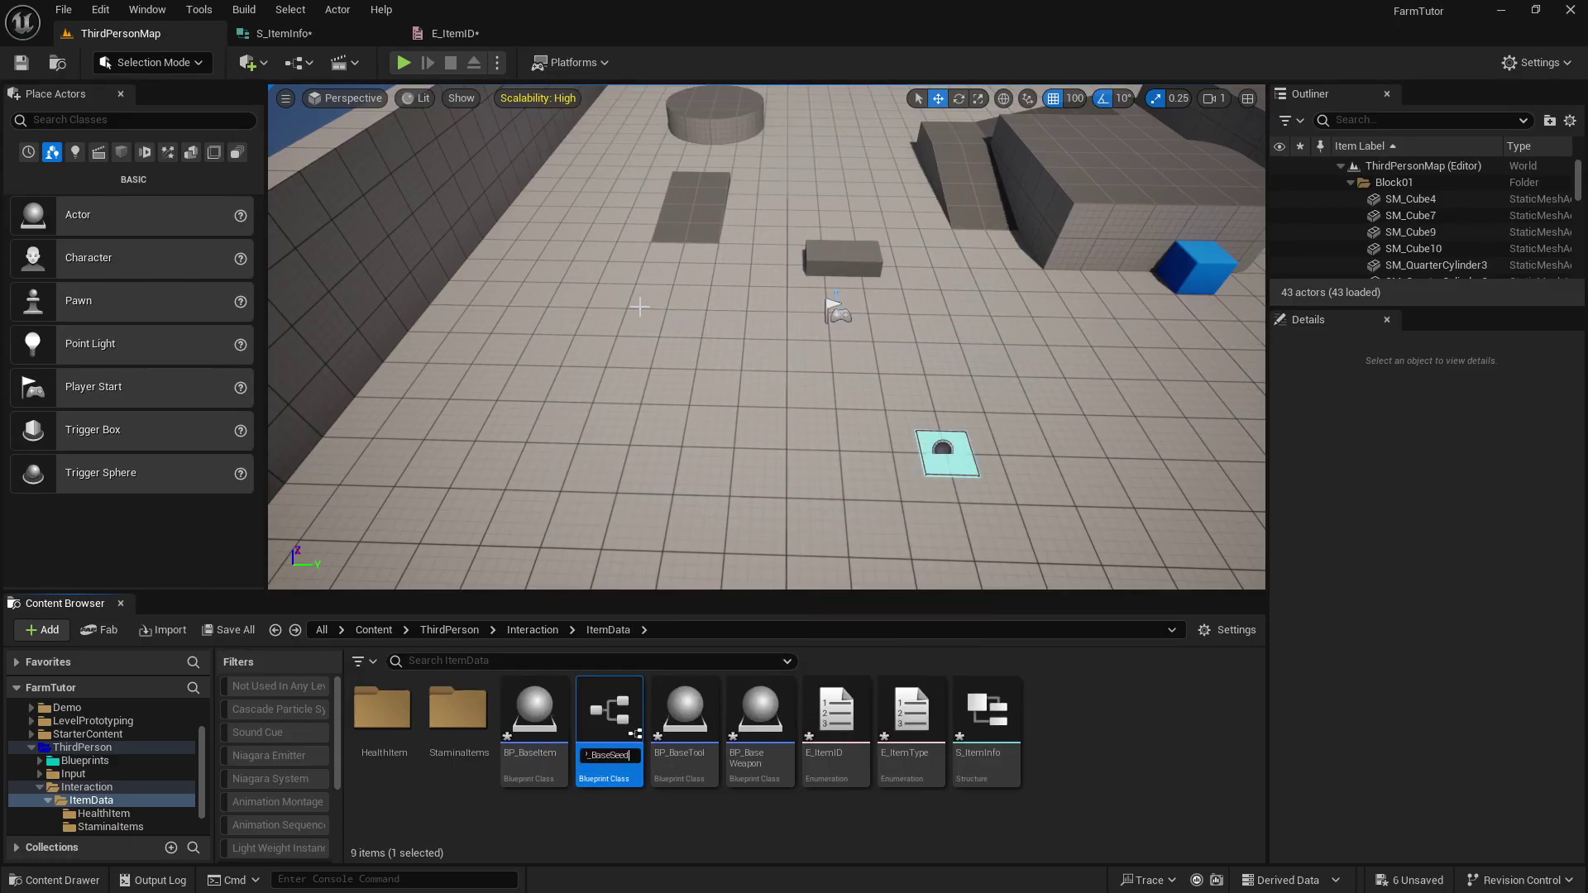
{"action": "right_click", "coordinate": [533, 716]}
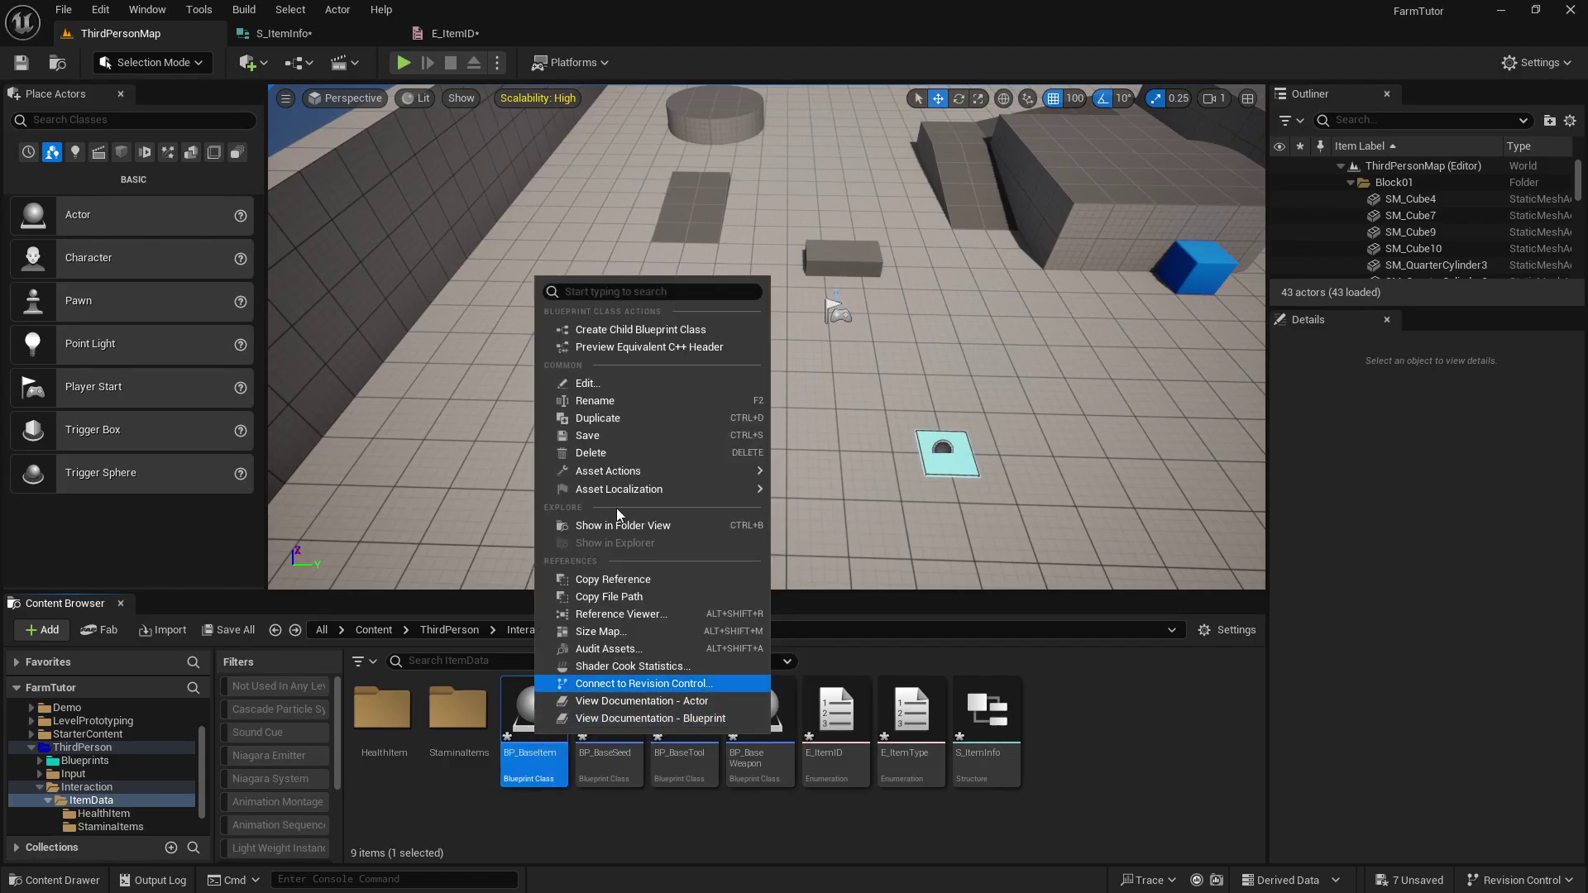
{"action": "left_click", "coordinate": [628, 330]}
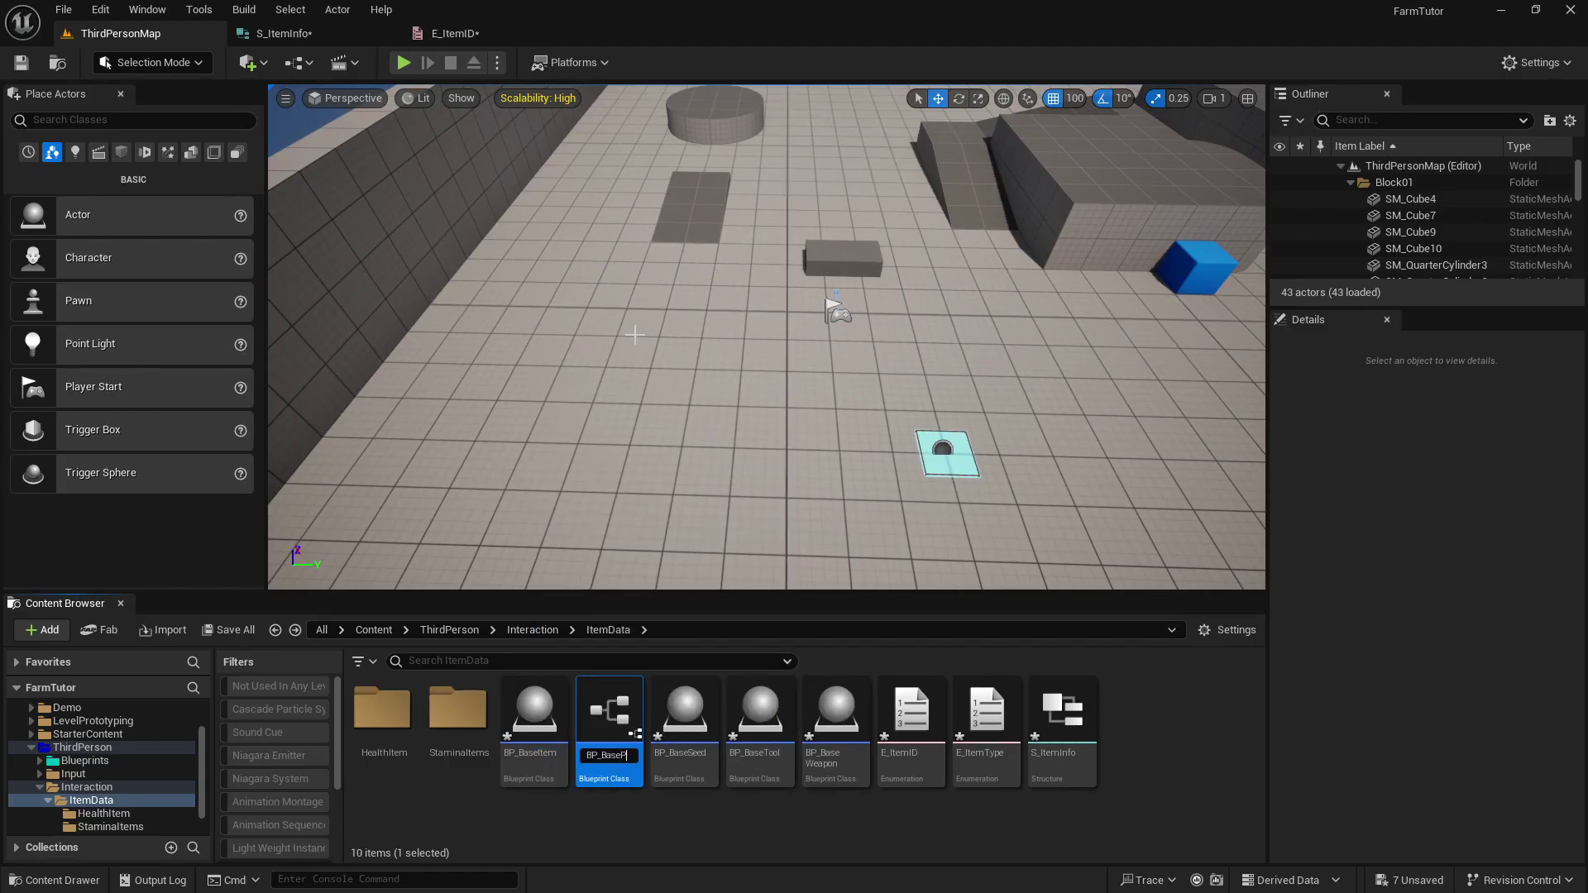
{"action": "right_click", "coordinate": [533, 713]}
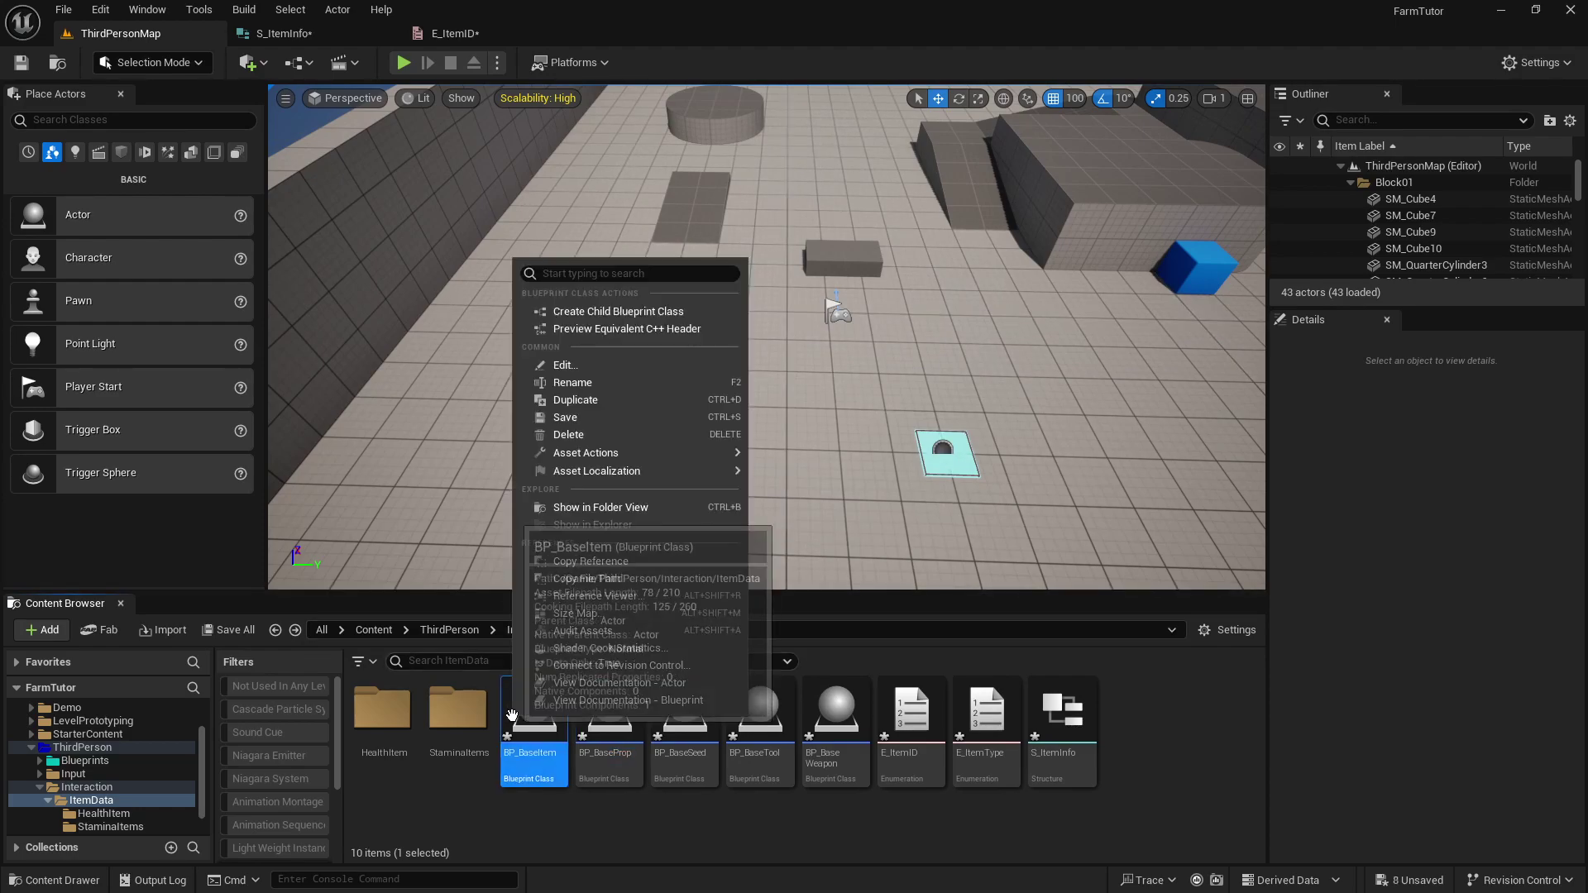
{"action": "left_click", "coordinate": [617, 309]}
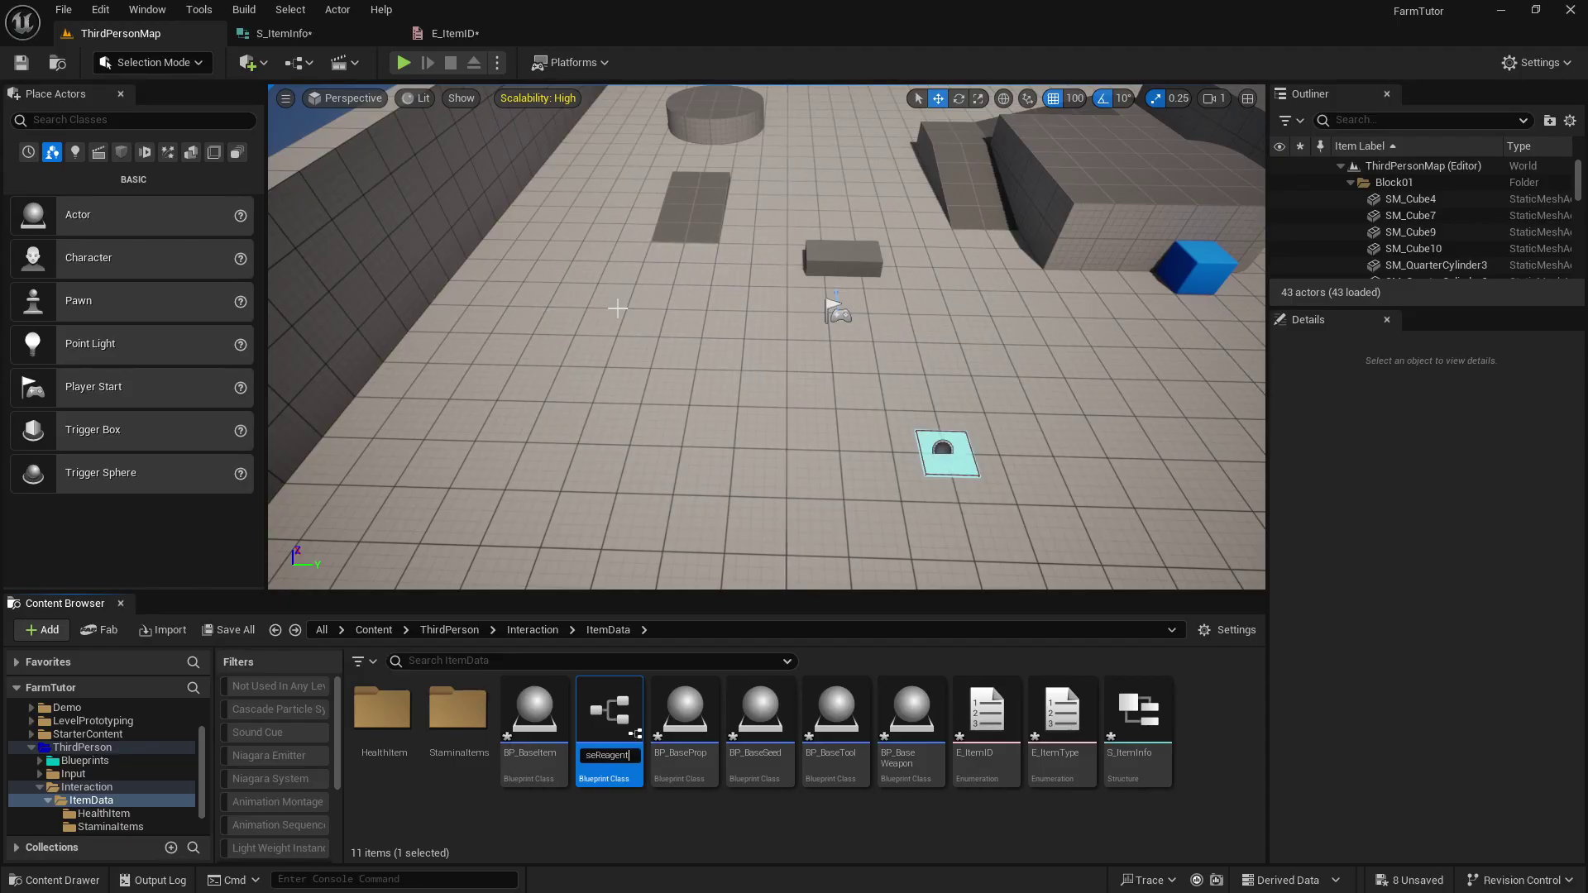
{"action": "type", "text": "BP_BaseReagent"}
{"action": "key", "text": "Return"}
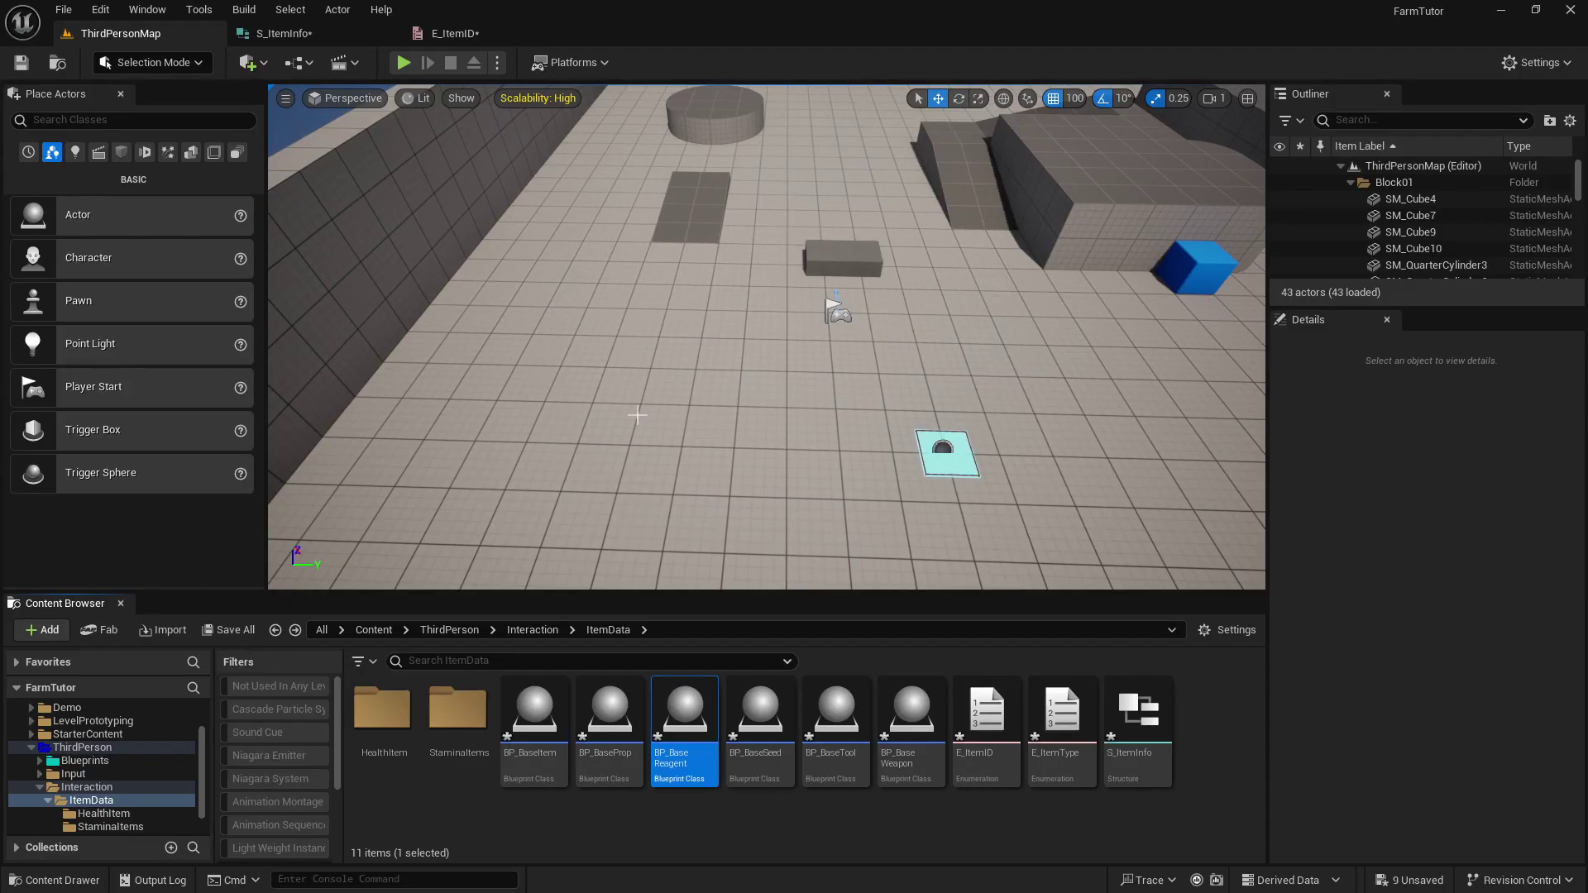
Create the BP_BaseFood child blueprint and add a new folder in ItemData.
{"action": "right_click", "coordinate": [533, 713]}
{"action": "left_click", "coordinate": [621, 308]}
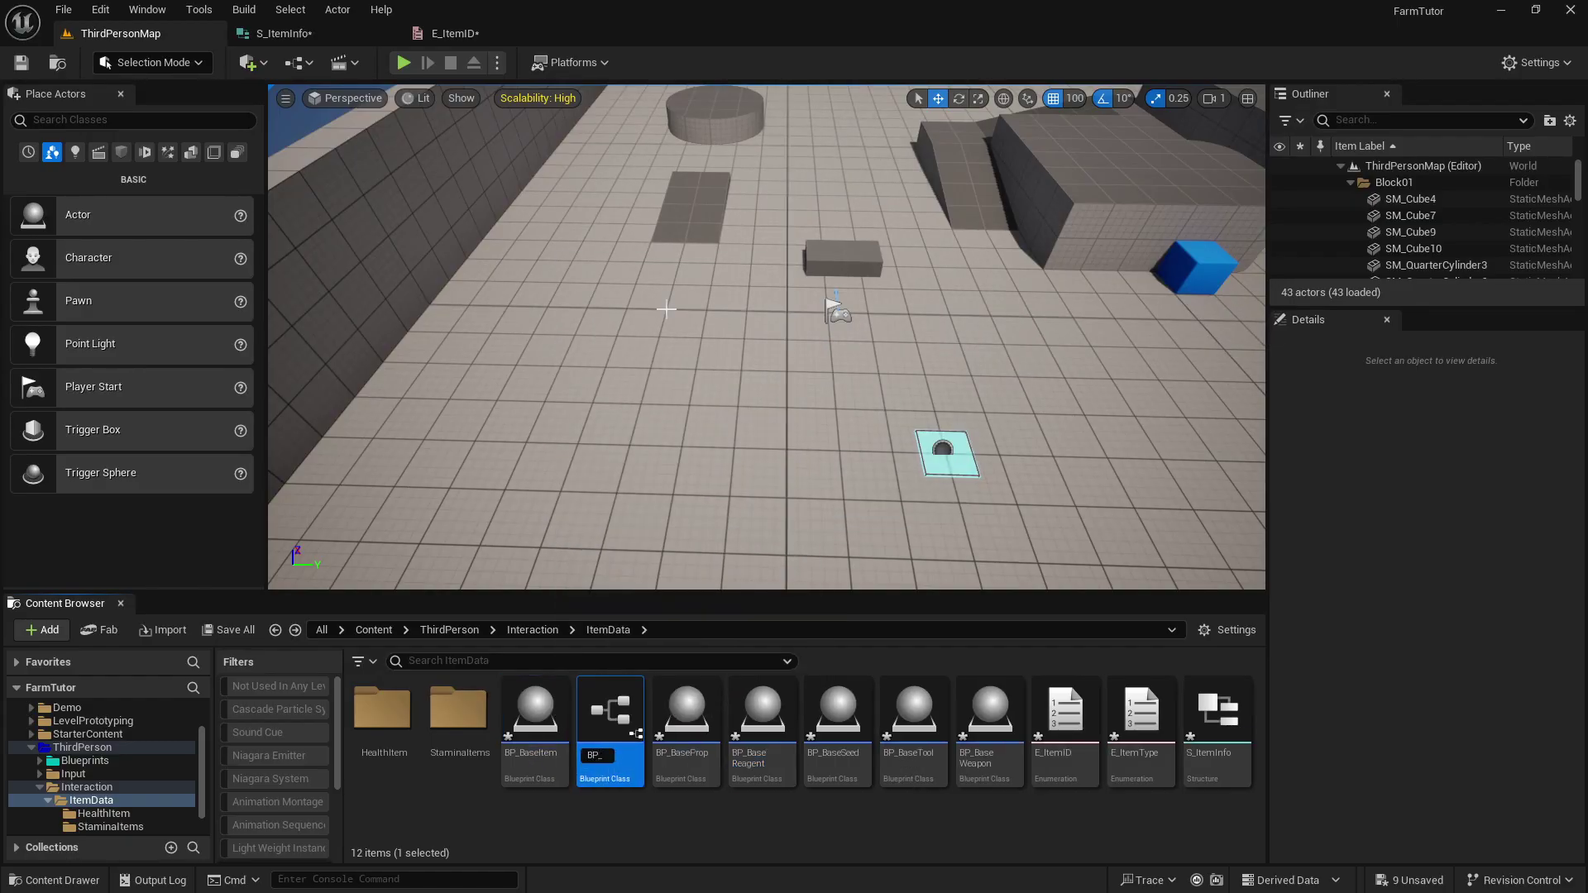
{"action": "type", "text": "BP_BaseFood"}
{"action": "key", "text": "Return"}
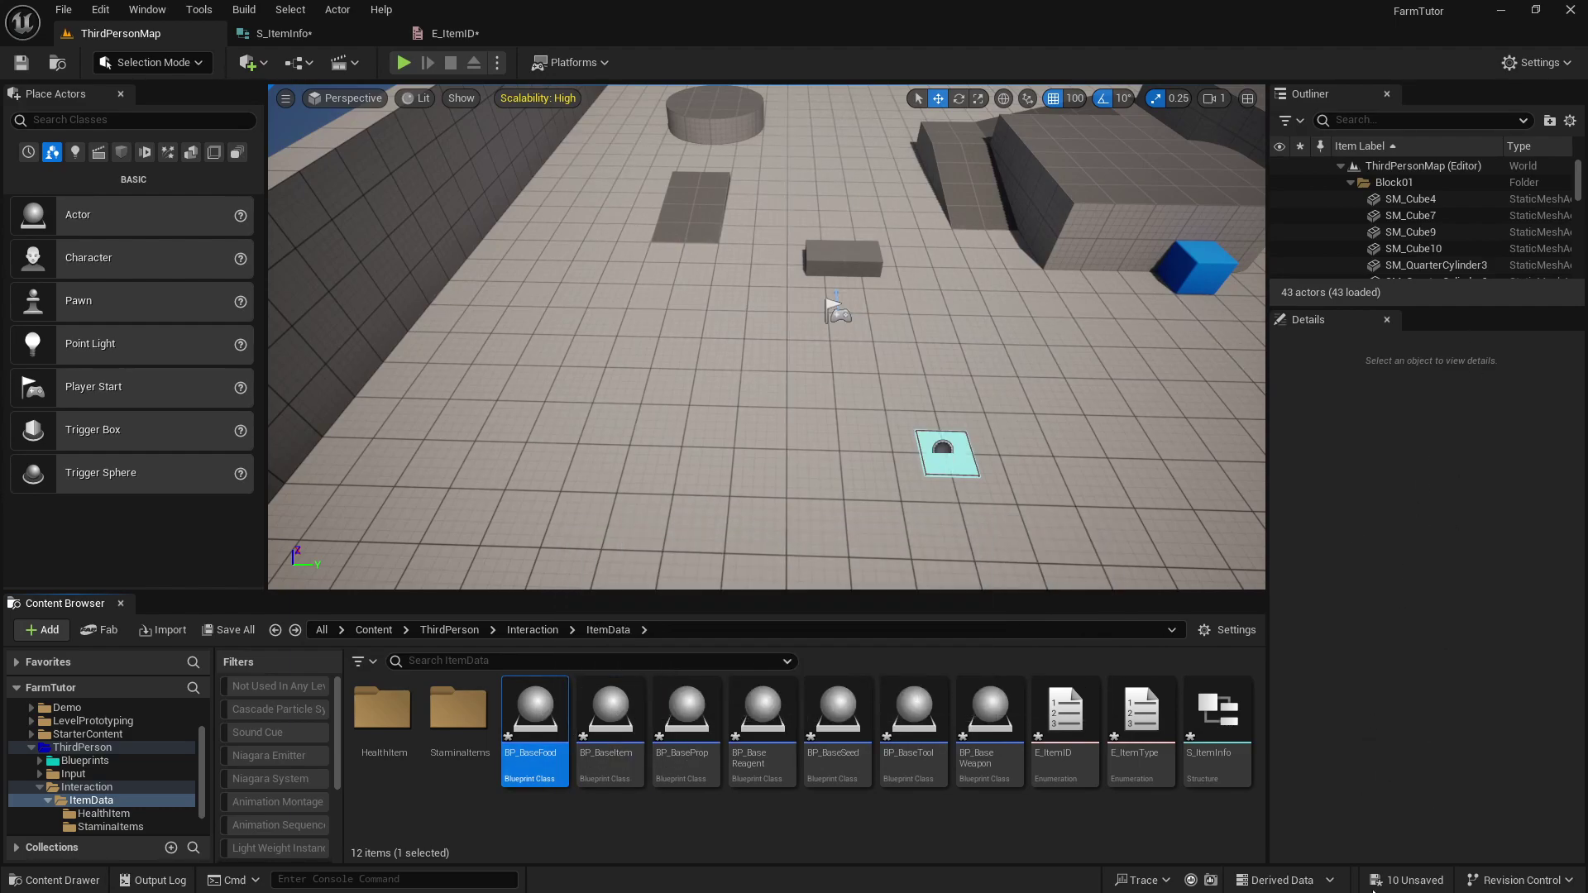
{"action": "right_click", "coordinate": [700, 846]}
{"action": "left_click", "coordinate": [763, 292]}
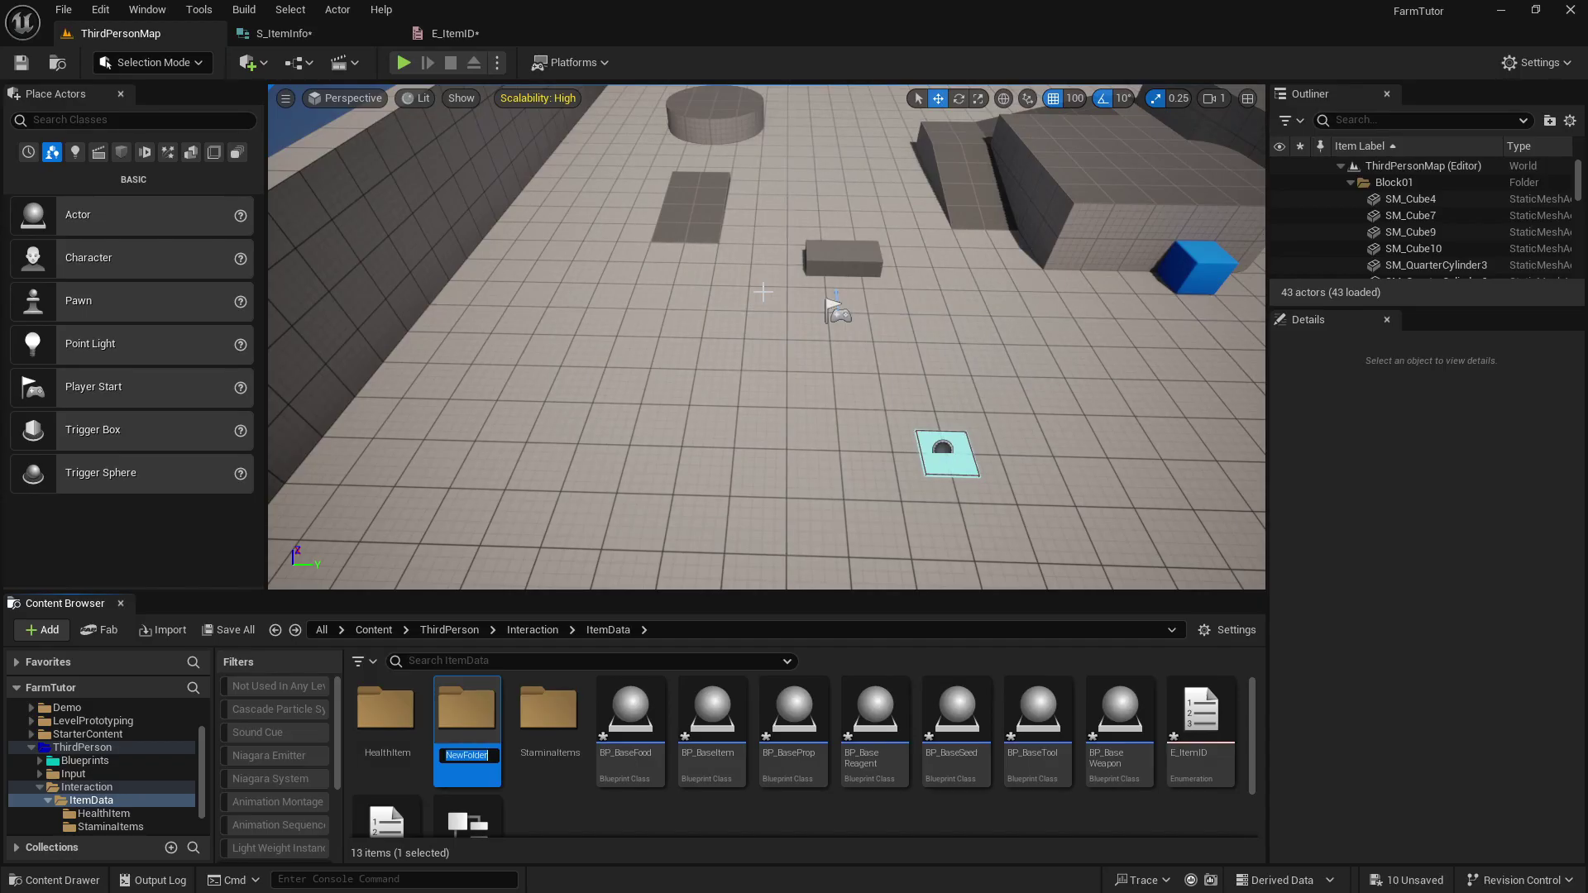
Name the folders Weapons and Tools and move BP_BaseWeapon and BP_BaseTool into them.
{"action": "type", "text": "Weapon"}
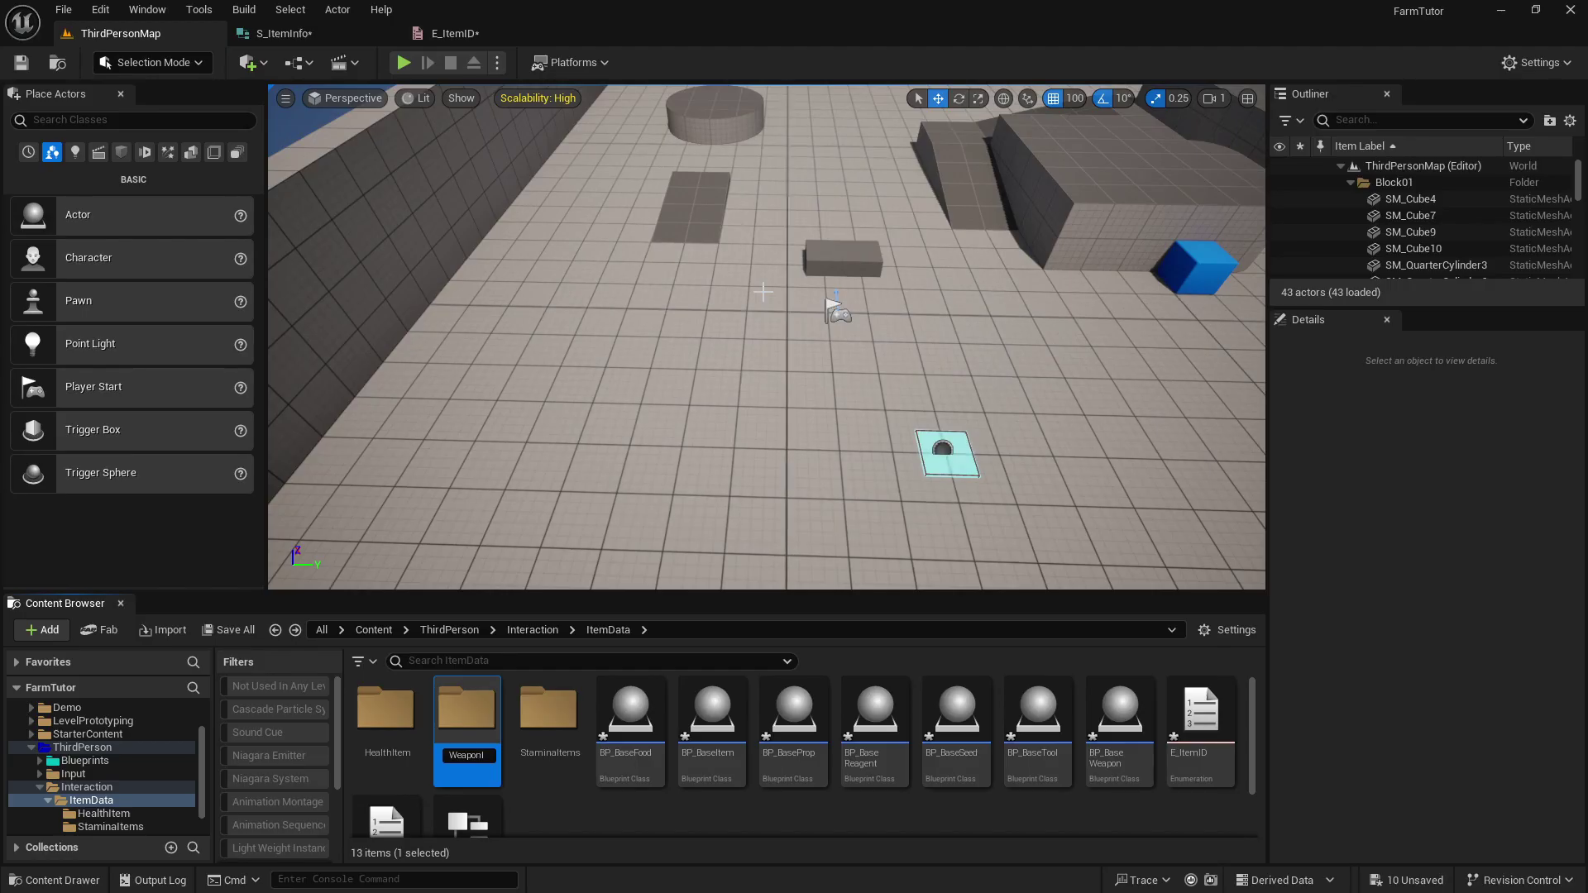
{"action": "type", "text": "s"}
{"action": "key", "text": "Return"}
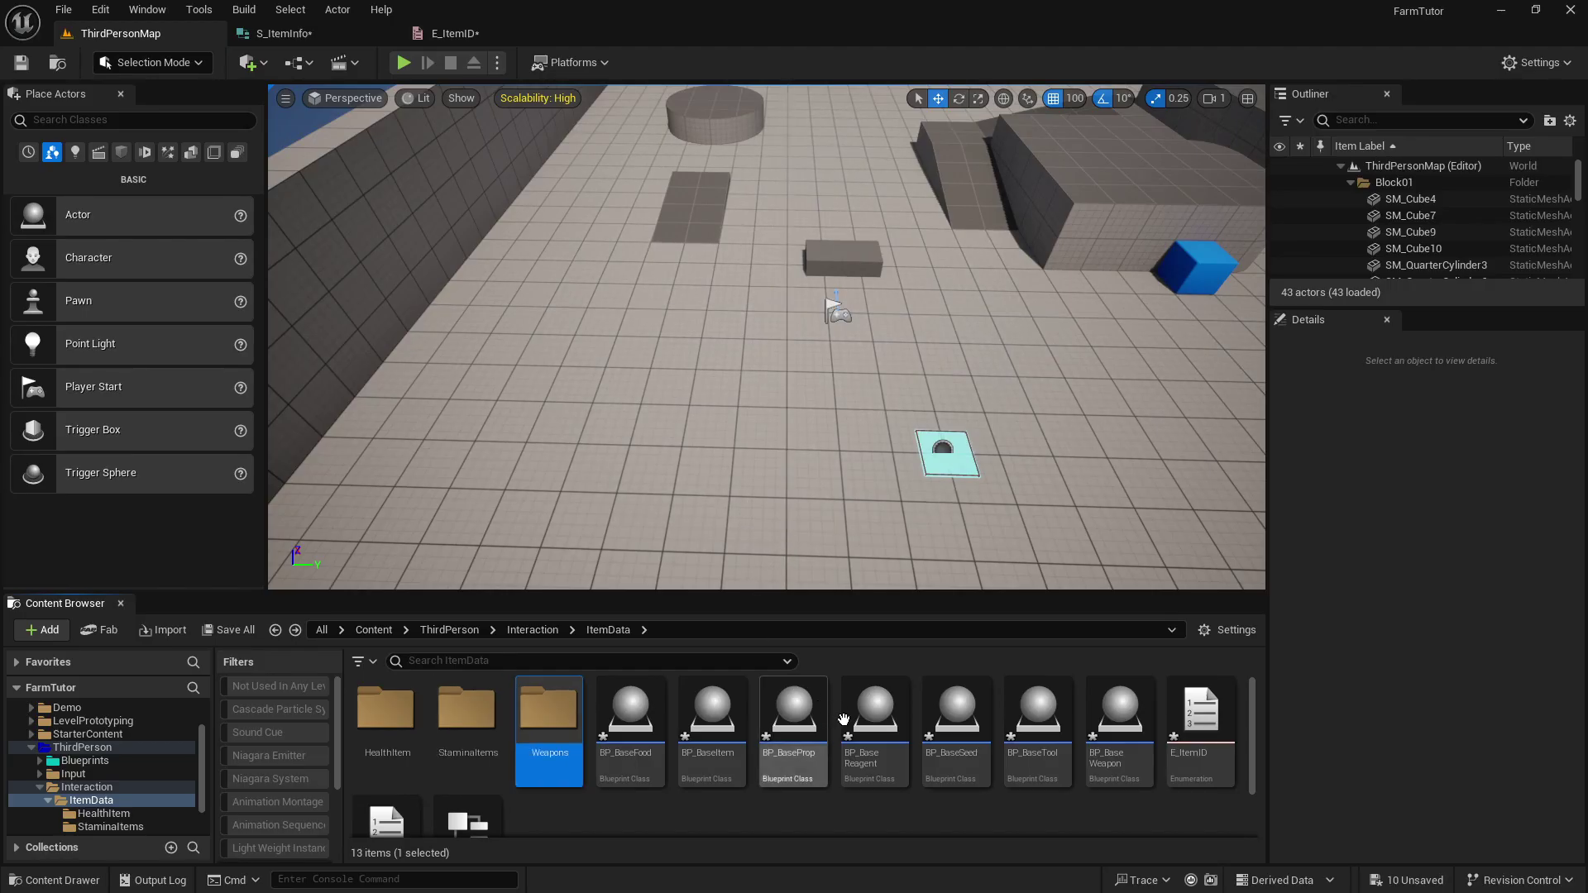
{"action": "left_click_drag", "start_coordinate": [1118, 716], "coordinate": [598, 734]}
{"action": "left_click", "coordinate": [604, 748]}
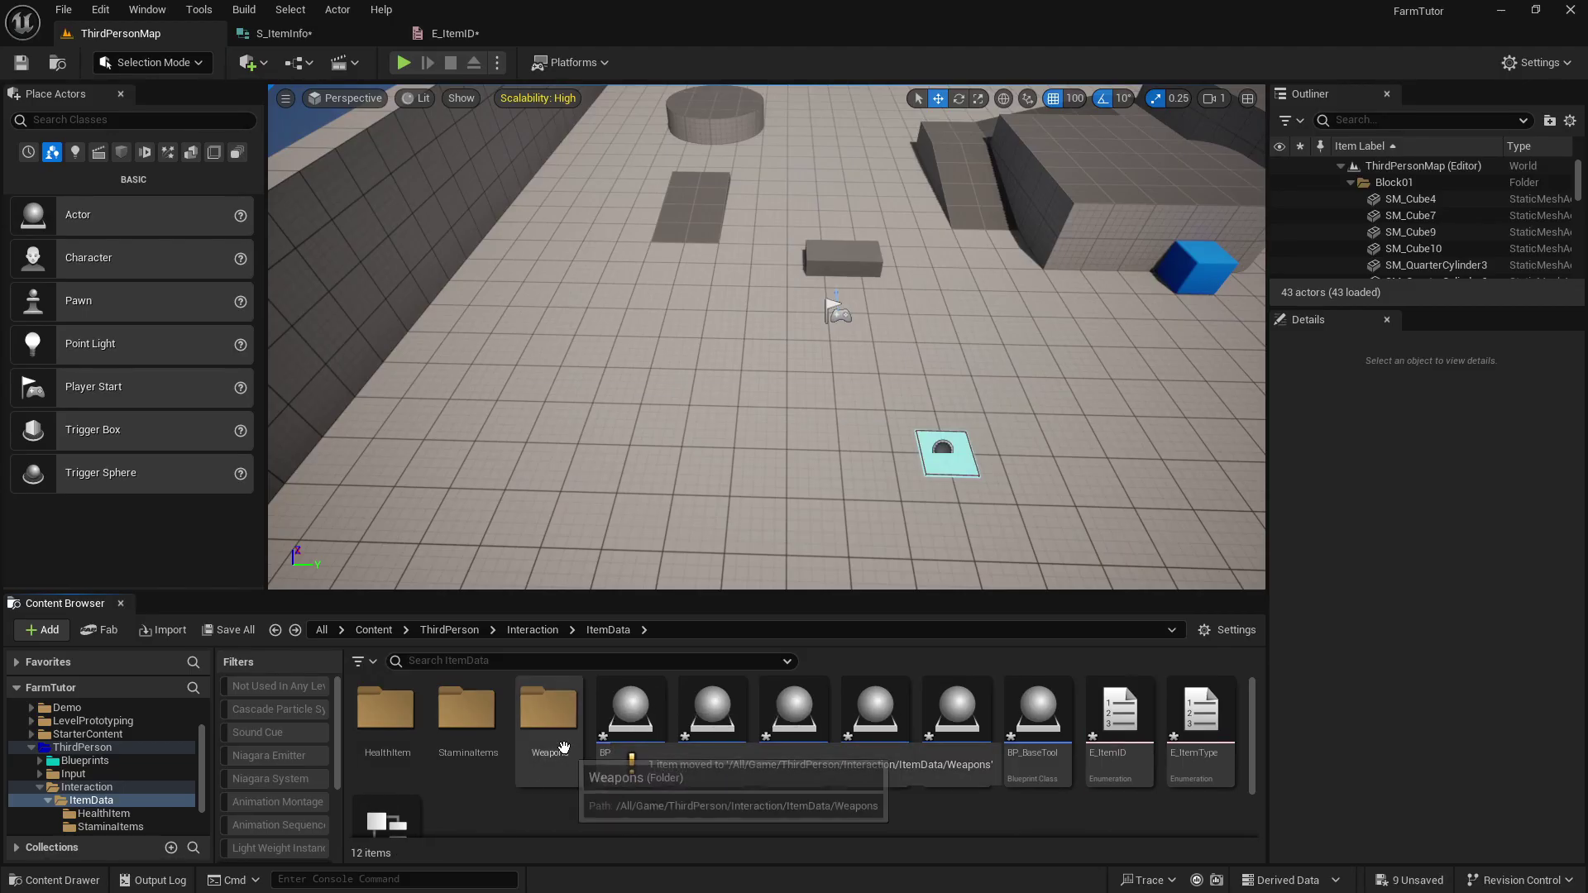
{"action": "right_click", "coordinate": [562, 797]}
{"action": "left_click", "coordinate": [668, 259]}
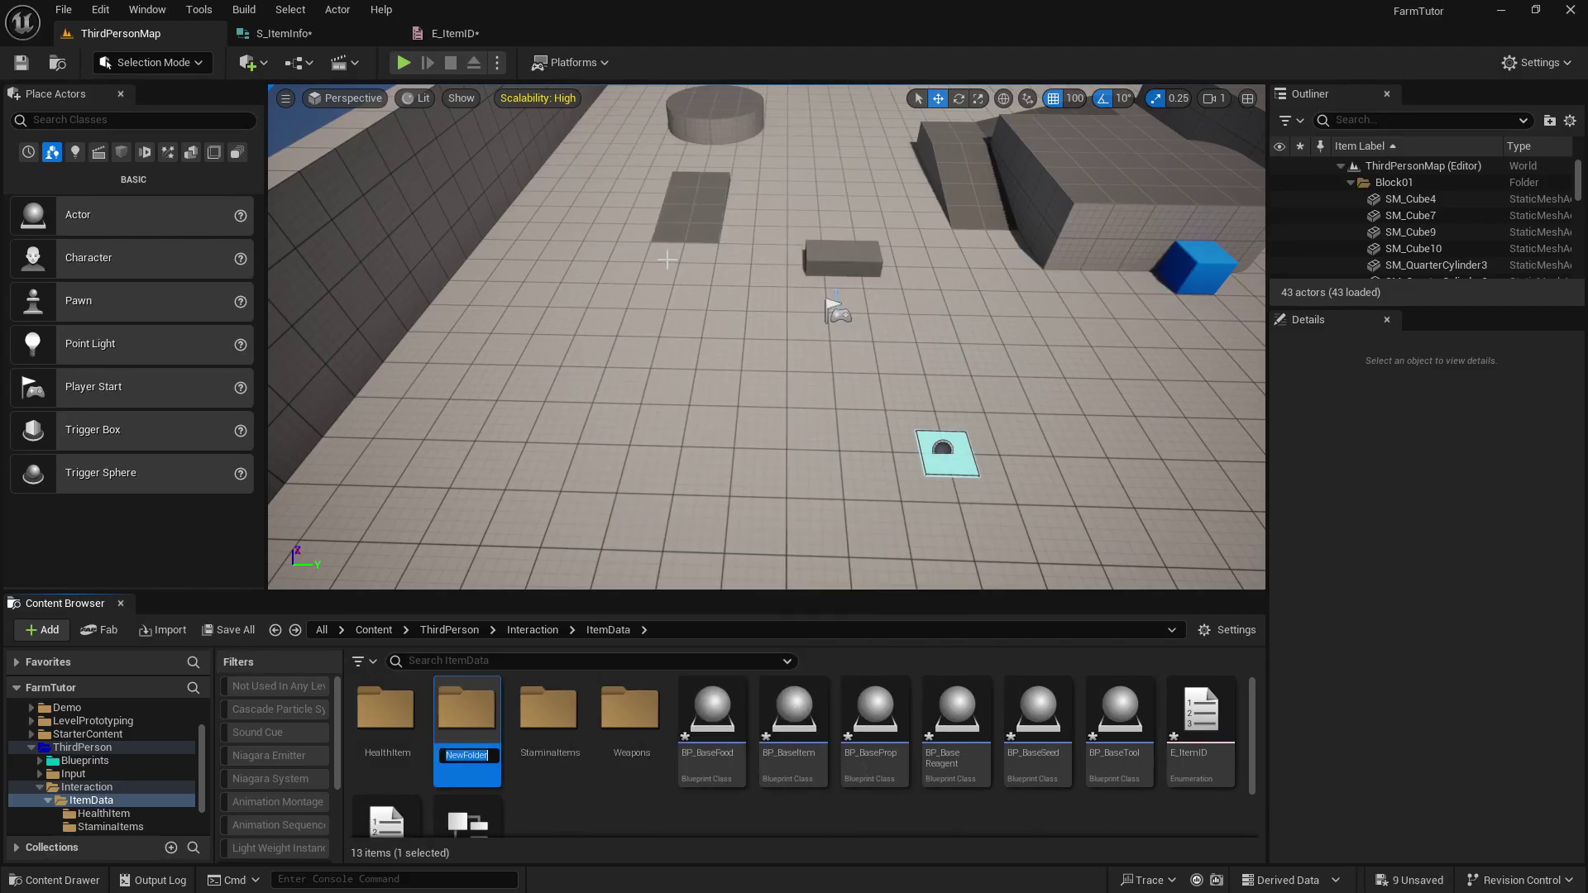
{"action": "key", "text": "Return"}
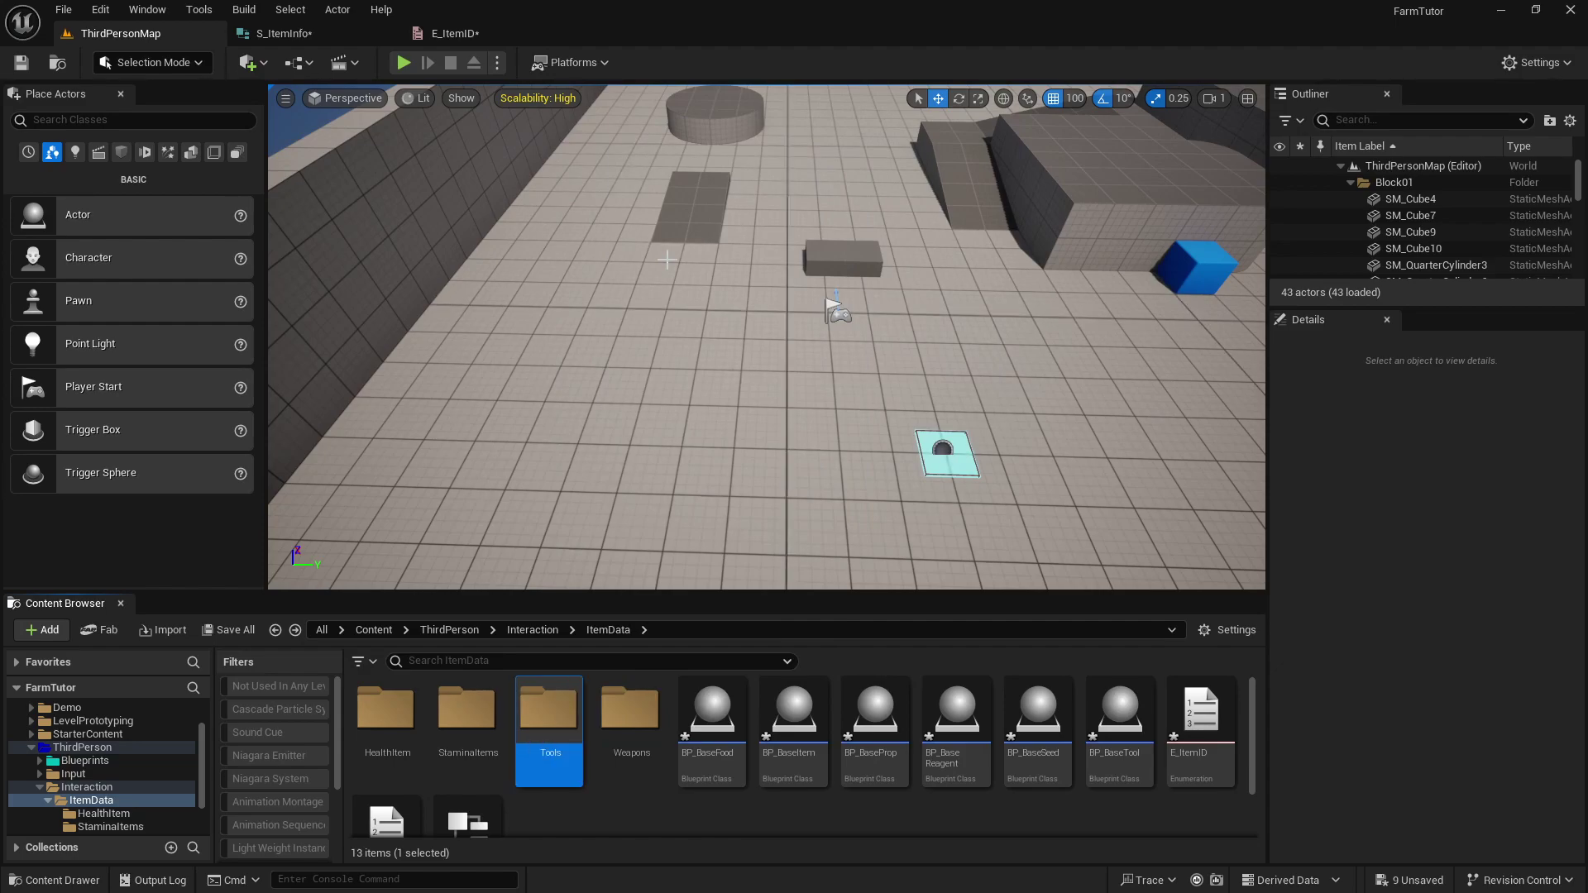
{"action": "left_click_drag", "start_coordinate": [1118, 713], "coordinate": [578, 744]}
{"action": "left_click", "coordinate": [612, 751]}
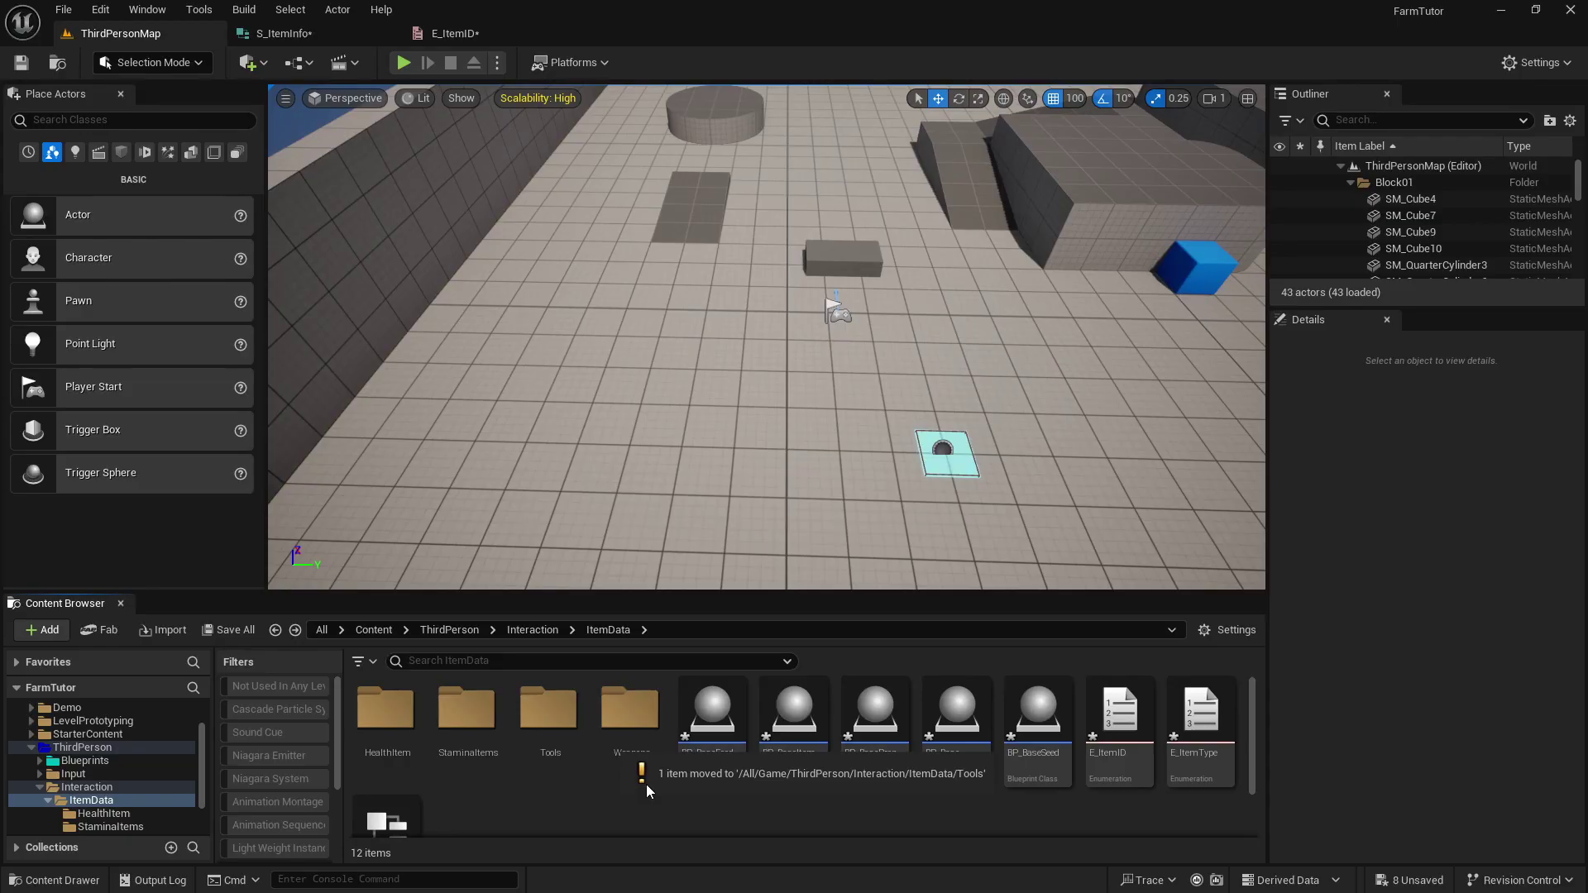
Create Seeds and Props folders and move BP_BaseSeed and BP_BaseProp into them.
{"action": "right_click", "coordinate": [570, 803]}
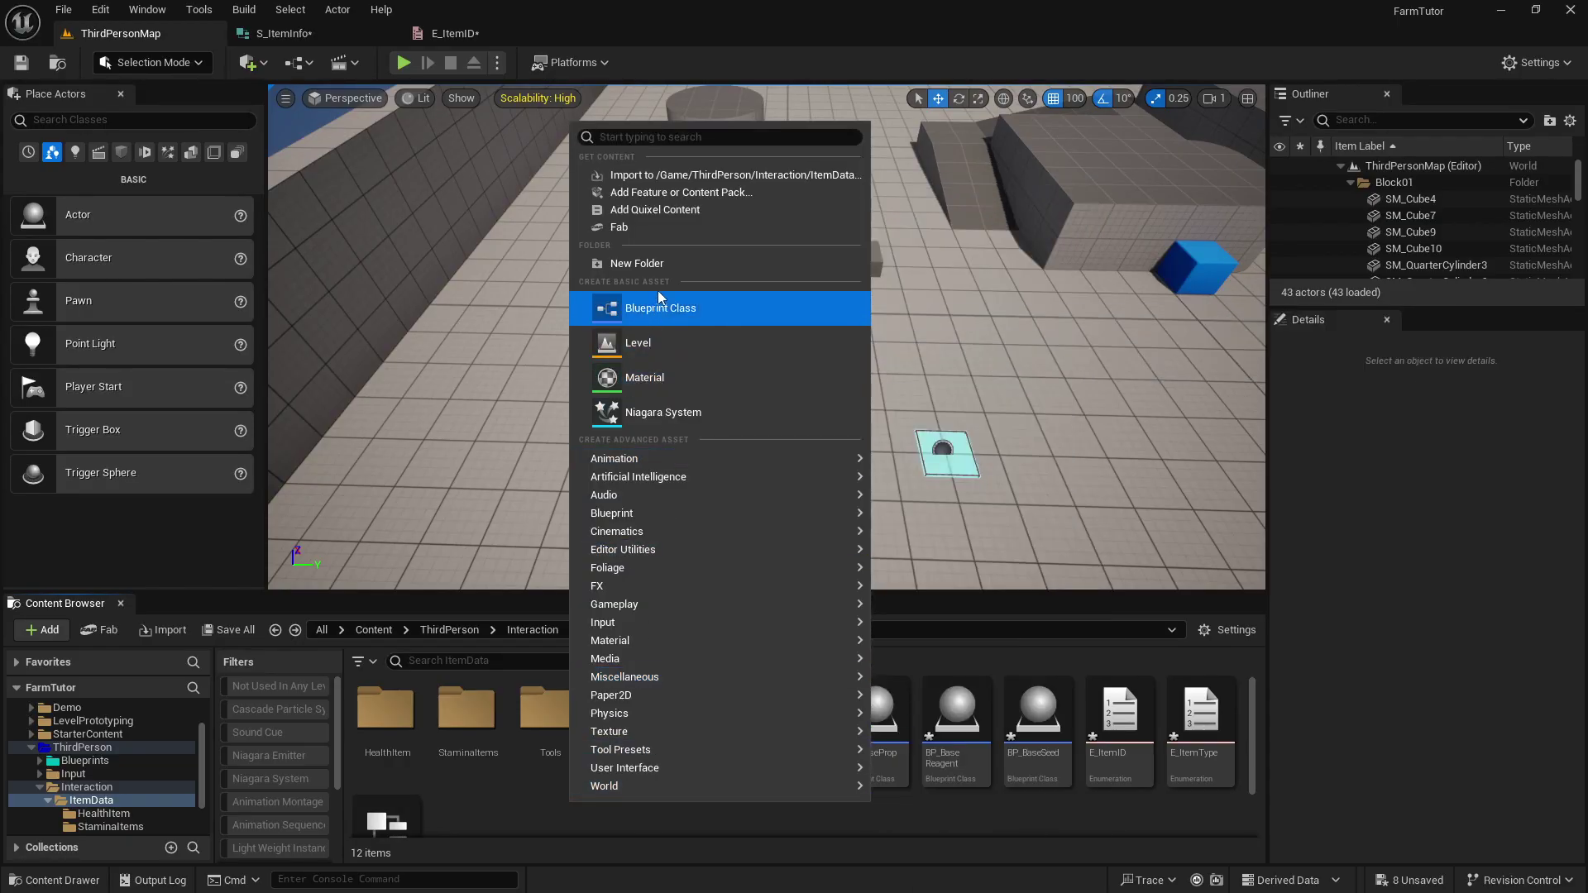
{"action": "left_click", "coordinate": [653, 263]}
{"action": "type", "text": "Seeds"}
{"action": "key", "text": "Return"}
{"action": "left_click_drag", "start_coordinate": [1119, 720], "coordinate": [483, 734]}
{"action": "left_click", "coordinate": [508, 763]}
{"action": "right_click", "coordinate": [513, 815]}
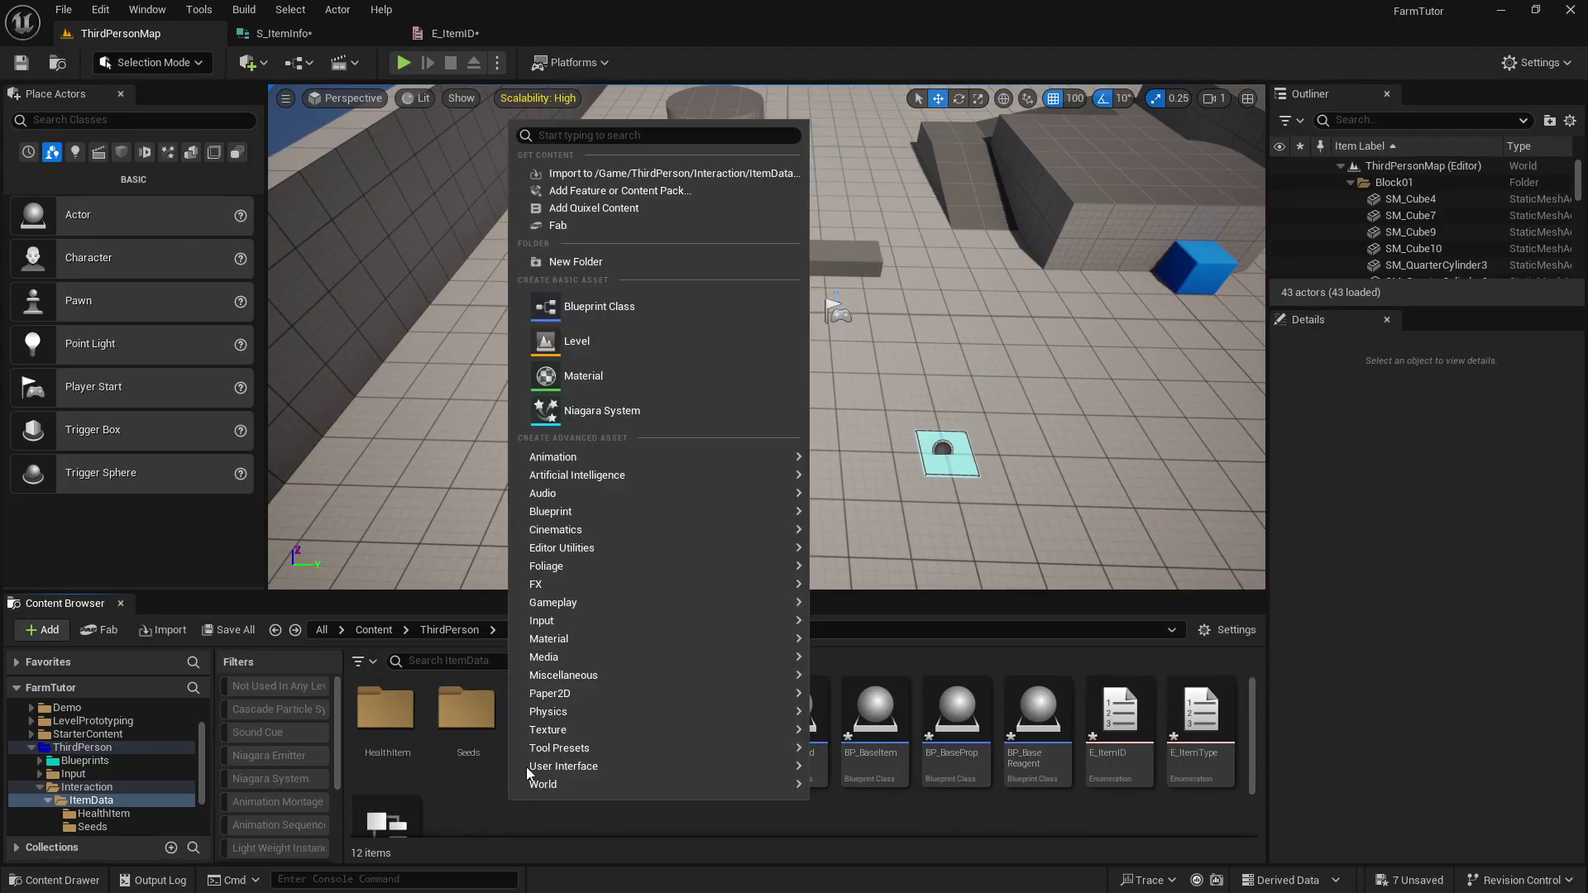
{"action": "left_click", "coordinate": [619, 263]}
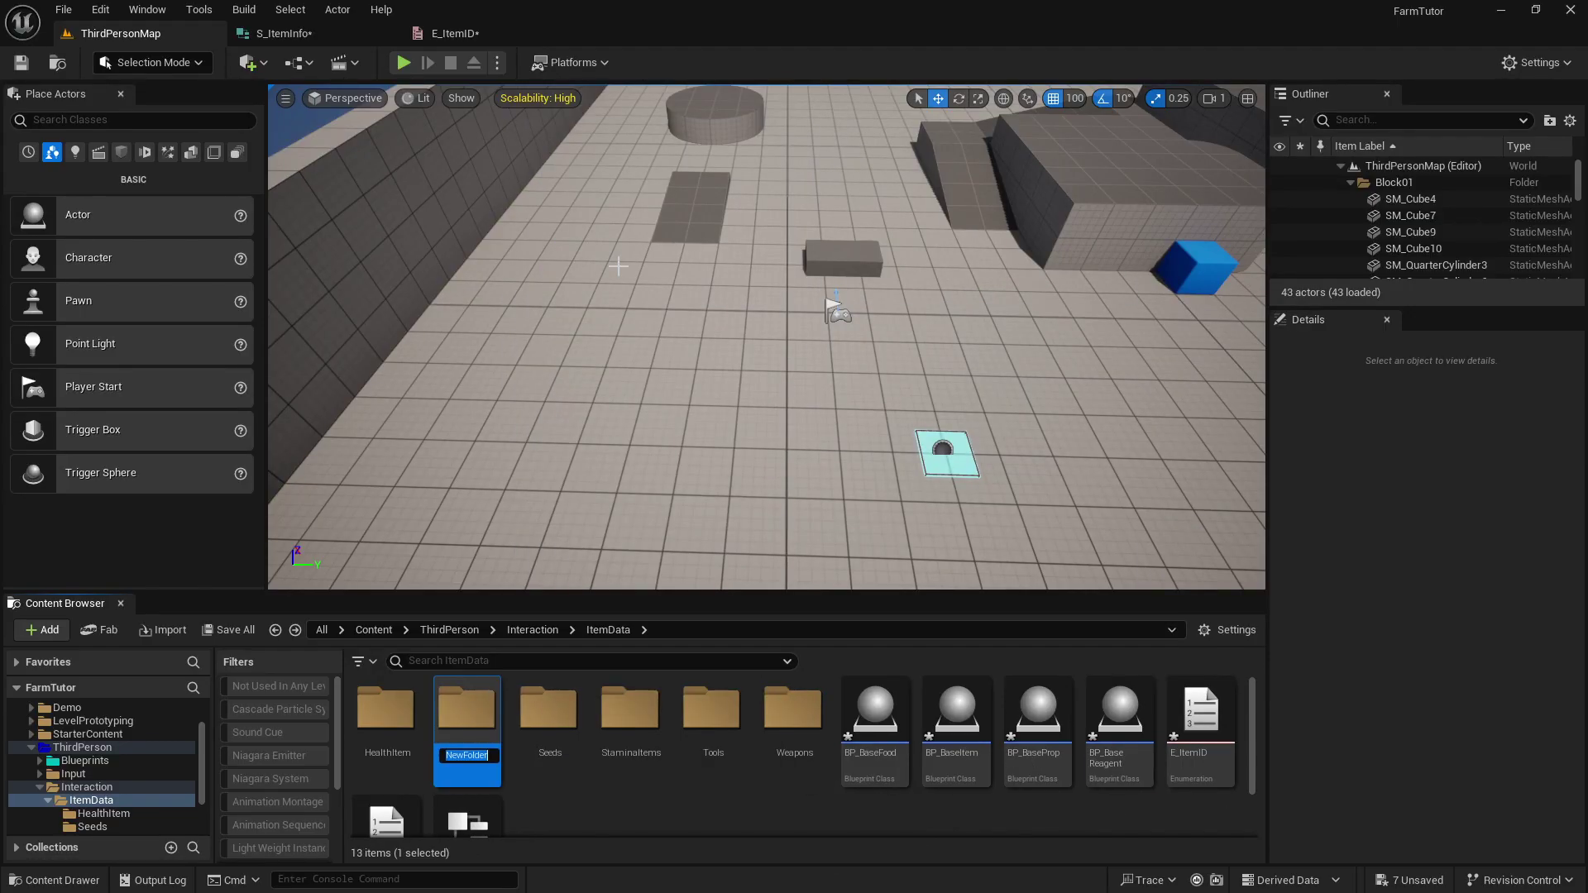
{"action": "type", "text": "Props"}
{"action": "key", "text": "Return"}
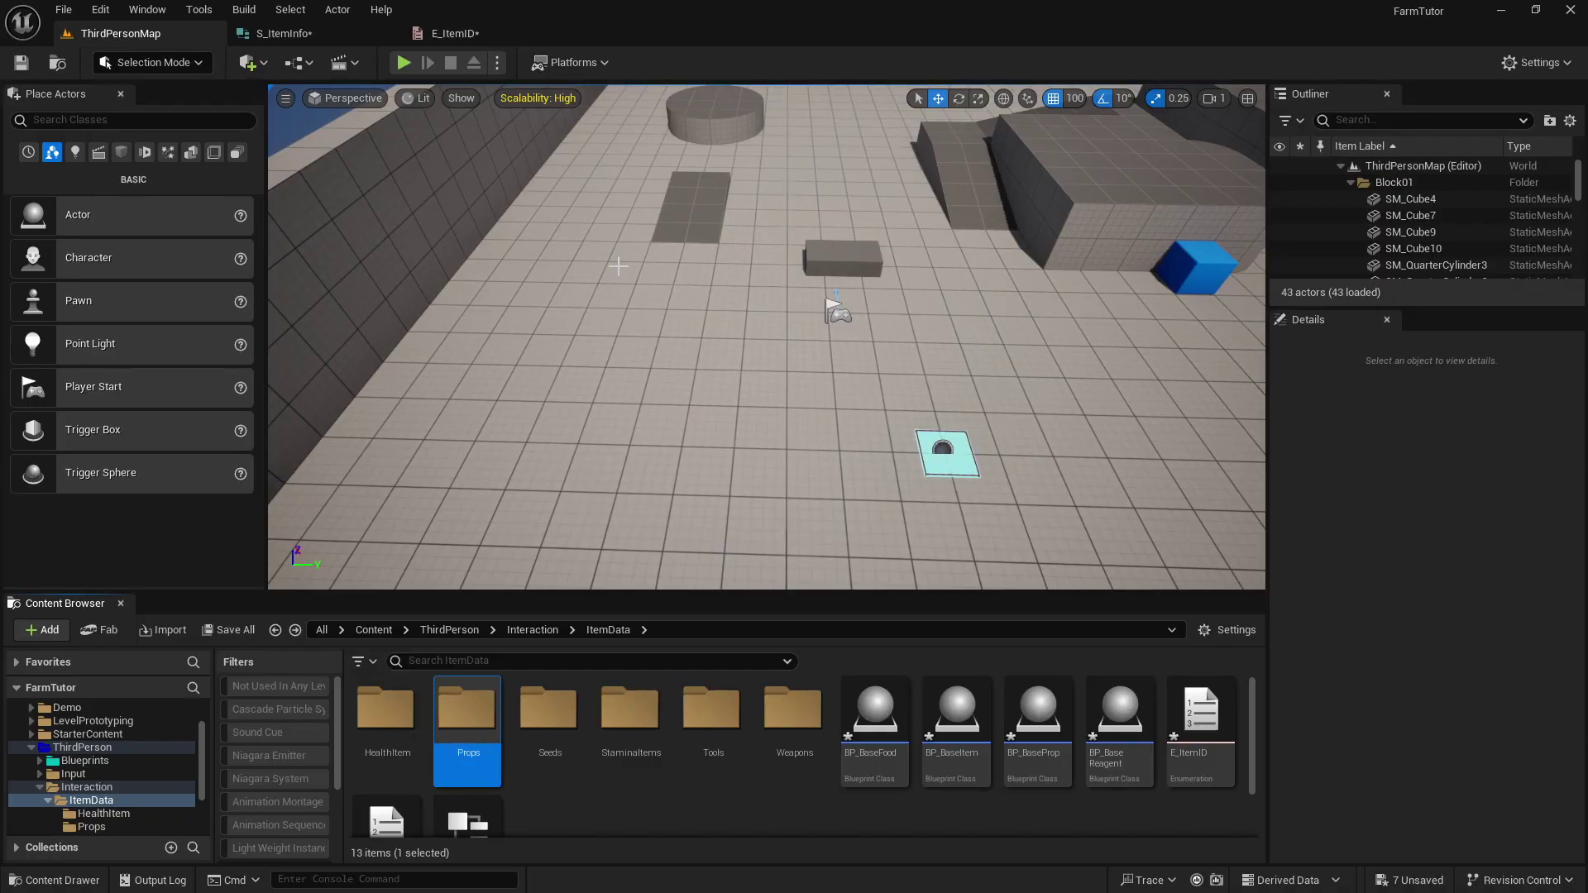
{"action": "left_click_drag", "start_coordinate": [1021, 705], "coordinate": [494, 744]}
{"action": "left_click", "coordinate": [508, 762]}
Create Reagents and Food folders and move BP_BaseReagent and BP_BaseFood into them.
{"action": "right_click", "coordinate": [462, 806]}
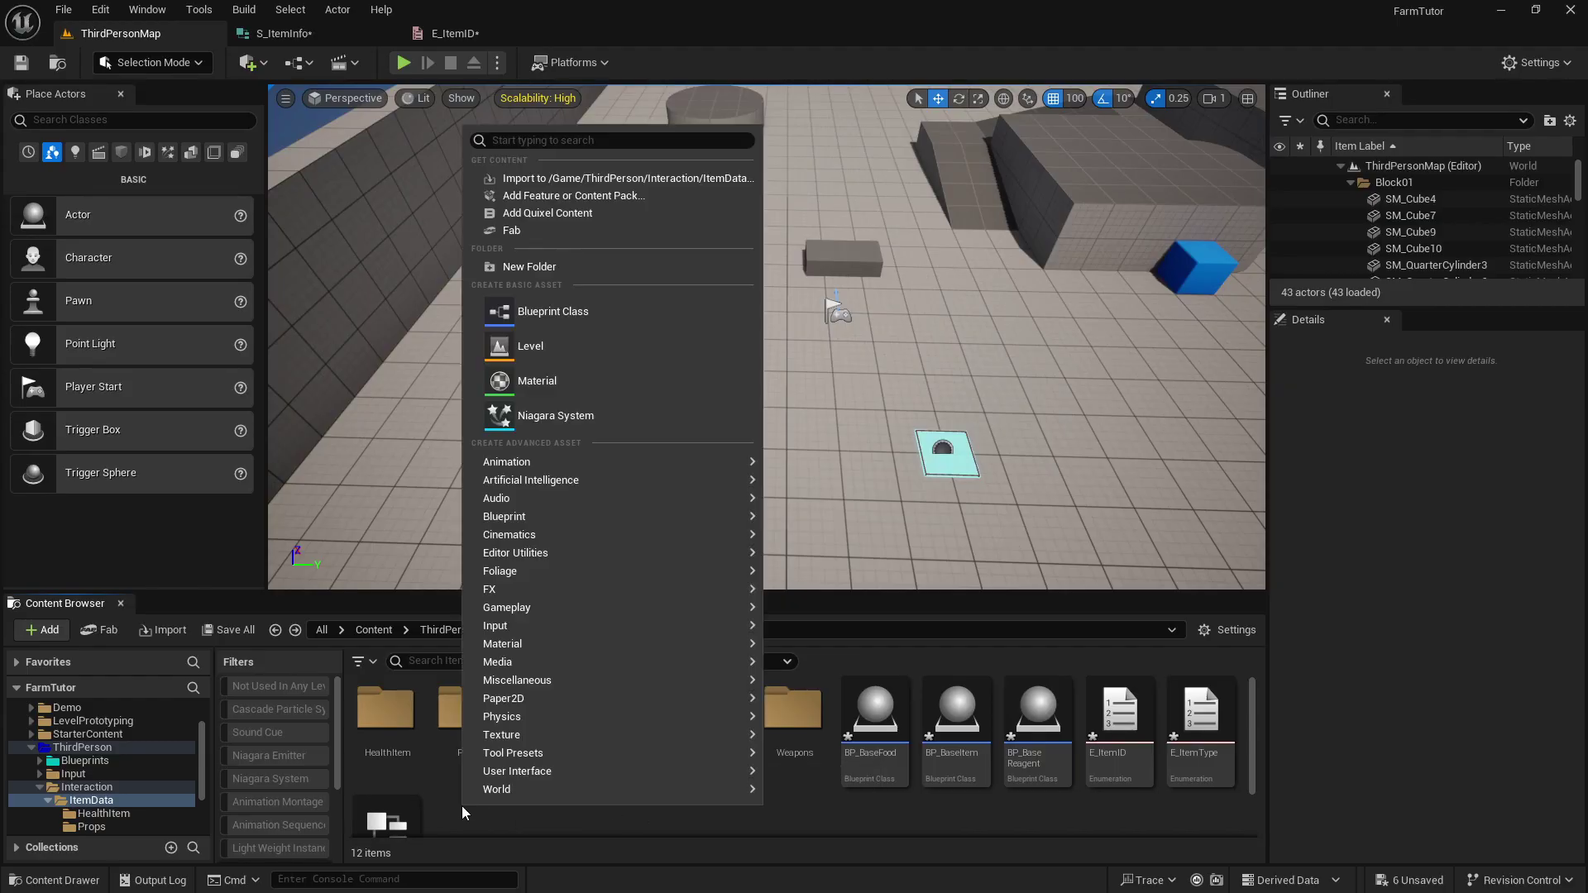
{"action": "left_click", "coordinate": [569, 267]}
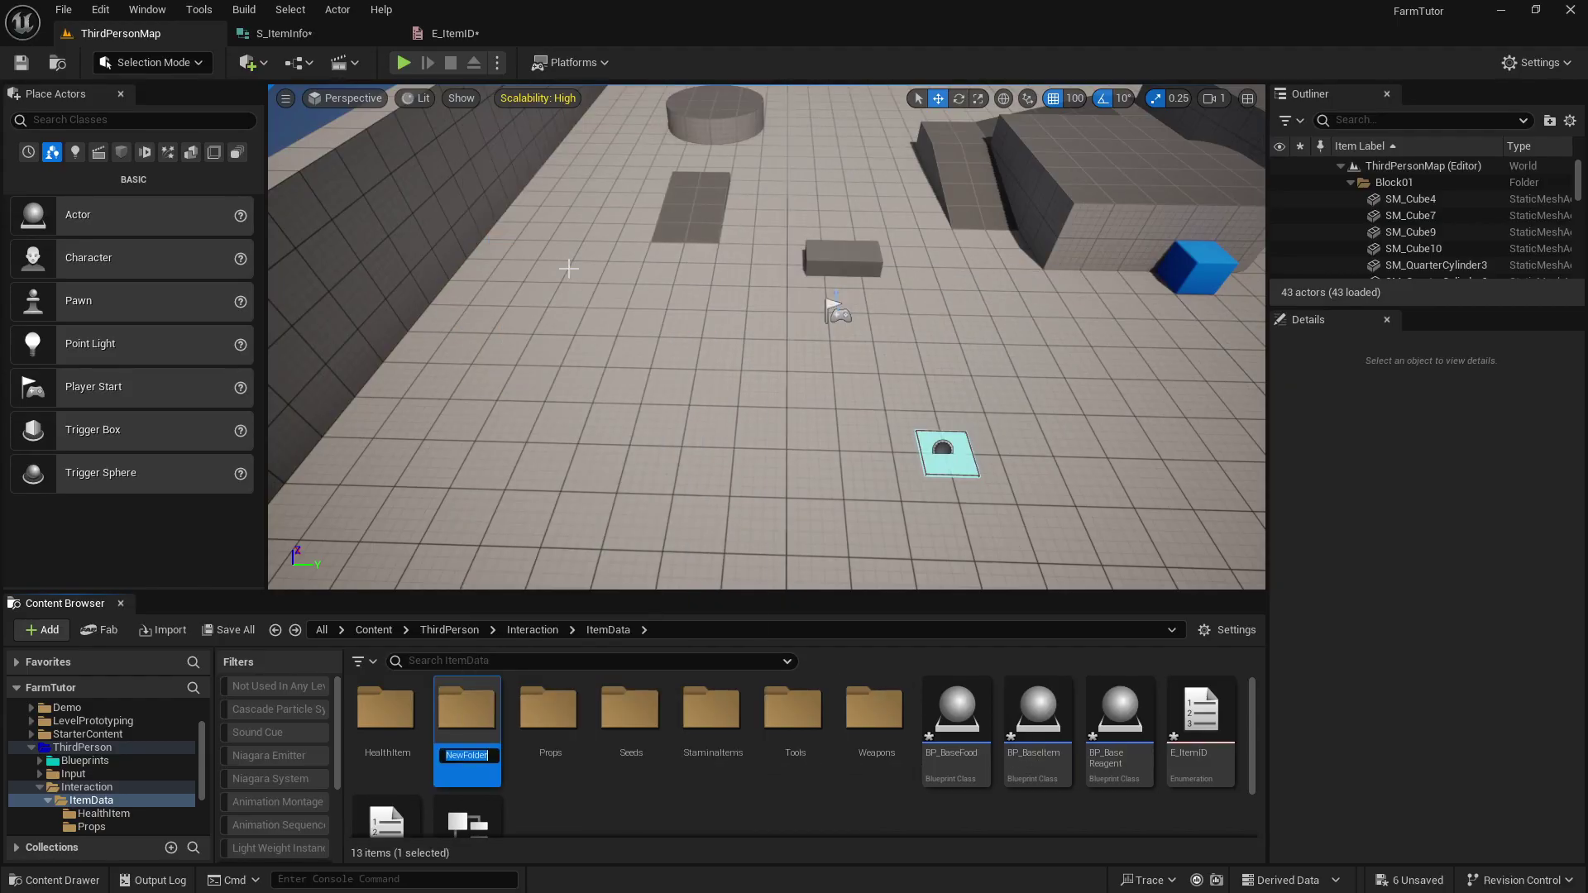
{"action": "type", "text": "Reagents"}
{"action": "key", "text": "Return"}
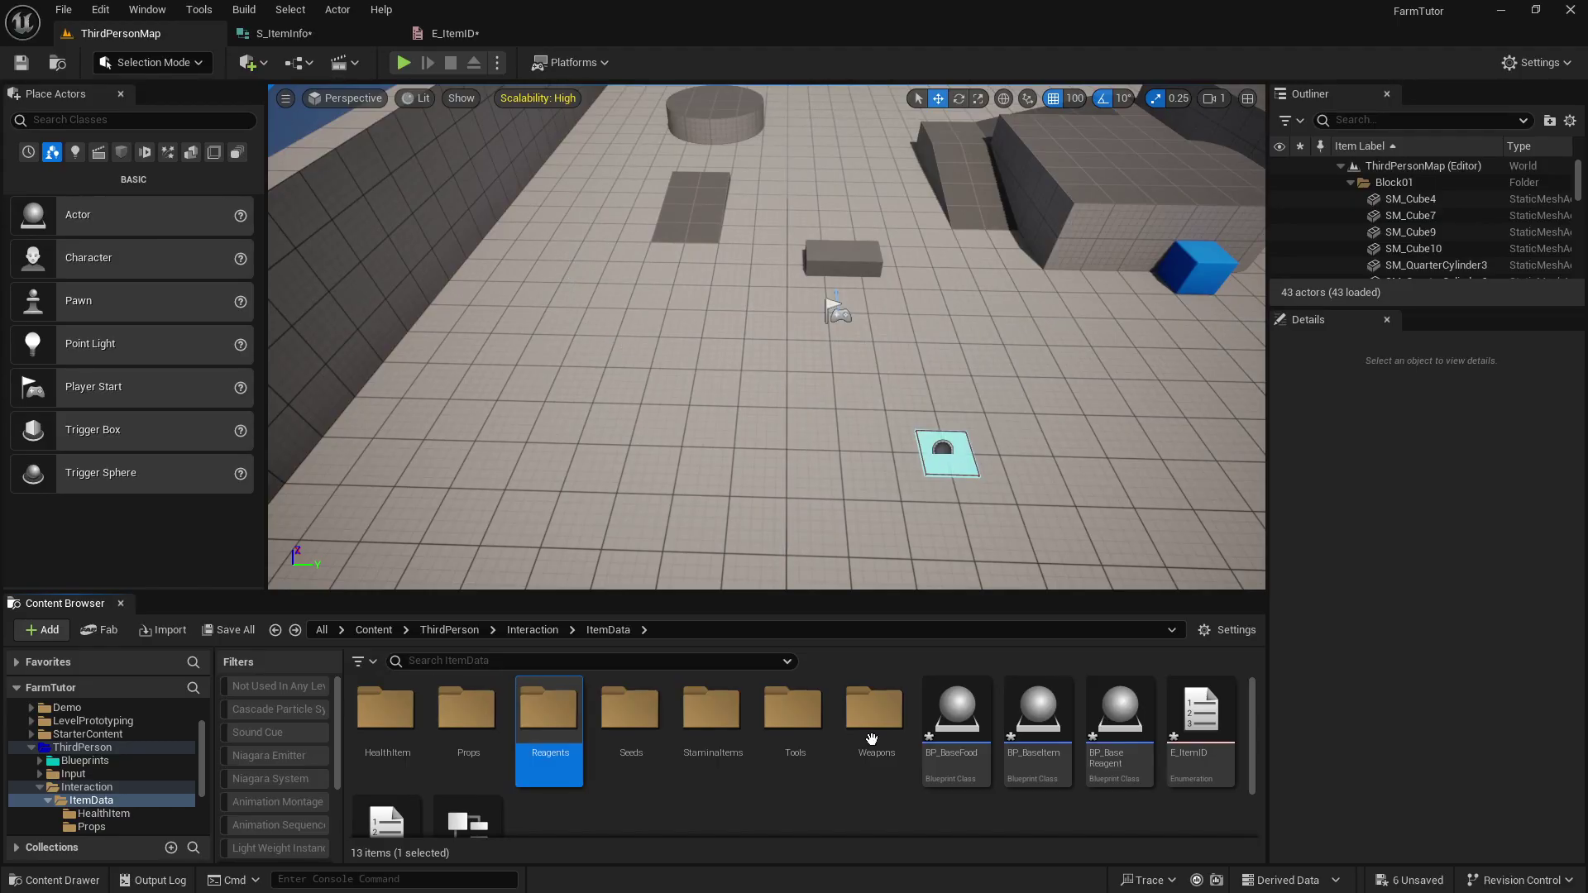
{"action": "left_click_drag", "start_coordinate": [1141, 726], "coordinate": [568, 728]}
{"action": "left_click", "coordinate": [626, 762]}
{"action": "right_click", "coordinate": [592, 806]}
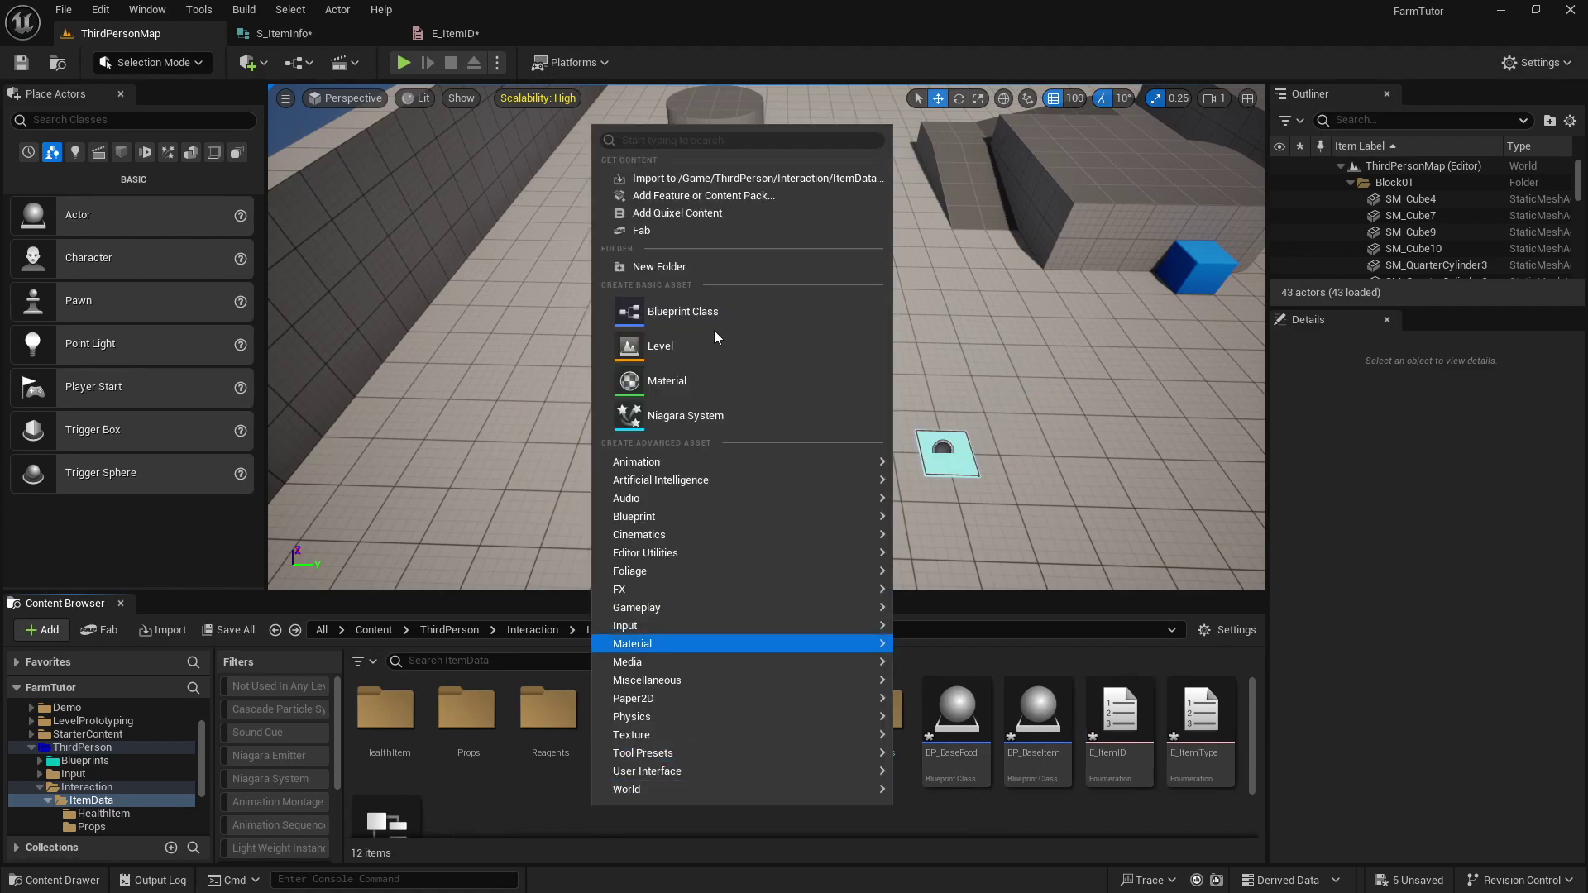
{"action": "left_click", "coordinate": [707, 263]}
{"action": "type", "text": "Food"}
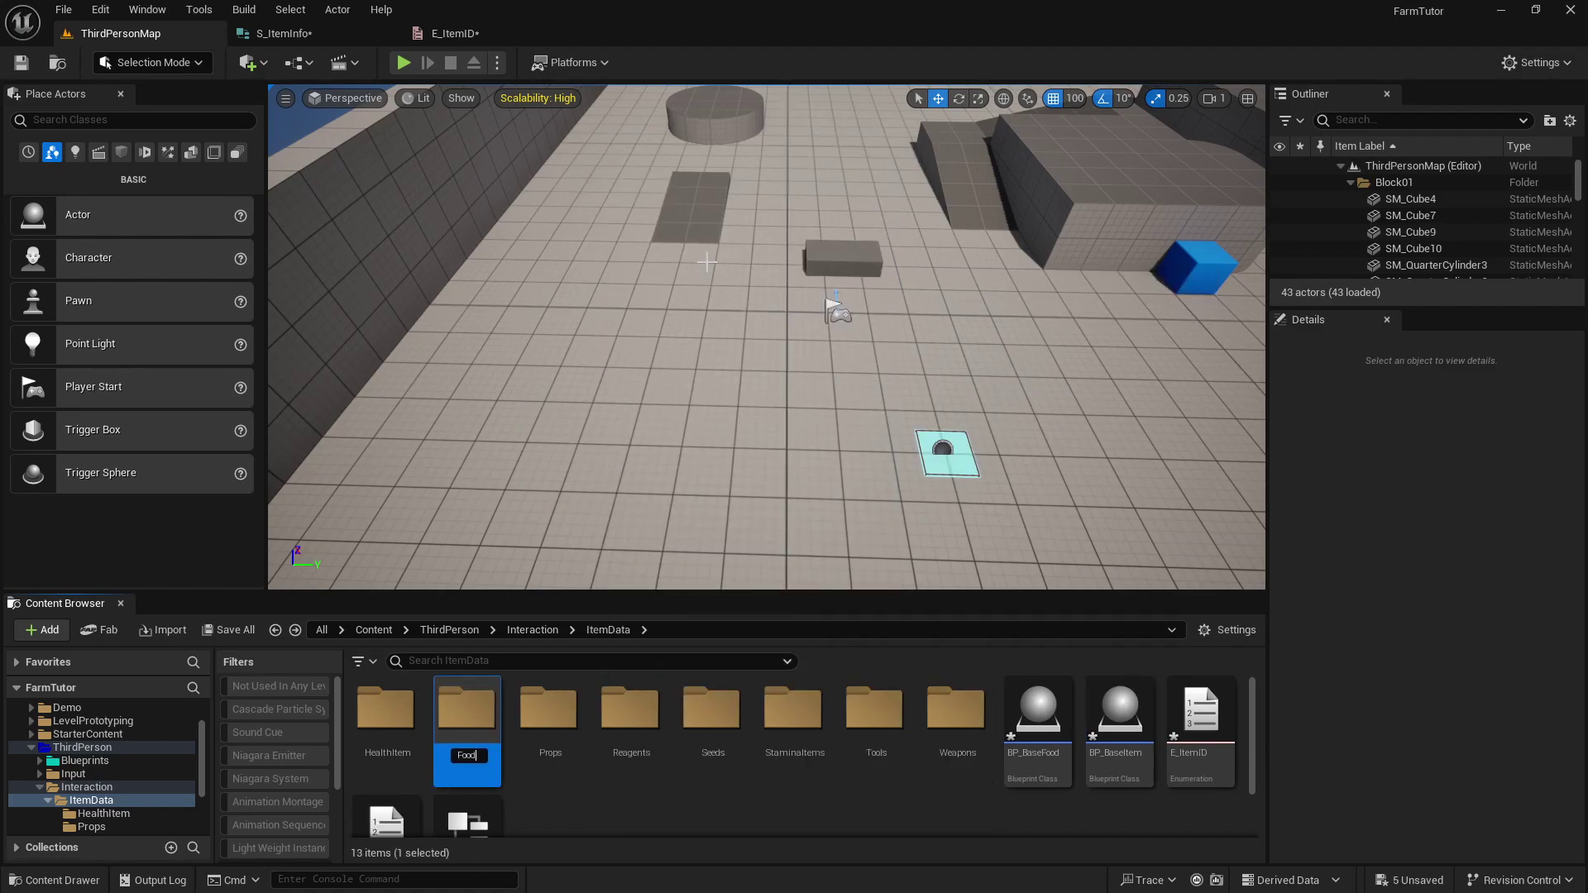
{"action": "key", "text": "Return"}
{"action": "left_click_drag", "start_coordinate": [1037, 715], "coordinate": [402, 714]}
{"action": "left_click", "coordinate": [447, 749]}
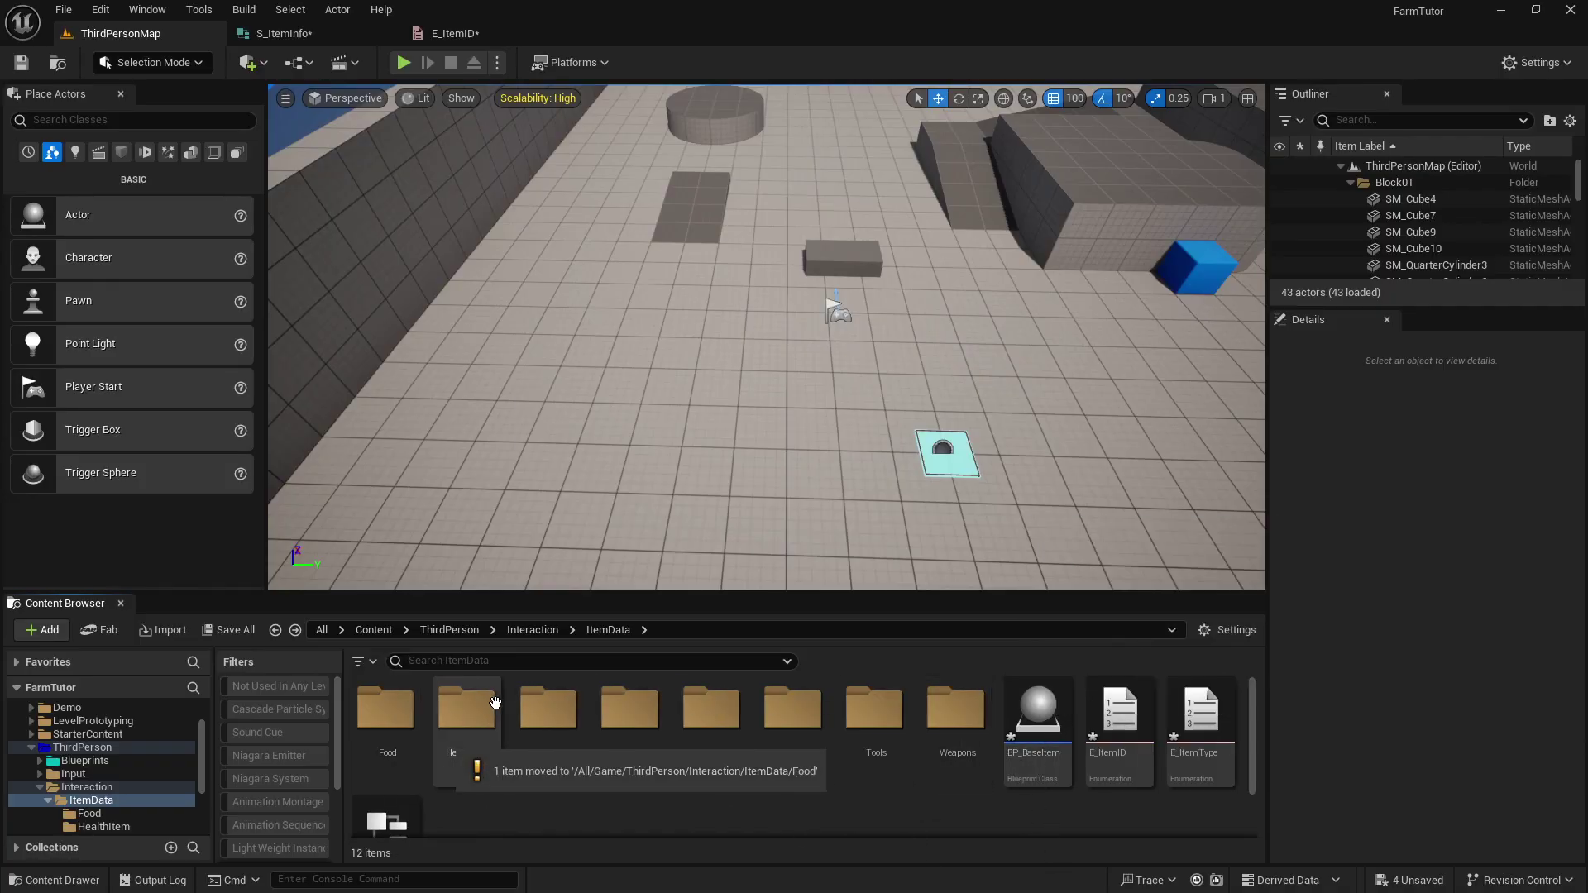
Check that the Food and Weapons folders hold their moved blueprints.
{"action": "double_click", "coordinate": [392, 725]}
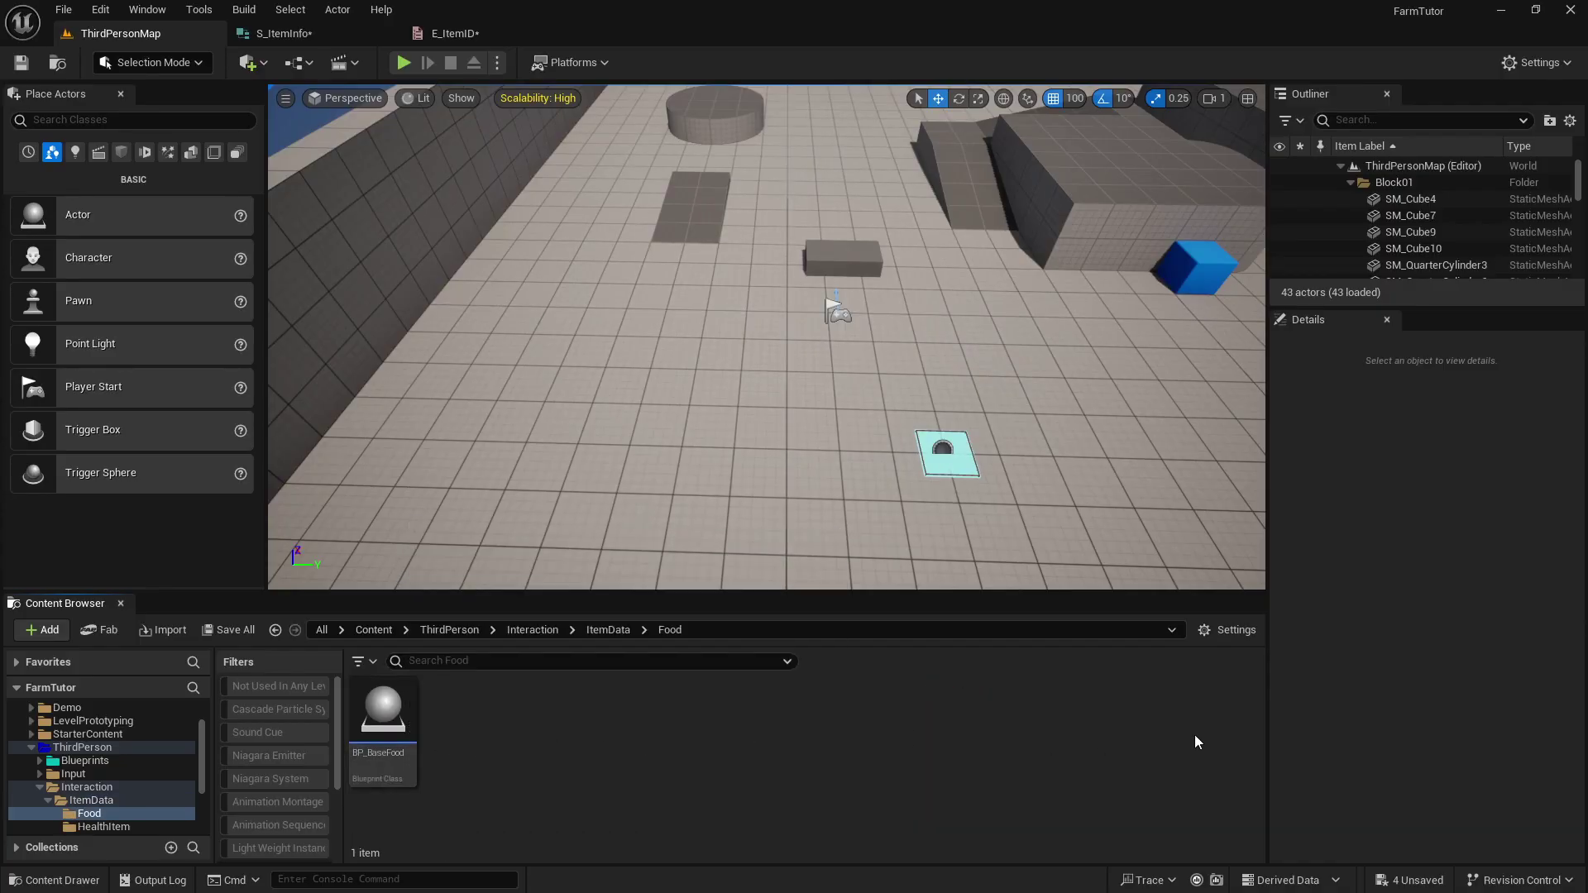
{"action": "left_click", "coordinate": [275, 629]}
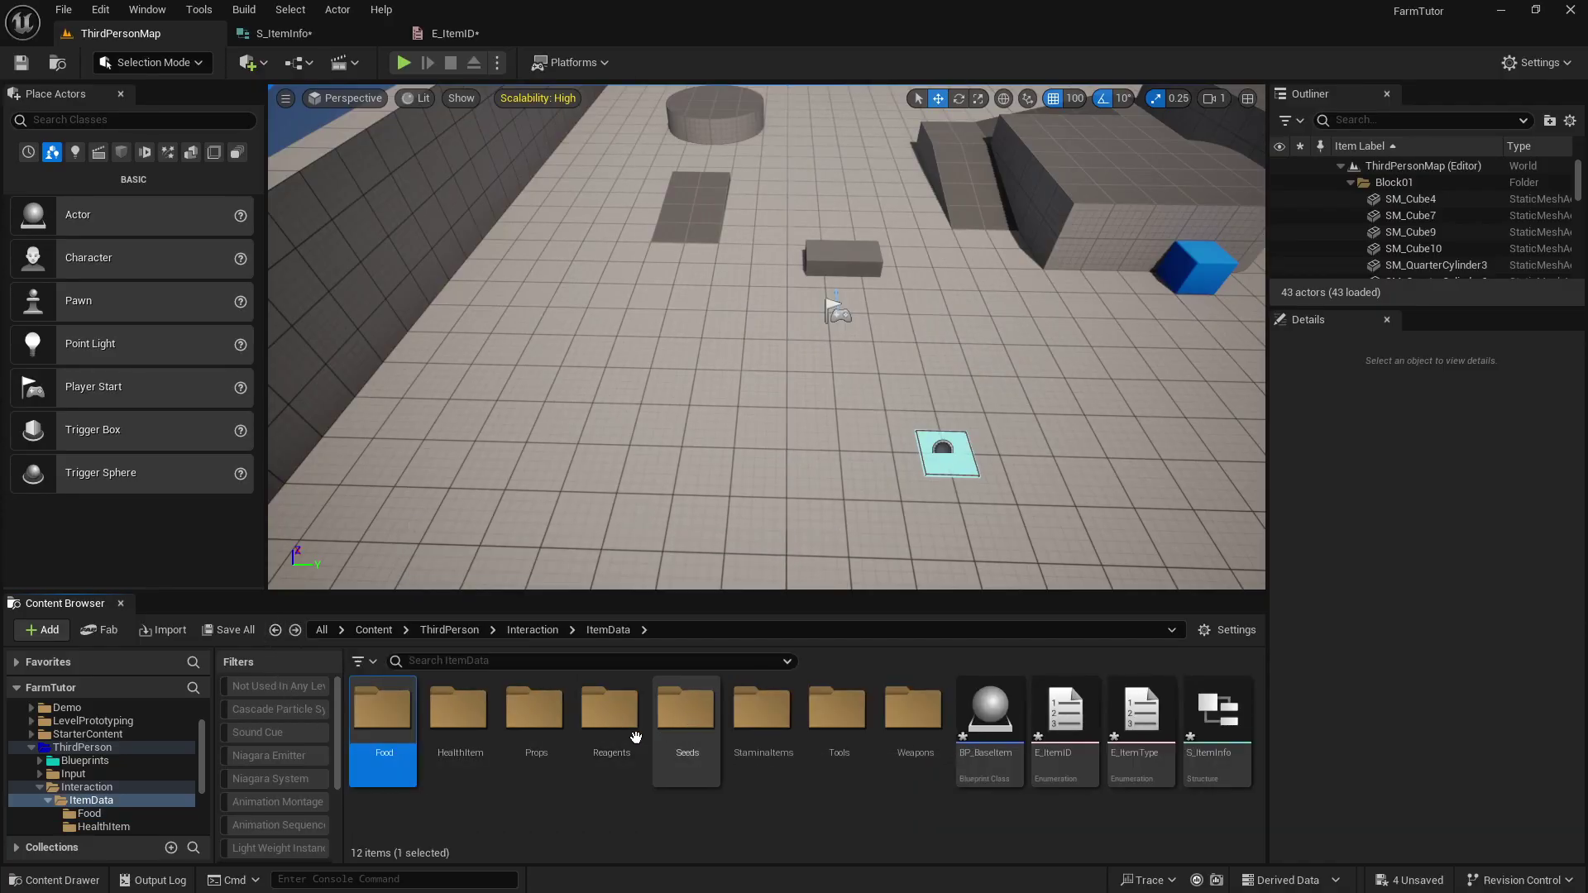
{"action": "double_click", "coordinate": [913, 712]}
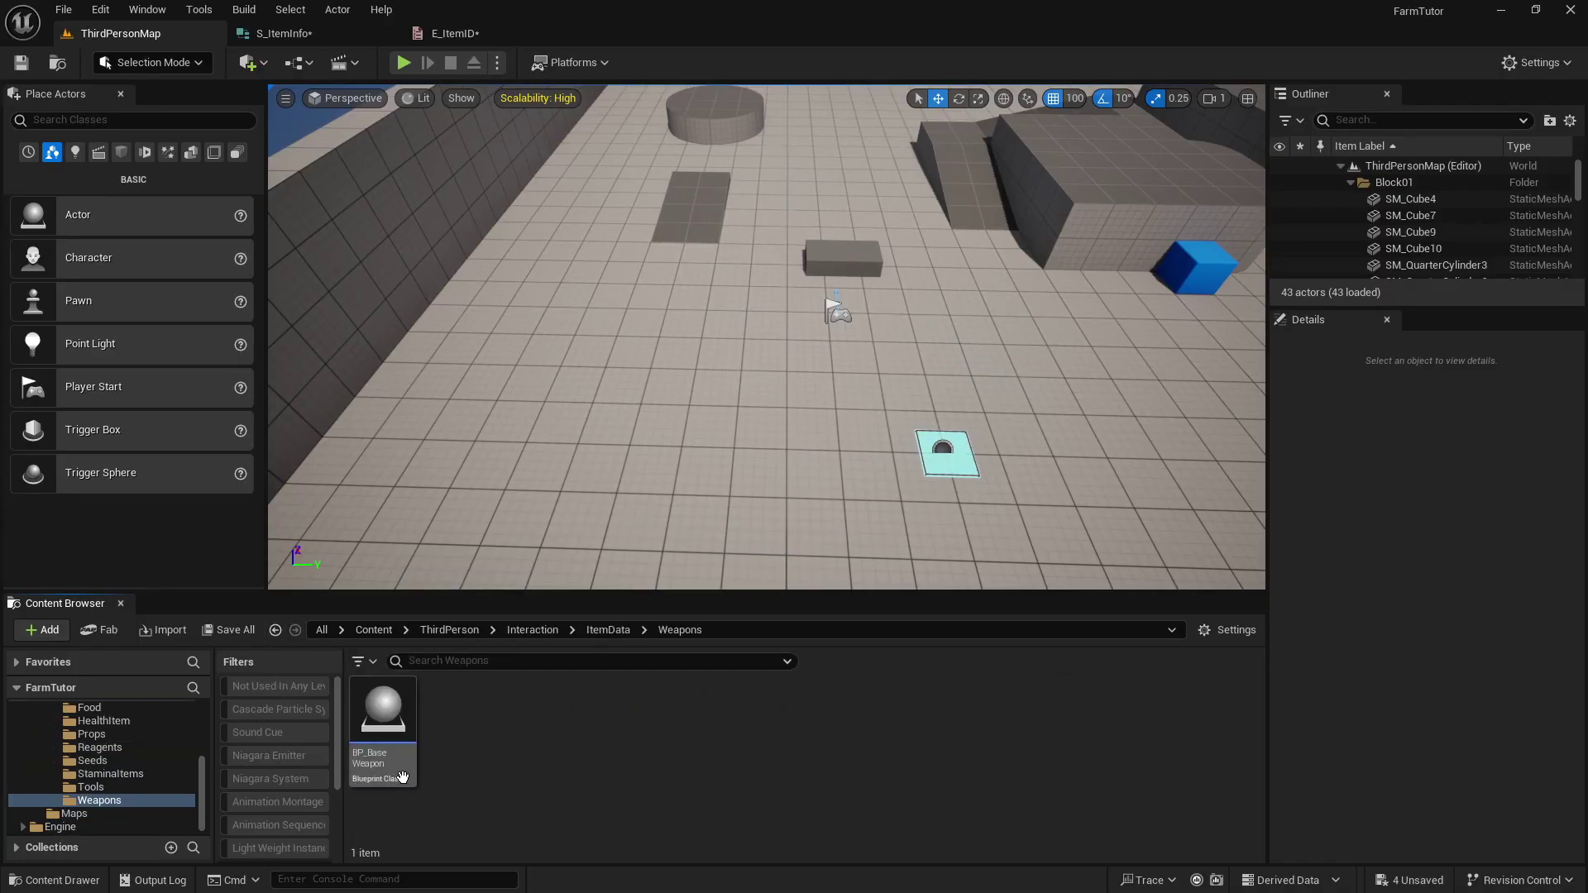
{"action": "left_click", "coordinate": [276, 629]}
{"action": "left_click", "coordinate": [498, 806]}
Save all unsaved item assets and show the ItemData folder contents again.
{"action": "left_click", "coordinate": [231, 631]}
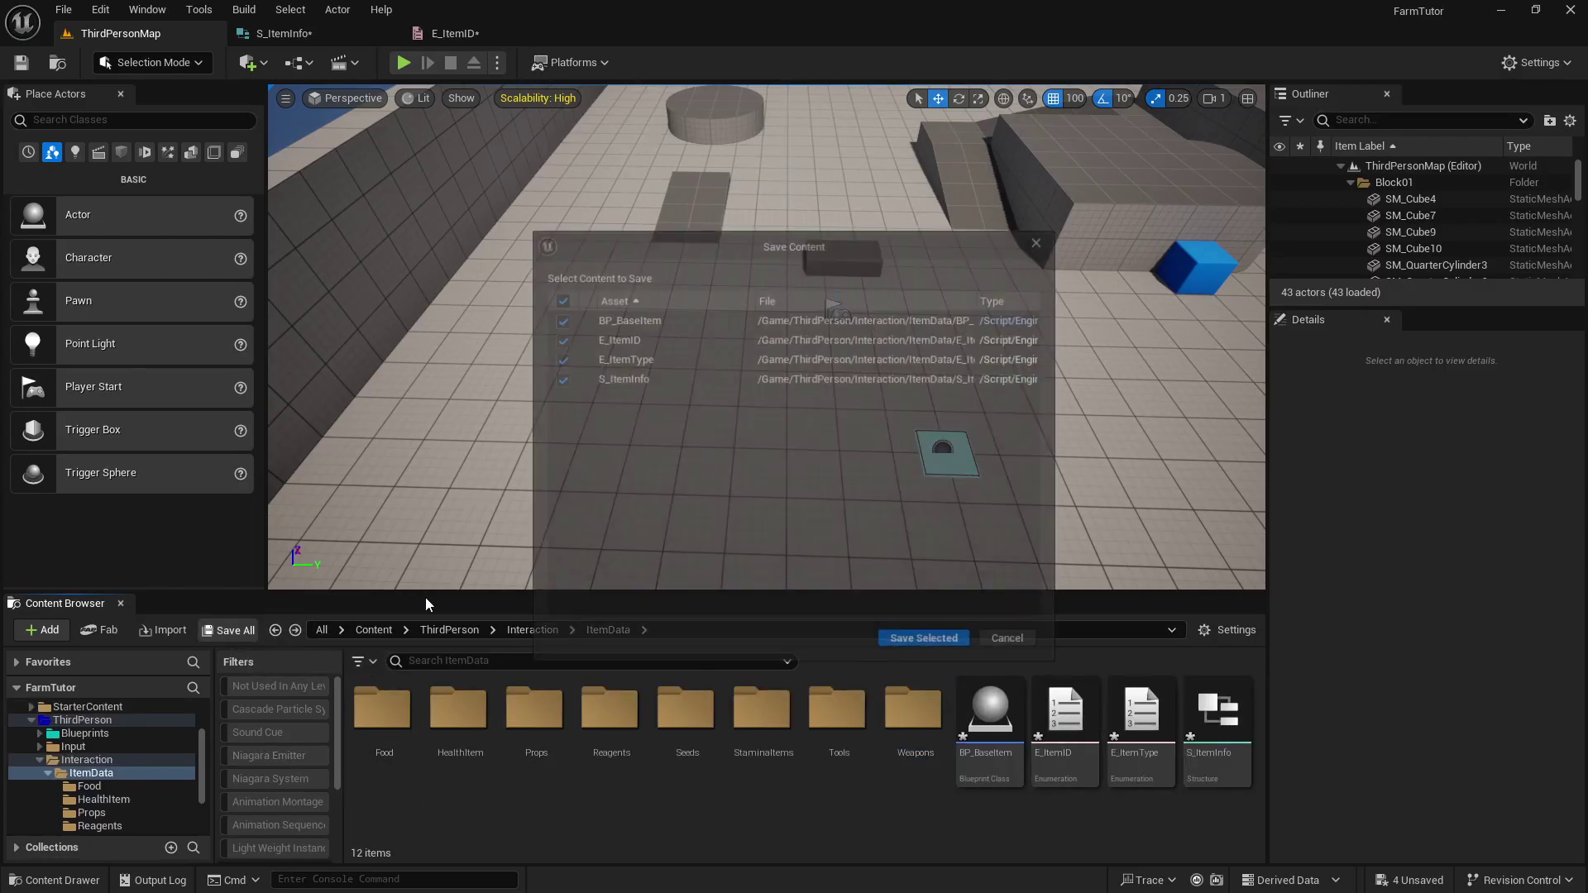
{"action": "left_click", "coordinate": [932, 641]}
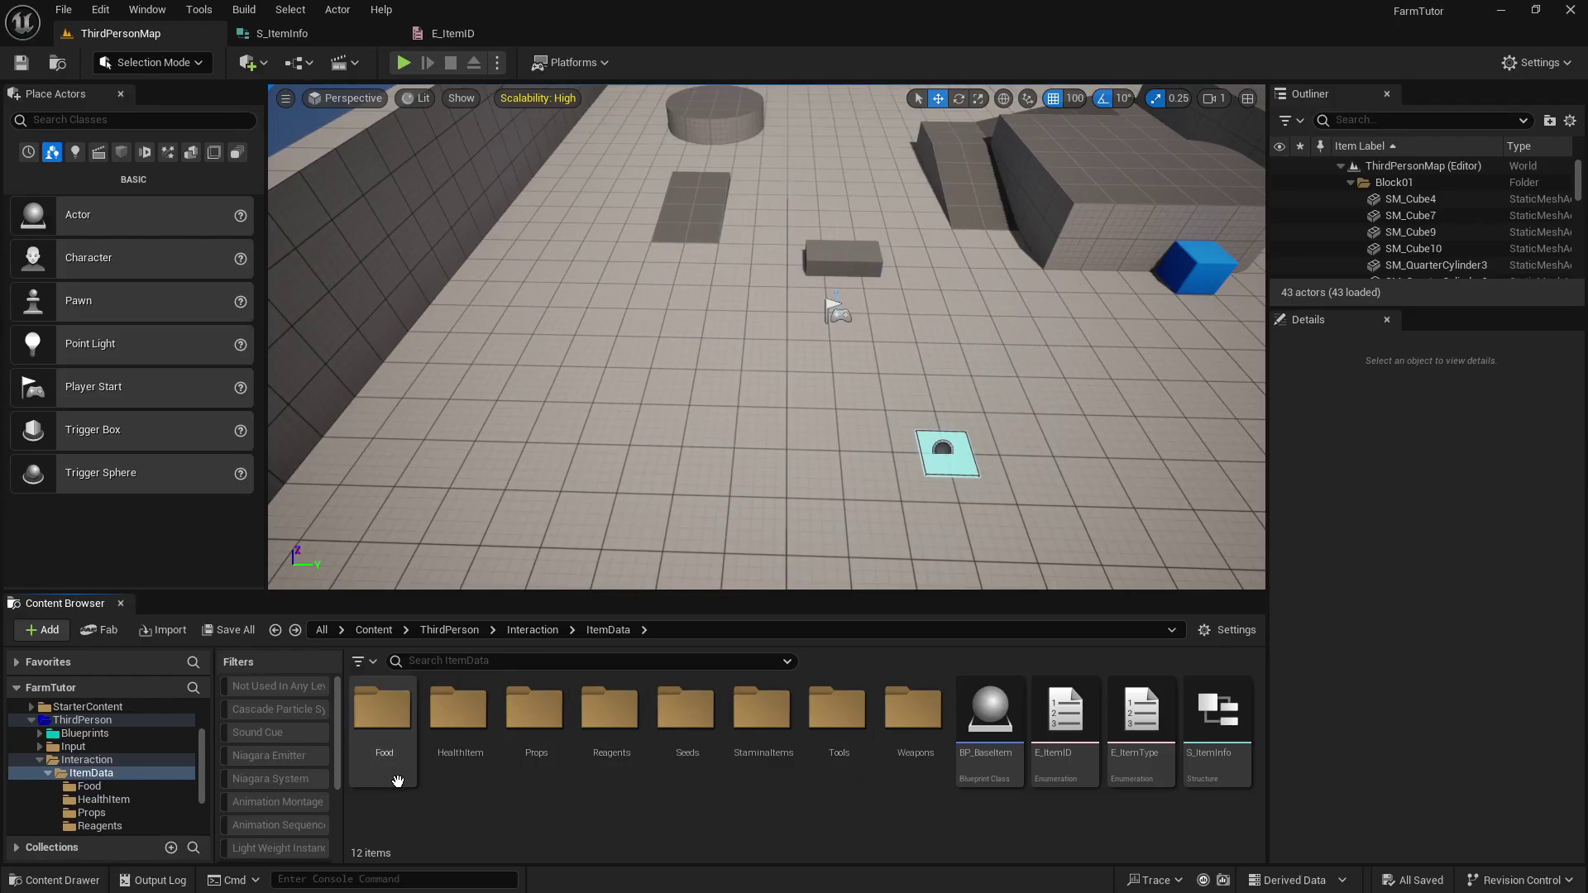
{"action": "left_click", "coordinate": [91, 759]}
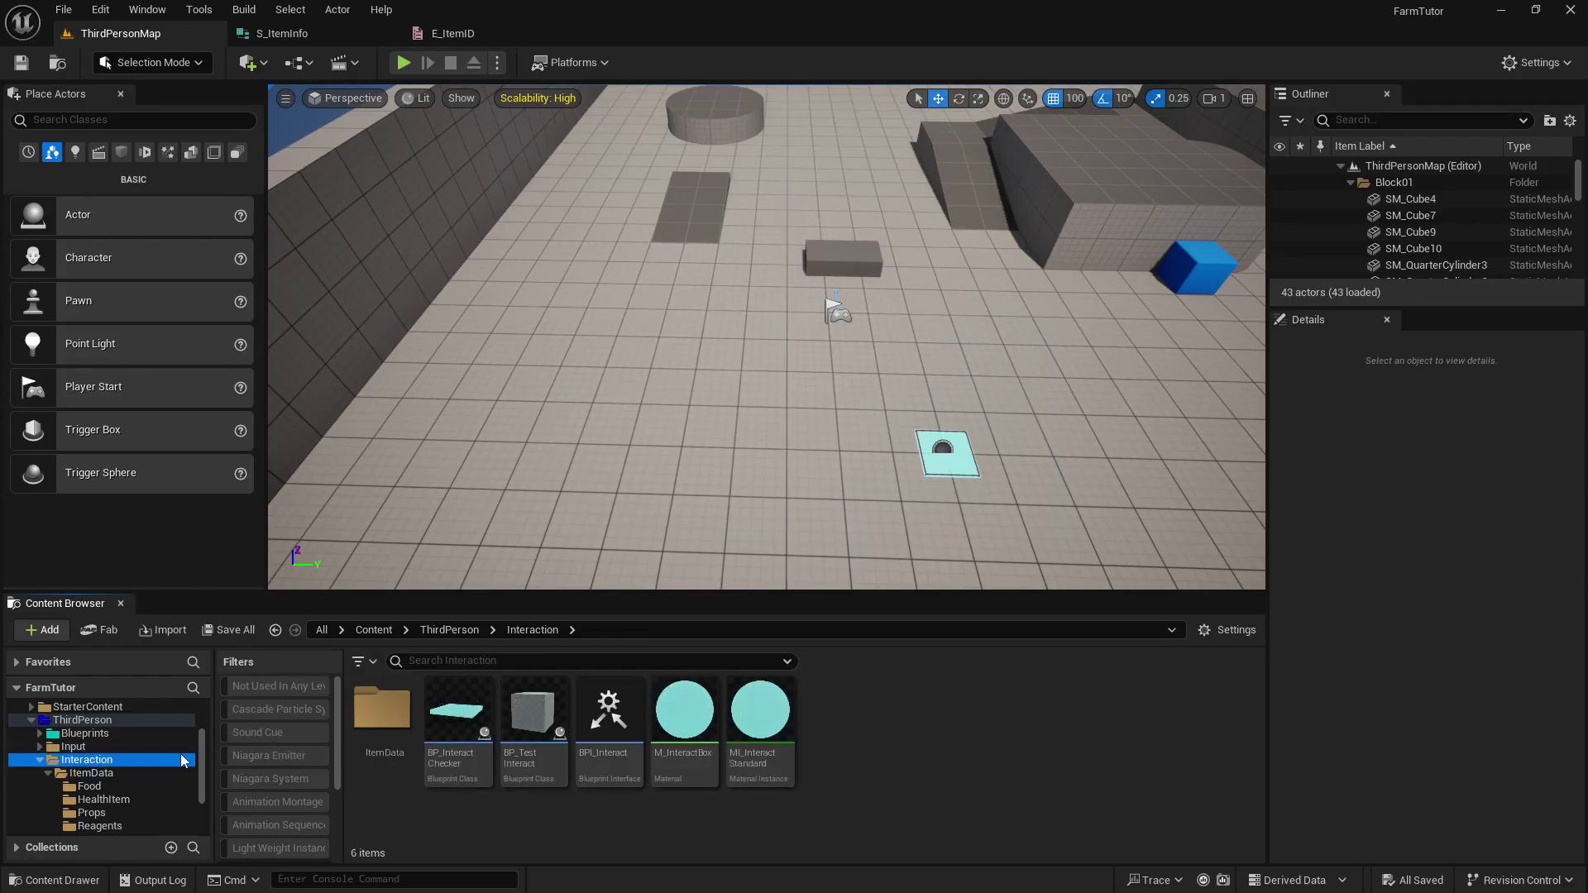
{"action": "left_click", "coordinate": [91, 772]}
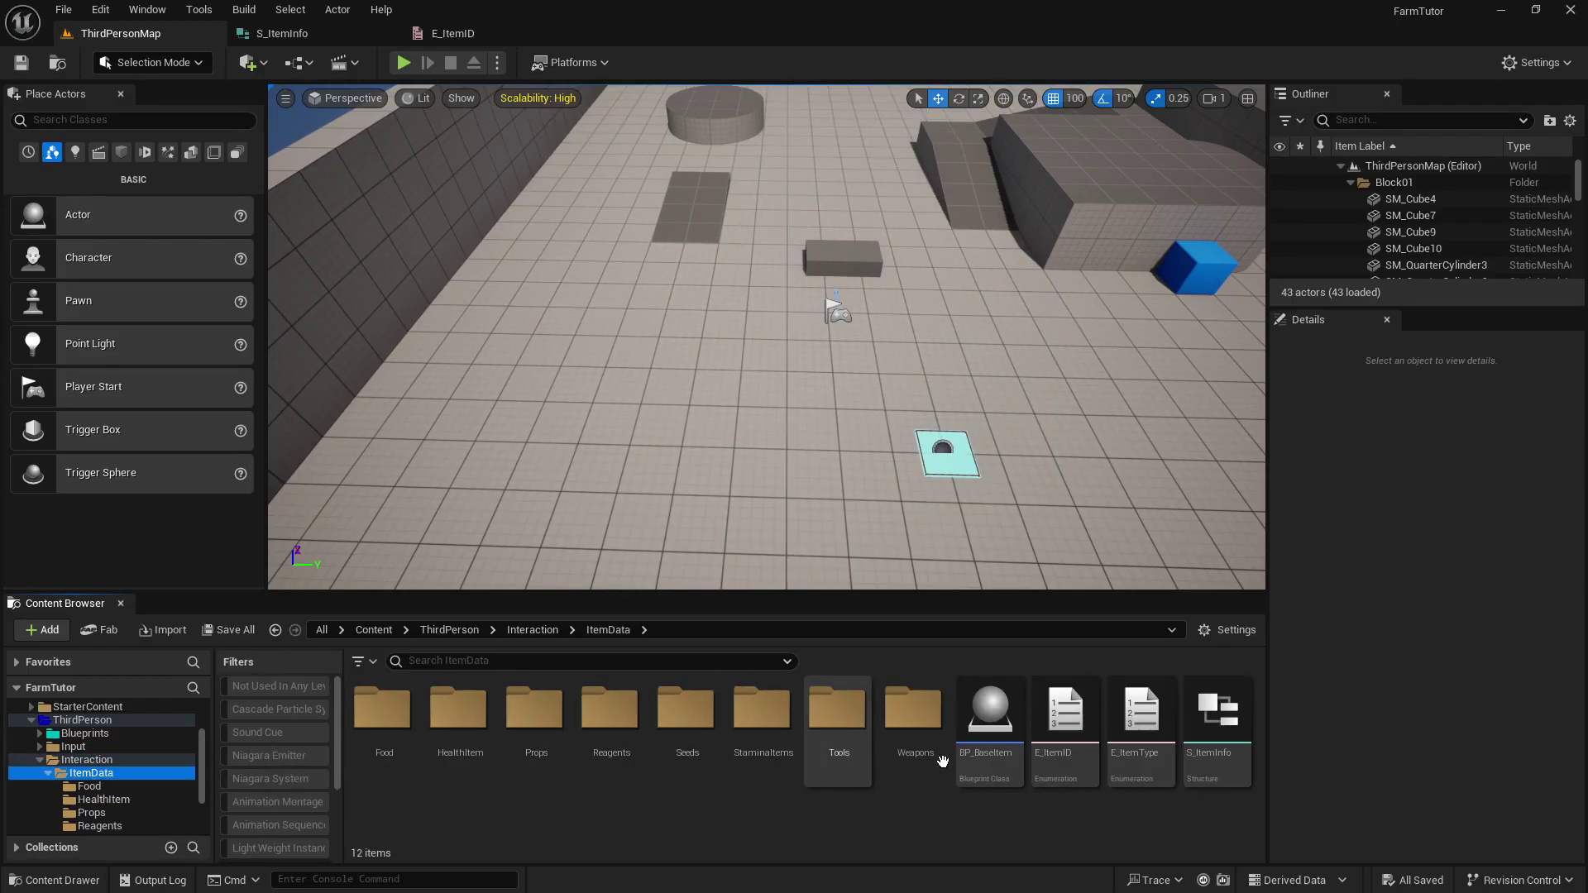